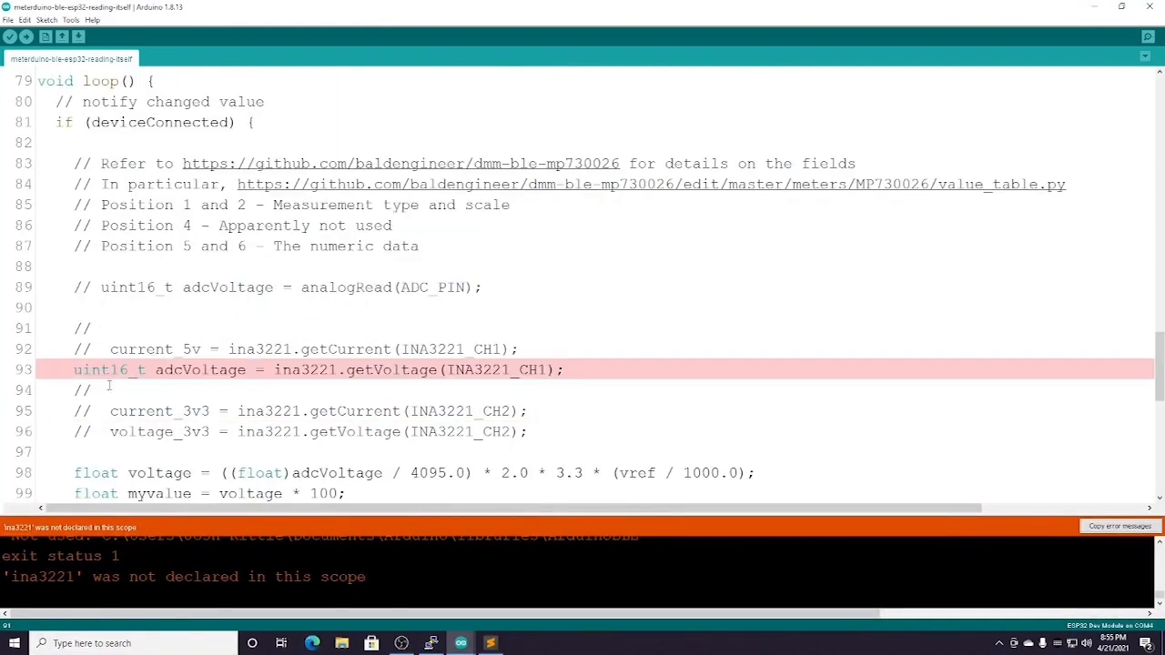
type("//")
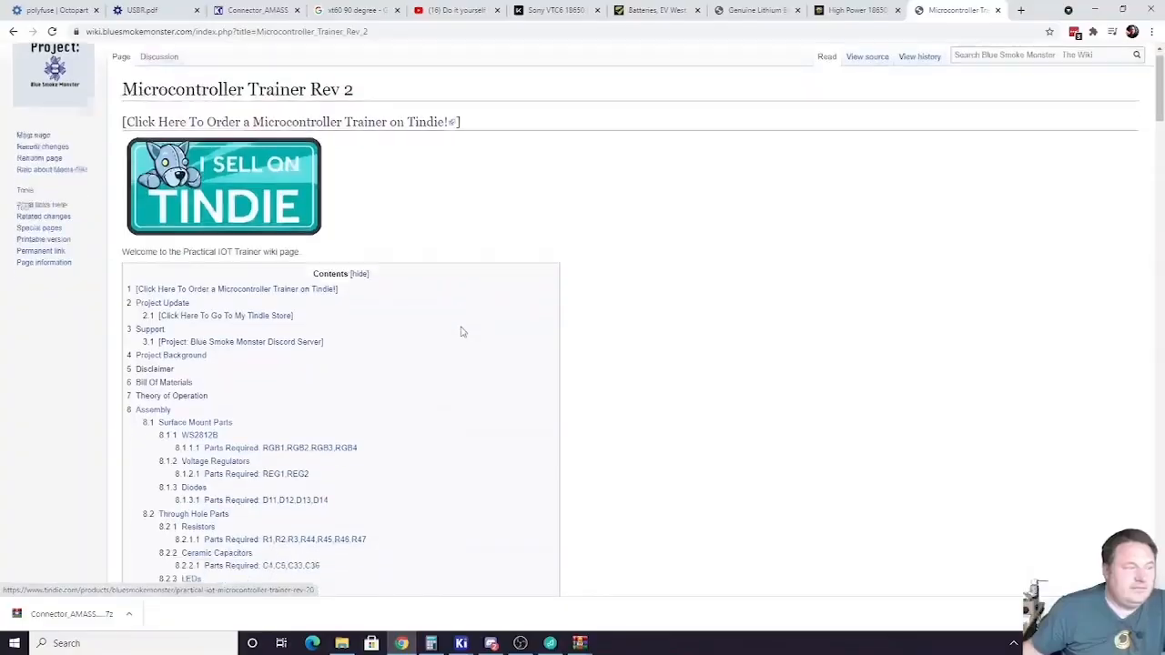
scroll(461, 331, "down", 10)
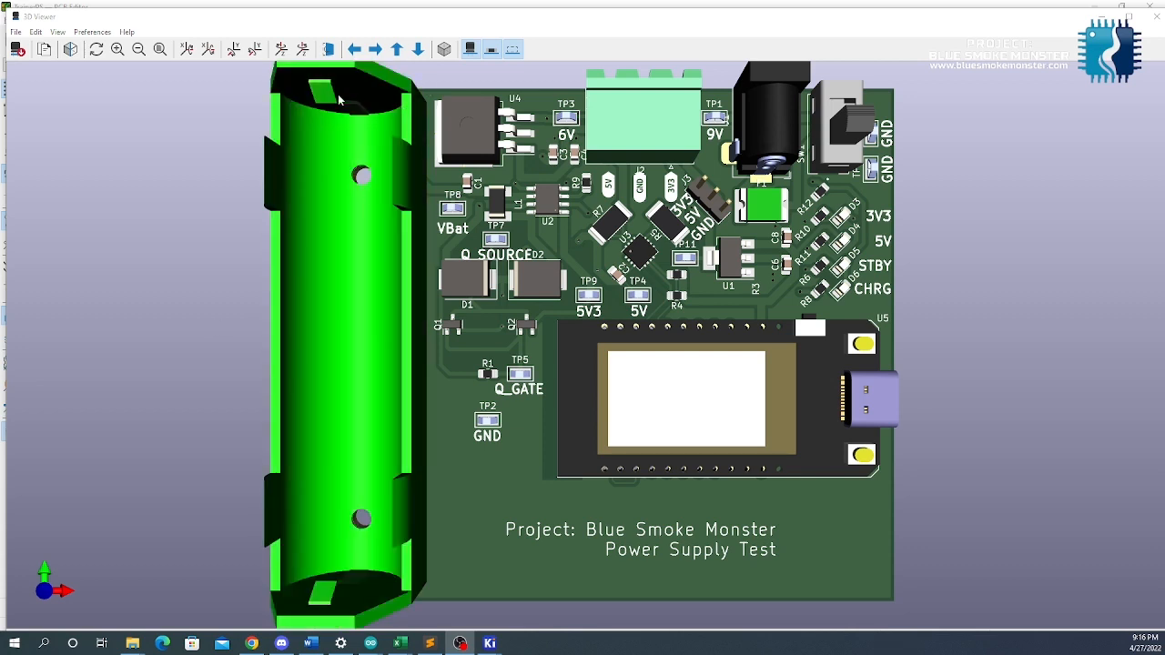
scroll(218, 141, "down", 1)
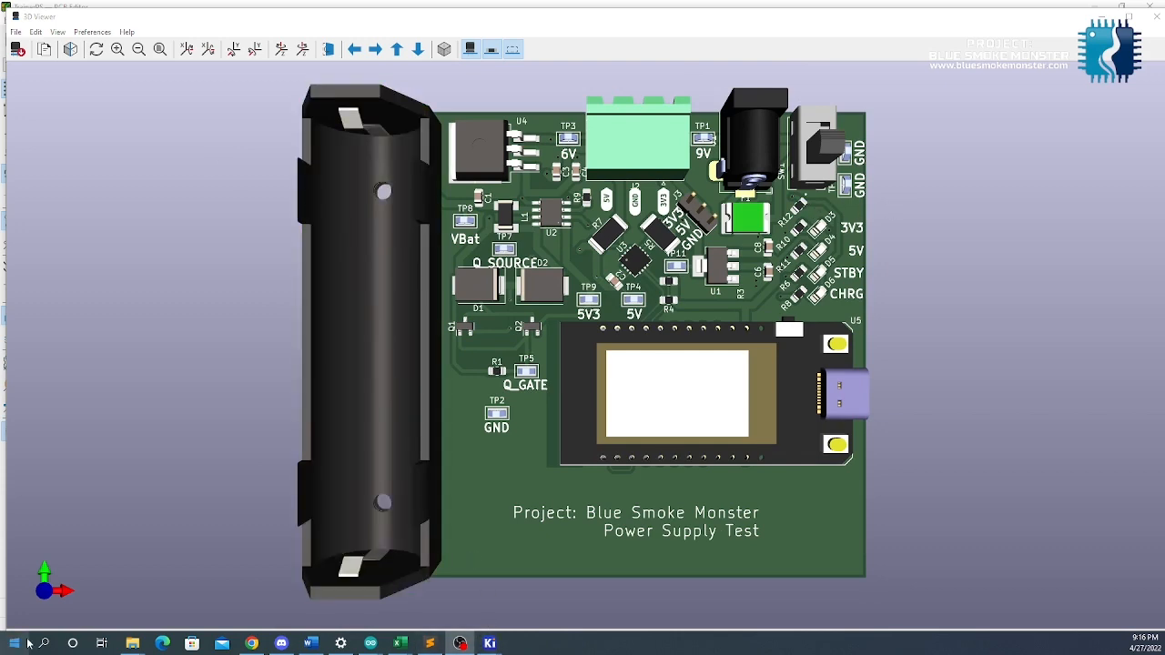
mouse_move(399, 643)
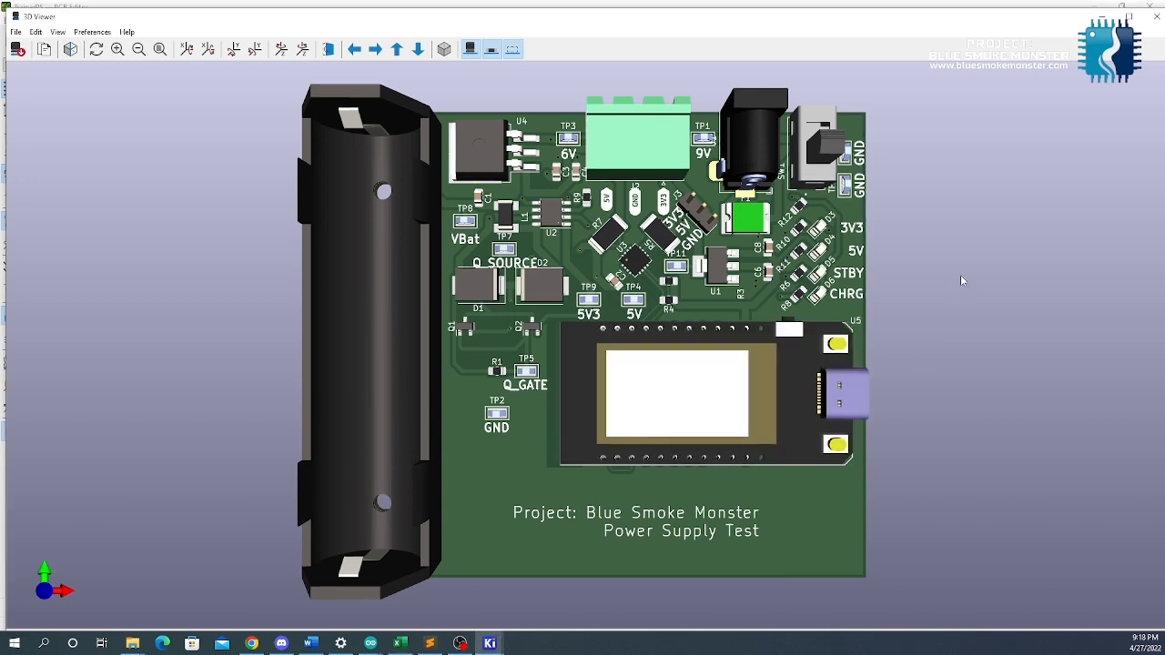
left_click_drag(952, 268, 932, 269)
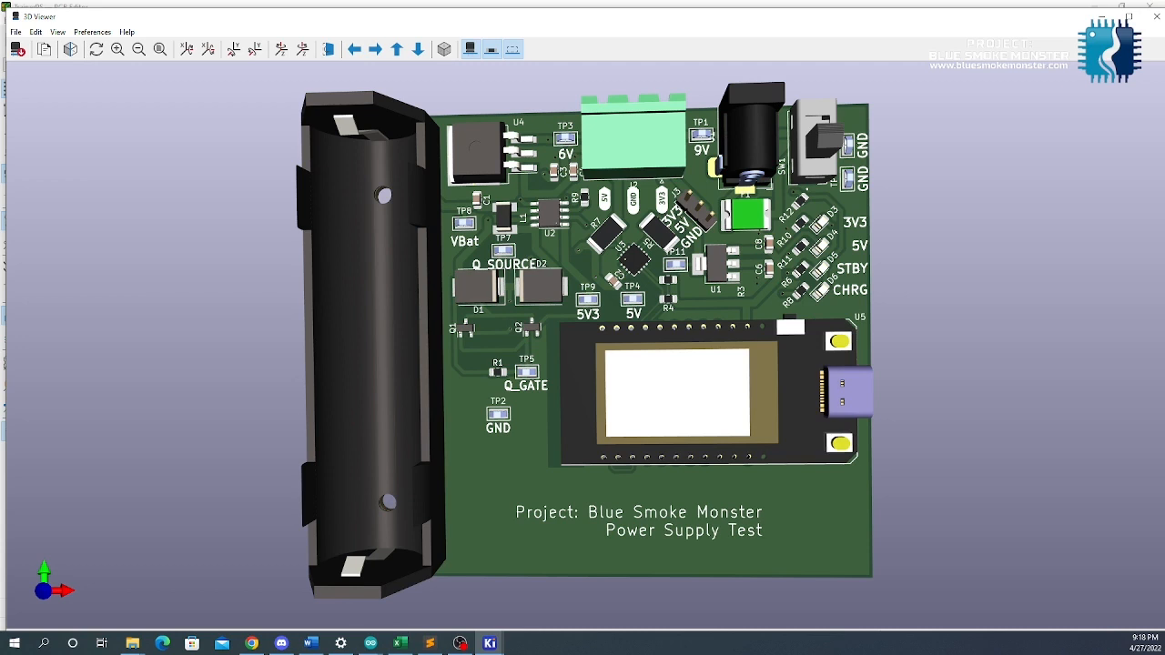
Switch to the TrainerPS spreadsheet in Excel and examine the first part's item number, designator, quantity and manufacturer
left_click(399, 644)
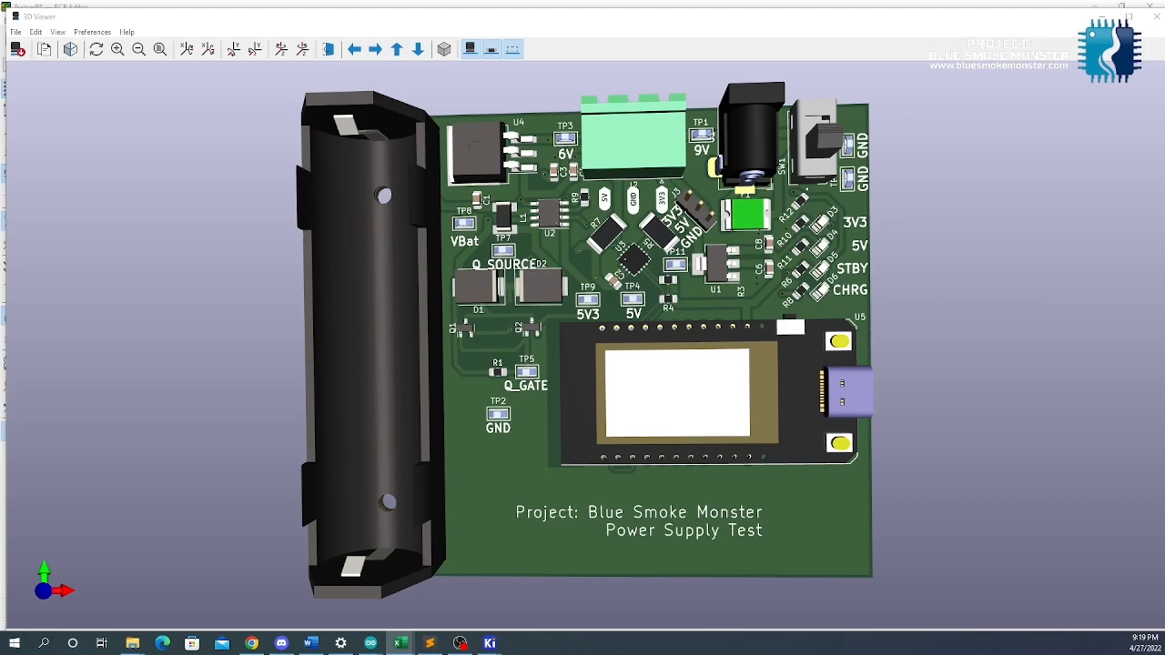
left_click_drag(0, 46, 676, 66)
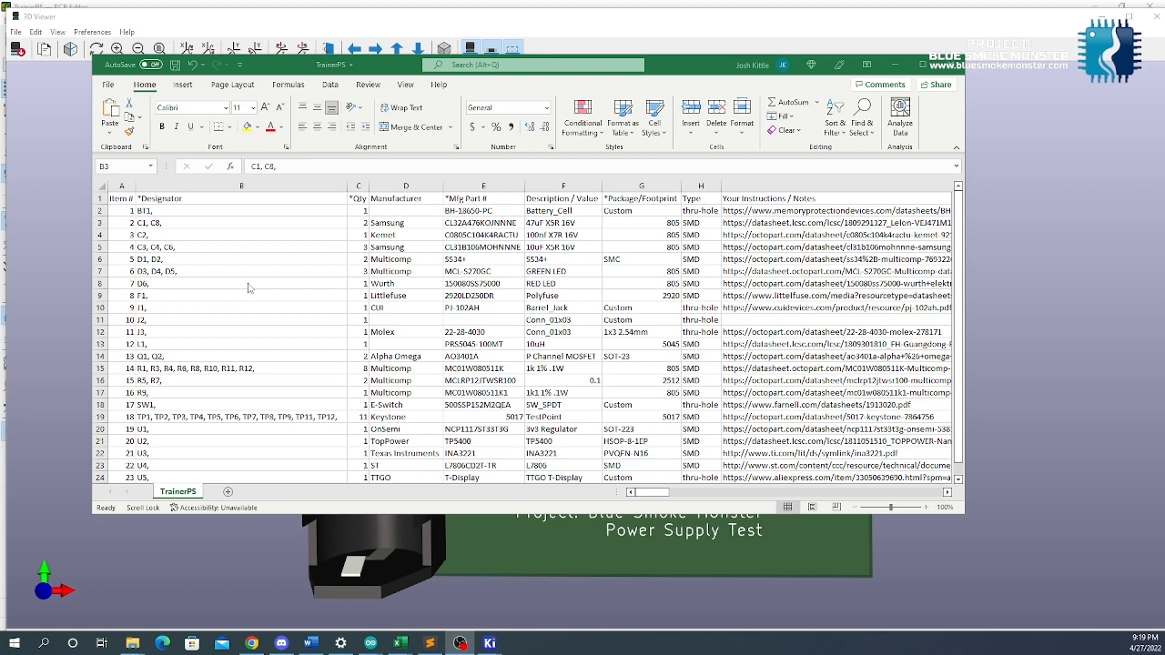
left_click(199, 220)
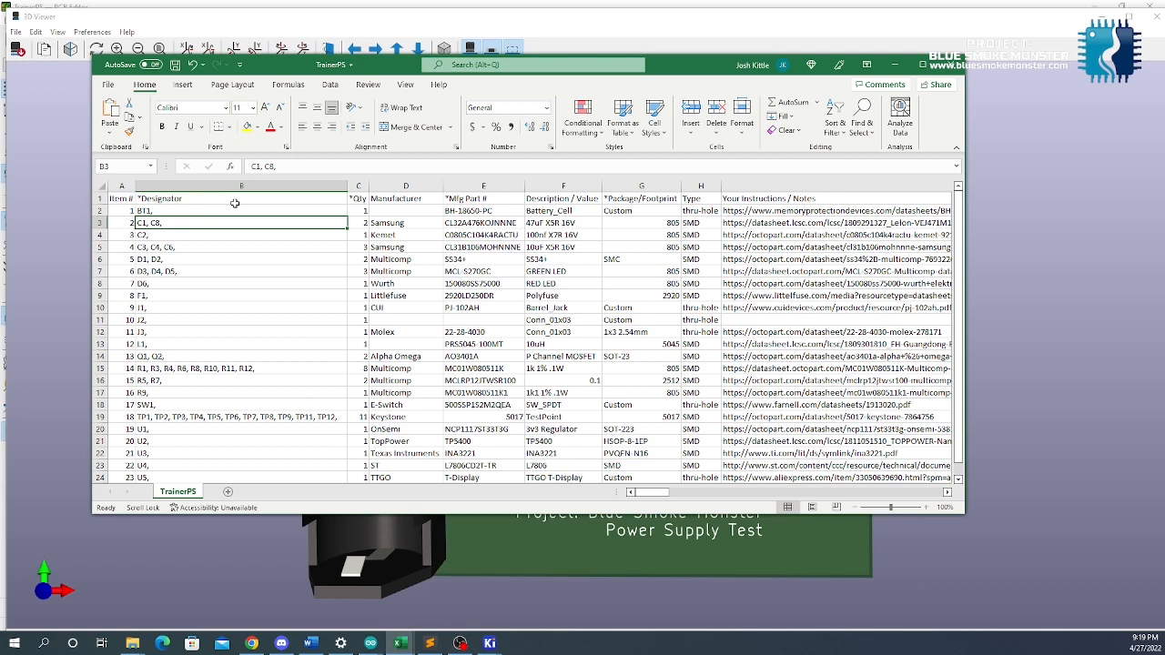
left_click(233, 210)
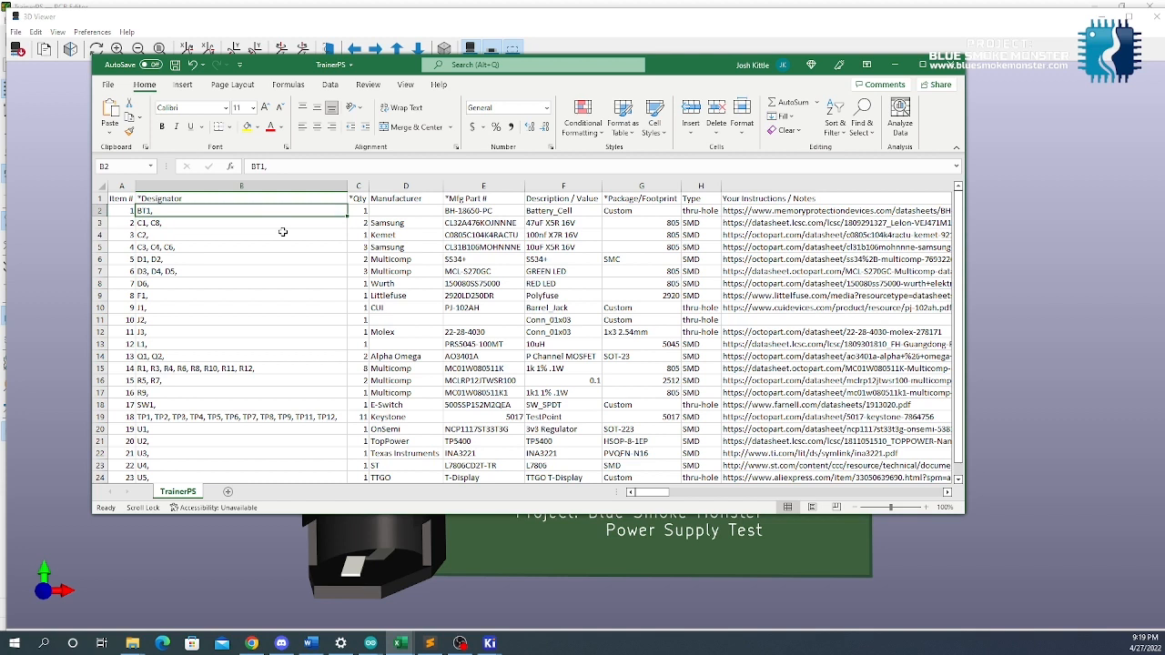
left_click(123, 211)
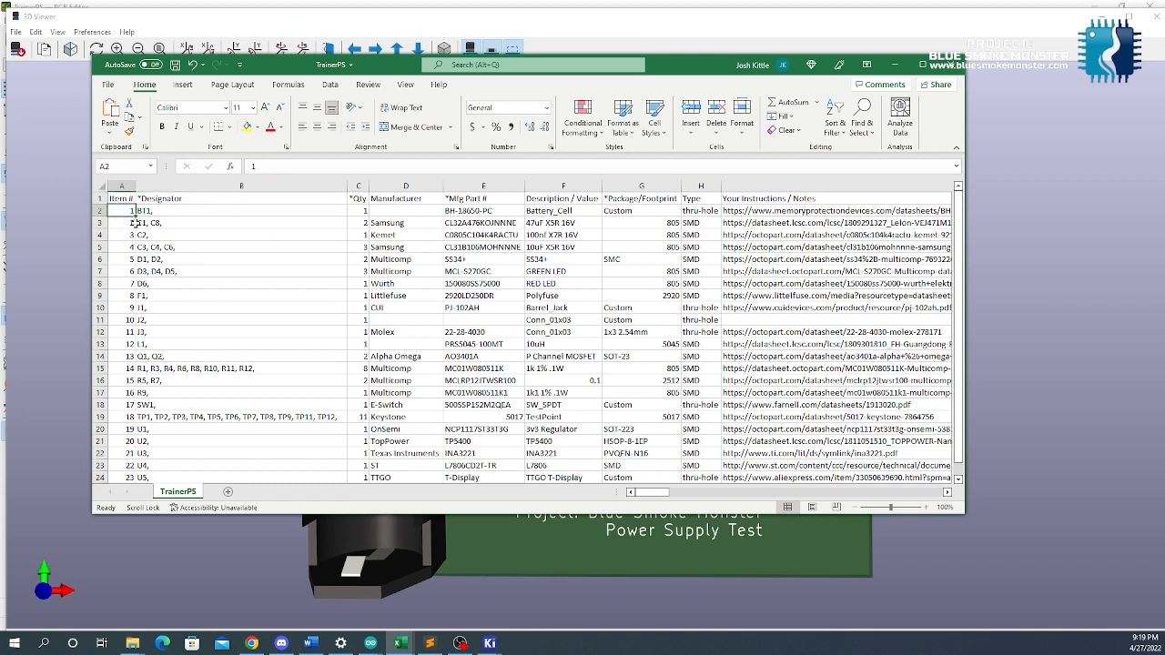
left_click(238, 209)
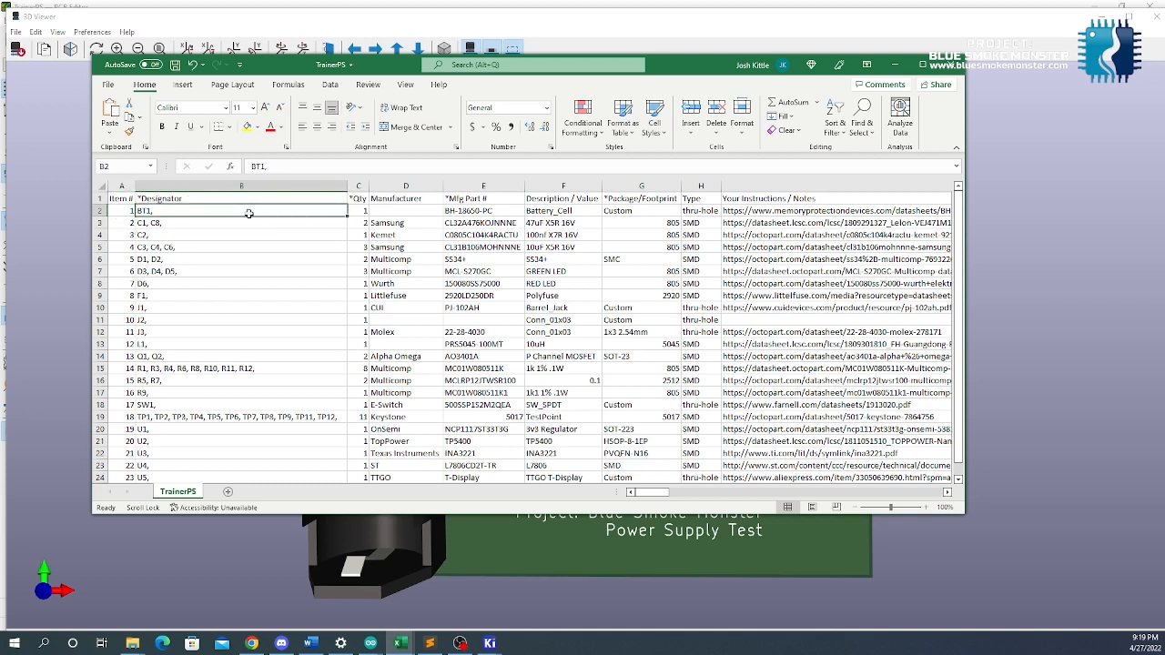
left_click(364, 210)
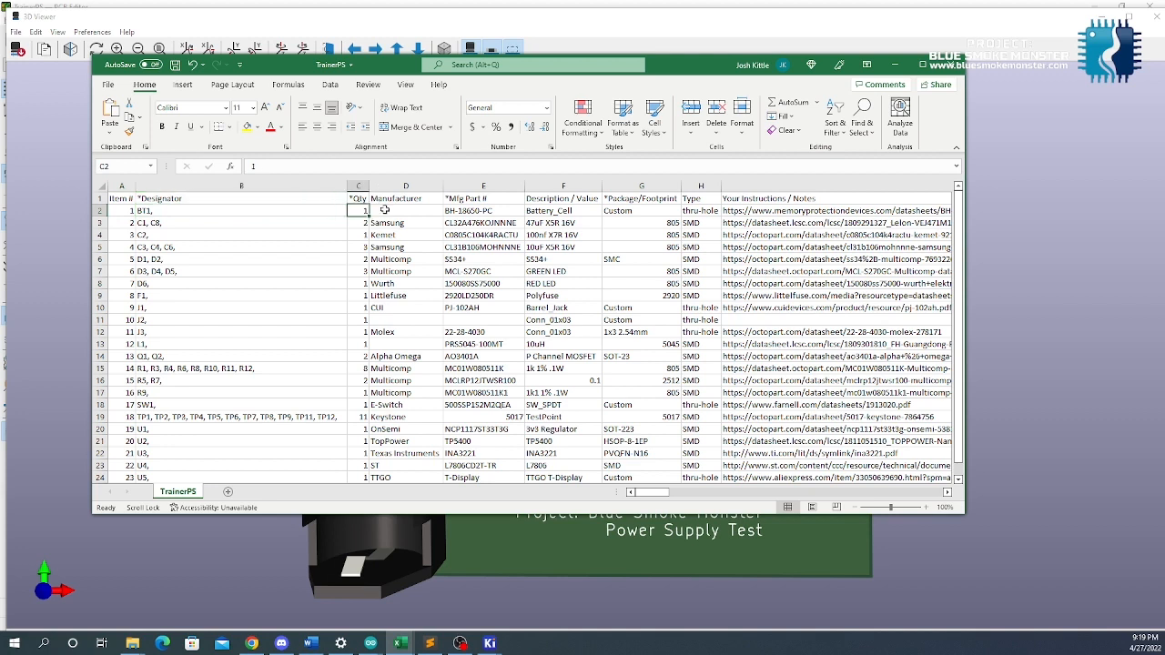
left_click(385, 211)
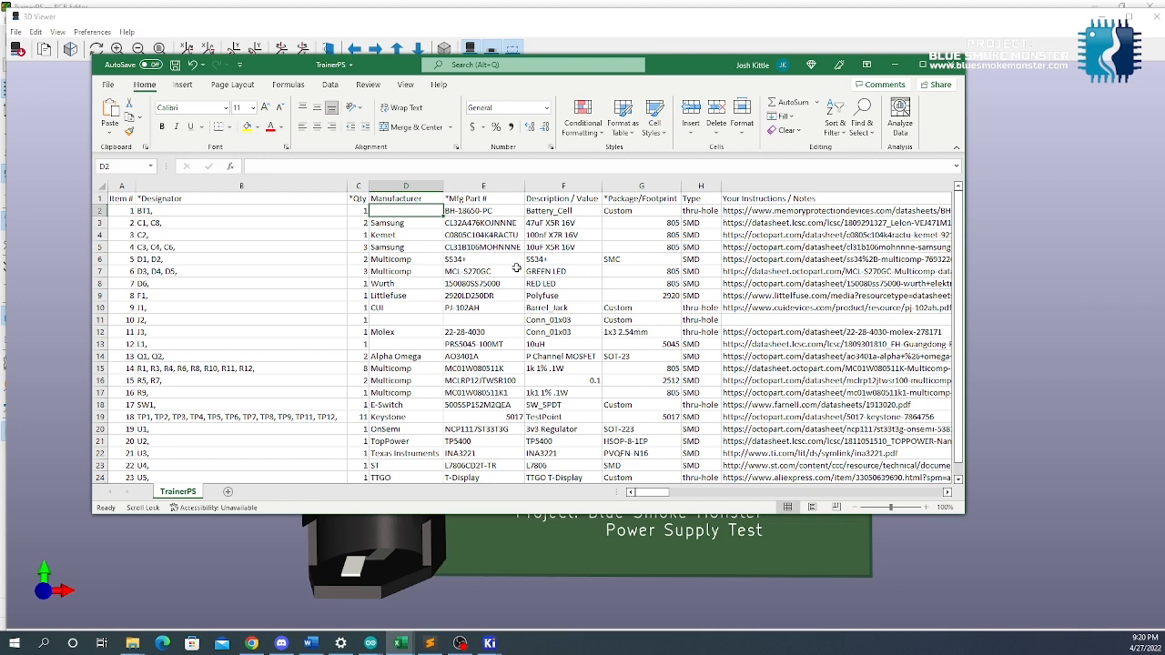
Examine the capacitor values, part types and datasheet links in the bill of materials, widening the spreadsheet window to show more of the notes
left_click(563, 222)
left_click(565, 235)
left_click(566, 246)
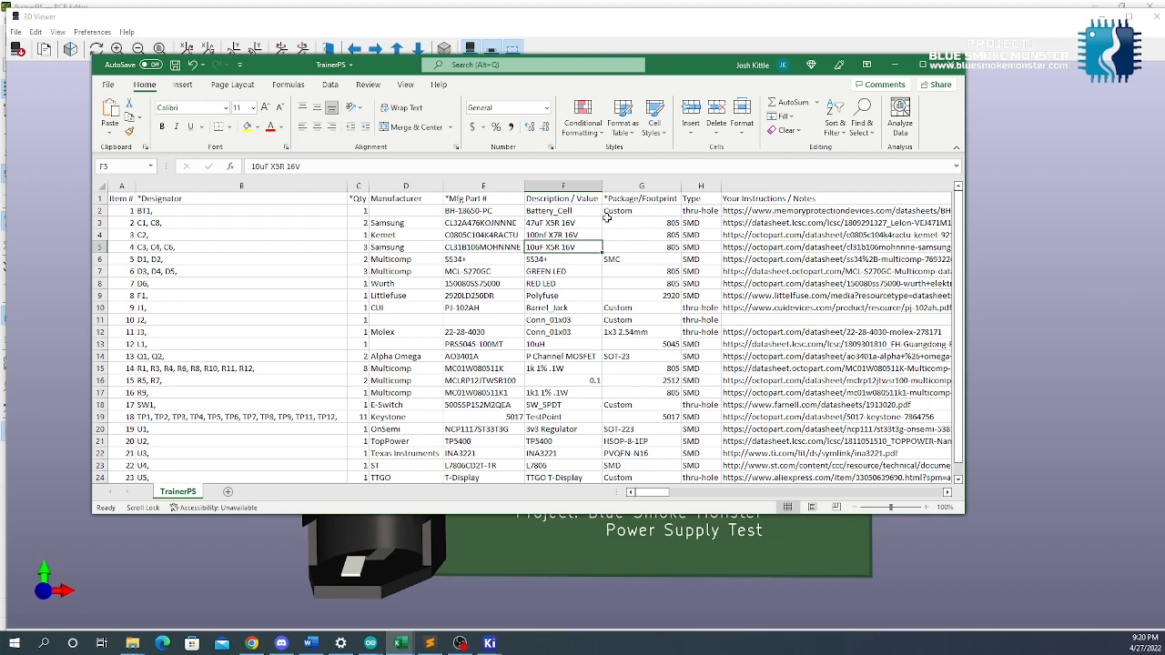
scroll(606, 218, "right", 2)
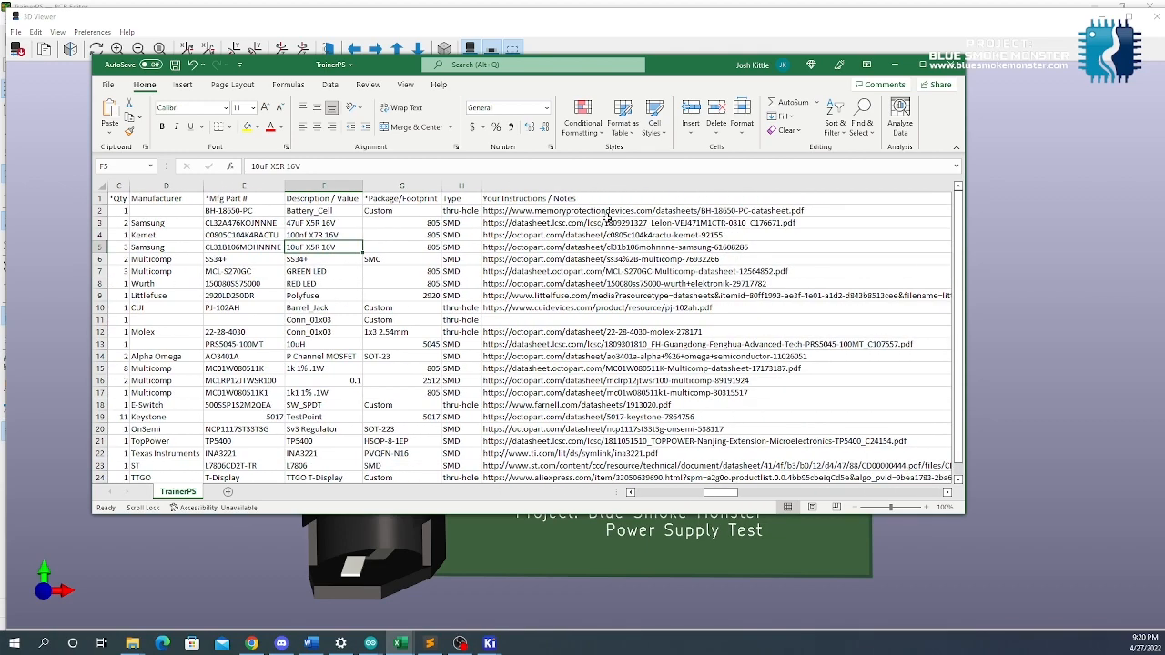
scroll(606, 218, "left", 2)
left_click(699, 224)
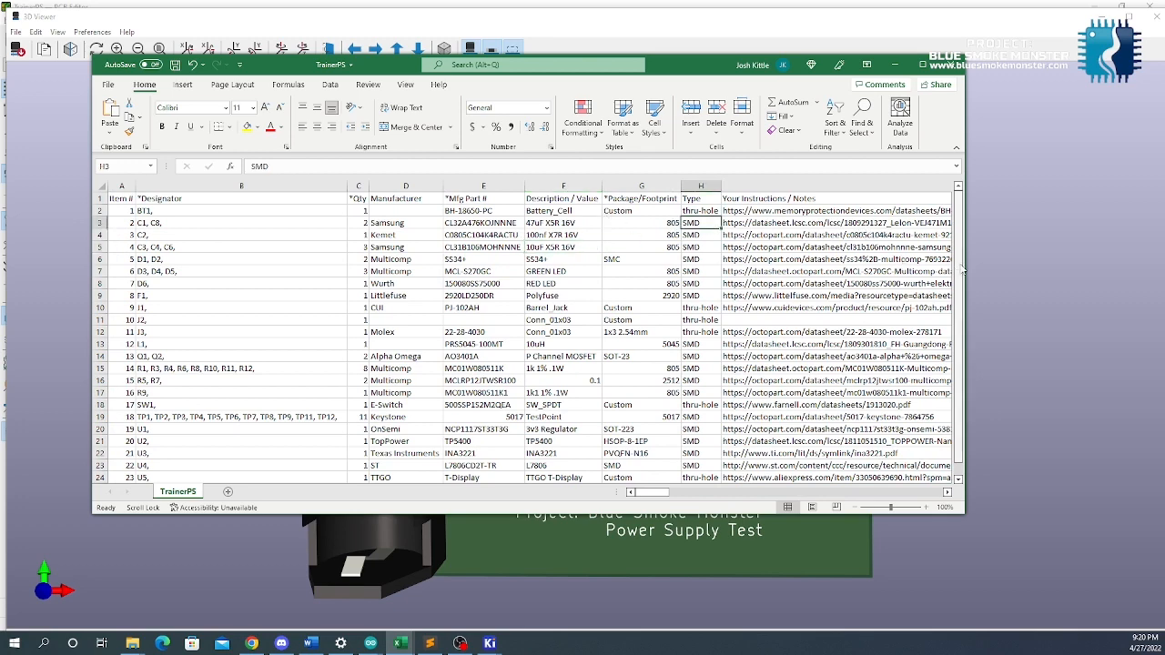
left_click_drag(965, 271, 1109, 278)
scroll(901, 310, "down", 3)
scroll(901, 310, "up", 3)
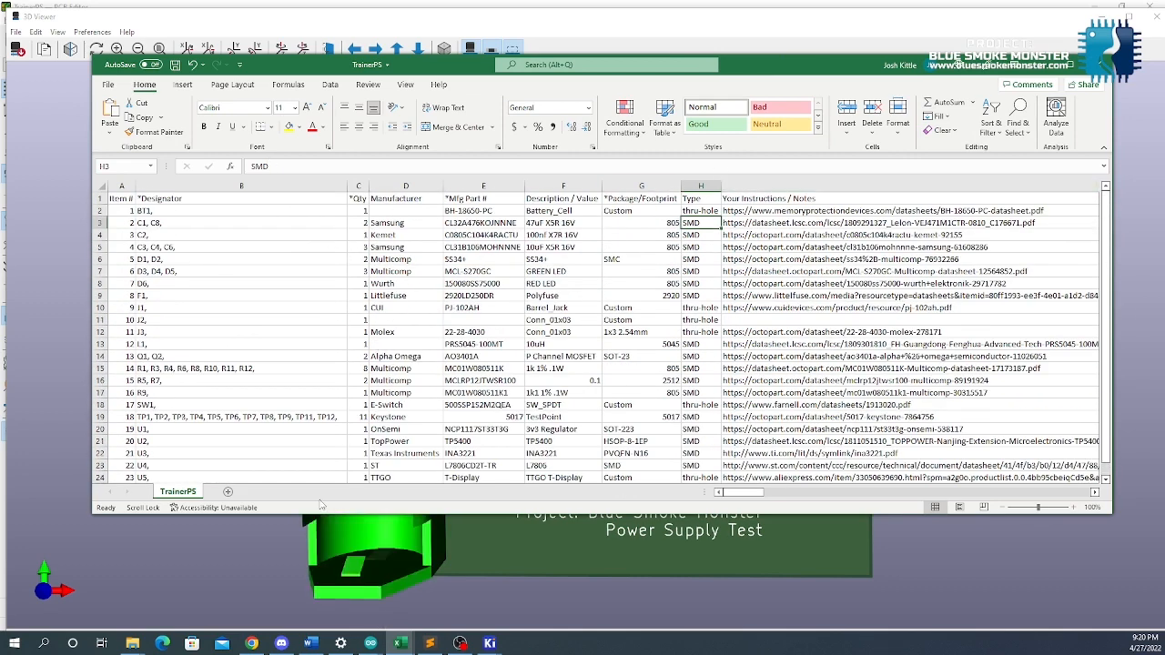
Switch to the KiCad Schematic Editor and open the Symbol Fields Table in a maximized window
mouse_move(489, 643)
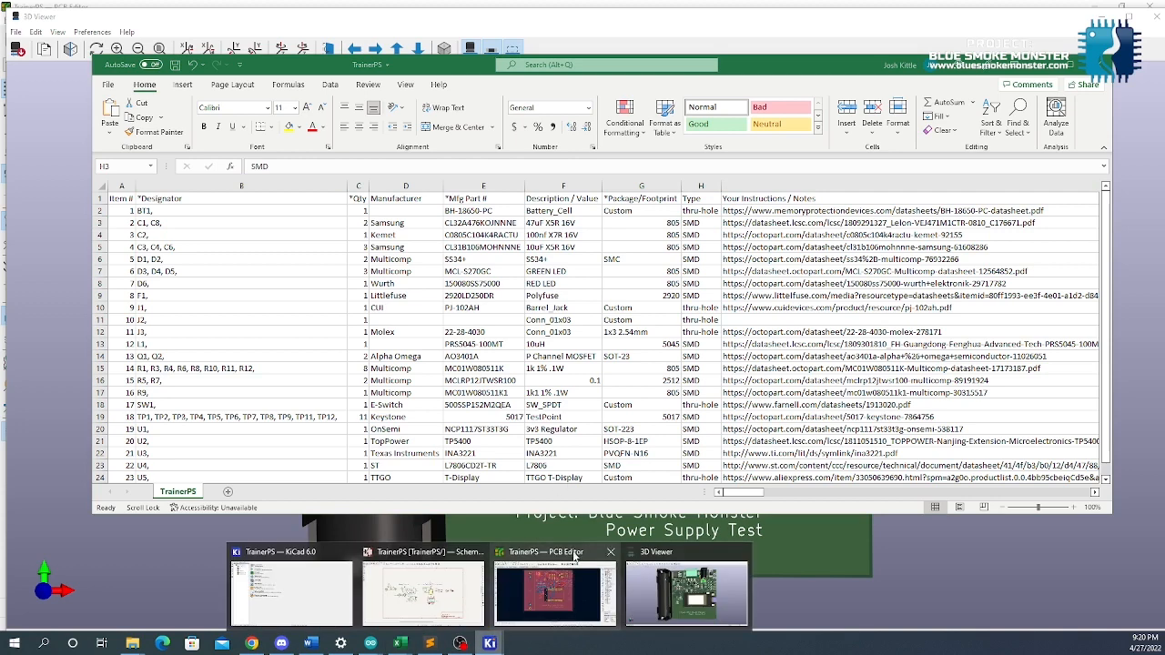
mouse_move(423, 594)
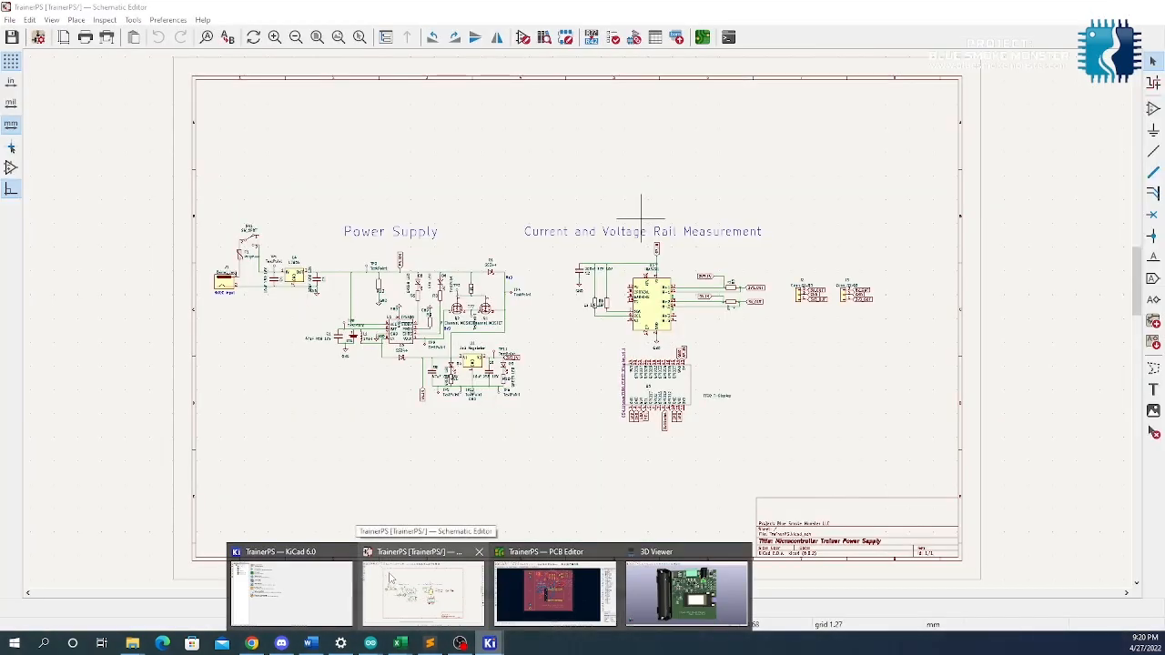
mouse_move(310, 592)
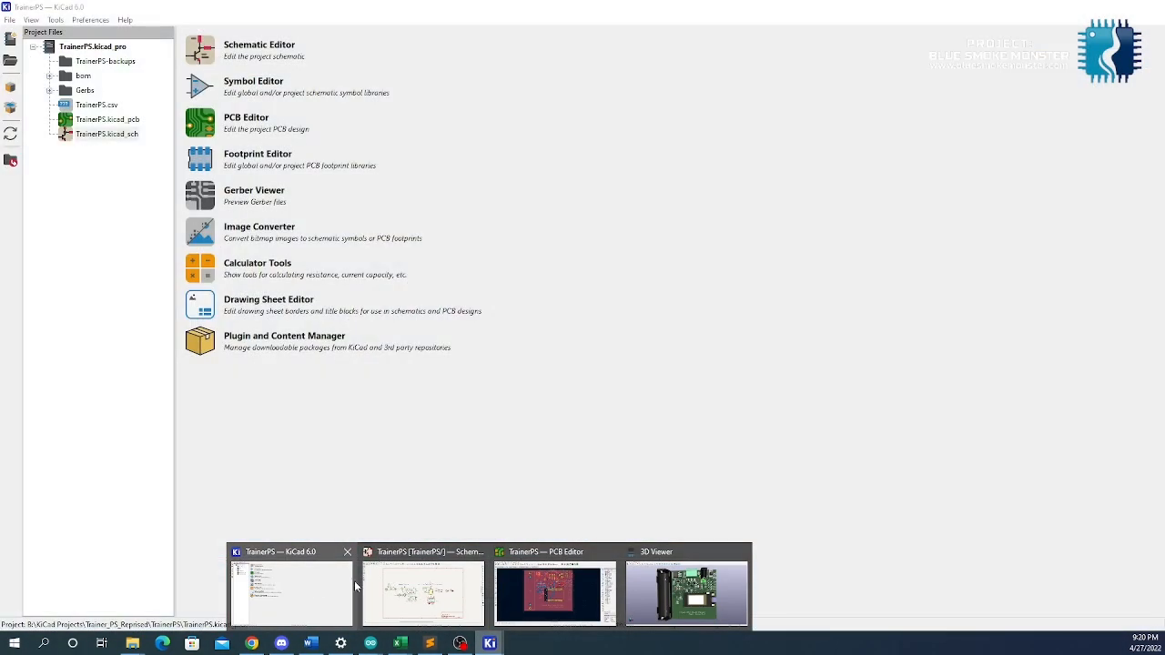
mouse_move(380, 584)
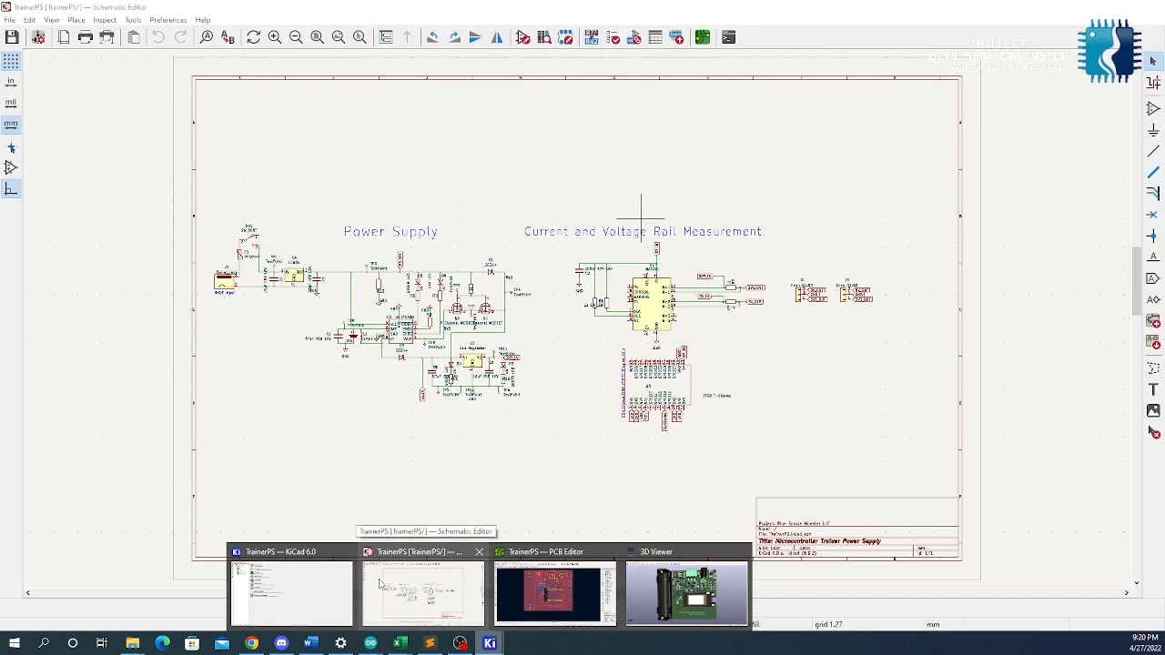
left_click(381, 583)
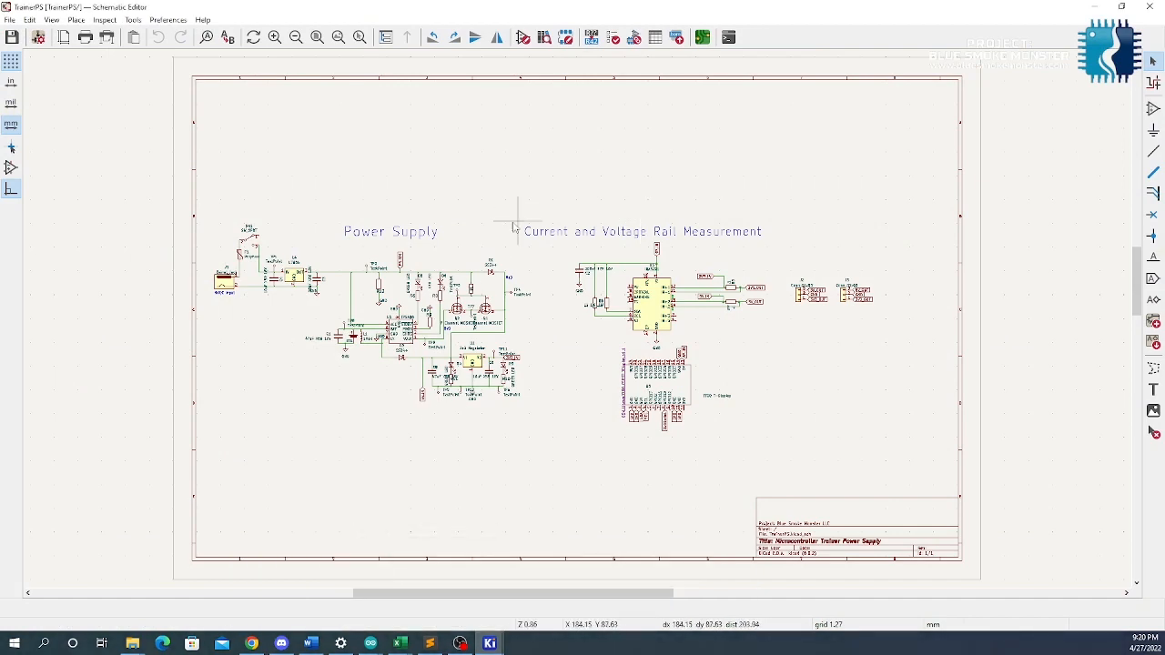
left_click(655, 39)
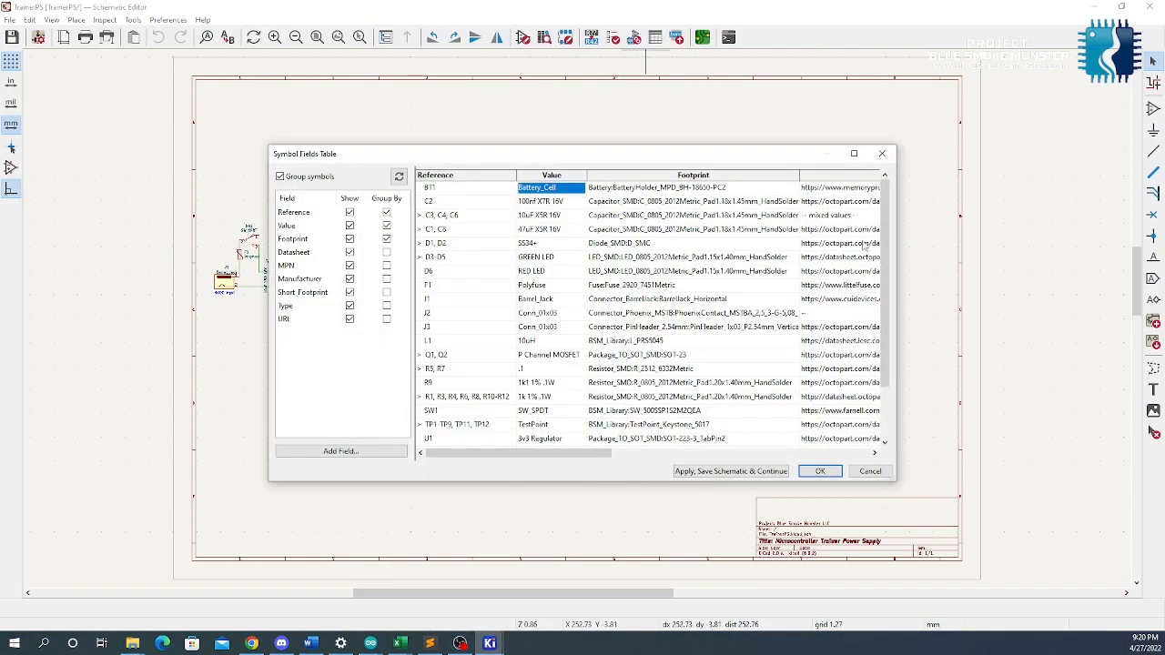
left_click(853, 154)
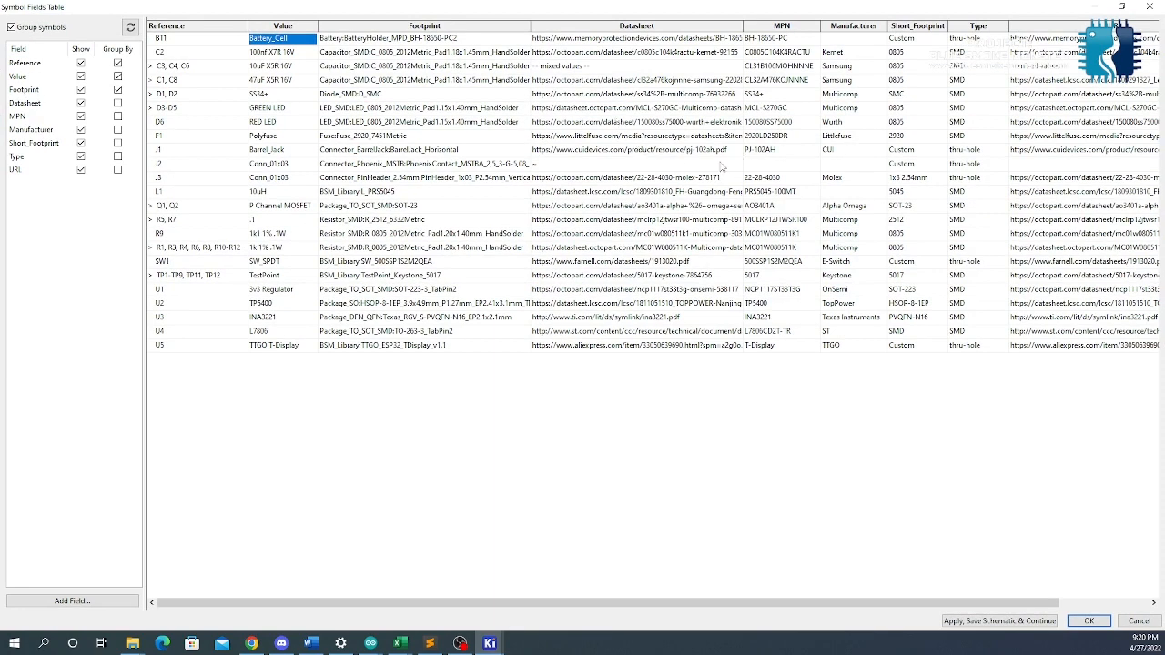
Review the symbol fields by sorting the table by Datasheet and returning it to Reference order
left_click(320, 43)
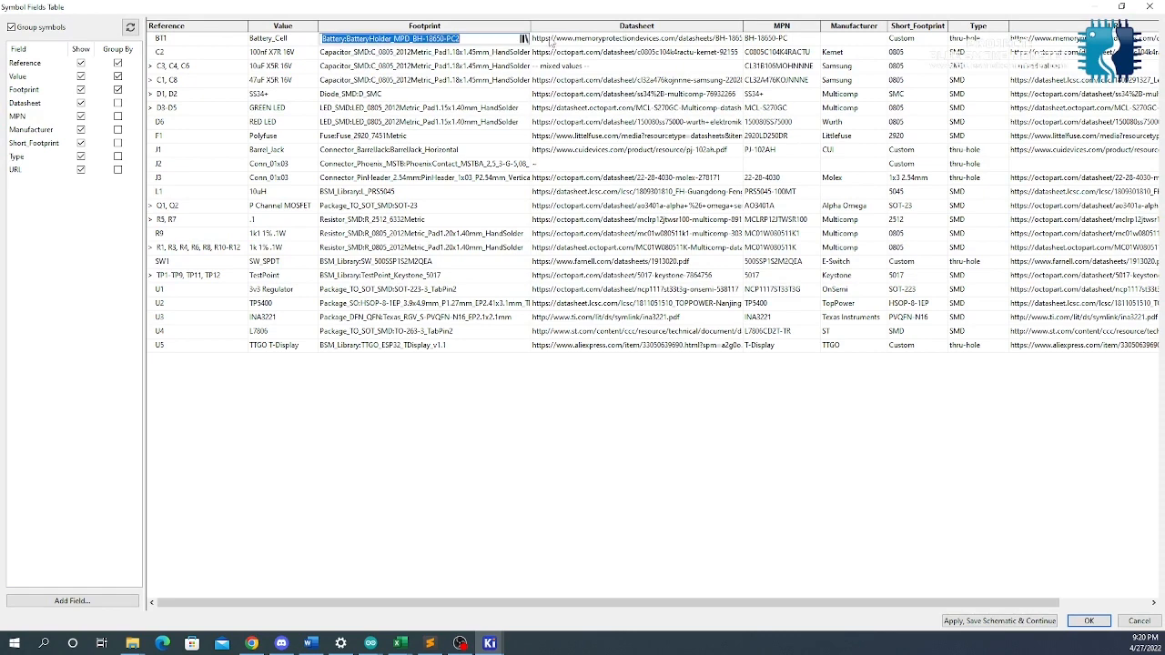
left_click(571, 26)
left_click(570, 28)
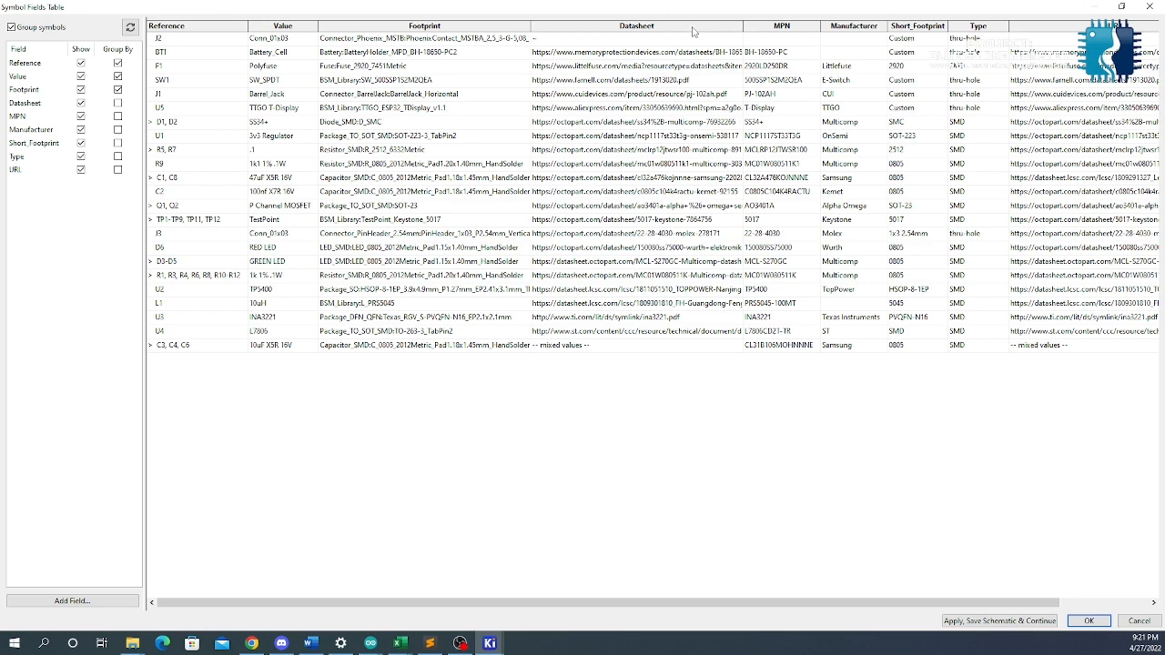
left_click(202, 27)
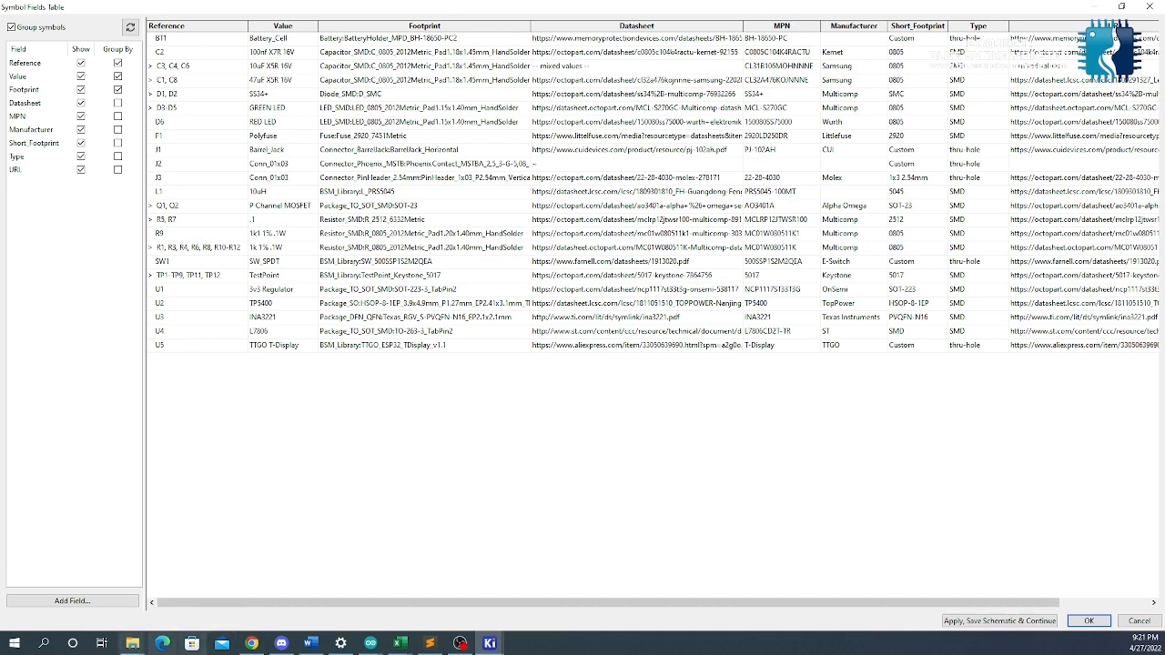
Open the prompt for a new symbol field, cancel it, and close the Symbol Fields Table
left_click(101, 604)
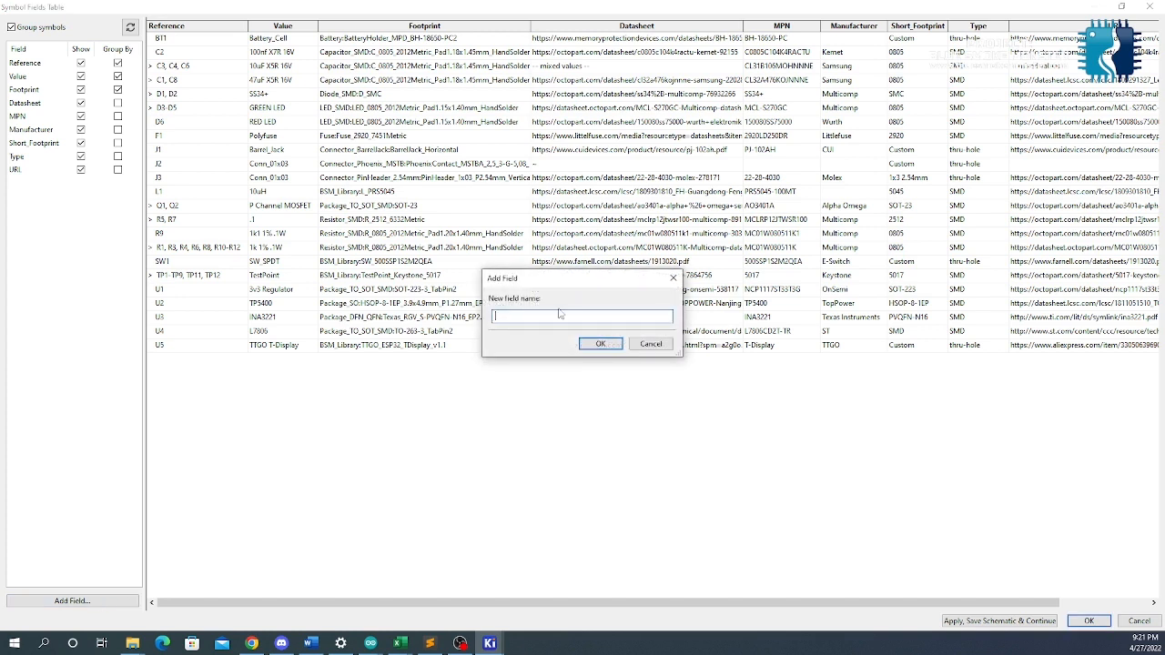
left_click(642, 344)
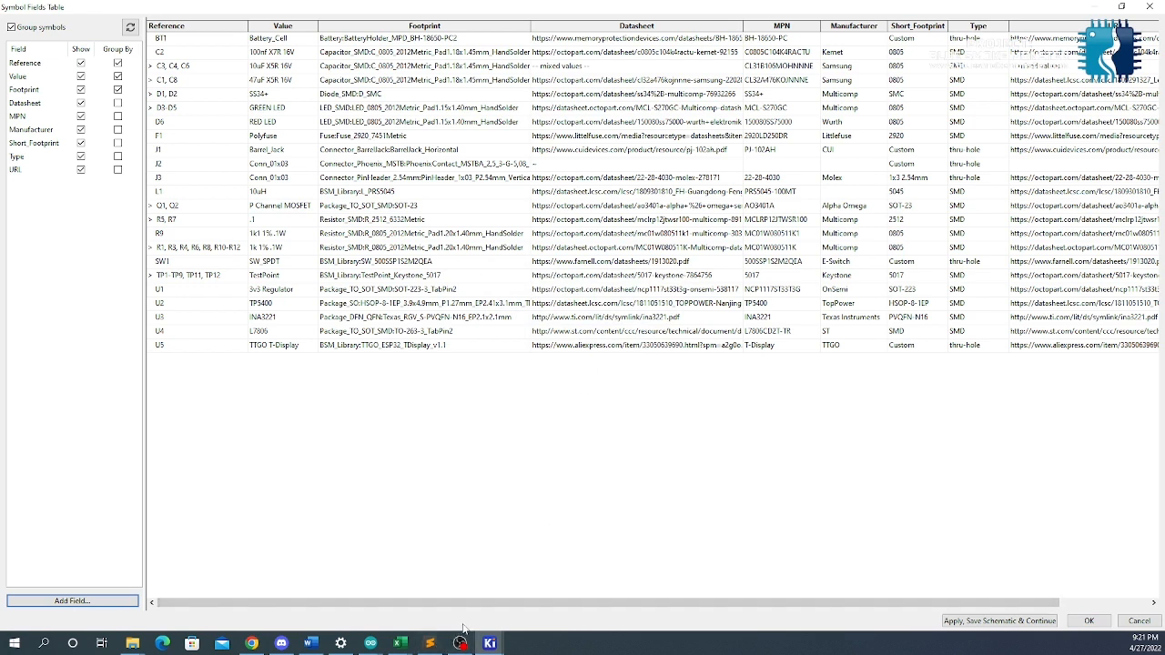
mouse_move(437, 644)
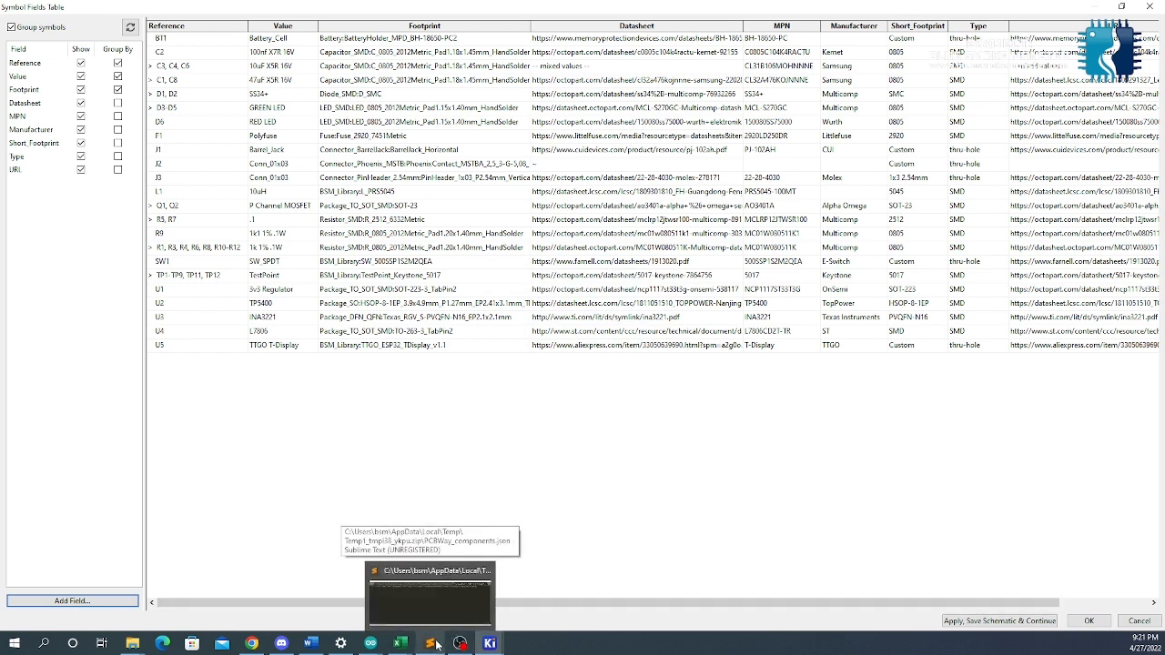
left_click(437, 644)
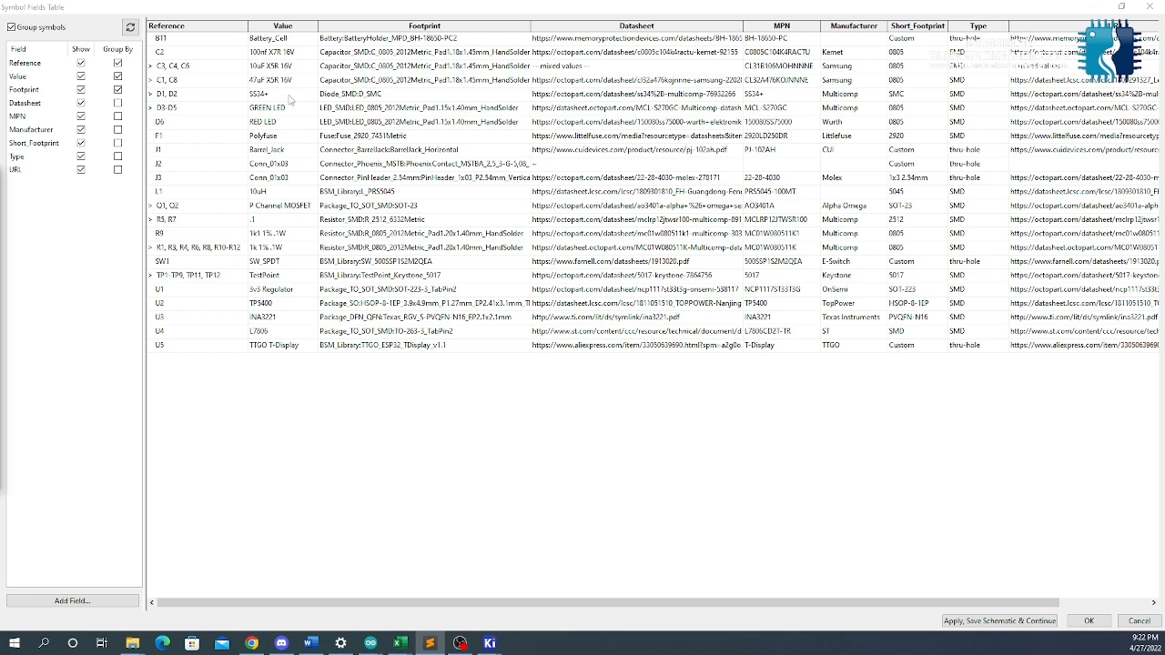
left_click(1149, 6)
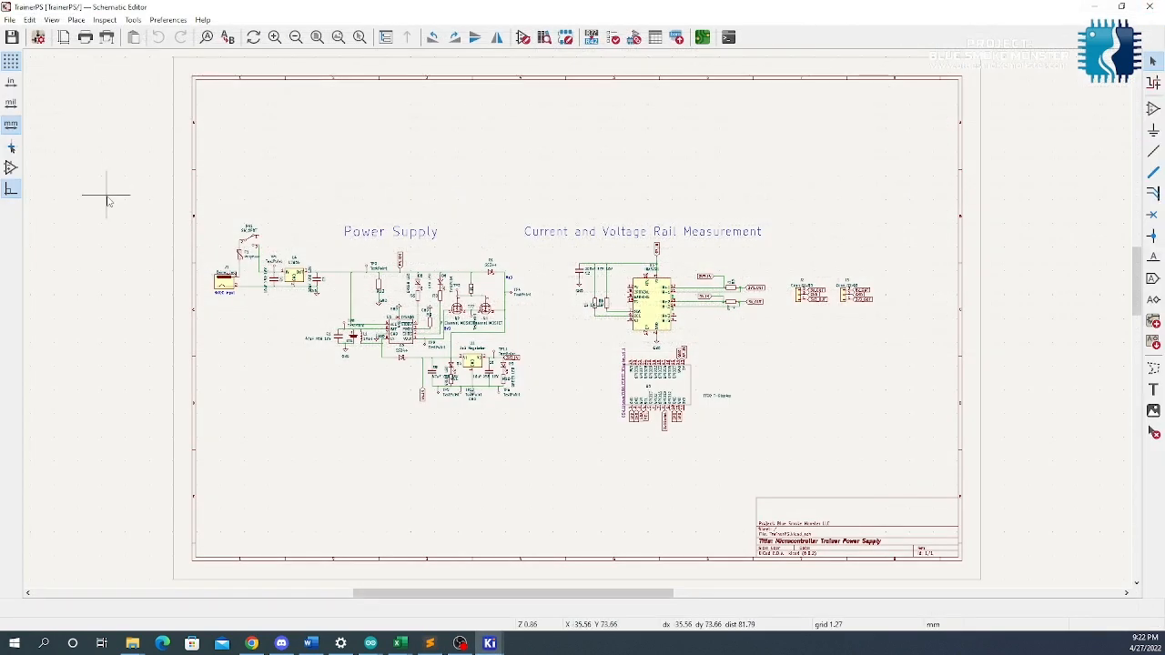
Open the Bill of Material generator and select the bom_csv_grouped_by_value script and its command line
left_click(132, 19)
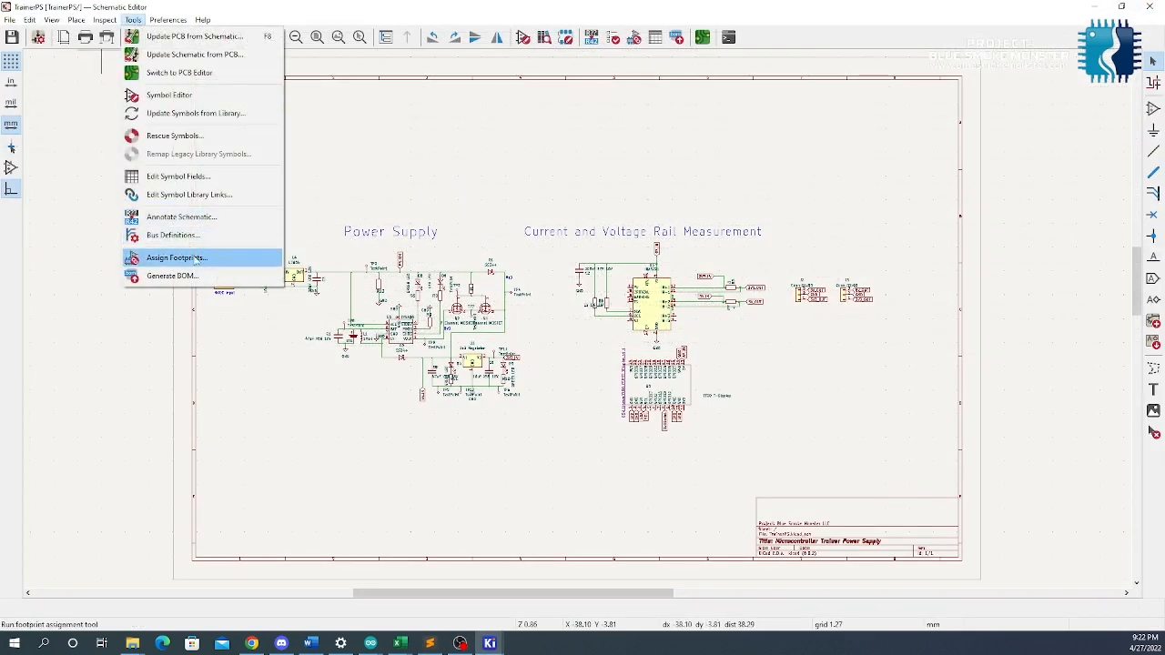
left_click(172, 275)
left_click(404, 221)
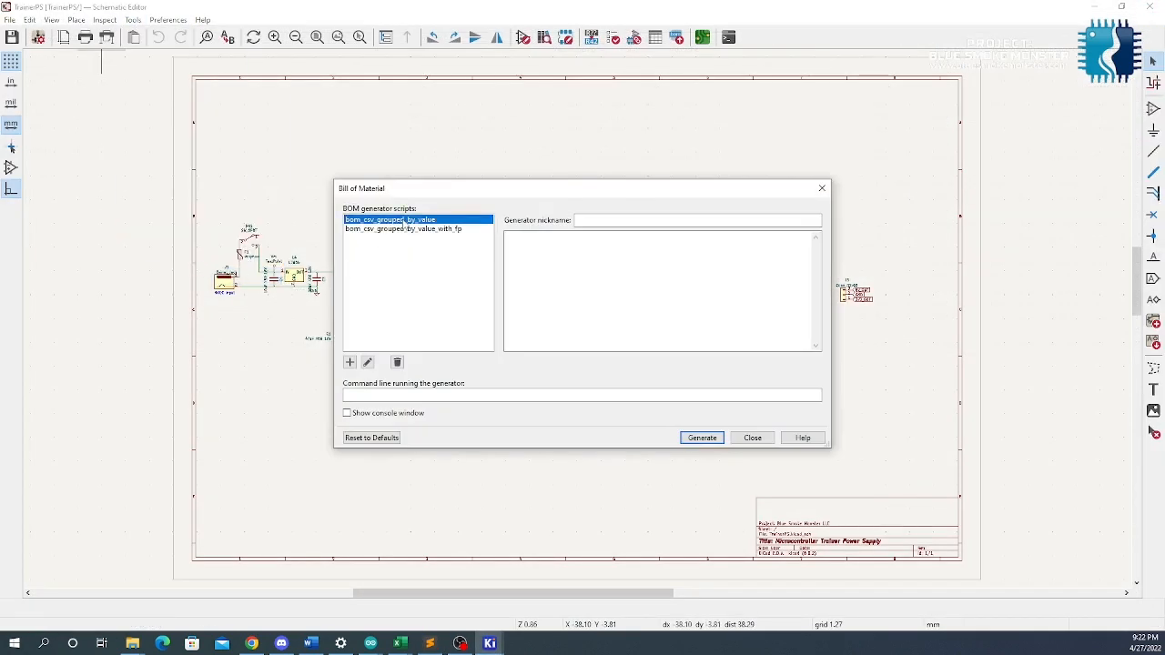
left_click(463, 396)
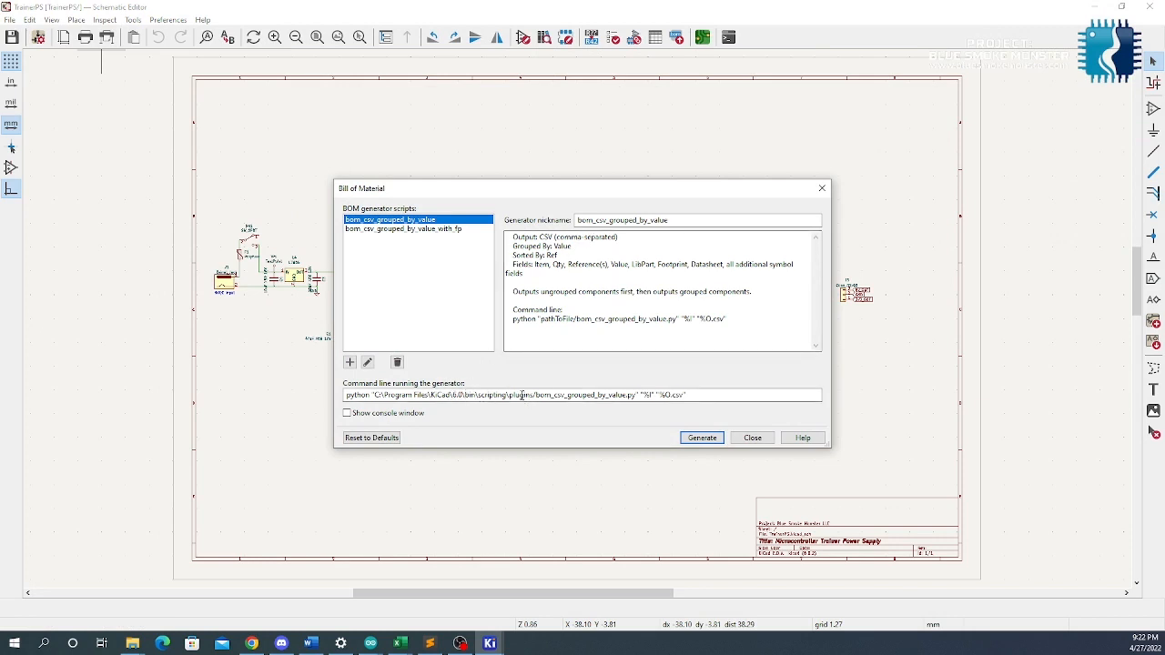
Switch to Sublime Text and read through the bom_csv_grouped_by_value_with_fp.py script down to its CSV output code
left_click(2, 309)
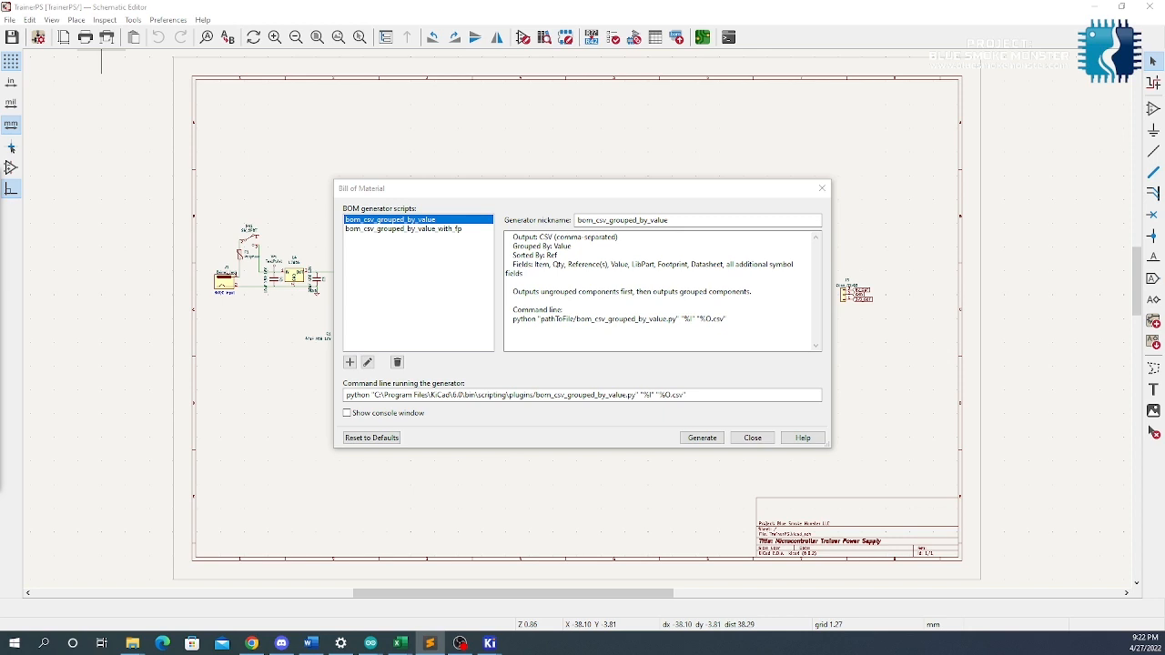
left_click_drag(0, 182, 757, 132)
left_click(829, 125)
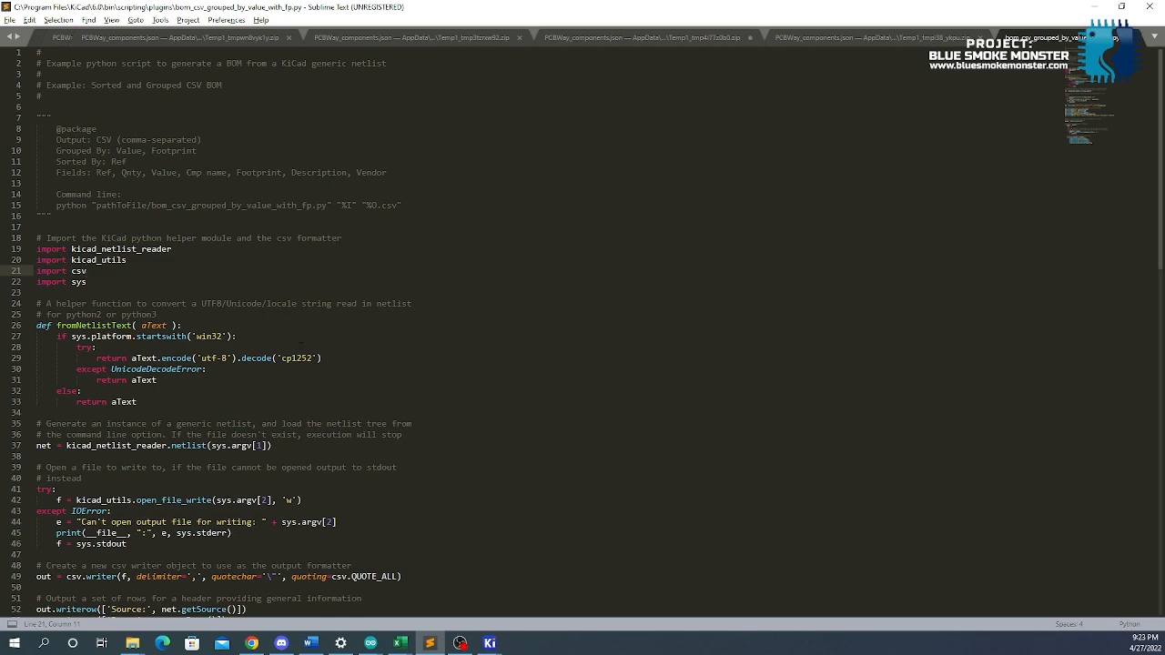
scroll(307, 343, "down", 5)
scroll(307, 343, "down", 4)
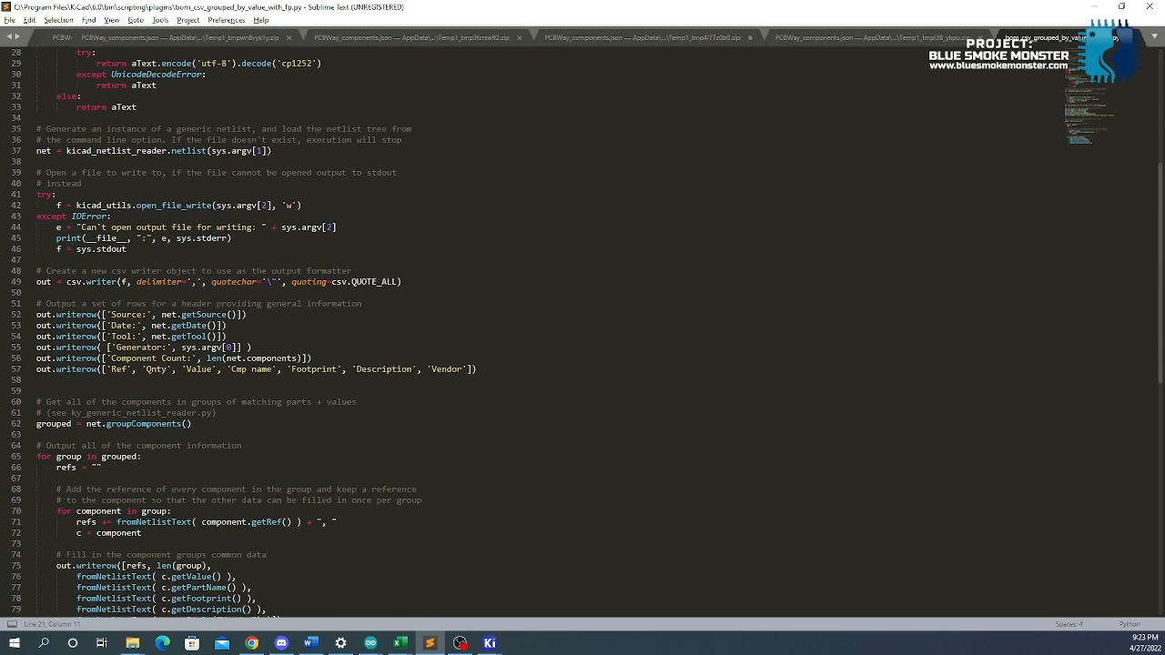
scroll(256, 347, "down", 2)
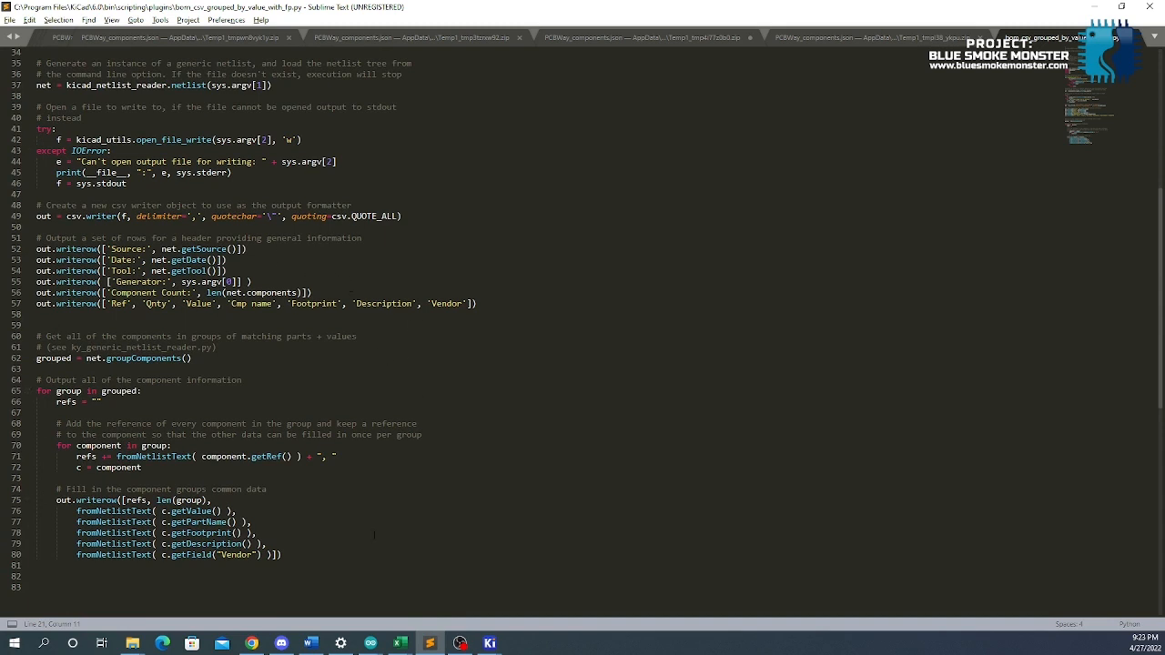
Examine the script's header output on lines 52 to 57, highlighting the writerow calls for the general information and column titles
left_click_drag(287, 555, 40, 490)
left_click_drag(483, 312, 37, 249)
left_click(654, 186)
left_click_drag(503, 314, 37, 259)
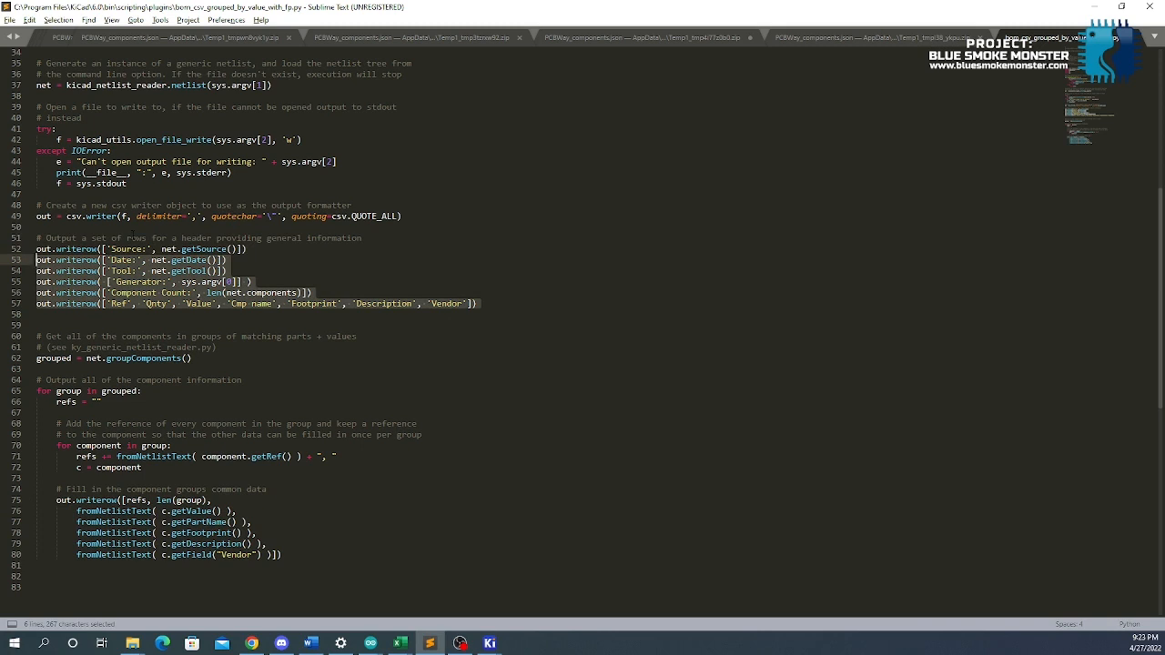
key("shift+Up")
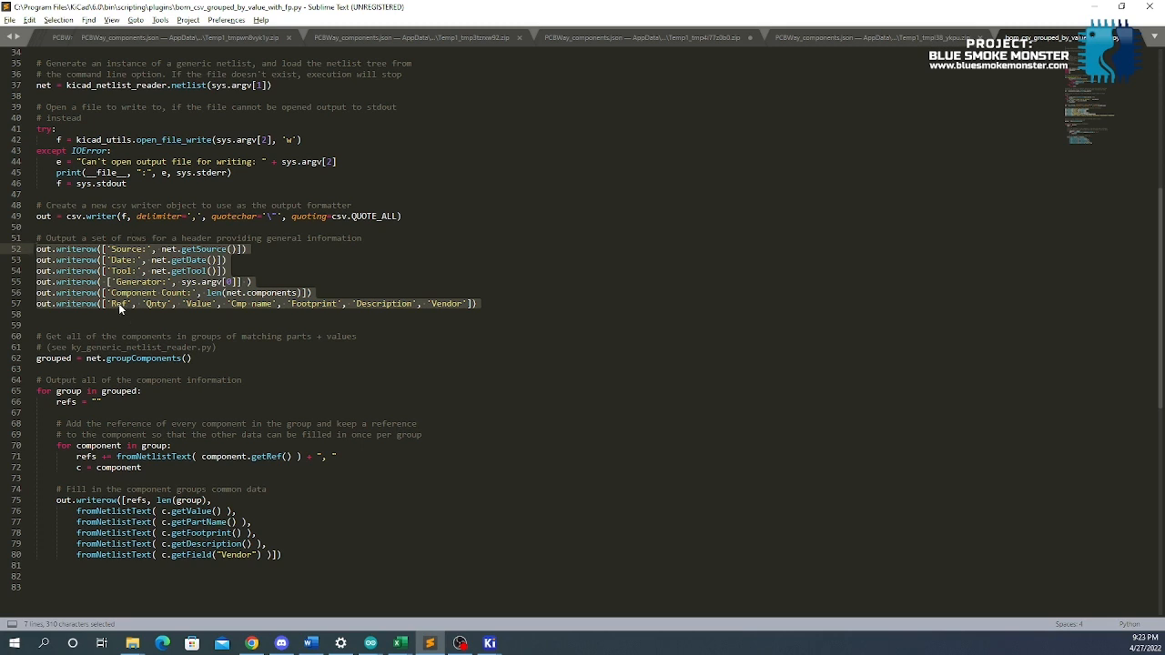
left_click(161, 292)
left_click(435, 303)
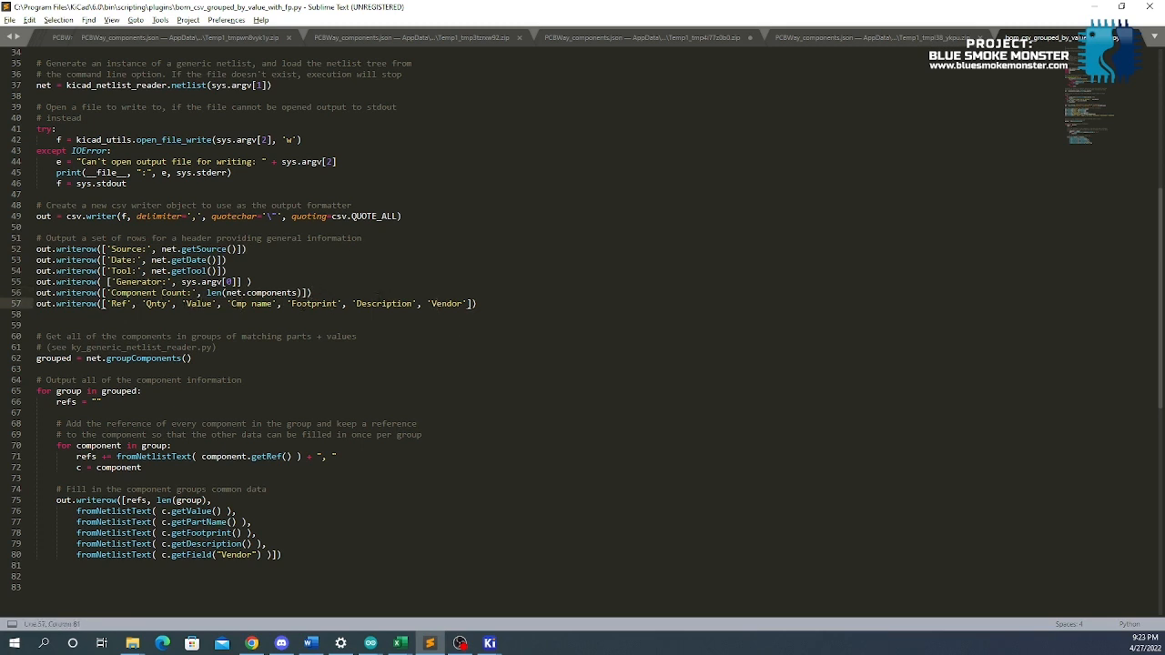
Examine how the script outputs component data, highlighting the common data writerow call and the whole group loop starting on line 65
scroll(239, 319, "down", 1)
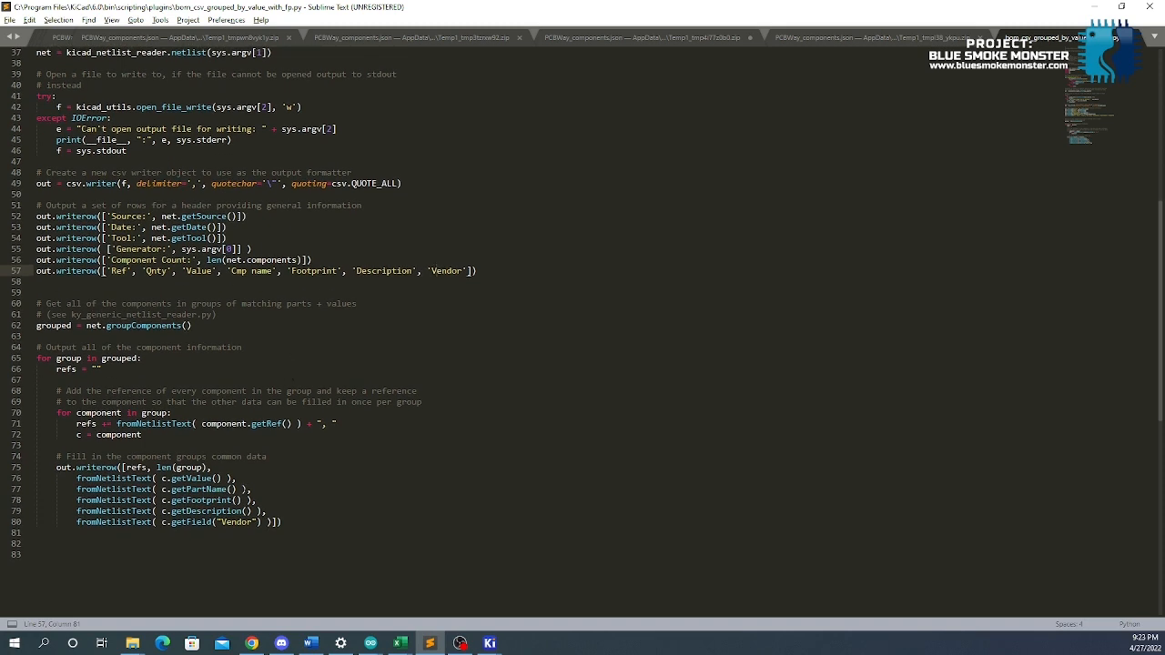
left_click_drag(282, 523, 40, 467)
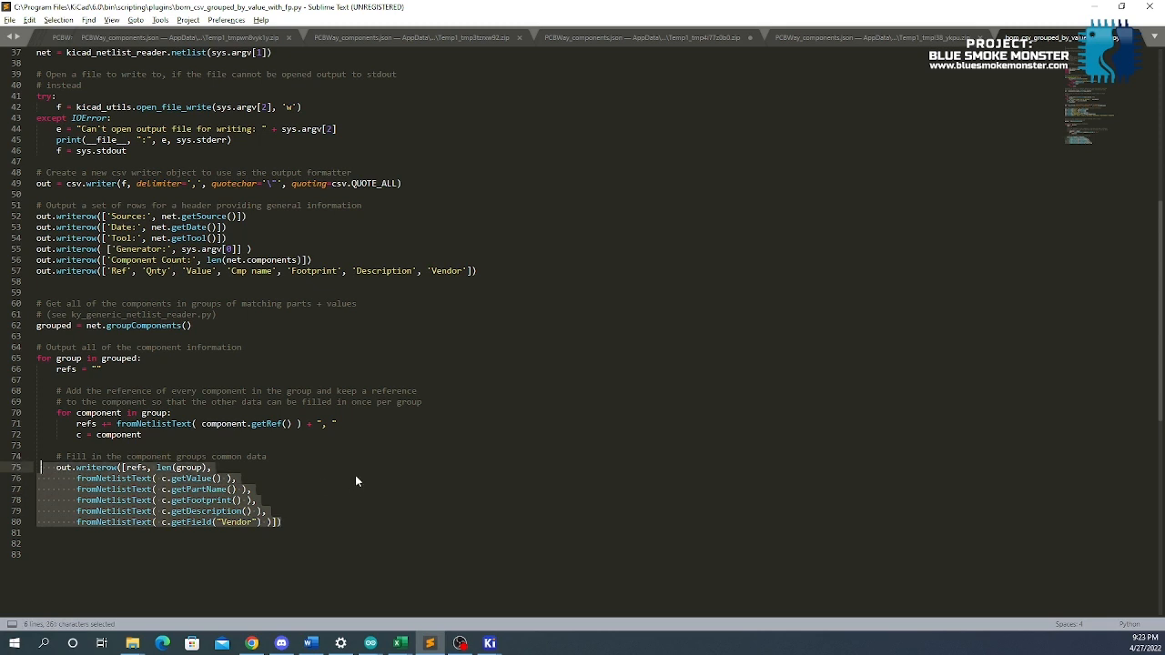
left_click_drag(476, 271, 37, 216)
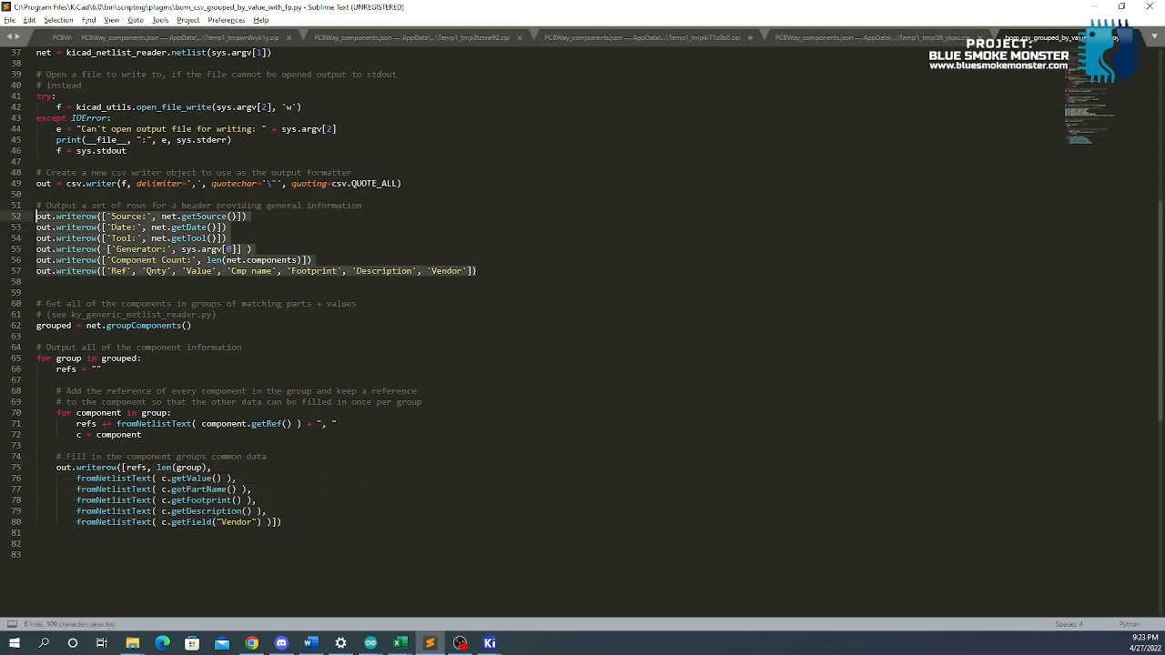
left_click(264, 347)
left_click_drag(35, 358, 383, 533)
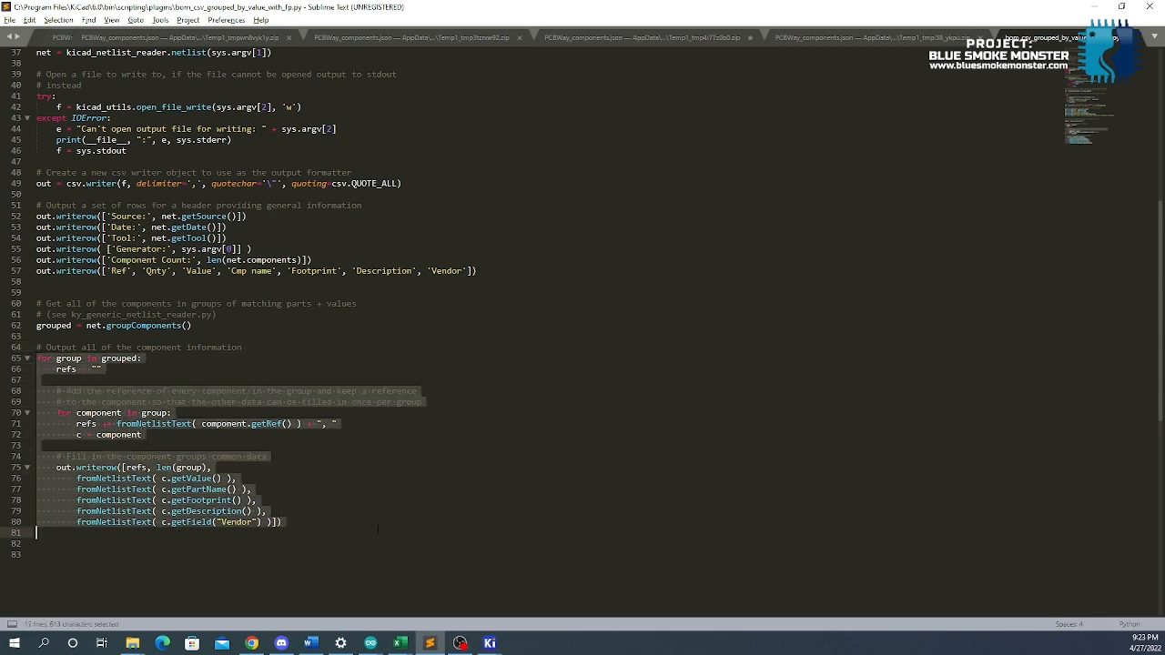
left_click(447, 481)
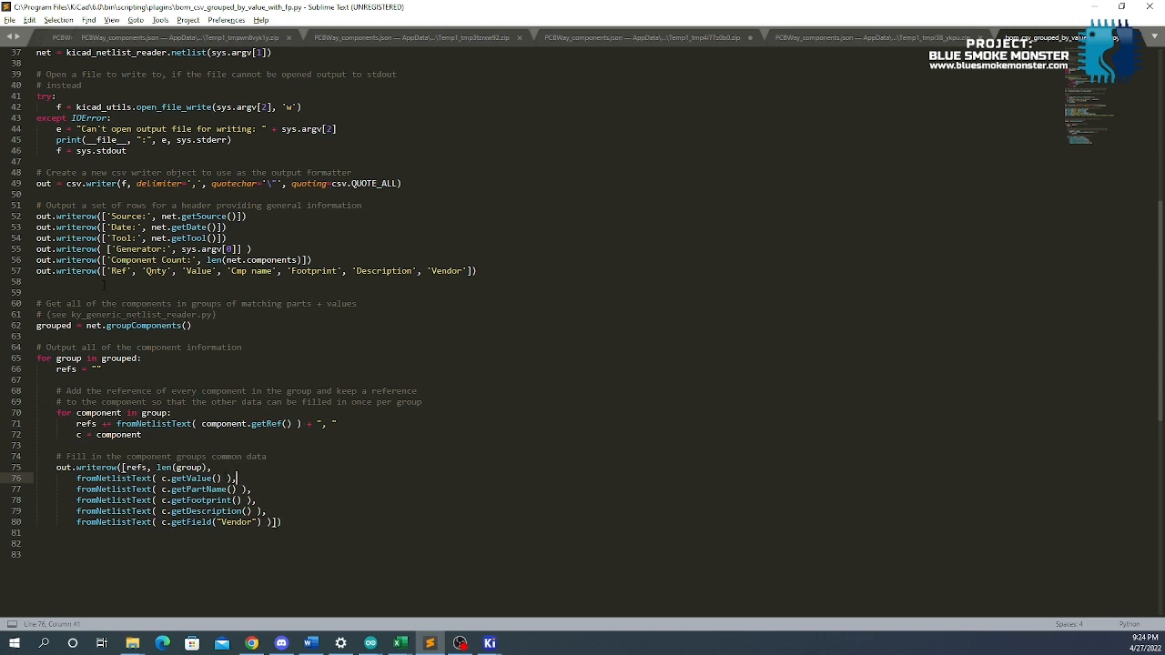
Compare the script's column title line with the TrainerPS spreadsheet in Excel, and highlight the getField("Vendor") expression back in Sublime Text
left_click_drag(36, 271, 148, 281)
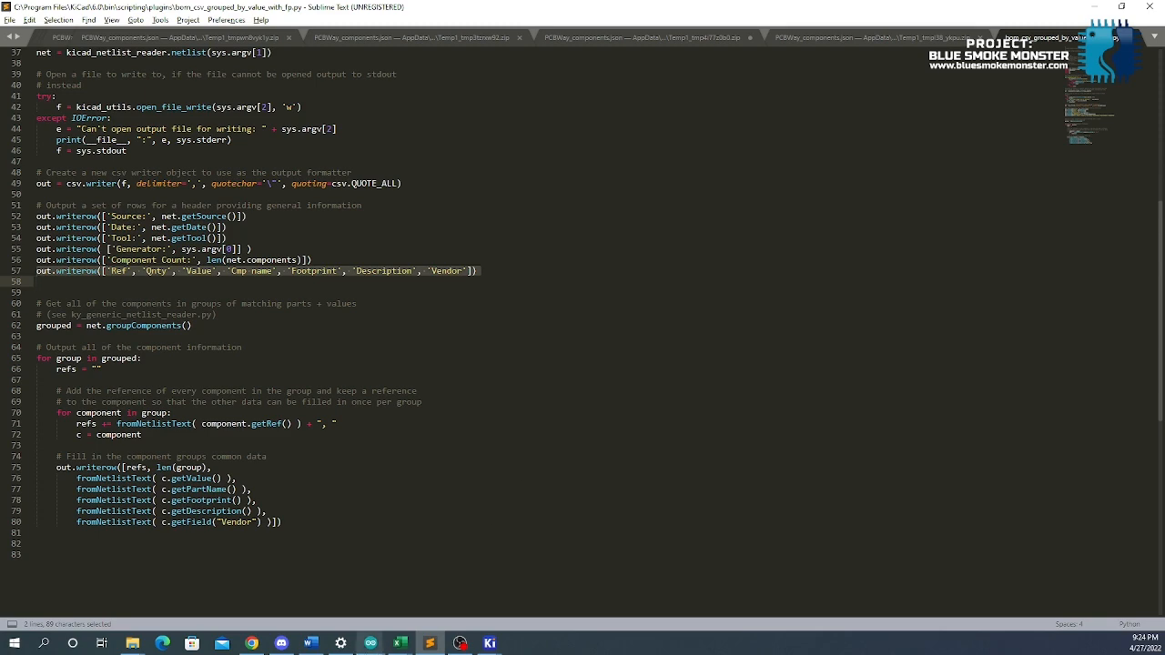
left_click(399, 644)
left_click(465, 592)
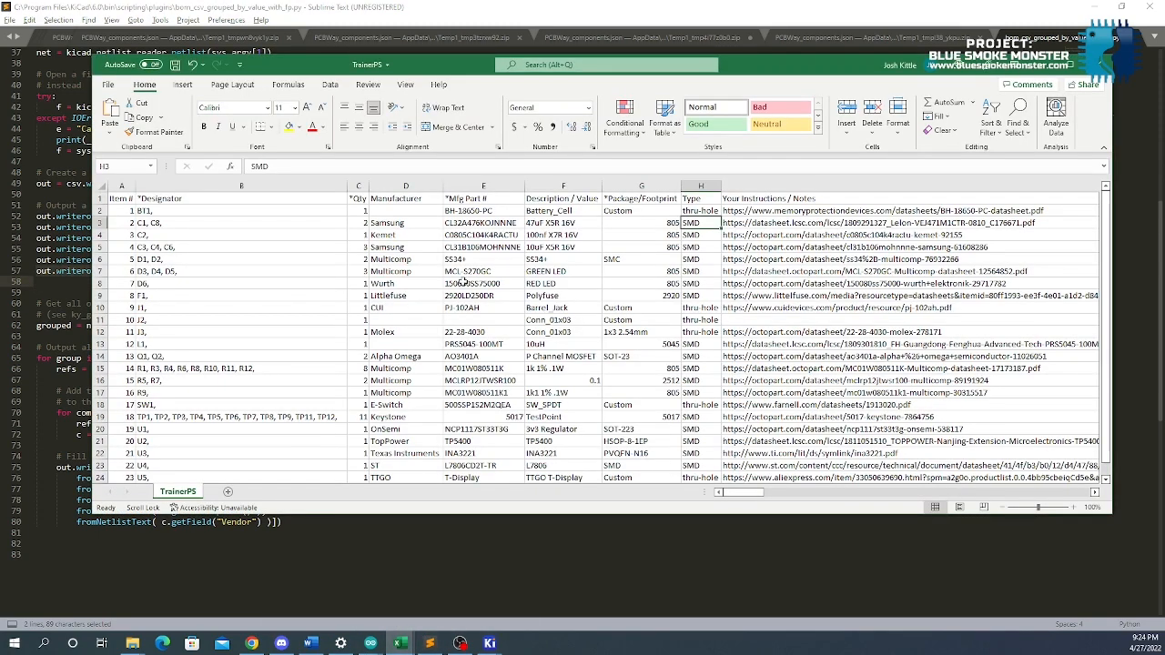
left_click(377, 541)
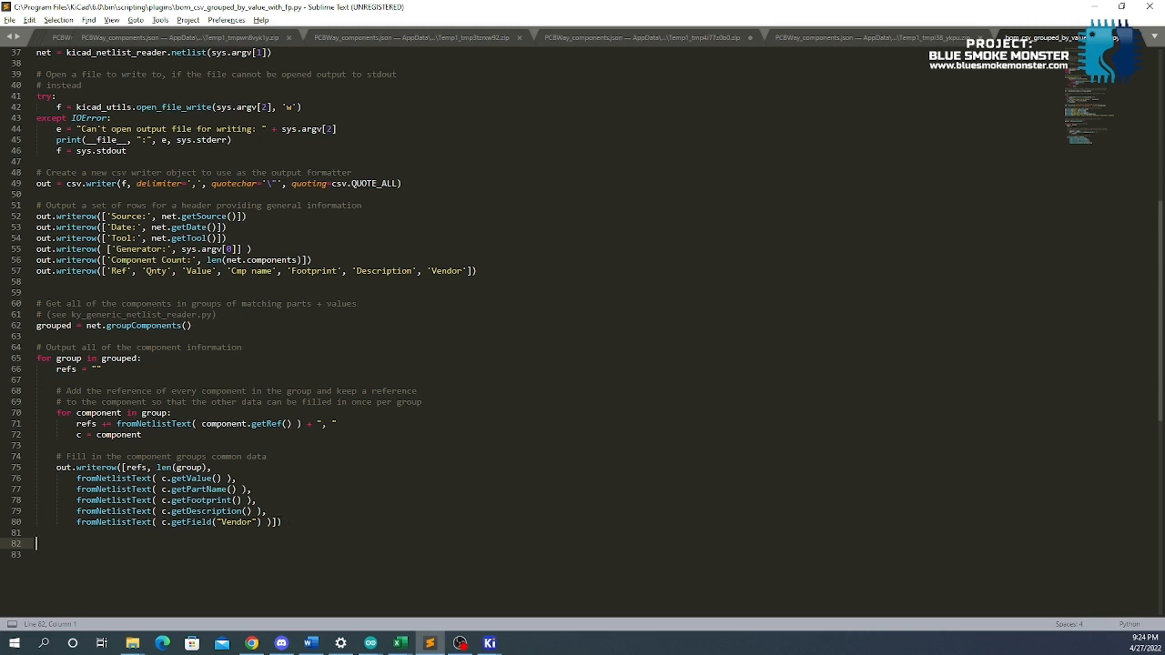
left_click_drag(269, 523, 76, 522)
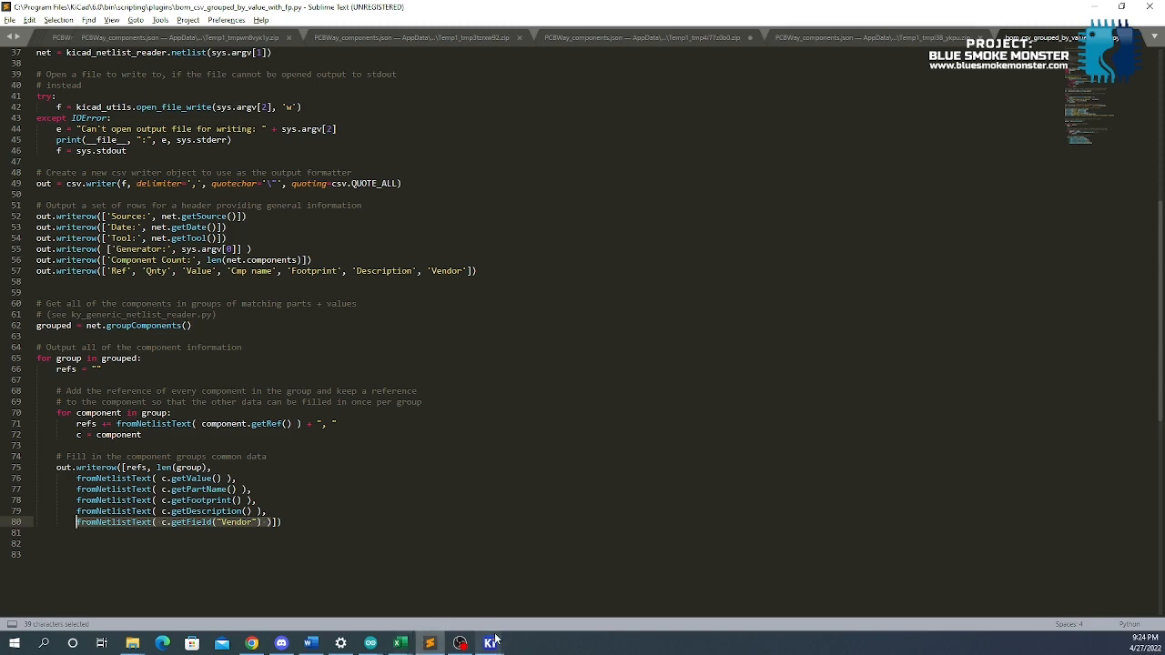
Switch to the KiCad Schematic Editor, close the Bill of Material dialog, and open the Symbol Fields Table
mouse_move(482, 628)
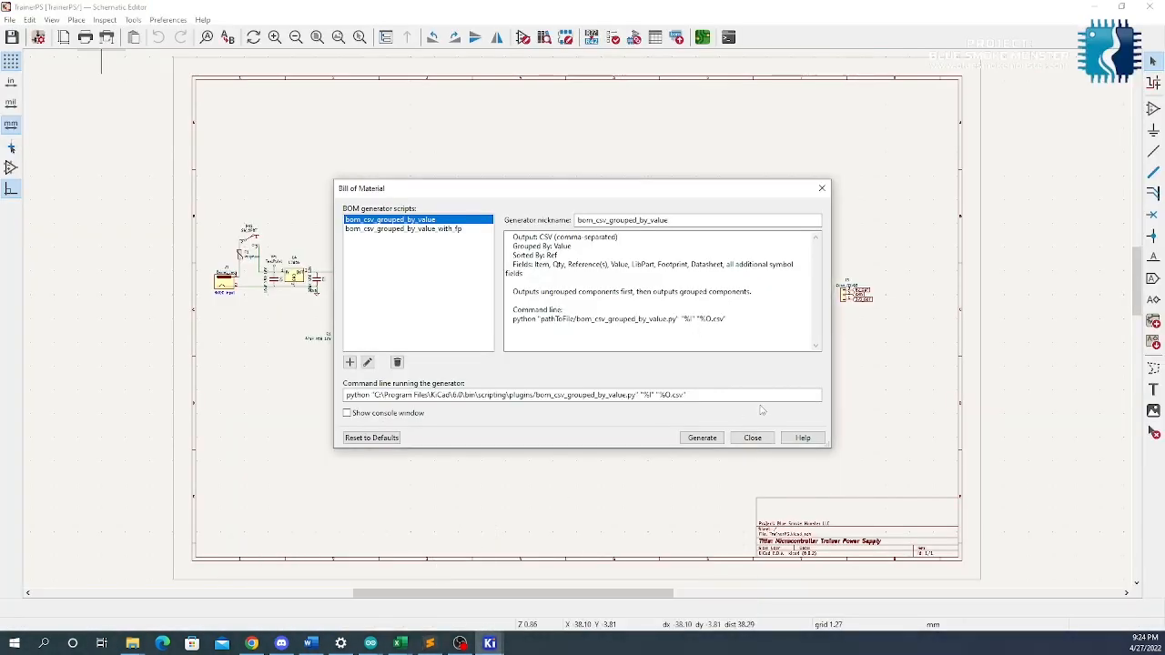
left_click(752, 437)
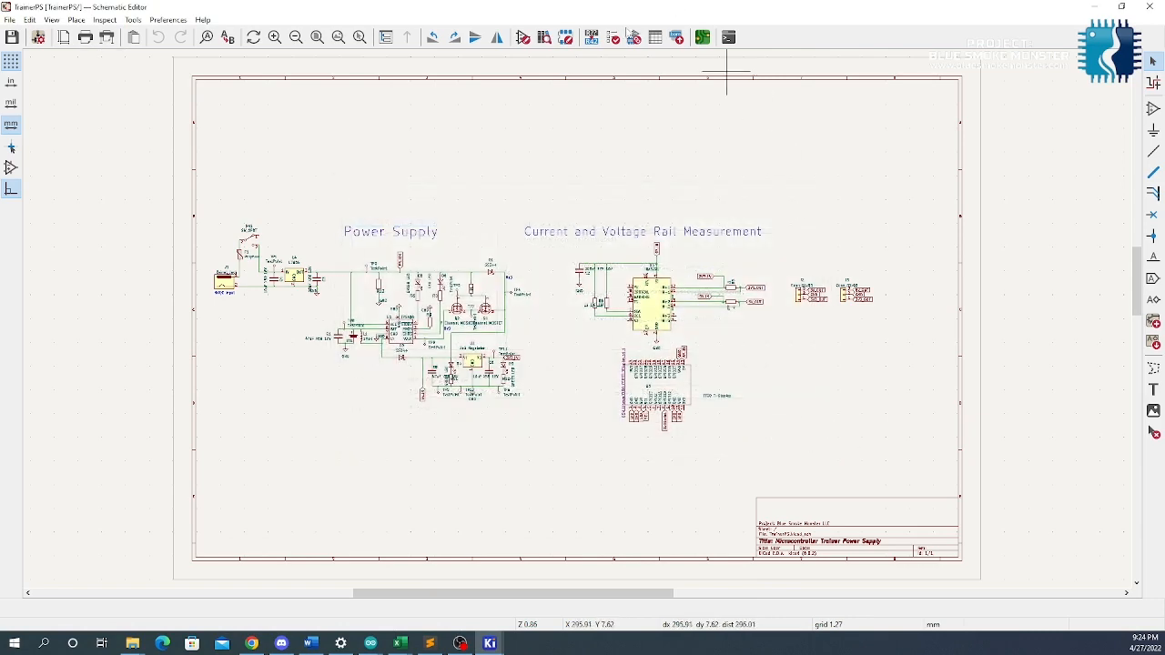
left_click(654, 37)
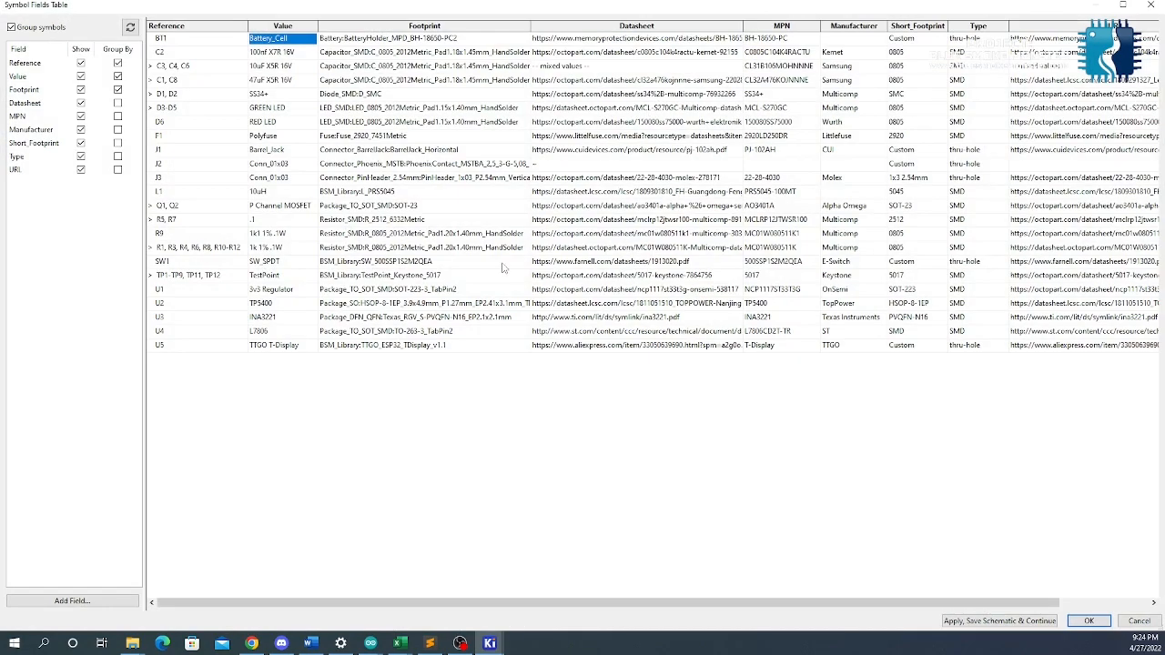
Review the symbol fields by sorting on MPN, inspecting the test points' Datasheet link, and sorting on URL
left_click(788, 27)
left_click(797, 31)
left_click(805, 33)
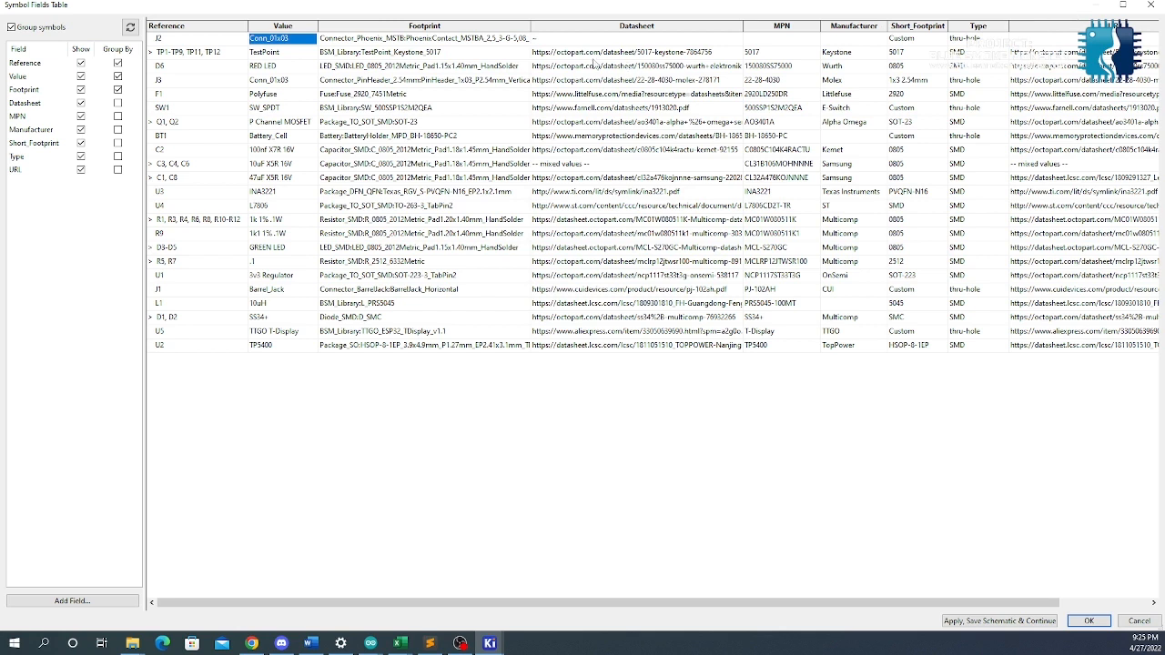
double_click(593, 56)
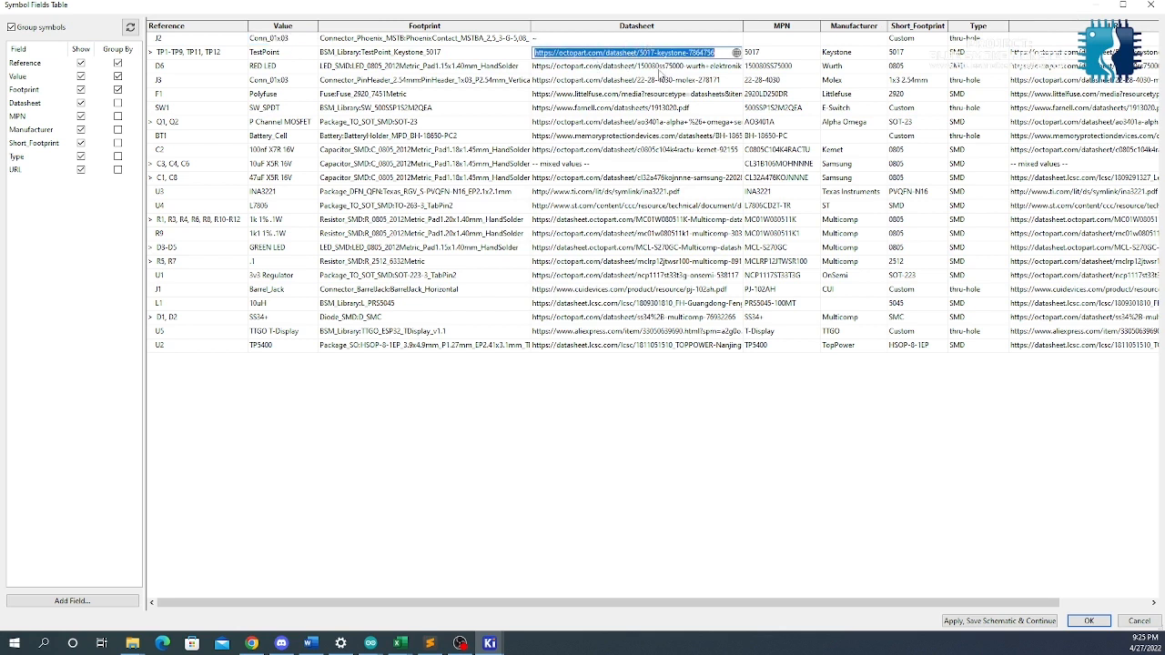
left_click(659, 465)
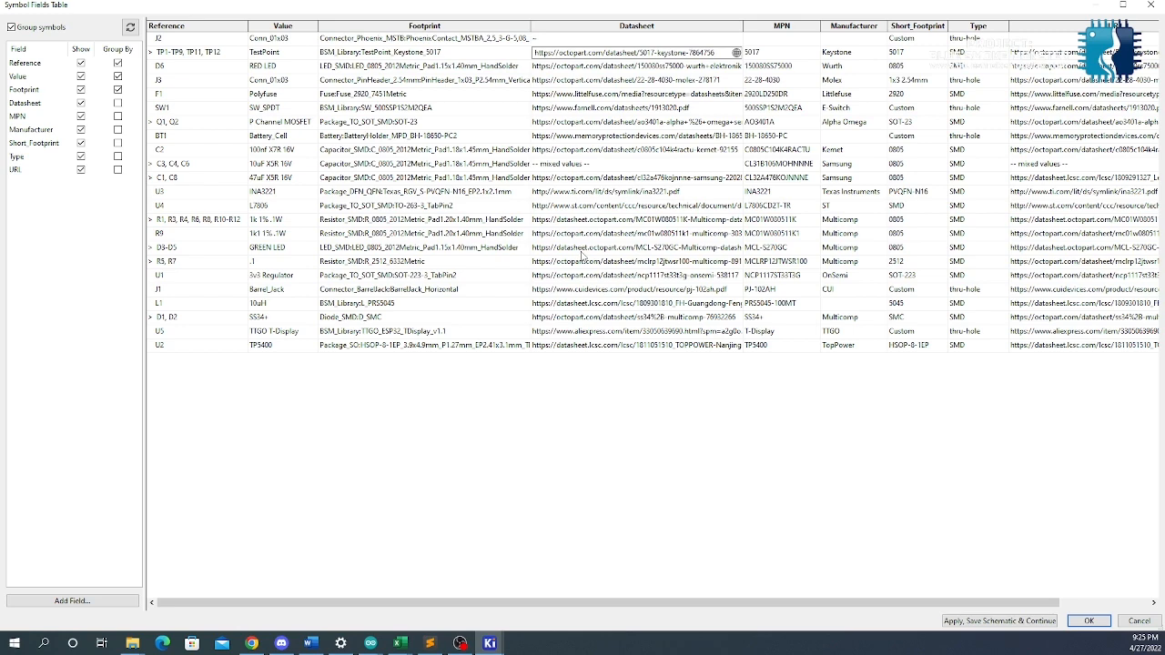
left_click(1038, 28)
left_click(1040, 28)
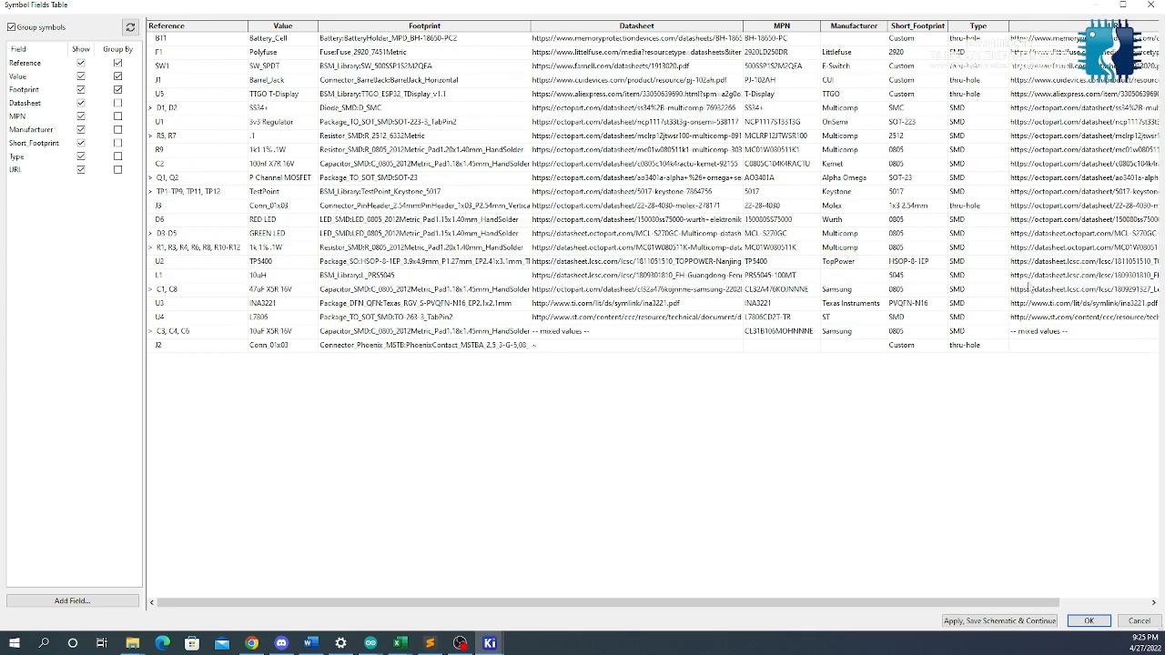
Switch to Sublime Text and highlight the fromNetlistText call for the Vendor field on line 80
left_click(430, 643)
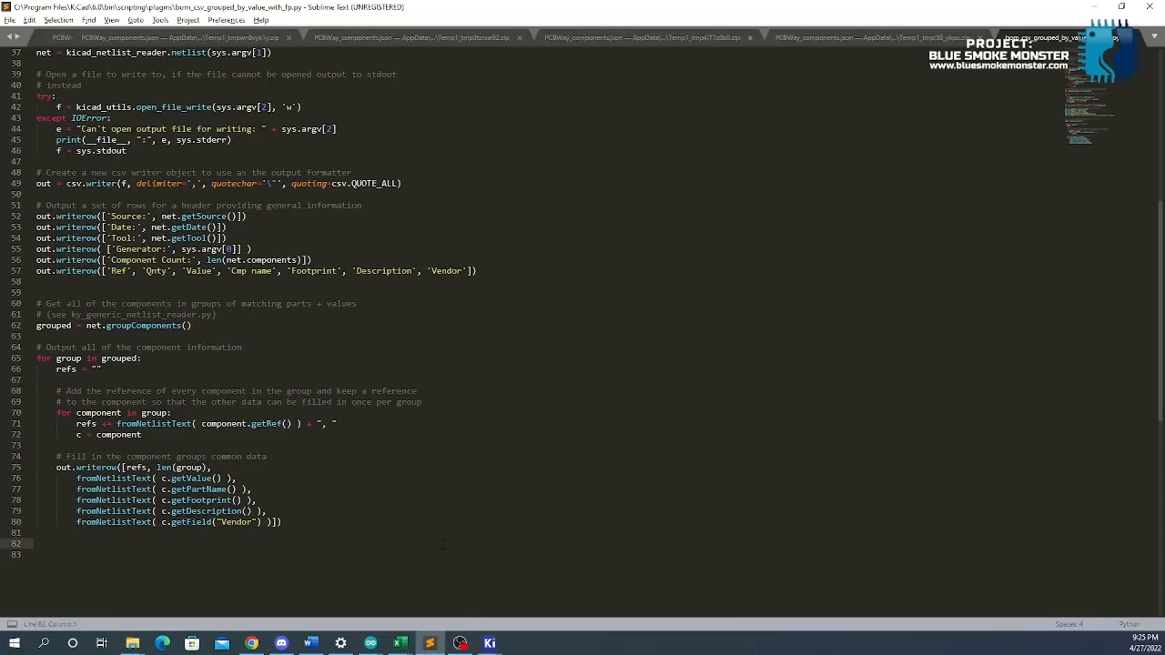
left_click(270, 521)
left_click_drag(270, 521, 77, 522)
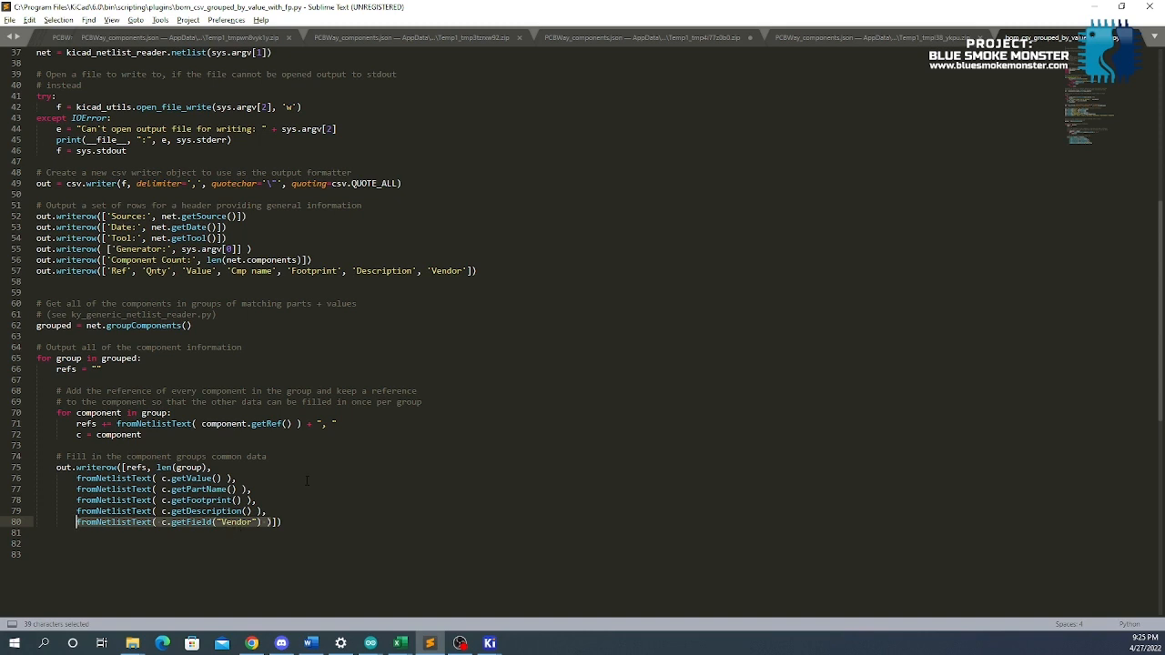
Switch to the TrainerPS spreadsheet in Excel and look through its parts list to the last rows
mouse_move(405, 646)
left_click(471, 600)
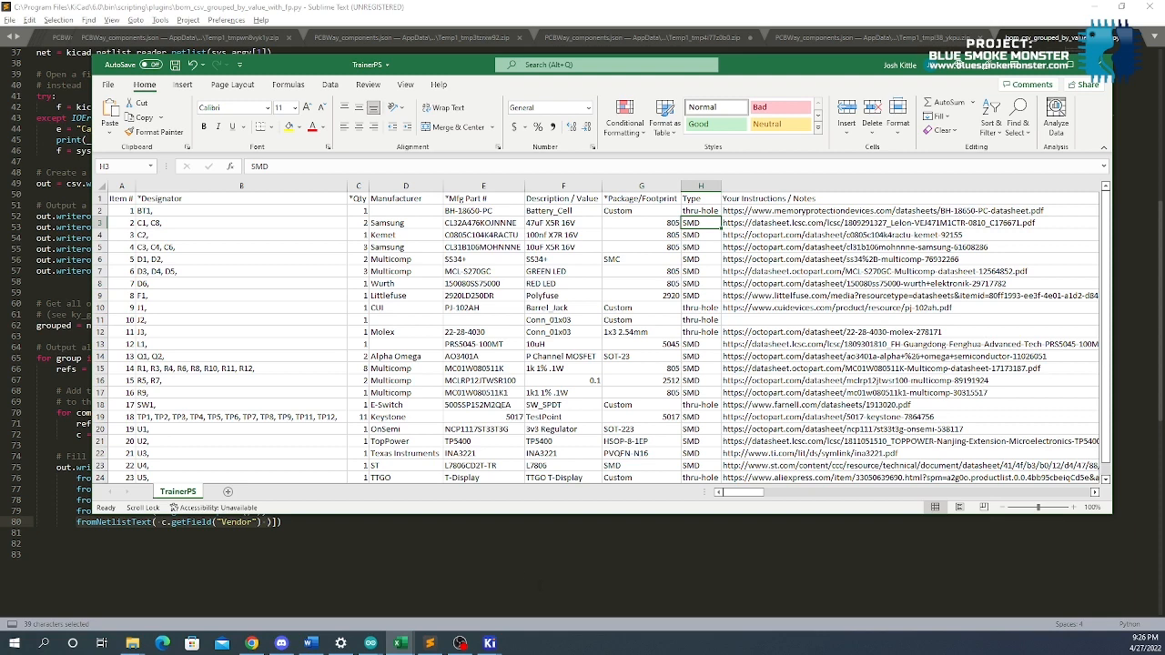
scroll(595, 393, "down", 2)
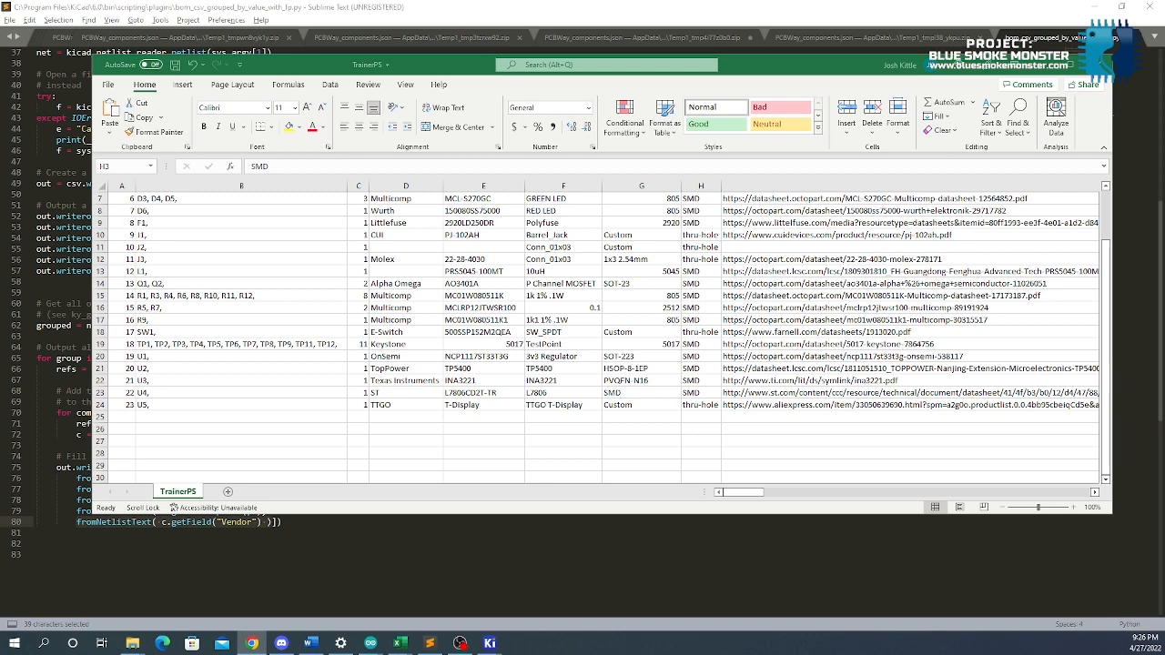
Bring the Chrome window with the PCBWay BOM quotation into view and widen it to include the unit price column
left_click_drag(0, 95, 684, 32)
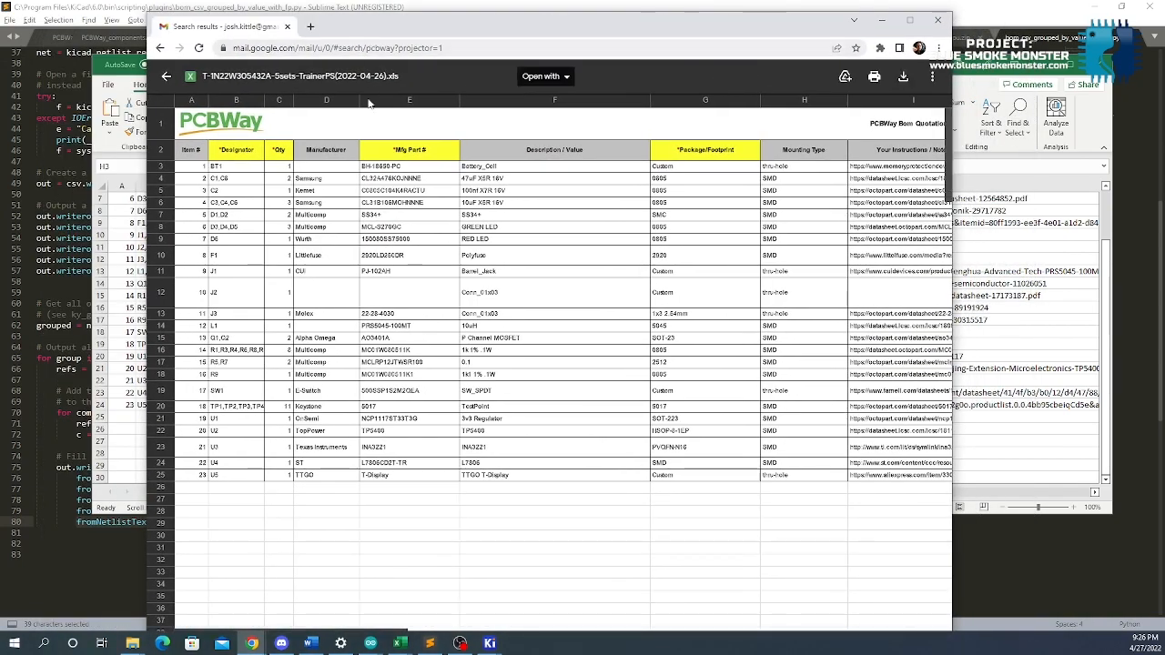
scroll(338, 206, "down", 1)
scroll(337, 205, "up", 1)
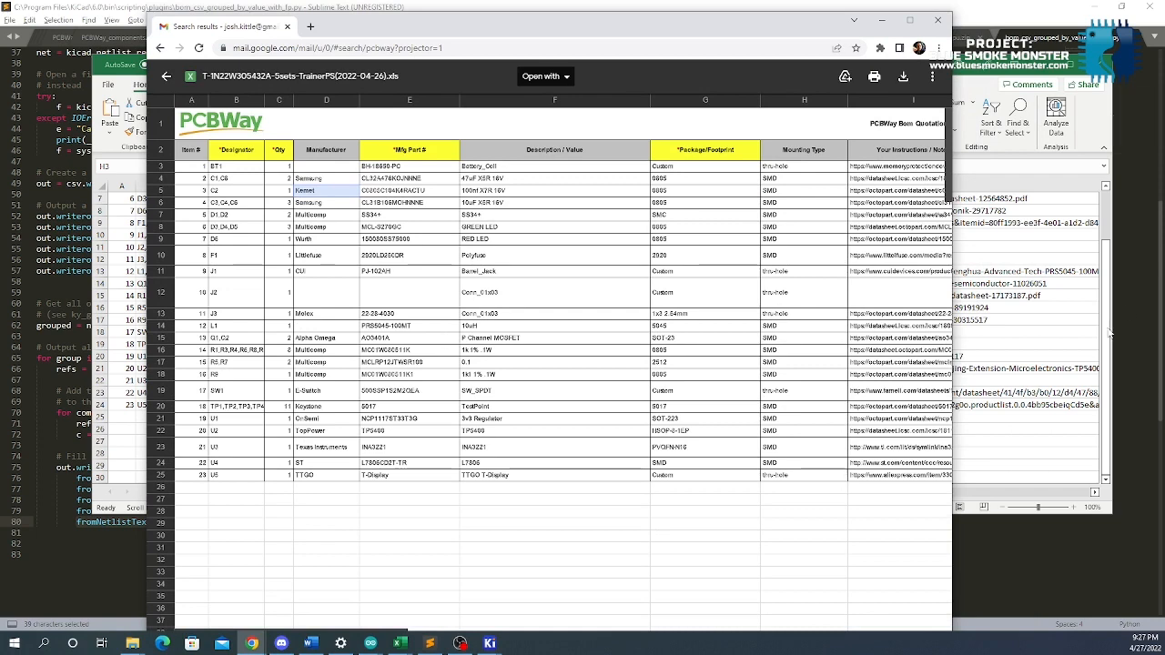
left_click_drag(952, 269, 1092, 269)
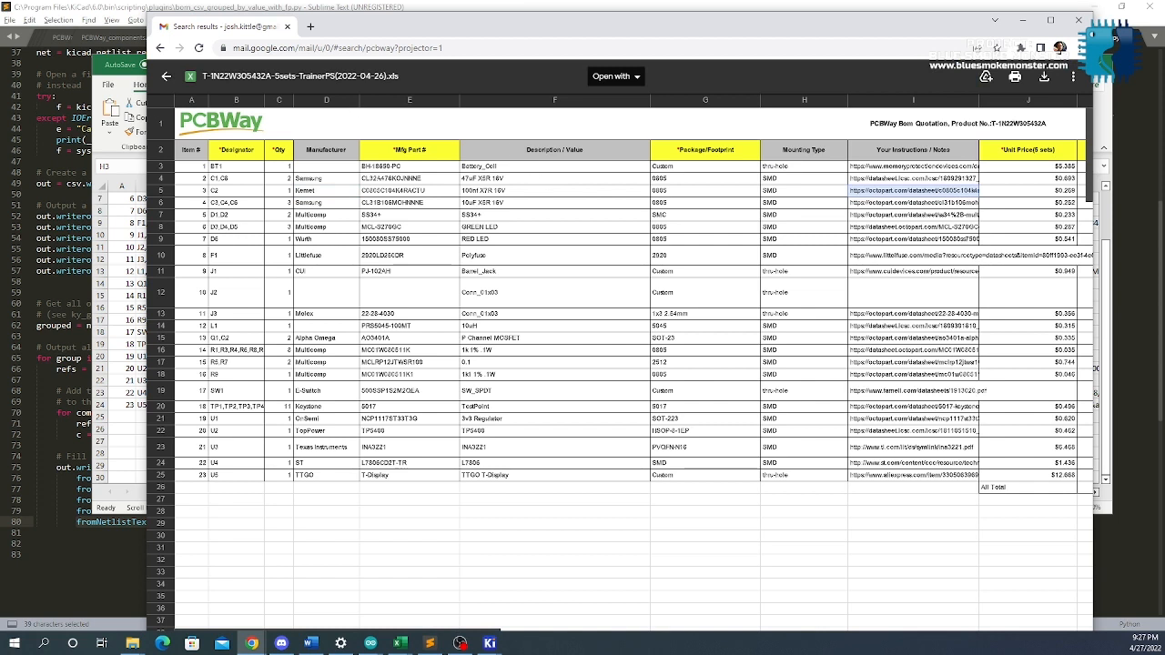
Examine the quotation's unit prices and the supplier columns, selecting the PCBWay Note for the F1 polyfuse in row 10
left_click(281, 643)
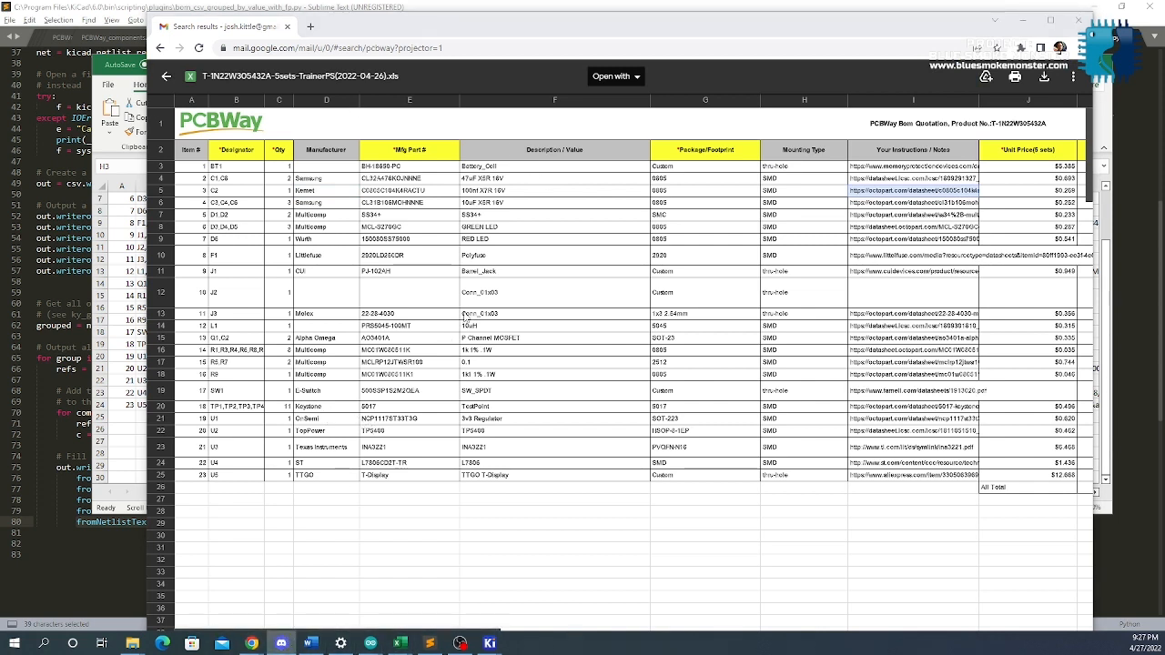
left_click(496, 255)
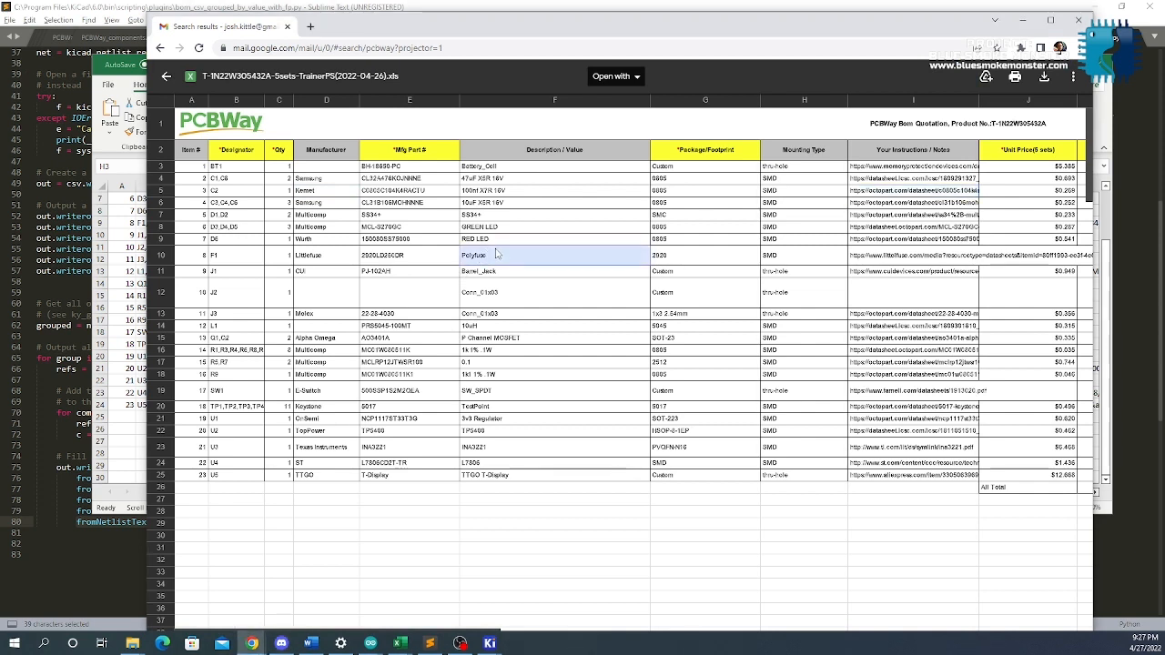
left_click(1001, 205)
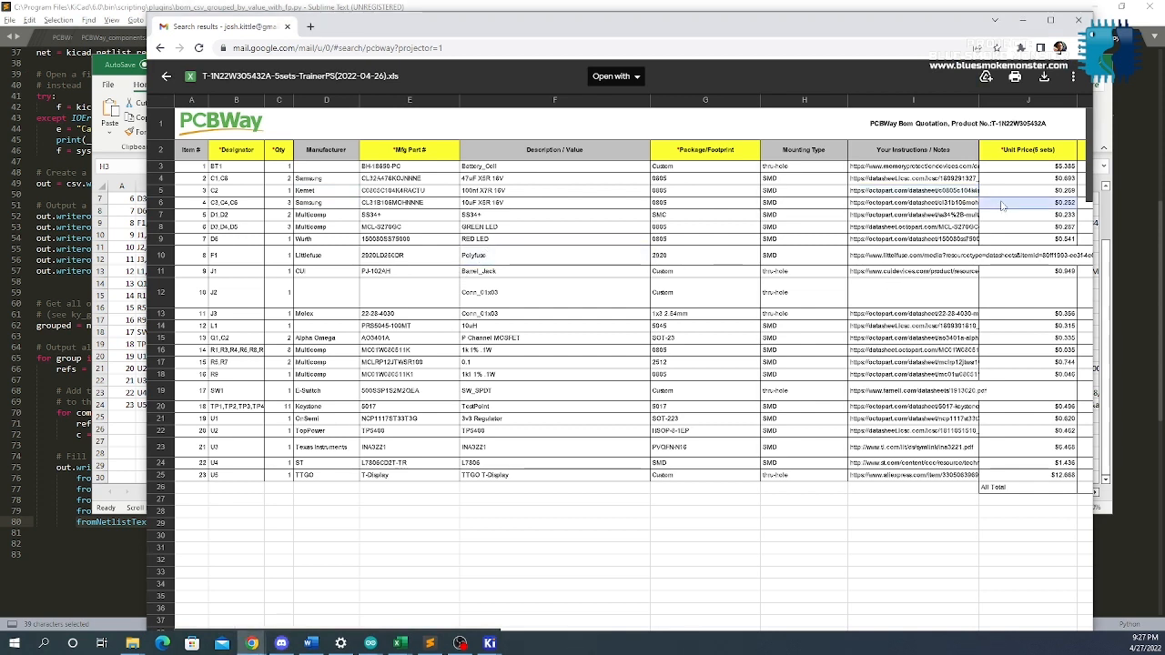
left_click_drag(1001, 205, 978, 196)
scroll(978, 195, "right", 6)
left_click(887, 204)
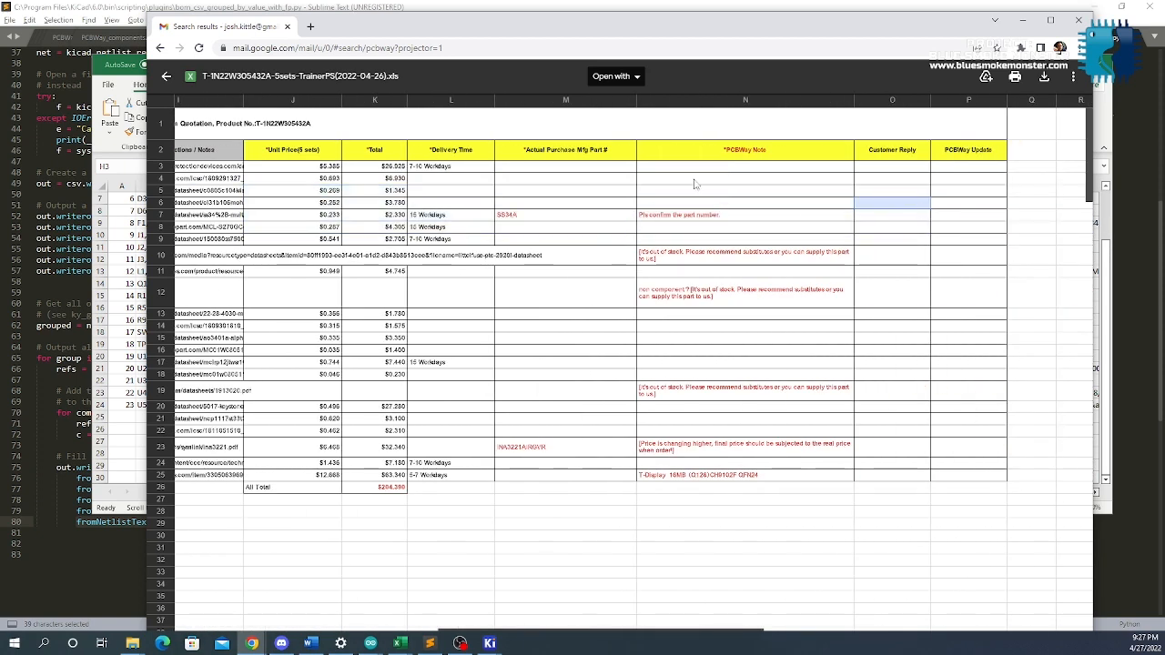
left_click(652, 258)
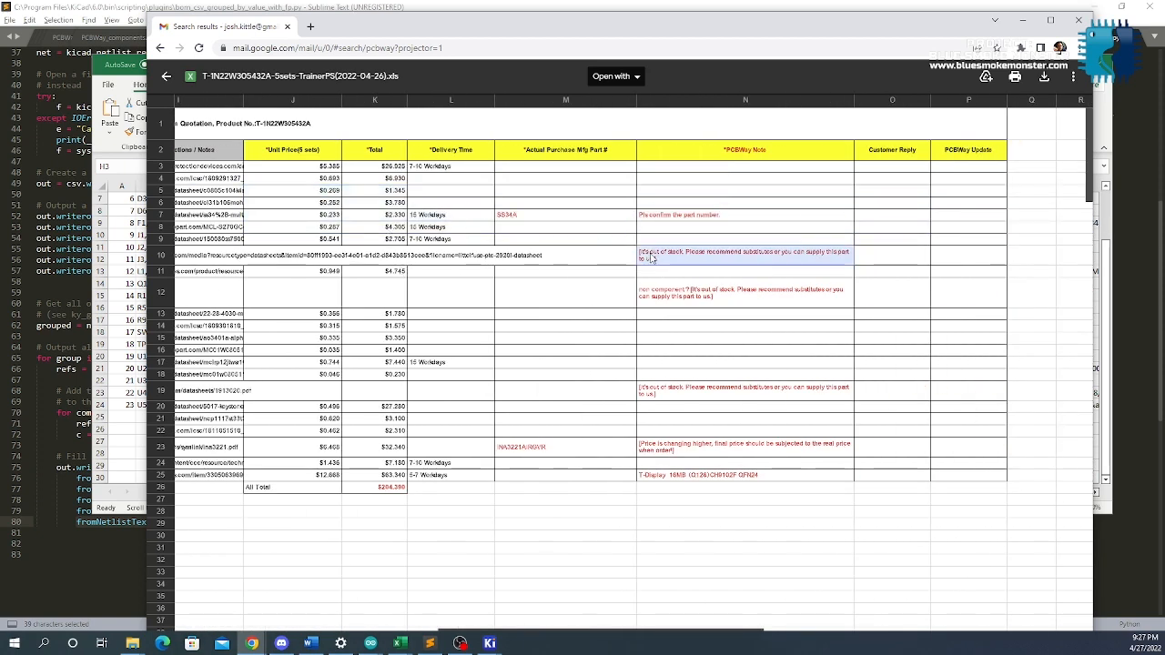
Examine the PCBWay Notes for rows 12, 19, 23 and 25 and the delivery times for rows 9, 17 and 24
left_click(745, 304)
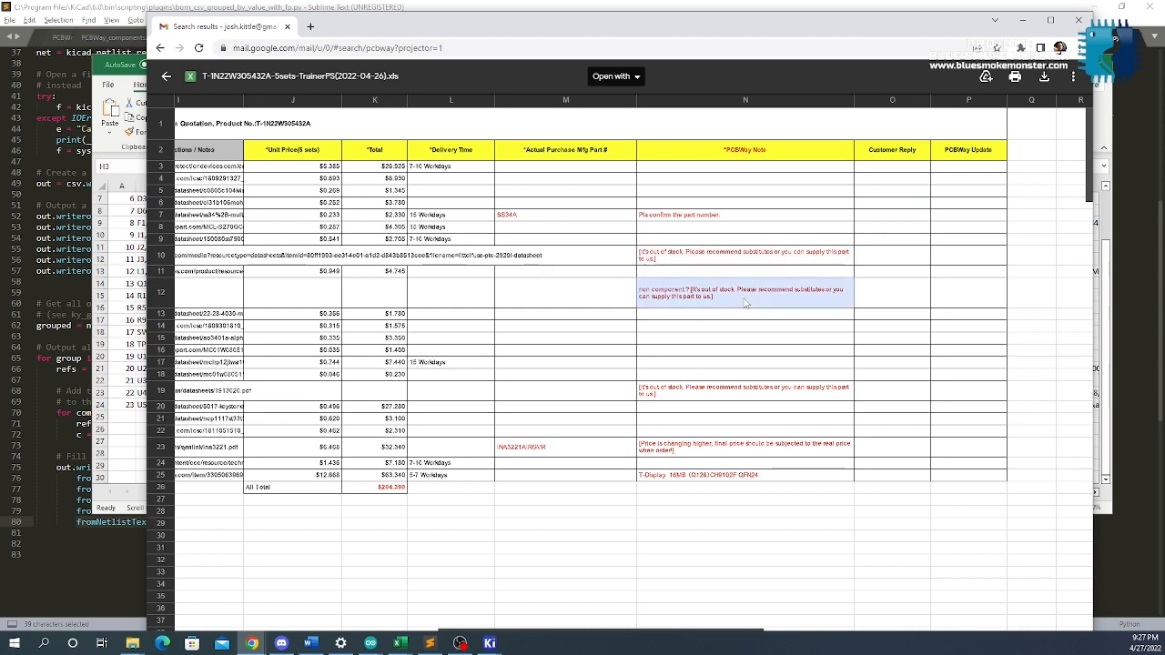
left_click(728, 392)
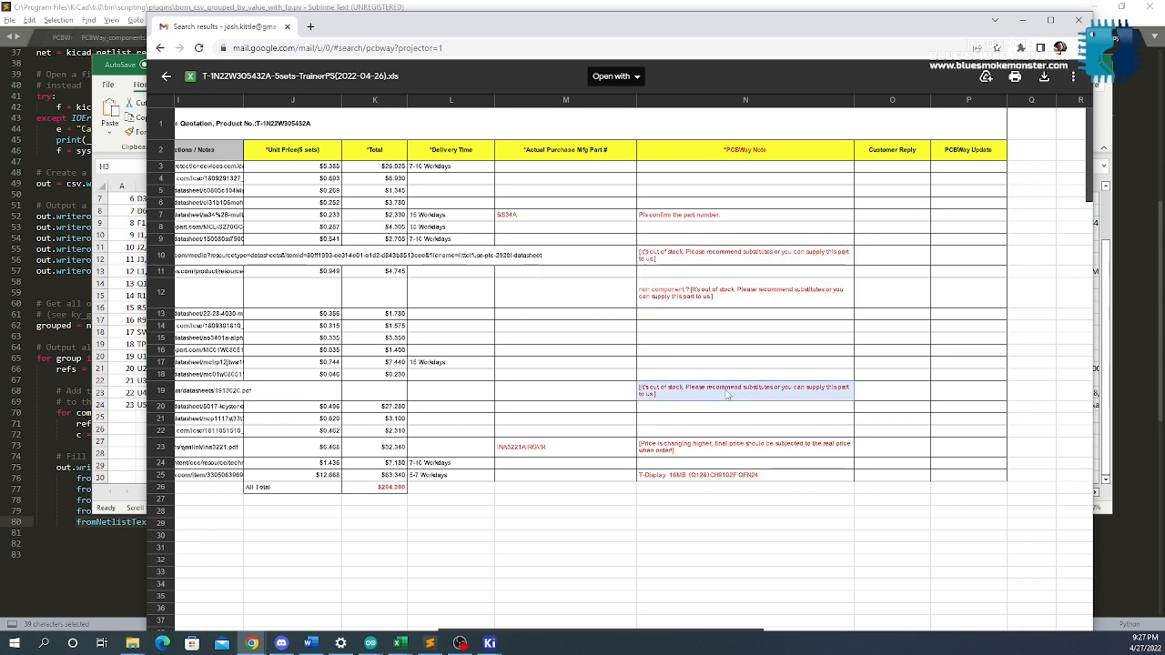
left_click(707, 453)
left_click(677, 475)
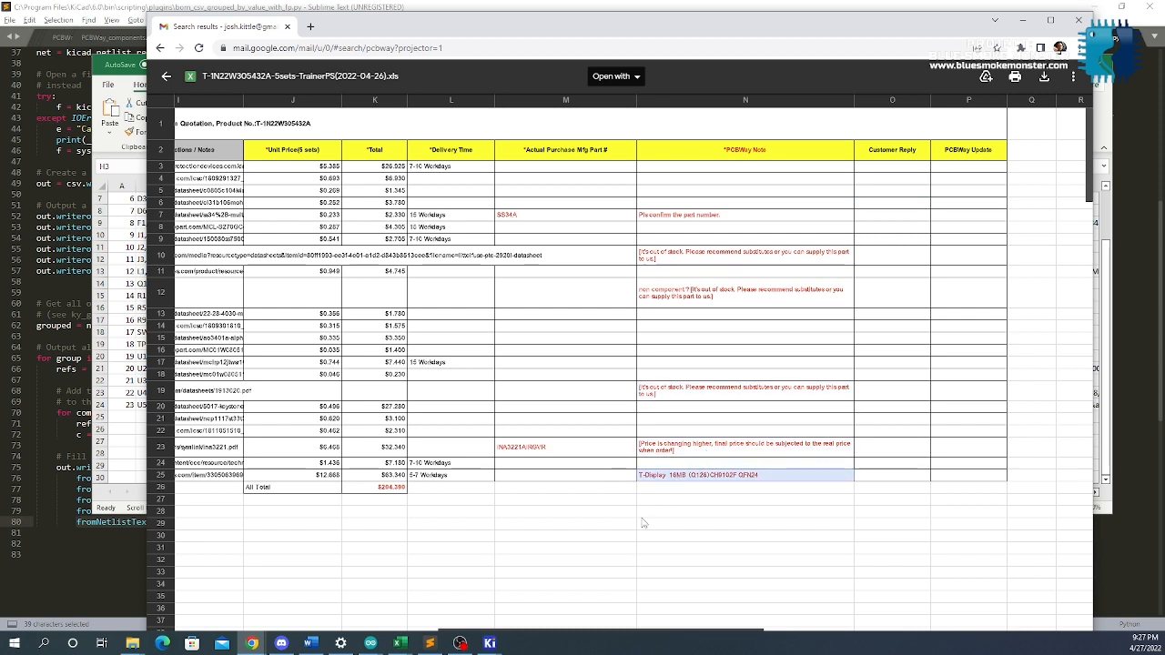
left_click(434, 464)
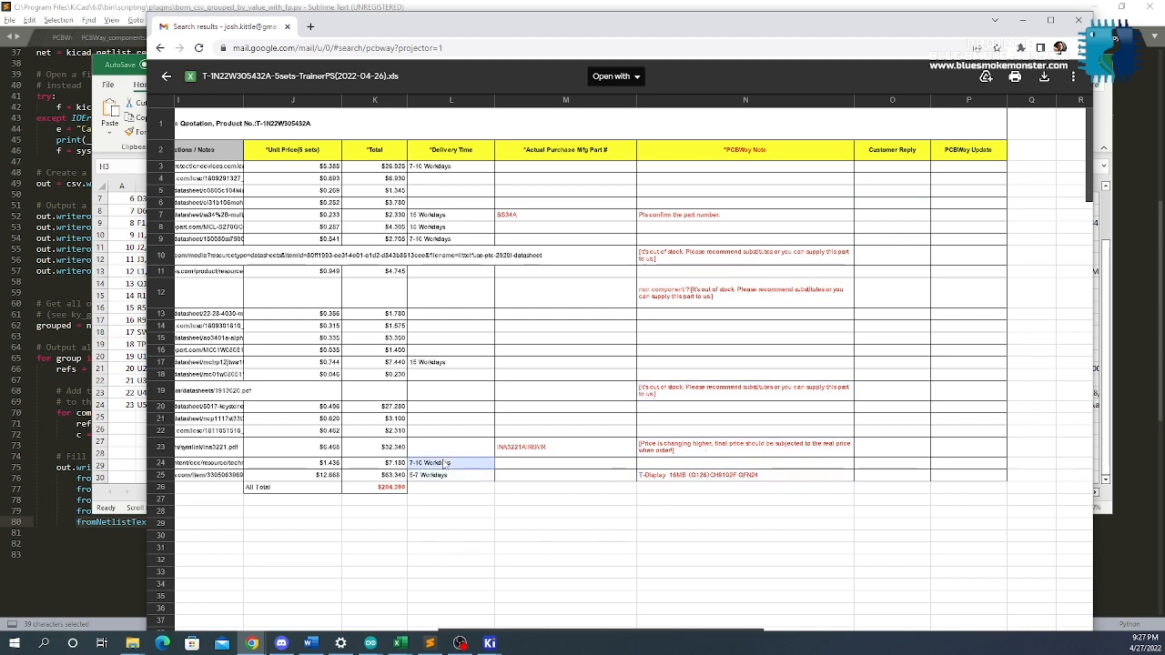
left_click(441, 241)
left_click(443, 362)
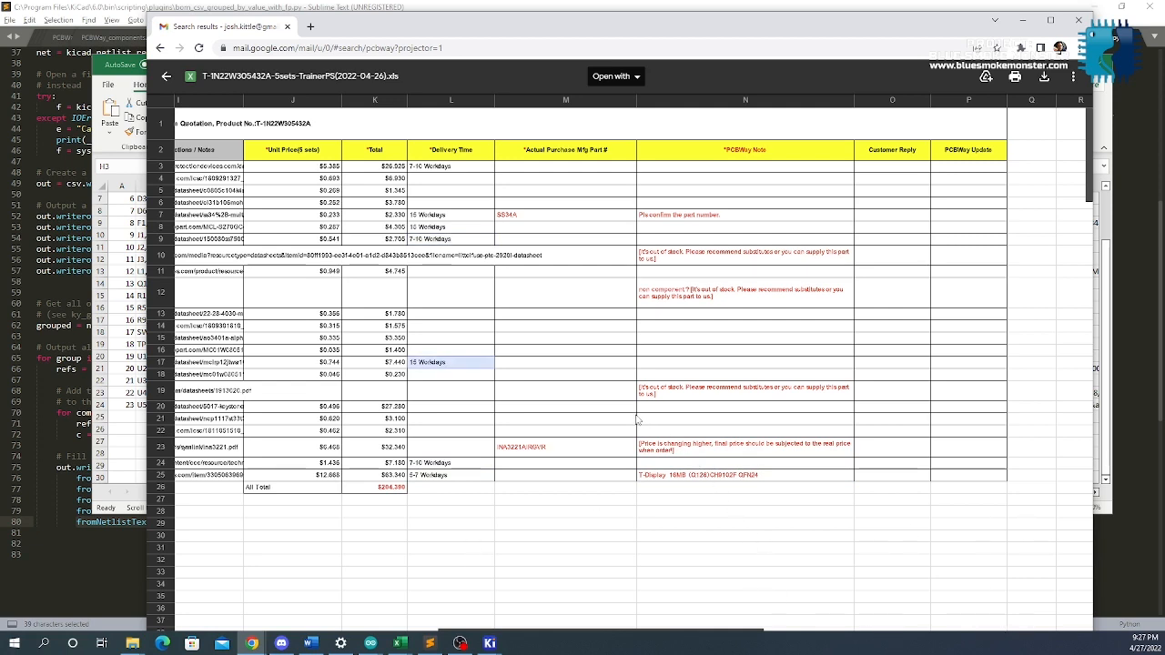
Match the noted quotation rows to their designators, manufacturers and part numbers, including the R5, R7 resistor row
scroll(636, 420, "down", 1)
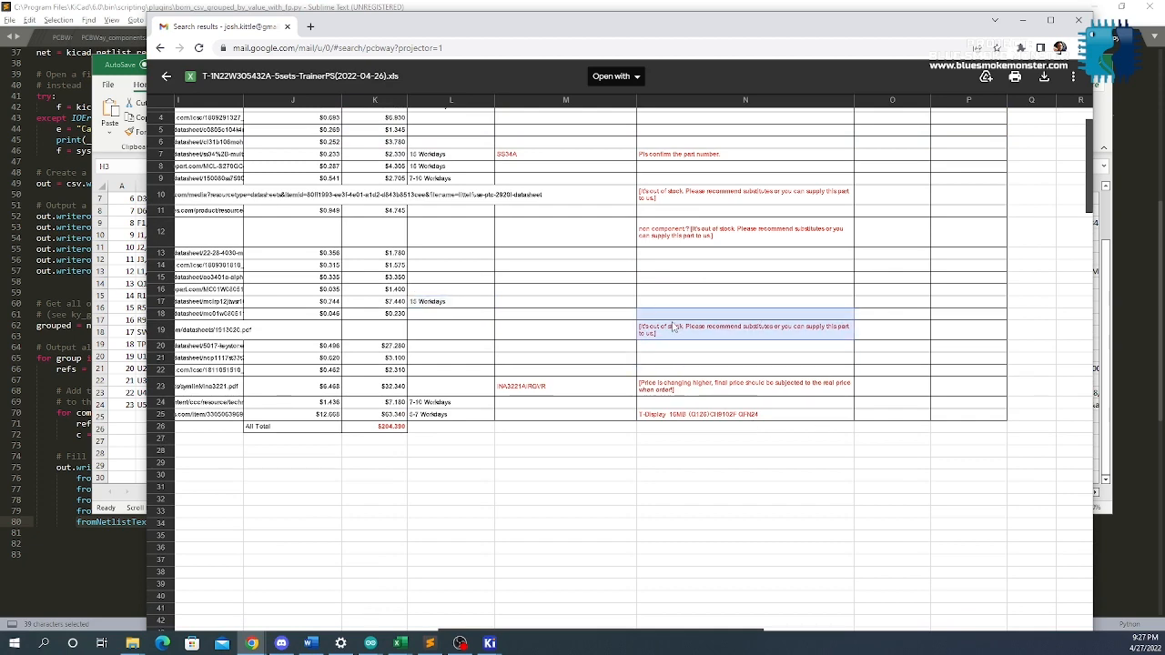
scroll(346, 298, "left", 5)
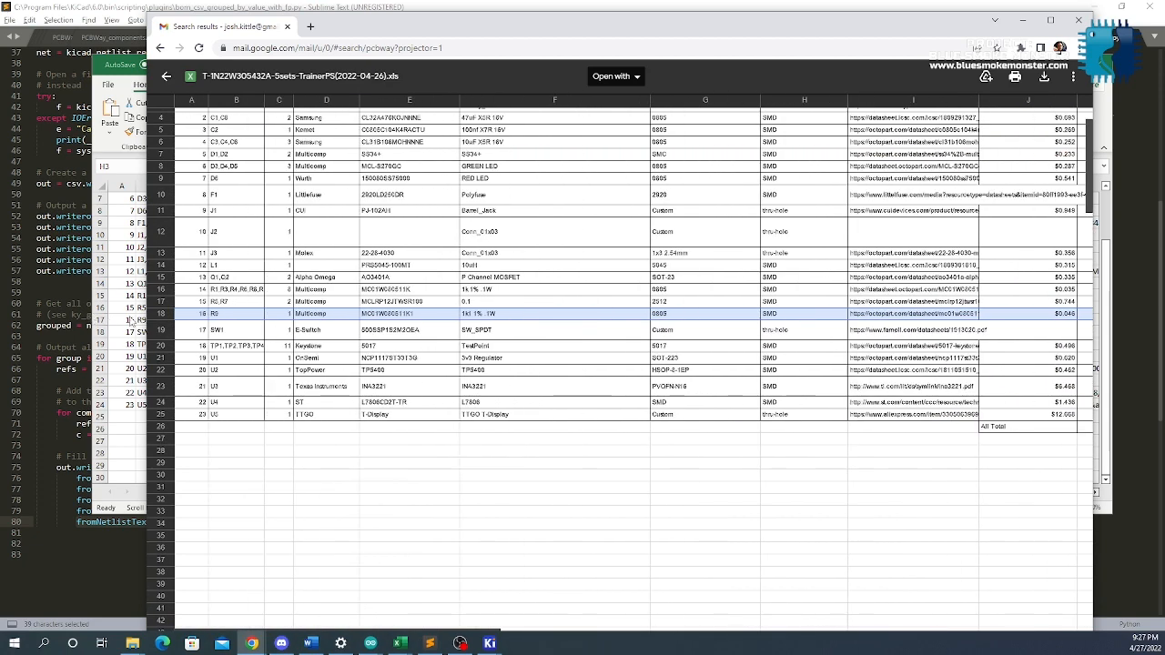
left_click(348, 303)
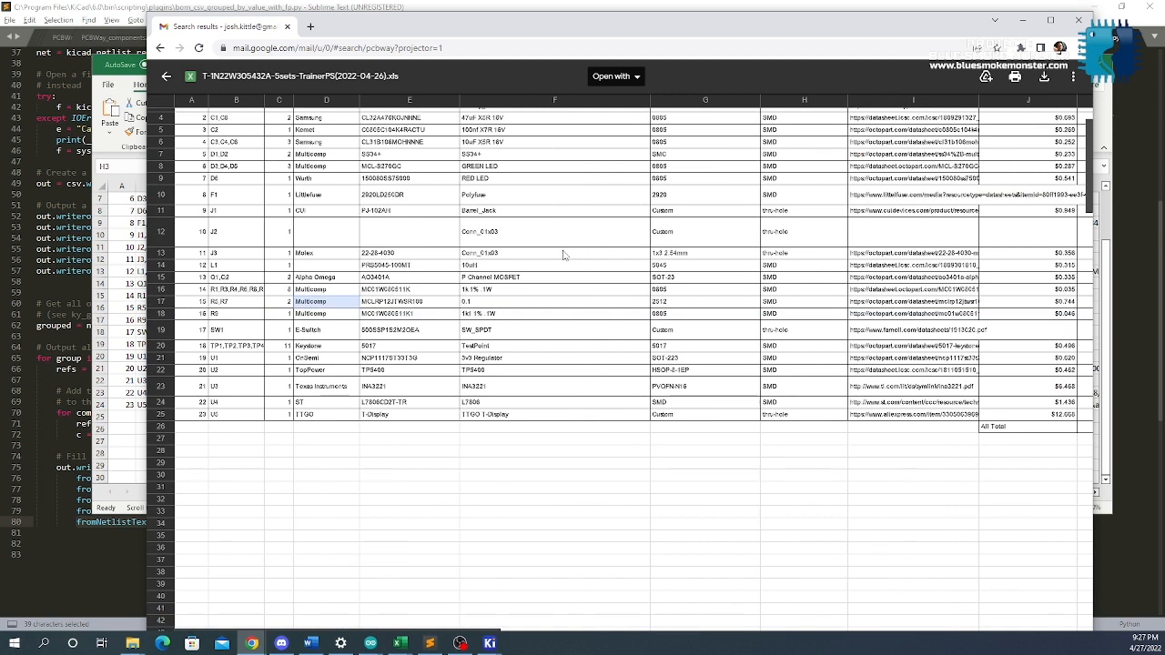
scroll(458, 172, "up", 3)
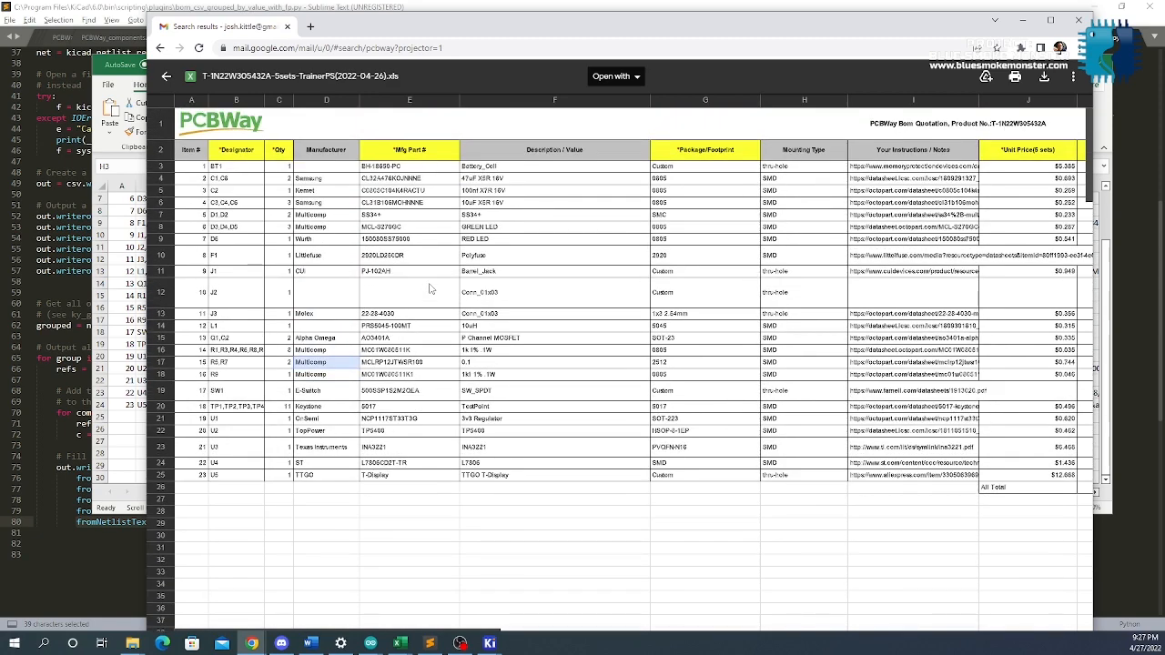
Return to the TrainerPS spreadsheet in Excel and look through its values and datasheet links across all columns
left_click_drag(629, 32, 0, 91)
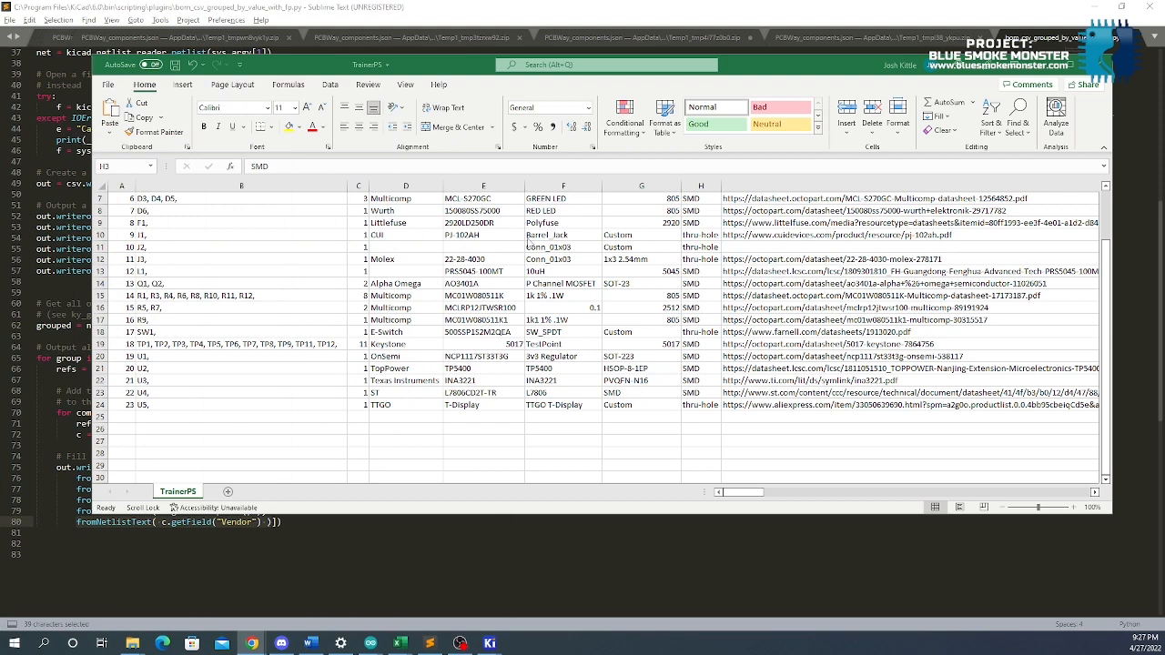
scroll(528, 244, "up", 2)
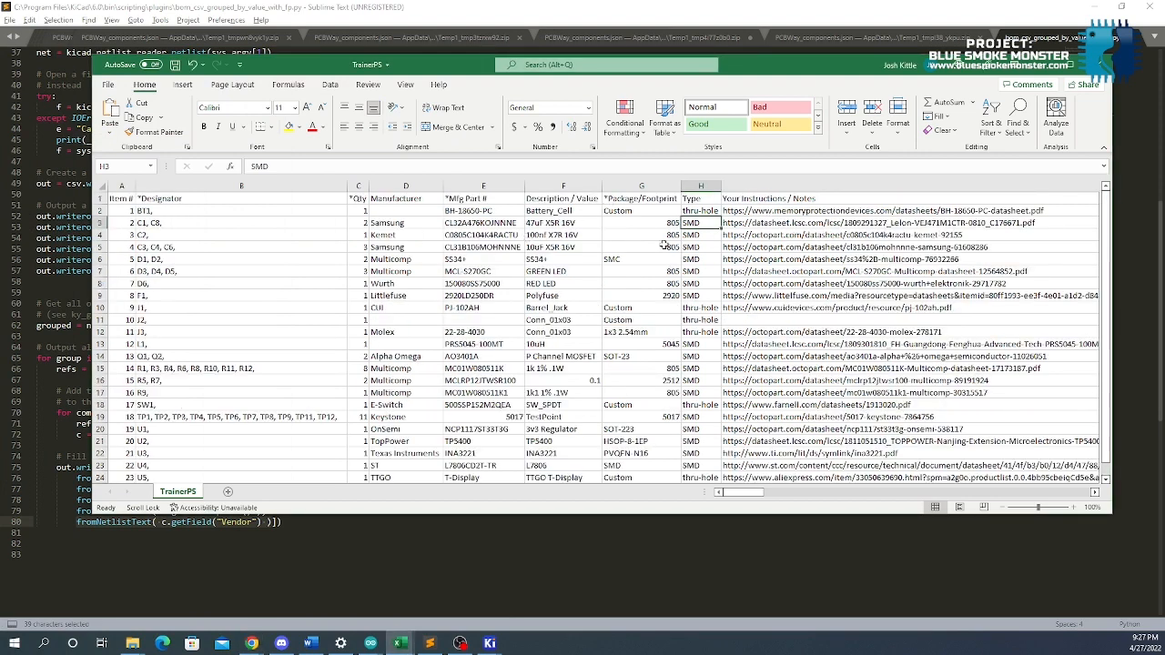
left_click(742, 247)
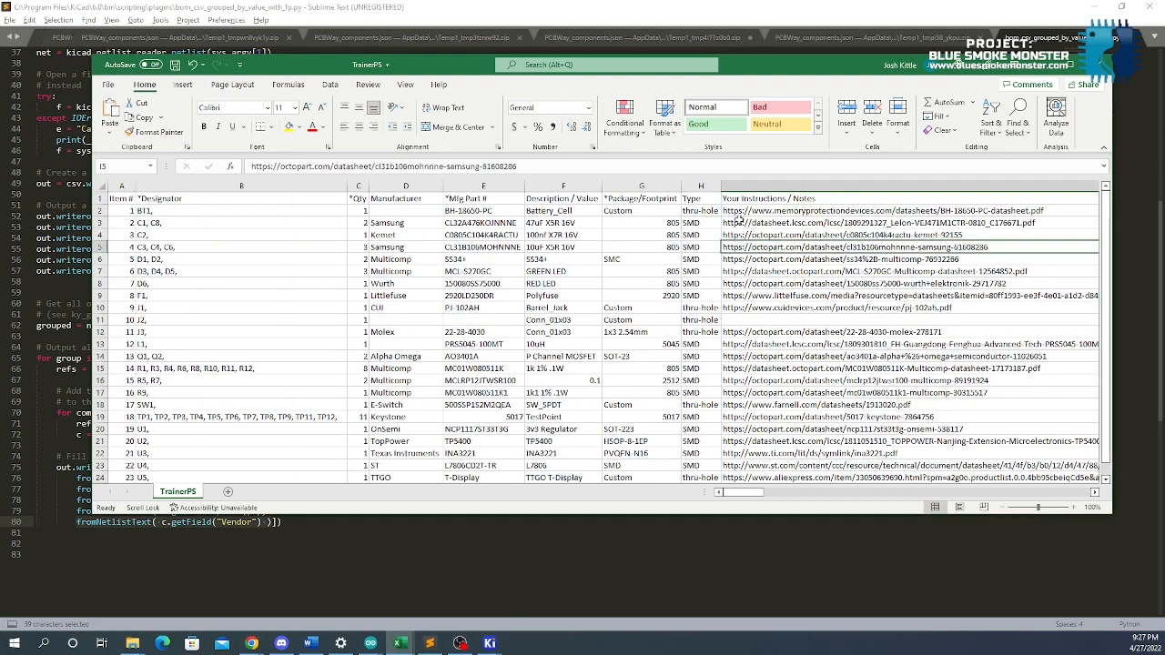
left_click(572, 380)
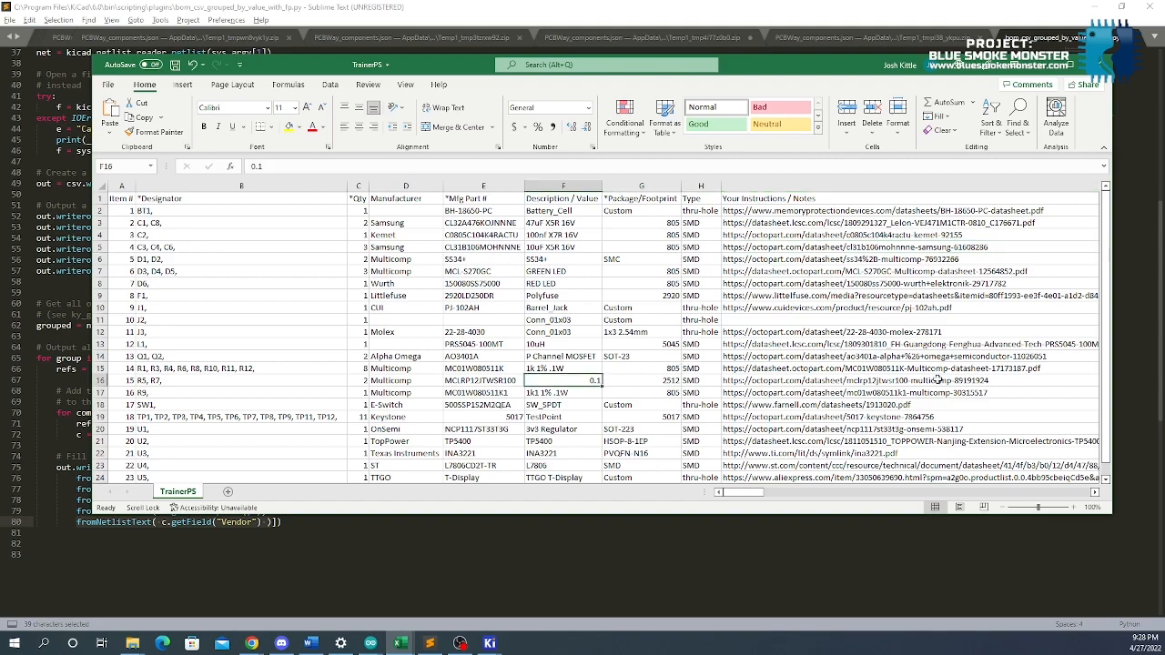
scroll(950, 383, "right", 2)
scroll(950, 383, "right", 10)
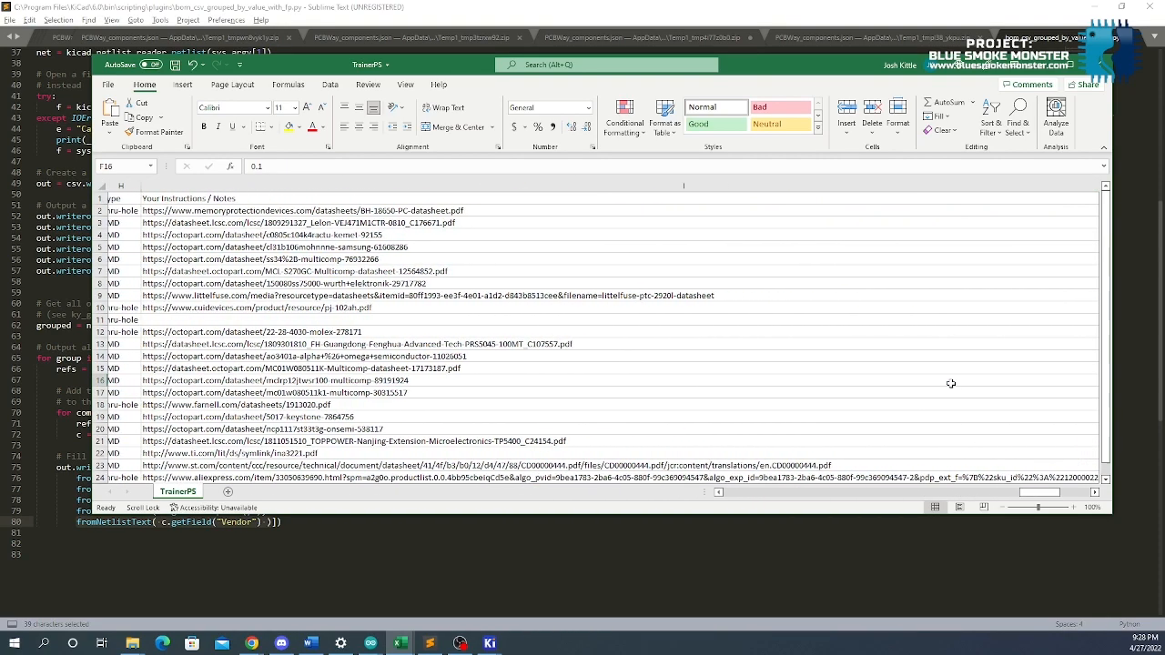
scroll(950, 383, "left", 10)
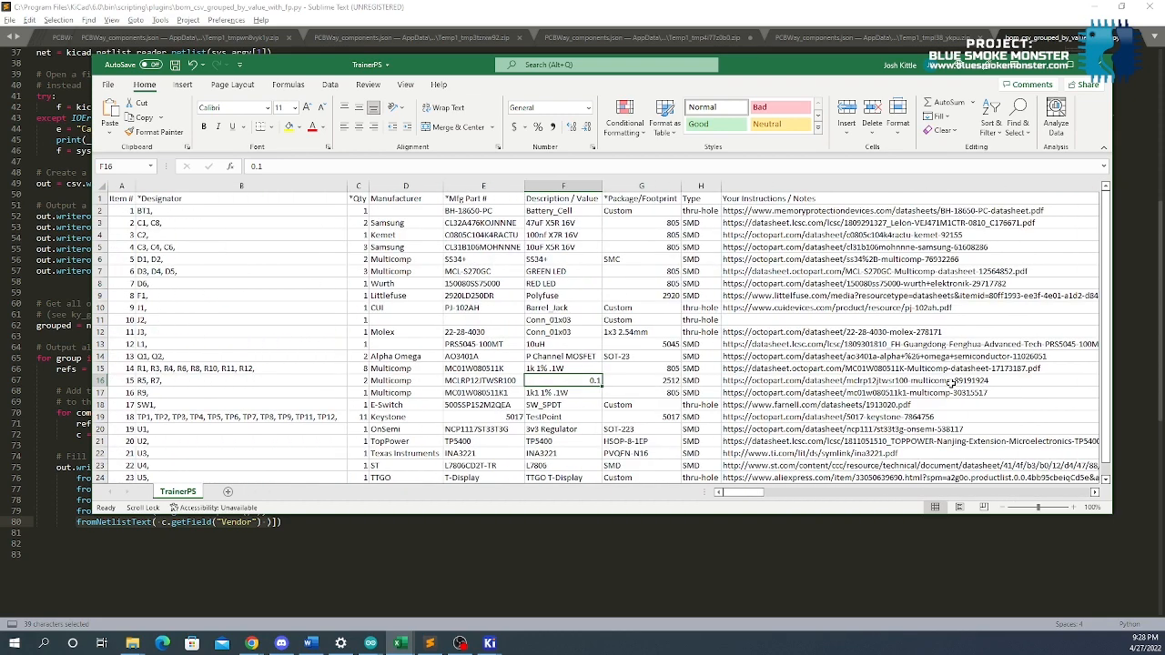
Save the TrainerPS spreadsheet in Excel under its existing name
left_click(10, 20)
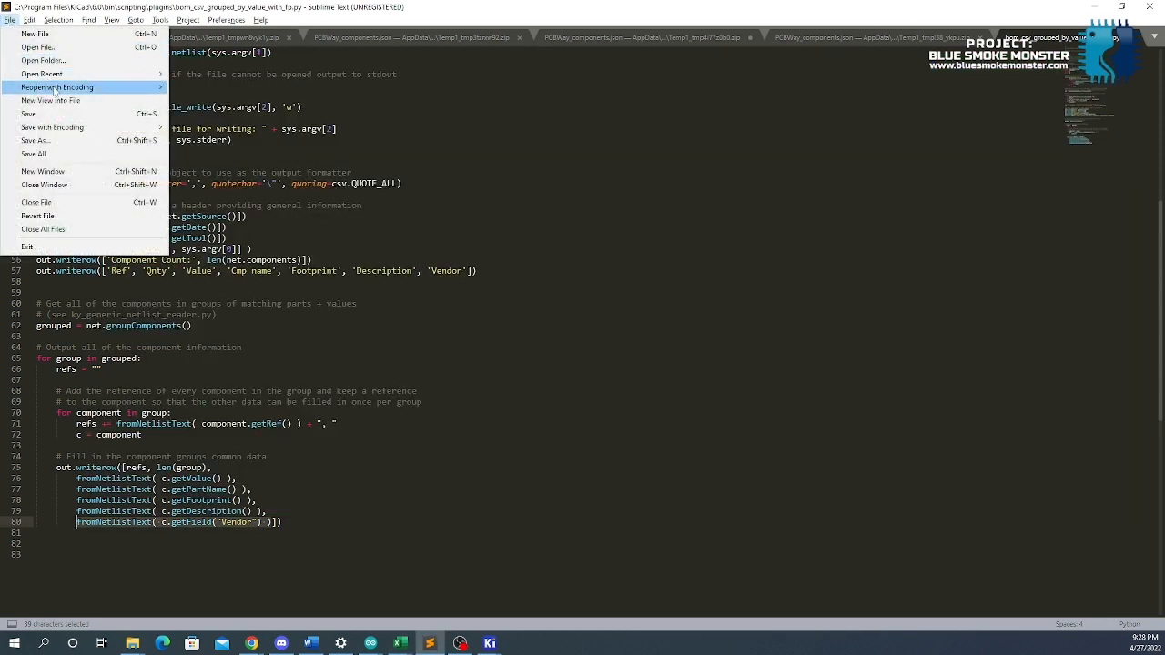
left_click(490, 643)
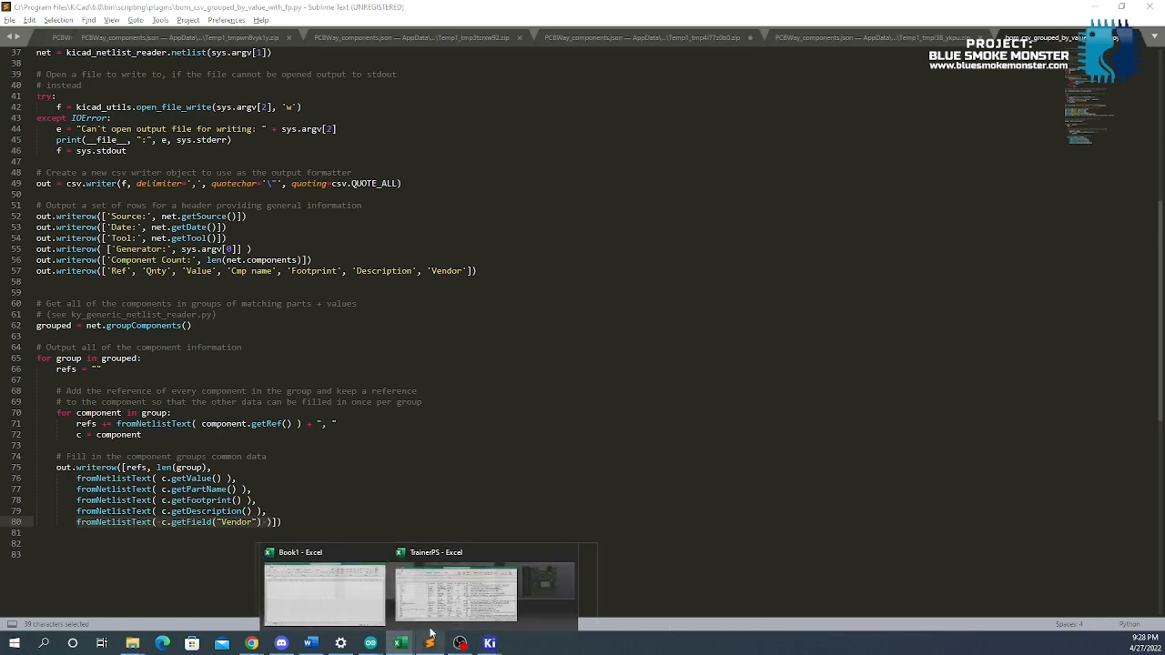
left_click(456, 590)
left_click(109, 85)
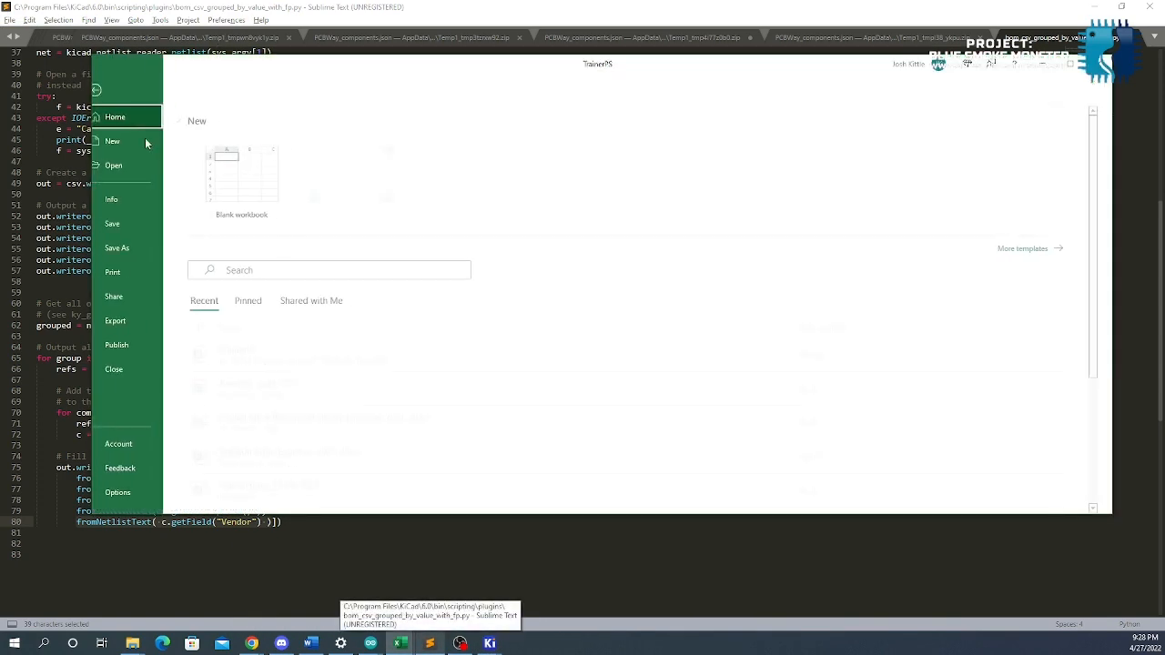
left_click(157, 230)
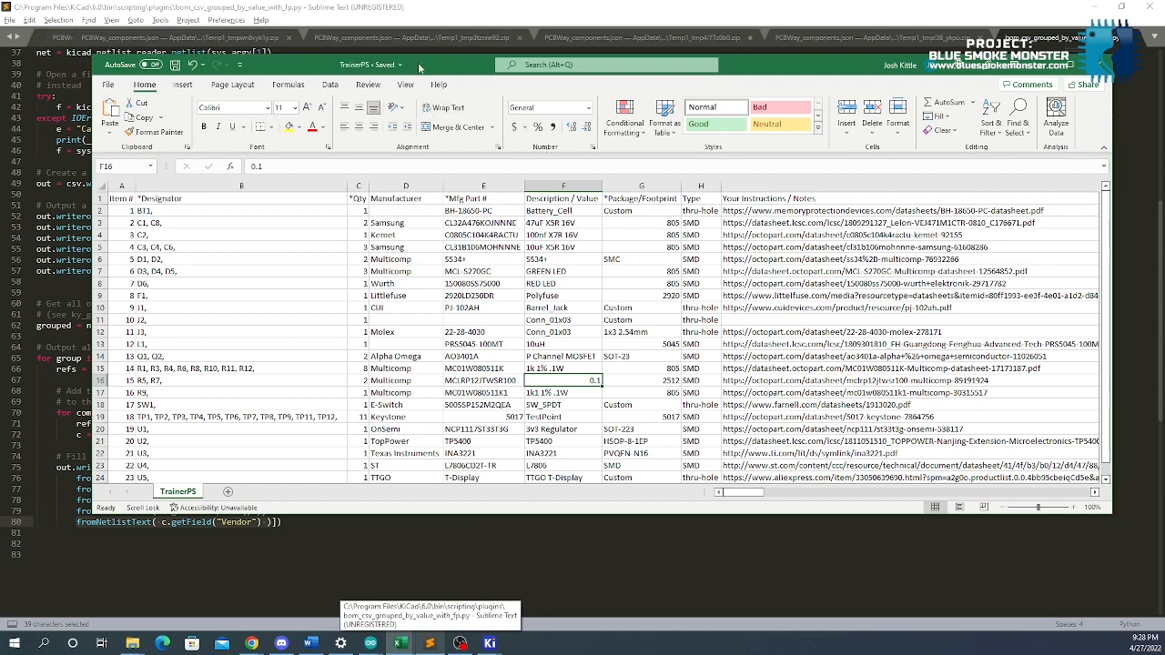
Save a comma-delimited CSV copy in the TrainerPS folder as "TrainerPS - BOM with Excess Parts Removed"
left_click(108, 84)
left_click(130, 247)
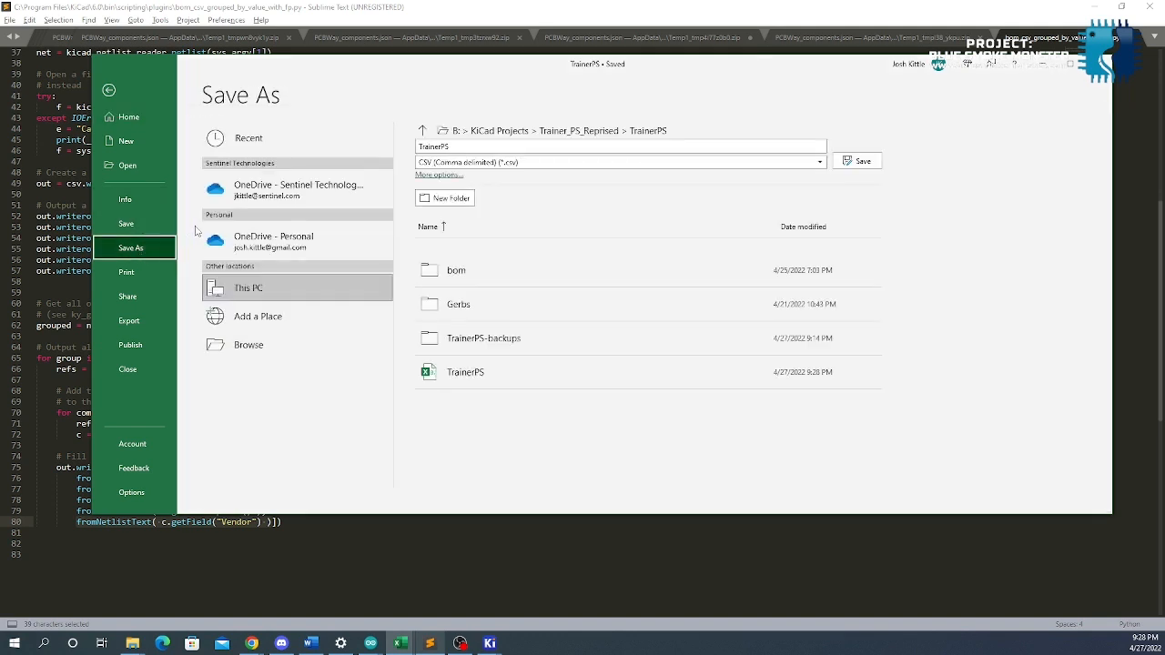
left_click(519, 148)
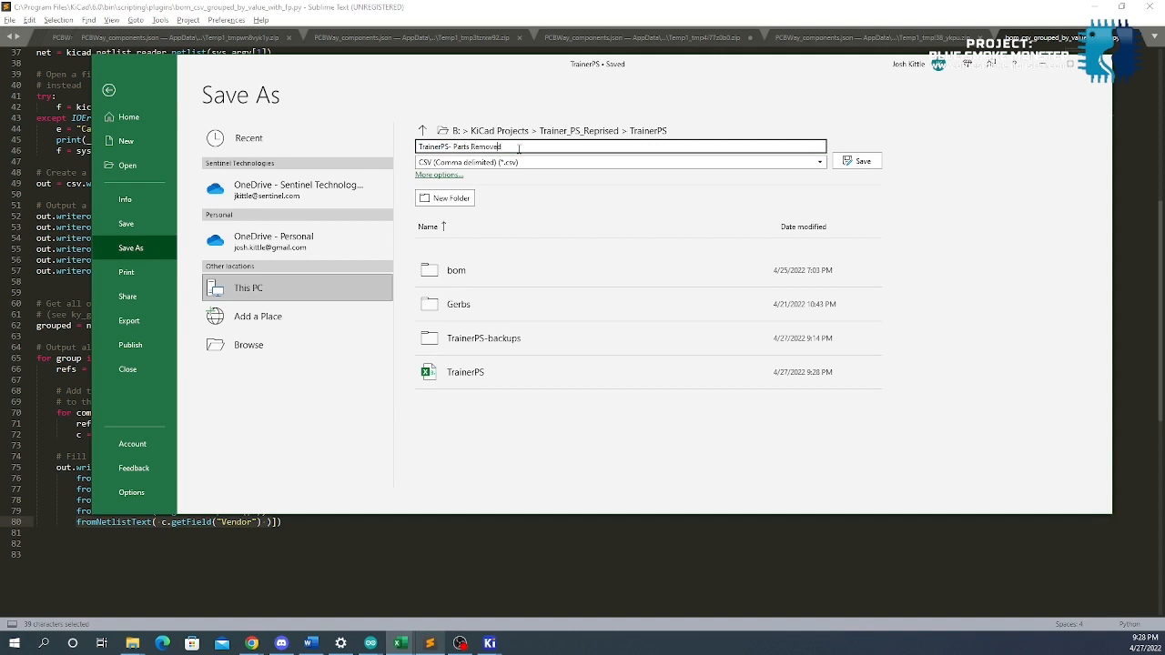
type("BOM with Excess")
key("Return")
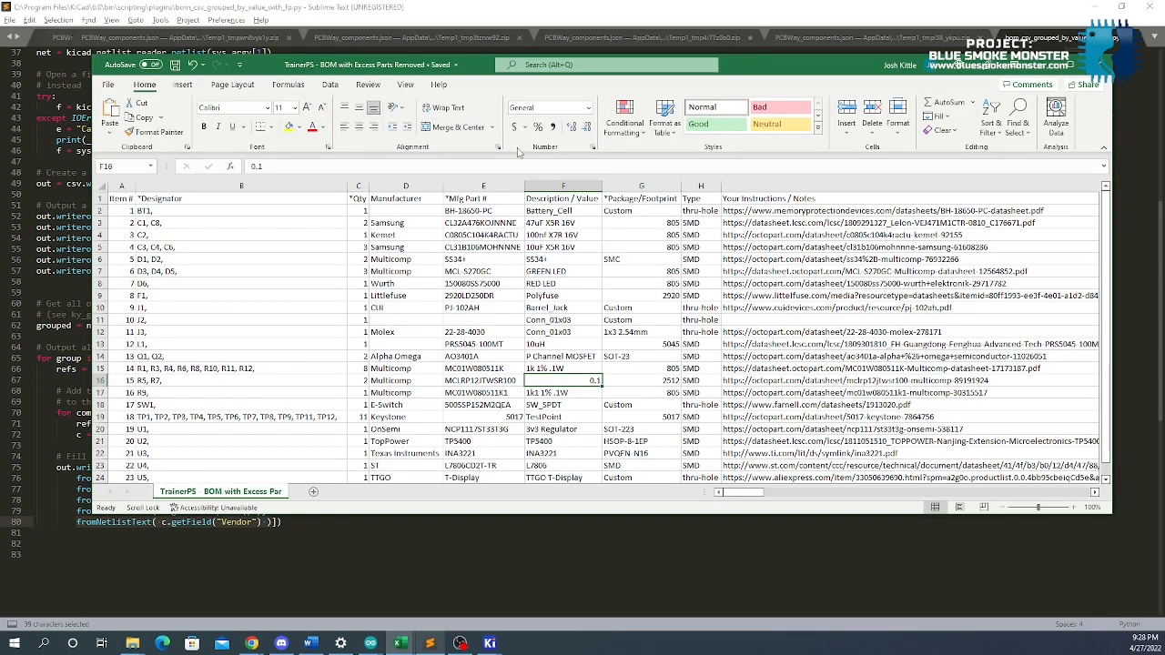
key("alt+Tab")
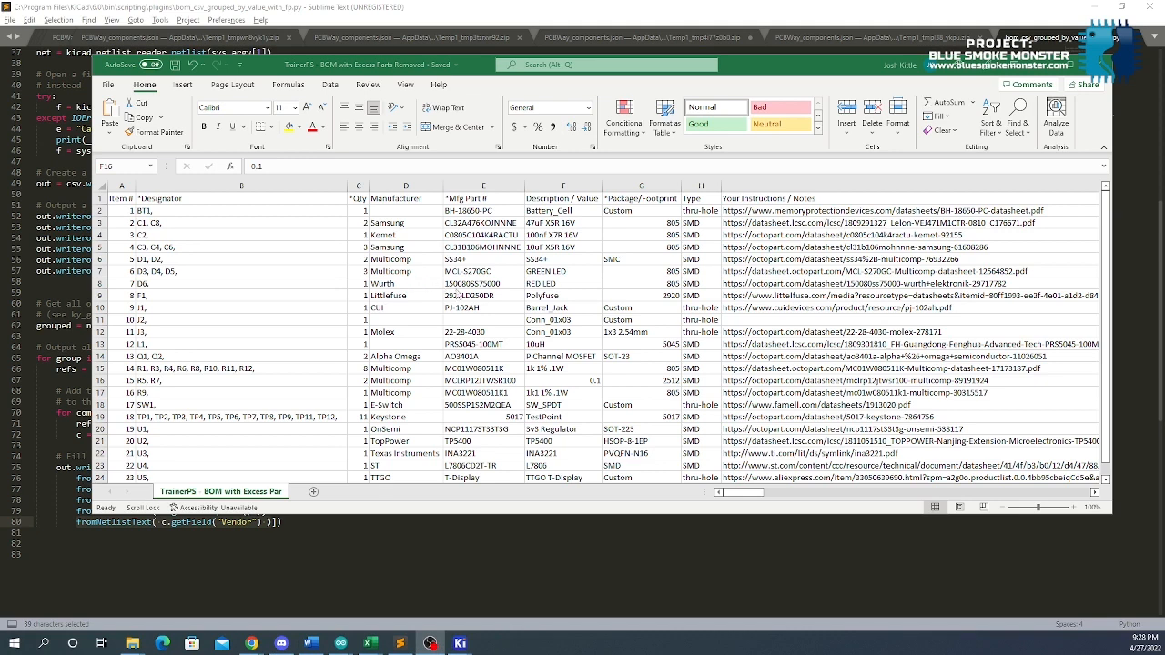
left_click(497, 306)
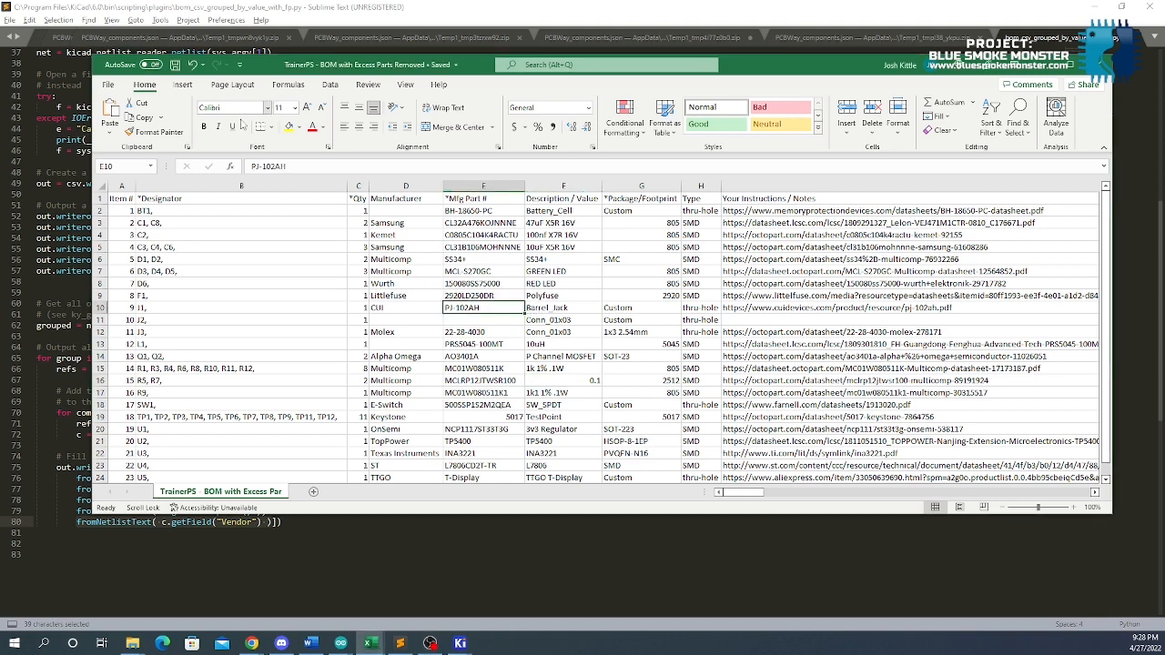
left_click(99, 210)
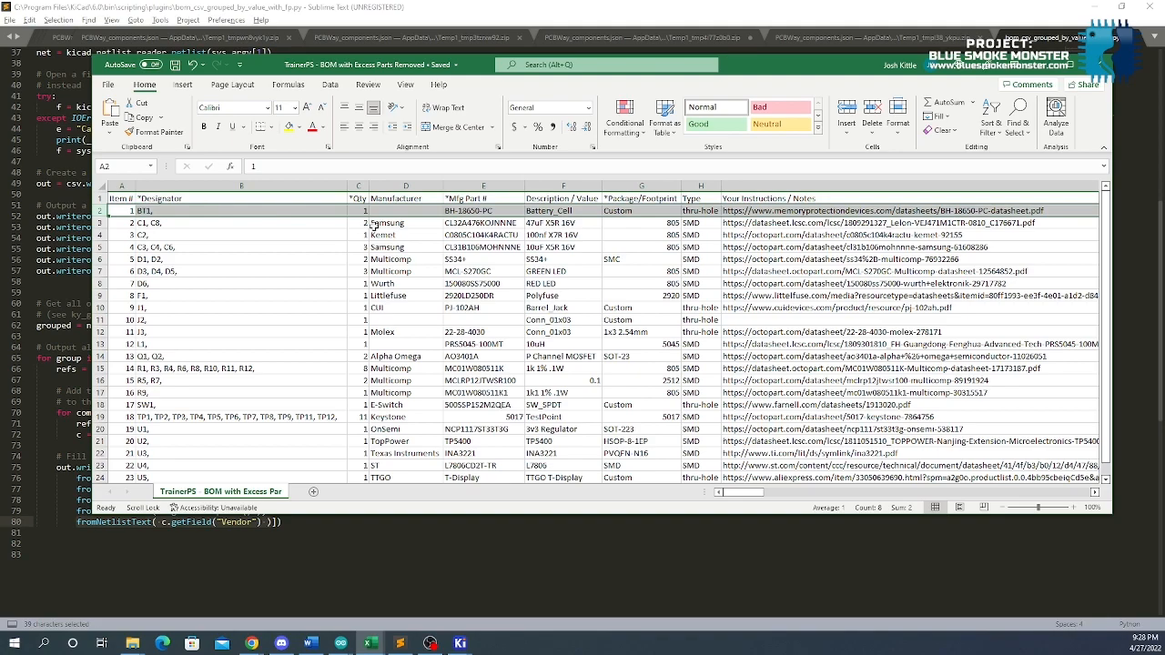
left_click_drag(749, 492, 710, 429)
left_click(251, 647)
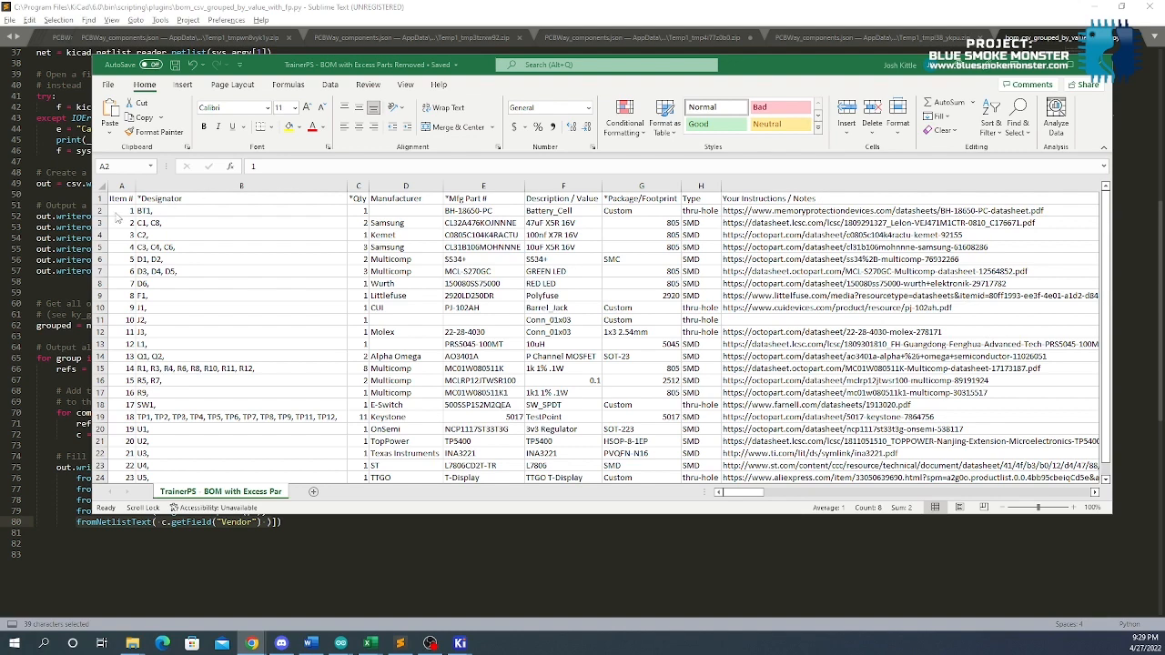
Clear the BT1 battery cell entry in row 2 and delete the emptied row from the parts list
left_click(99, 212)
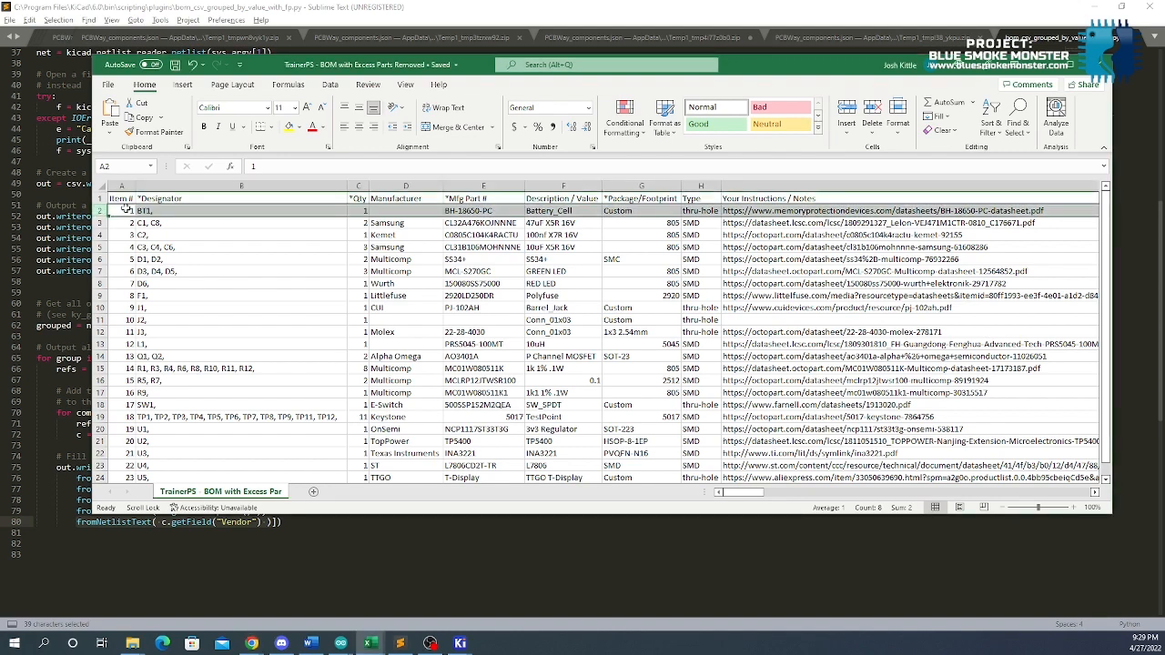
key("Delete")
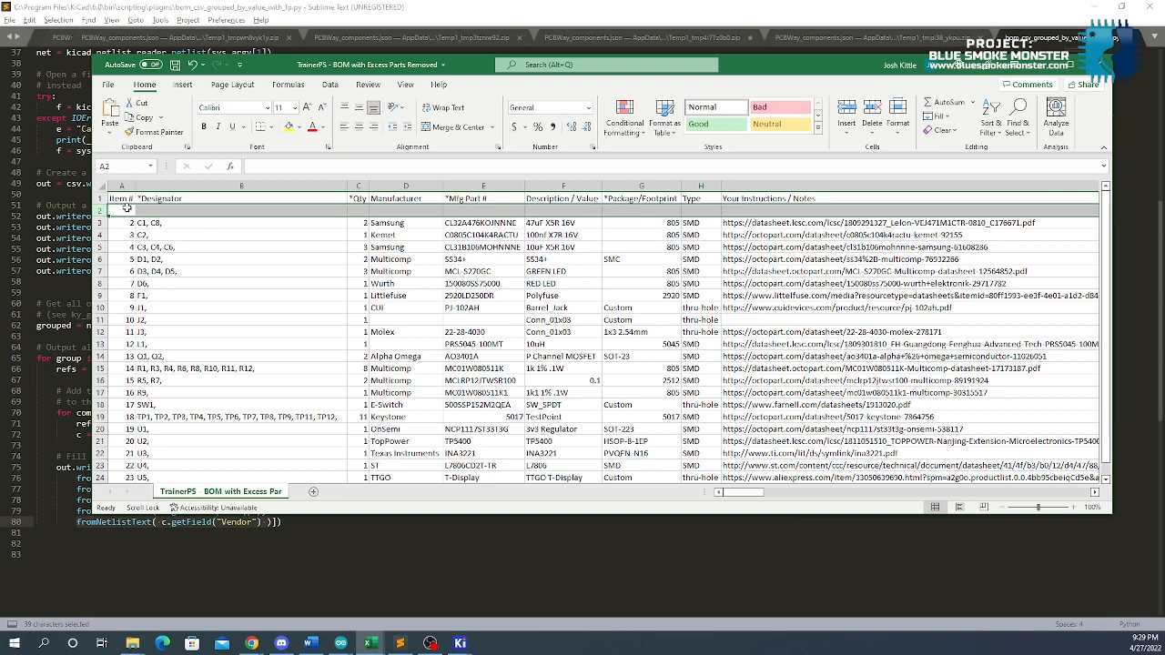
key("Scroll_Lock")
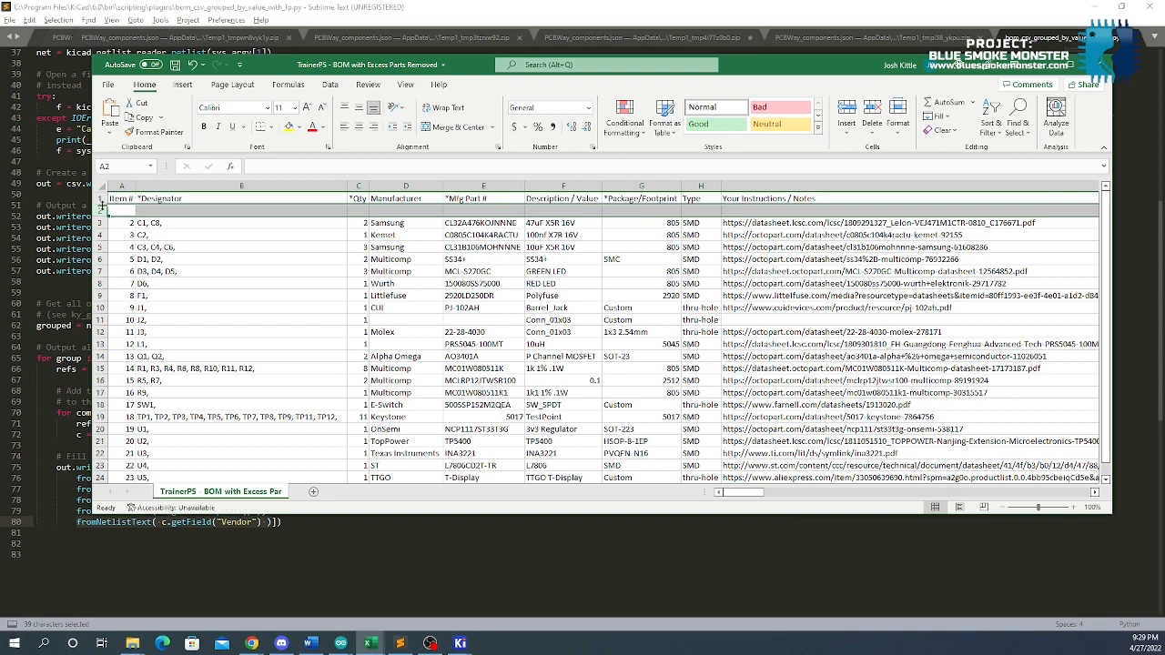
right_click(103, 207)
key("Escape")
right_click(102, 210)
left_click(151, 330)
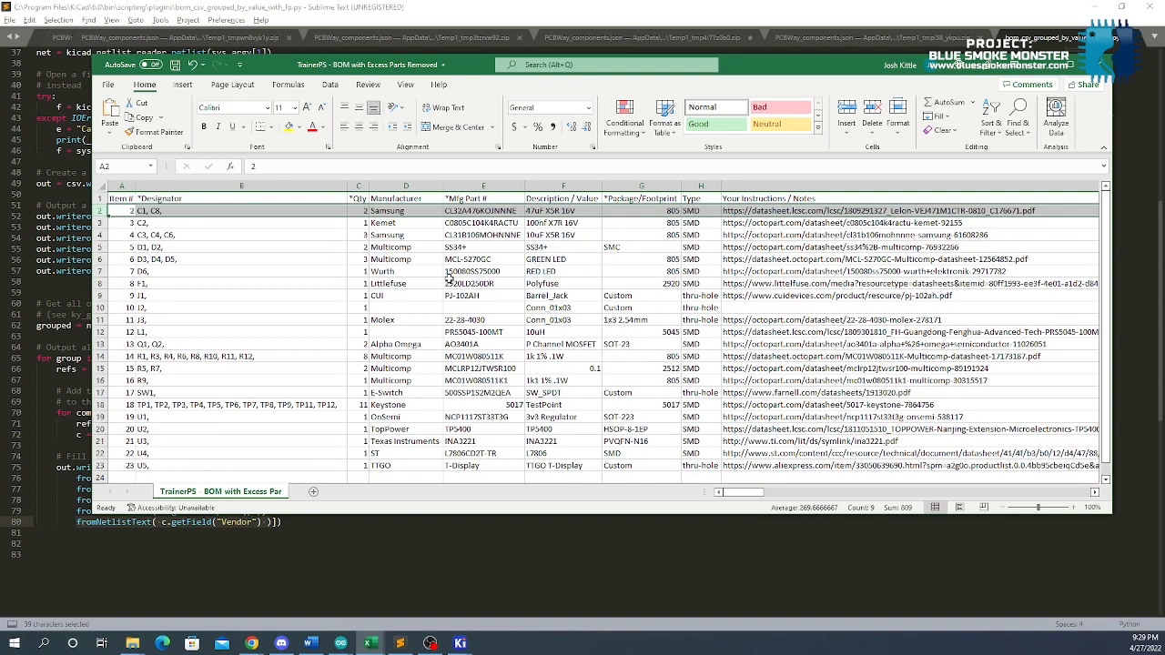
Delete the F1 Littlefuse polyfuse row from the parts list
left_click(412, 291)
left_click(414, 282)
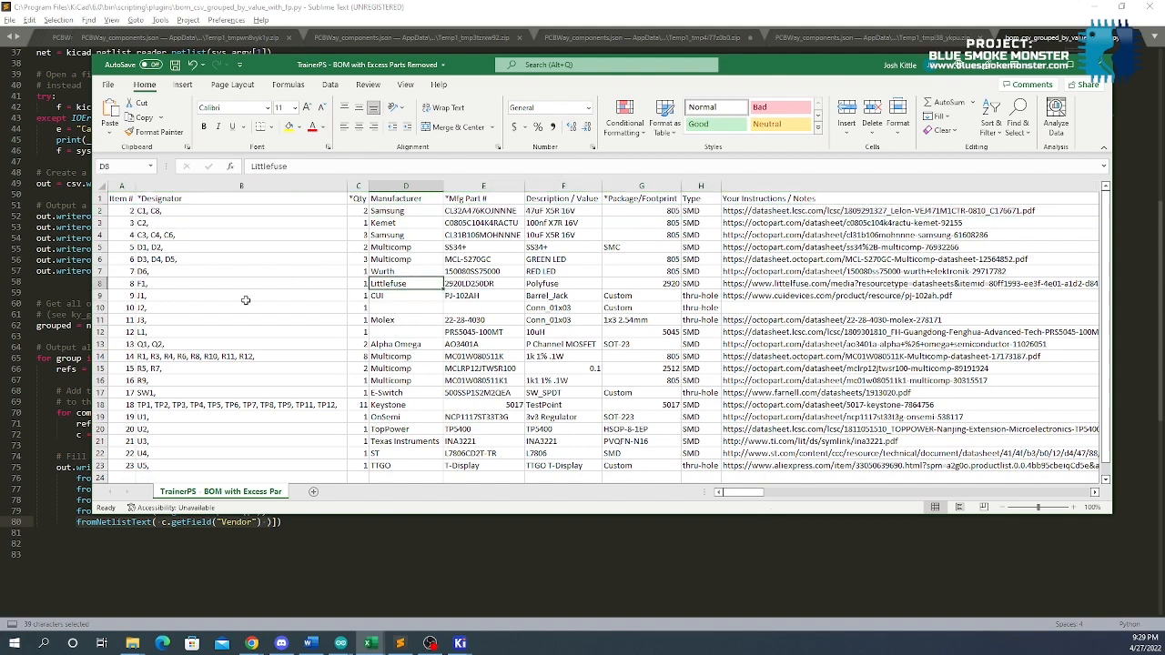
left_click(98, 283)
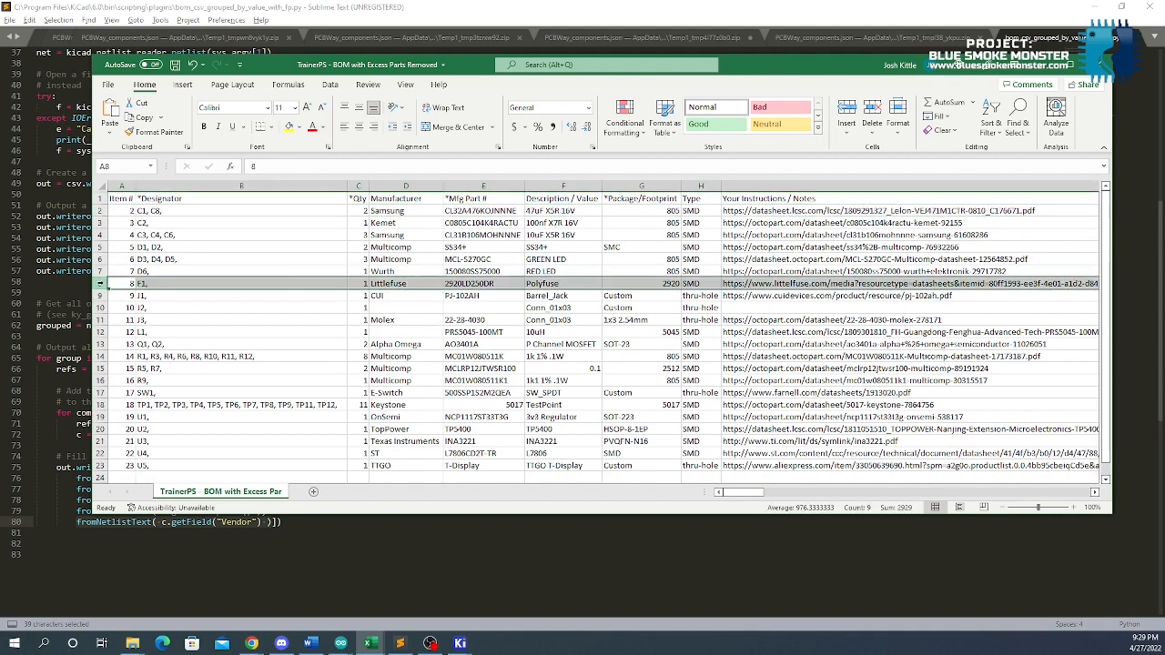
right_click(100, 283)
left_click(144, 400)
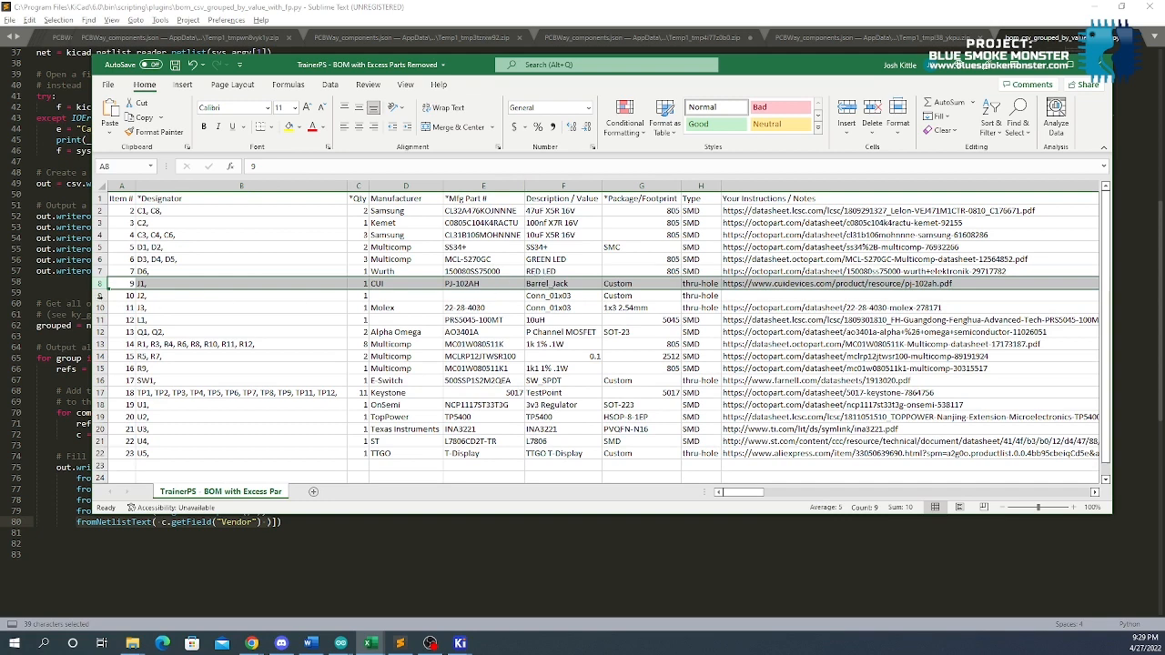
Delete the row for connector J2 from the parts list
left_click(101, 295)
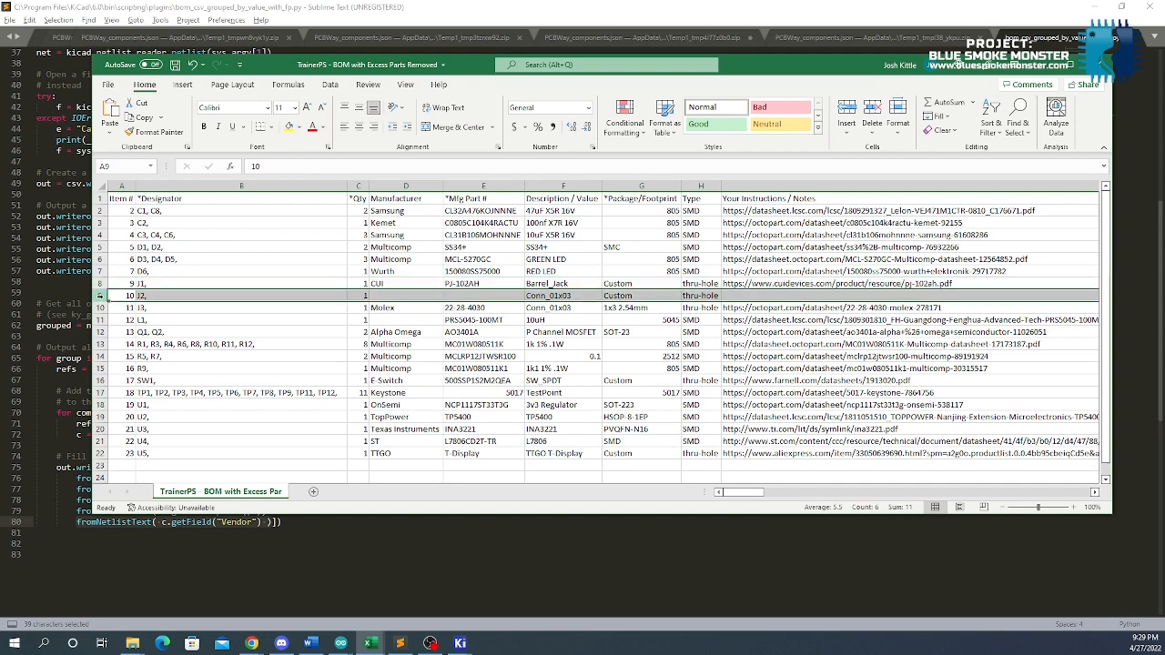
right_click(179, 299)
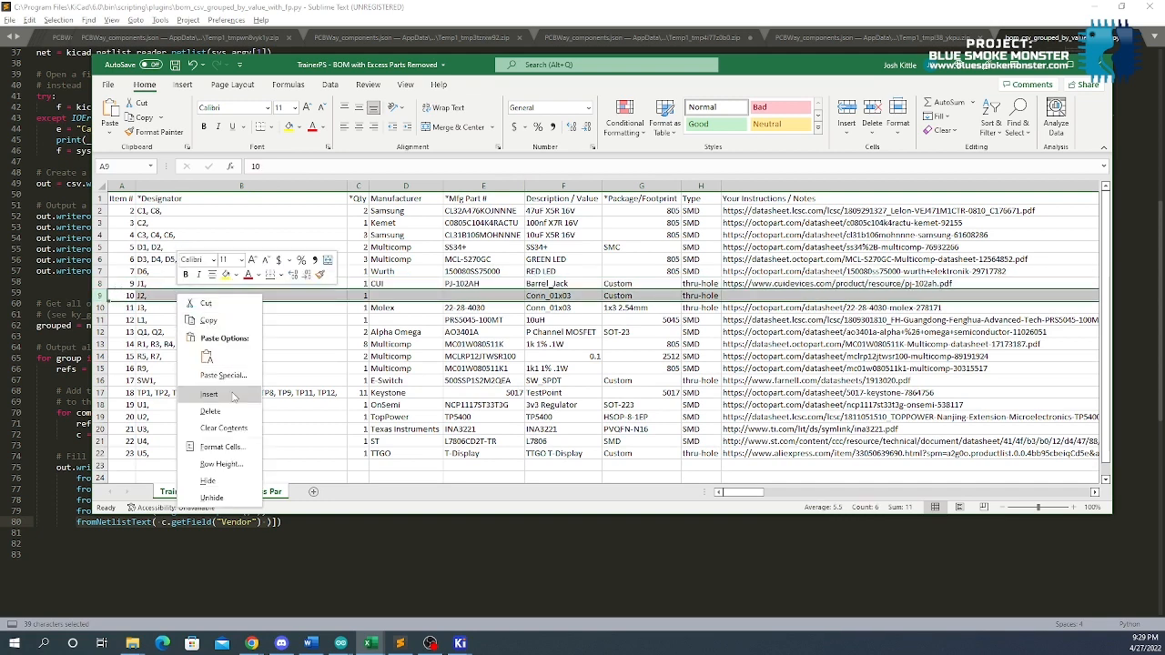
left_click(218, 411)
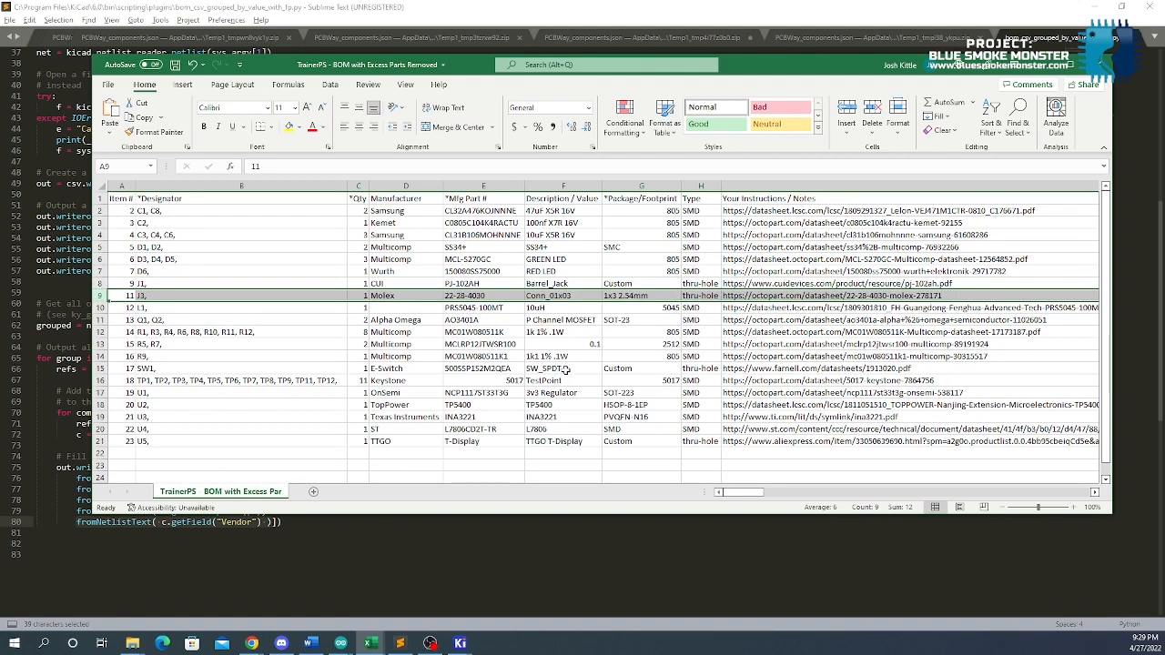
Delete the SW1 E-Switch row and the Keystone test point row from the parts list
right_click(100, 369)
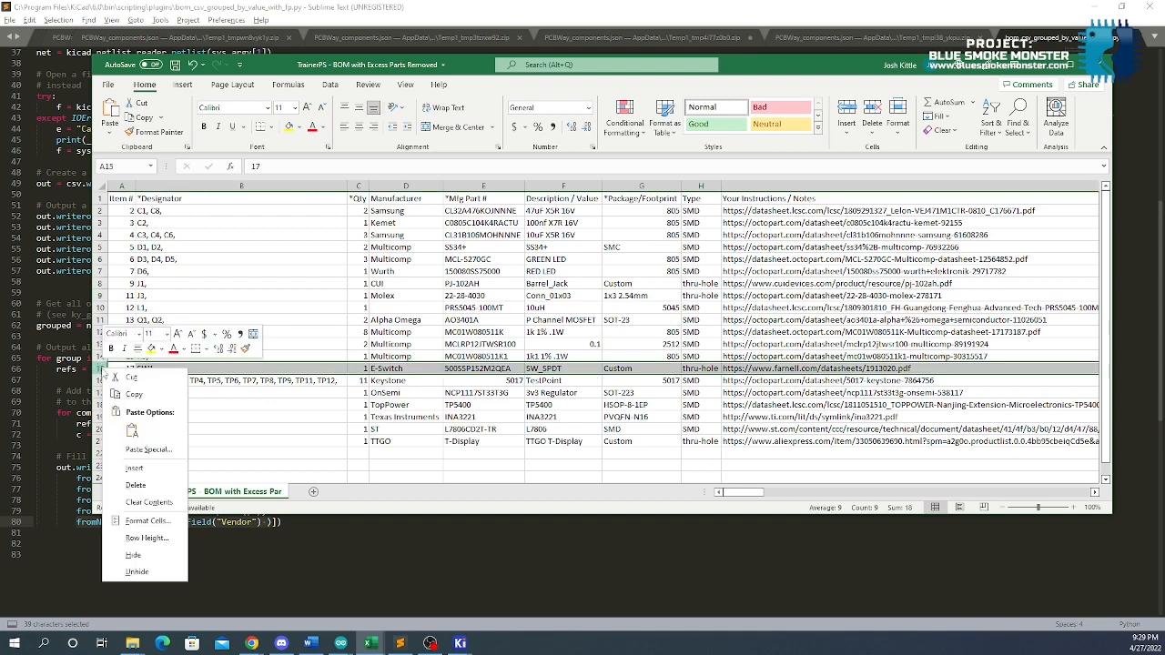
left_click(135, 485)
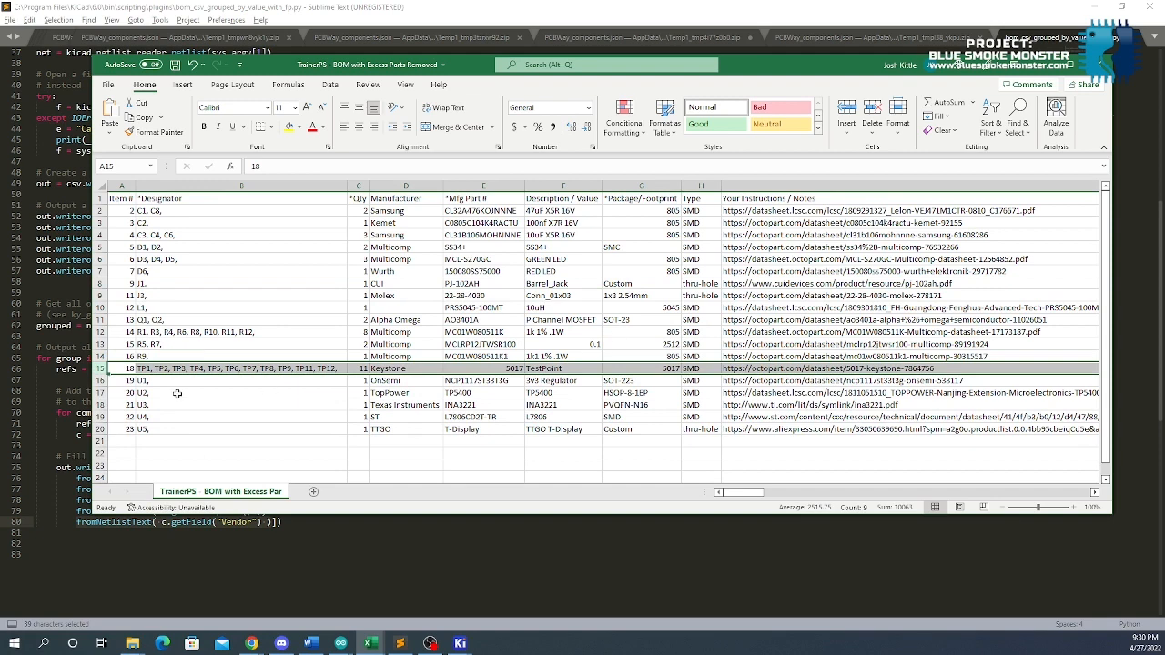
right_click(105, 368)
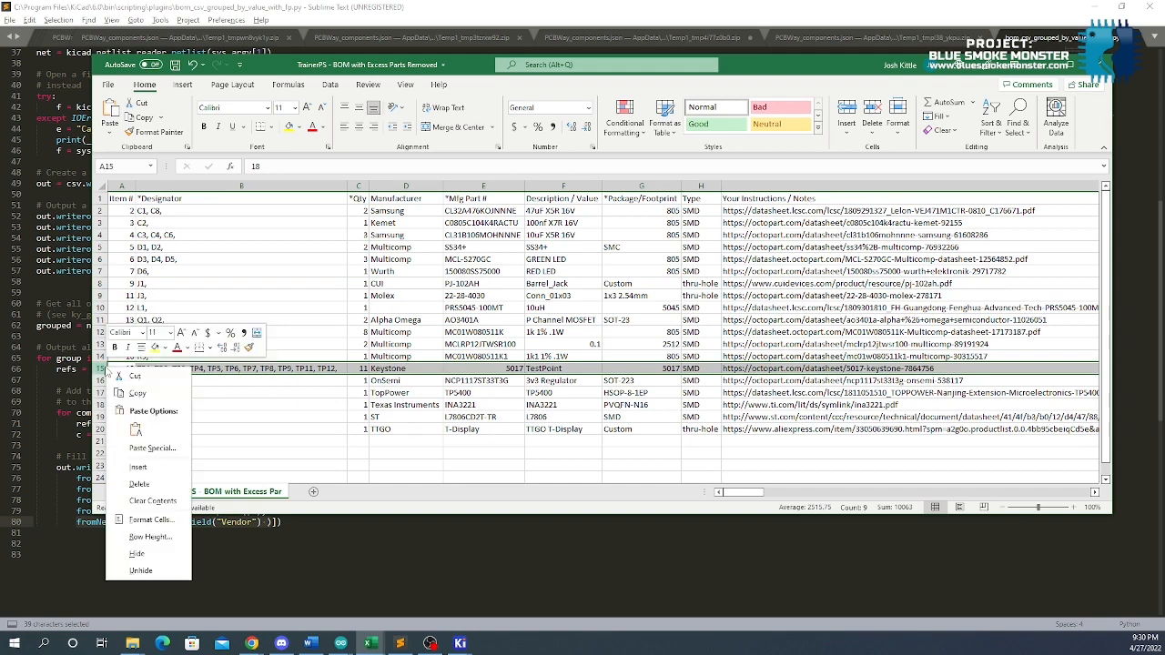
left_click(139, 485)
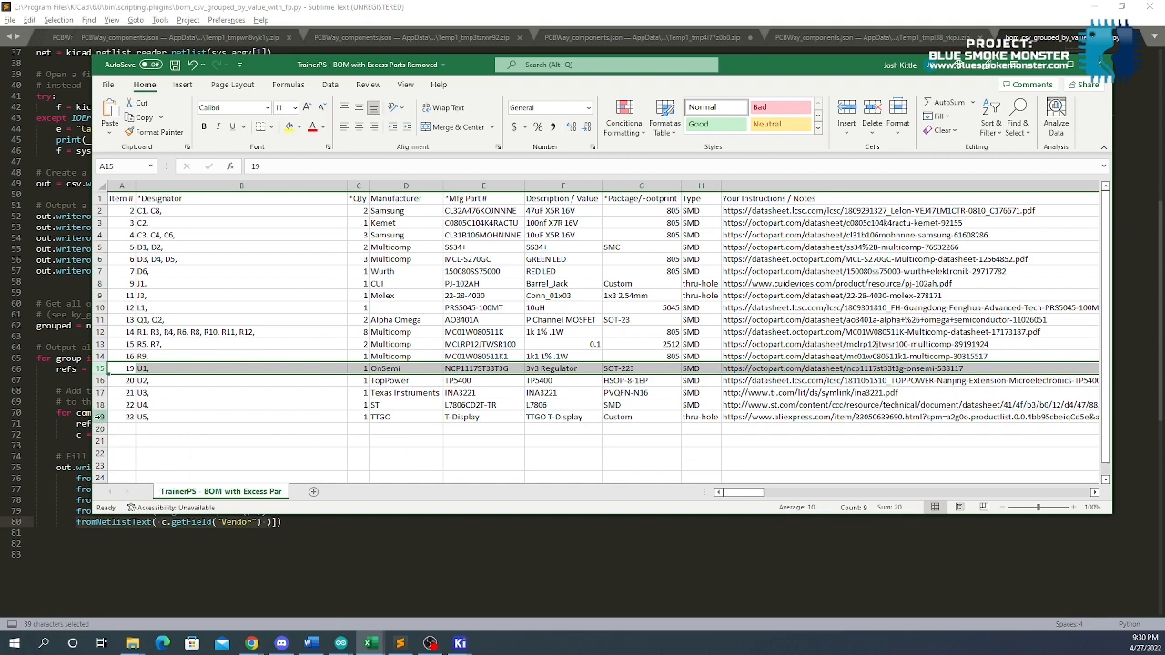
Remove the U5 TTGO T-Display entry from the end of the parts list
right_click(98, 417)
left_click(137, 338)
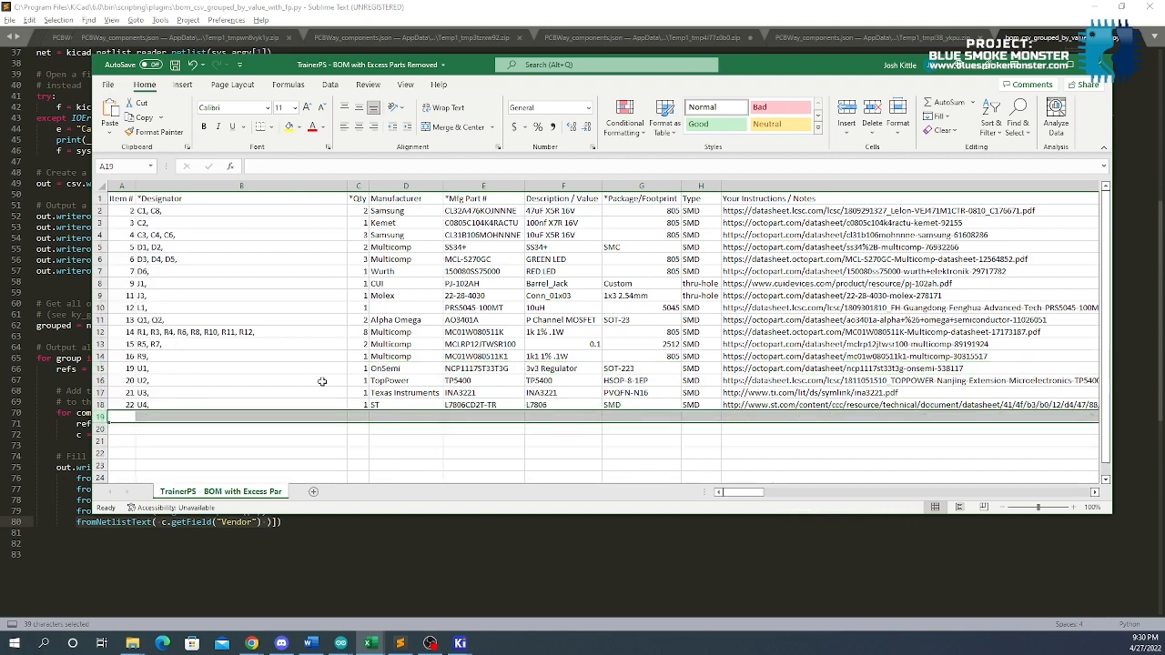
left_click(575, 407)
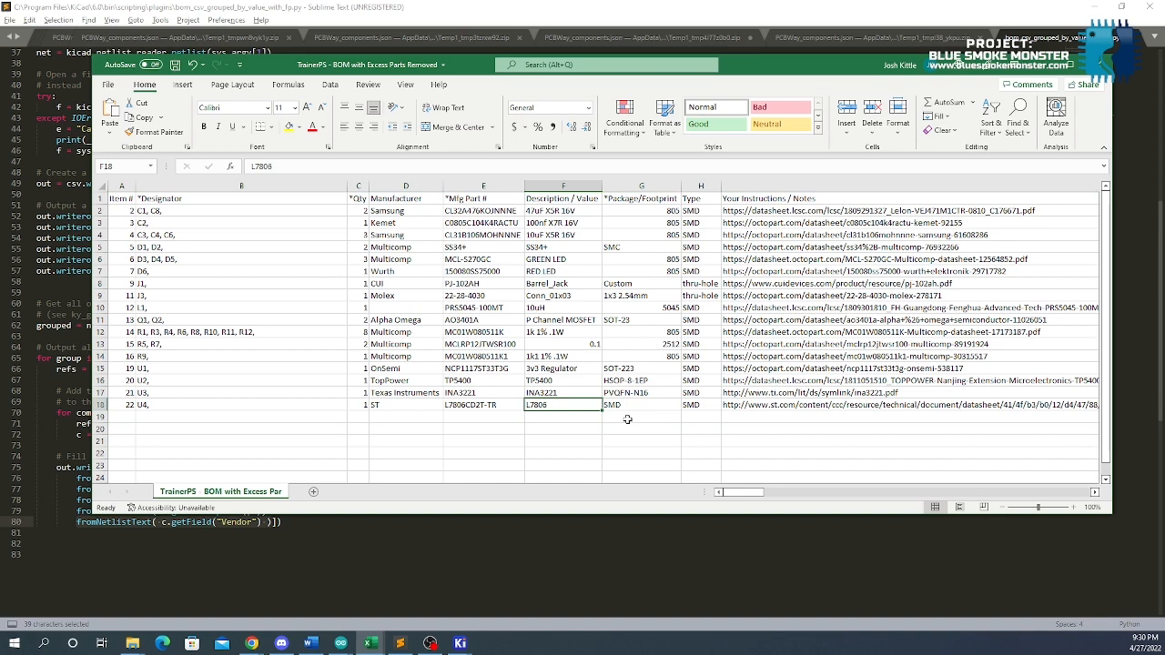
Go through the Description / Value column and check the remaining parts for any others that should be excluded
key("Up")
key("Up")
key("Up")
key("Up")
key("Up")
key("Up")
key("Up")
key("Up")
key("Up")
key("Up")
key("Up")
key("Up")
key("Up")
key("Up")
key("Up")
key("Up")
key("Up")
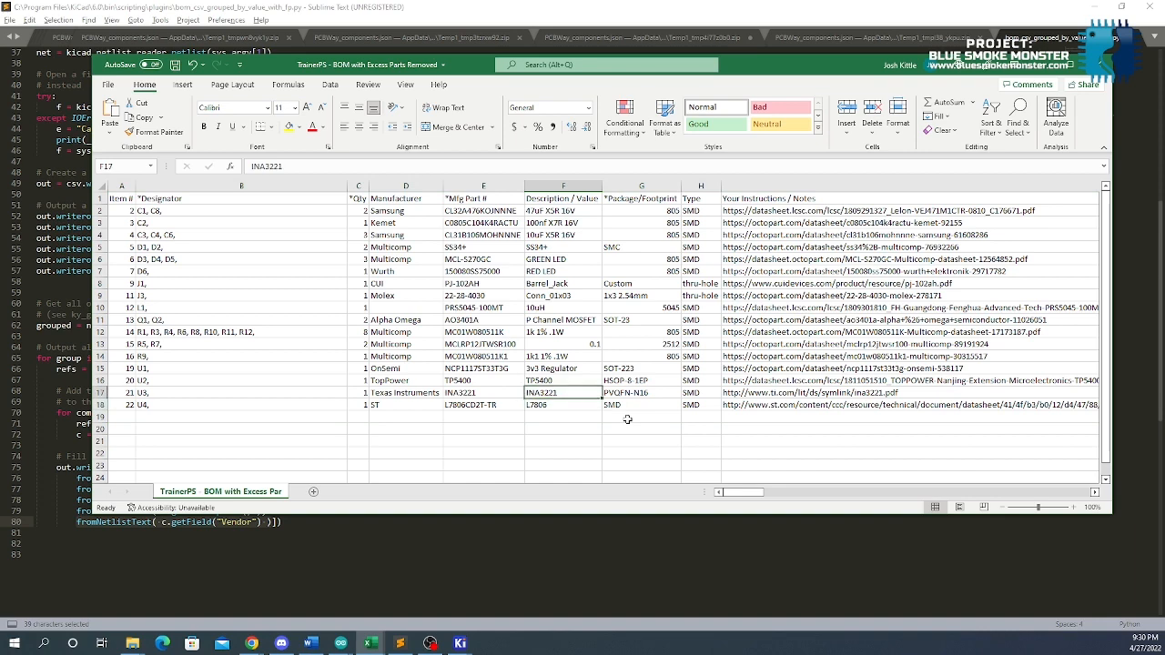
key("Down")
key("Down")
key("Down")
key("Down")
key("Down")
key("Down")
key("Down")
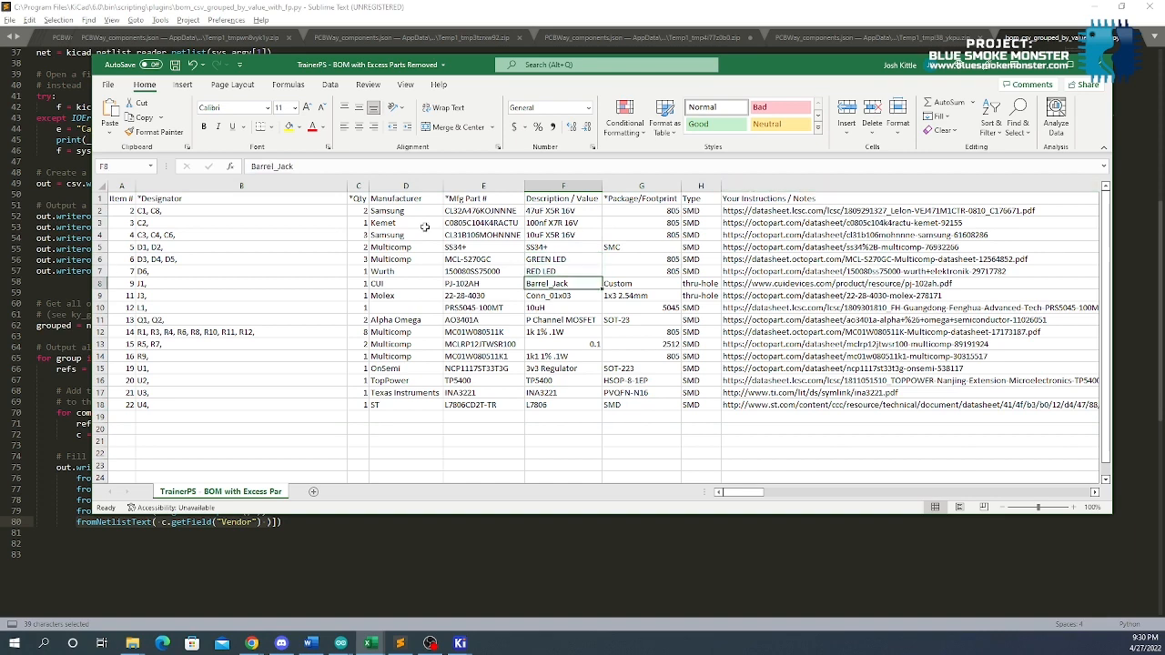
Delete the J1 barrel jack row from the parts list and save the reduced BOM file
right_click(102, 283)
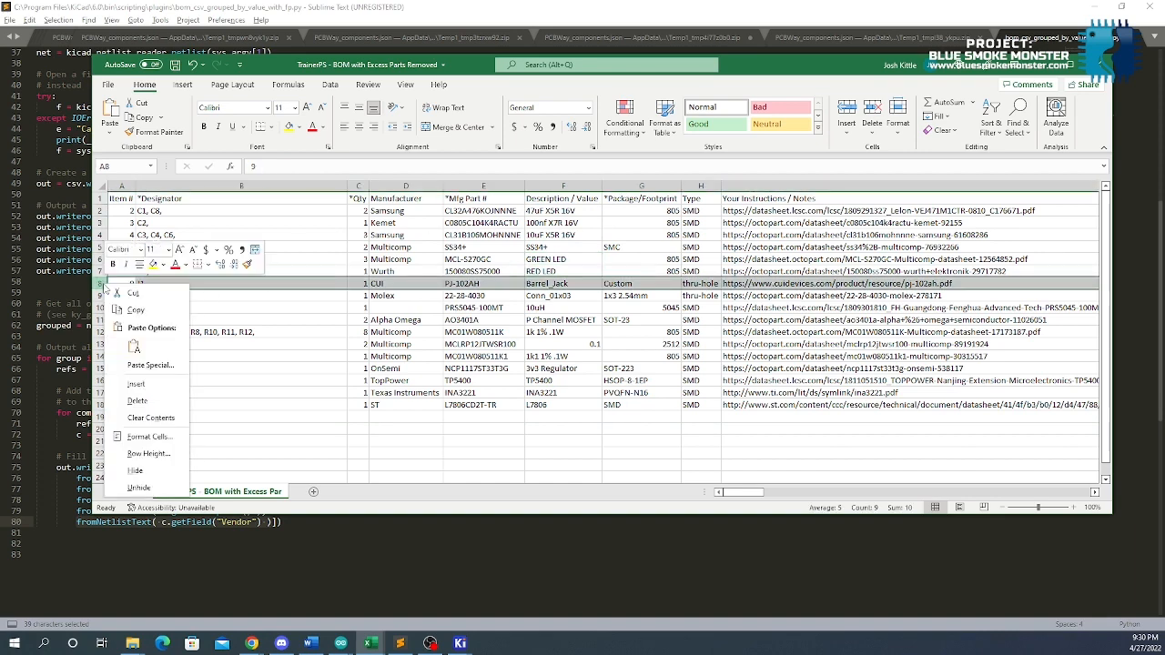
left_click(137, 402)
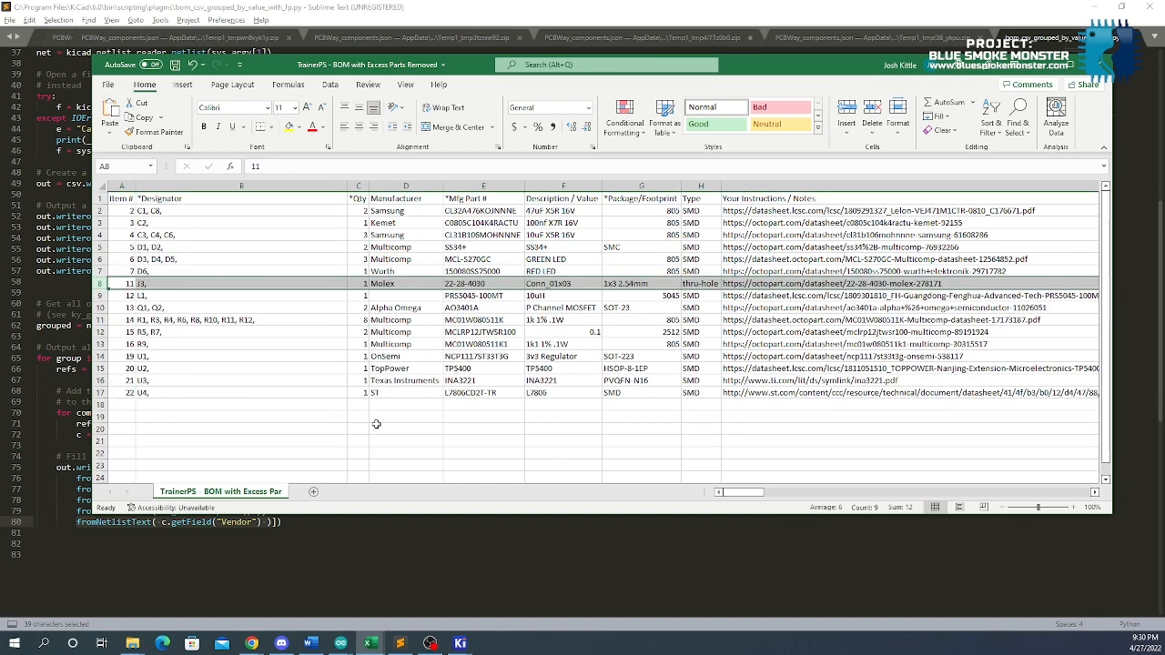
left_click(400, 429)
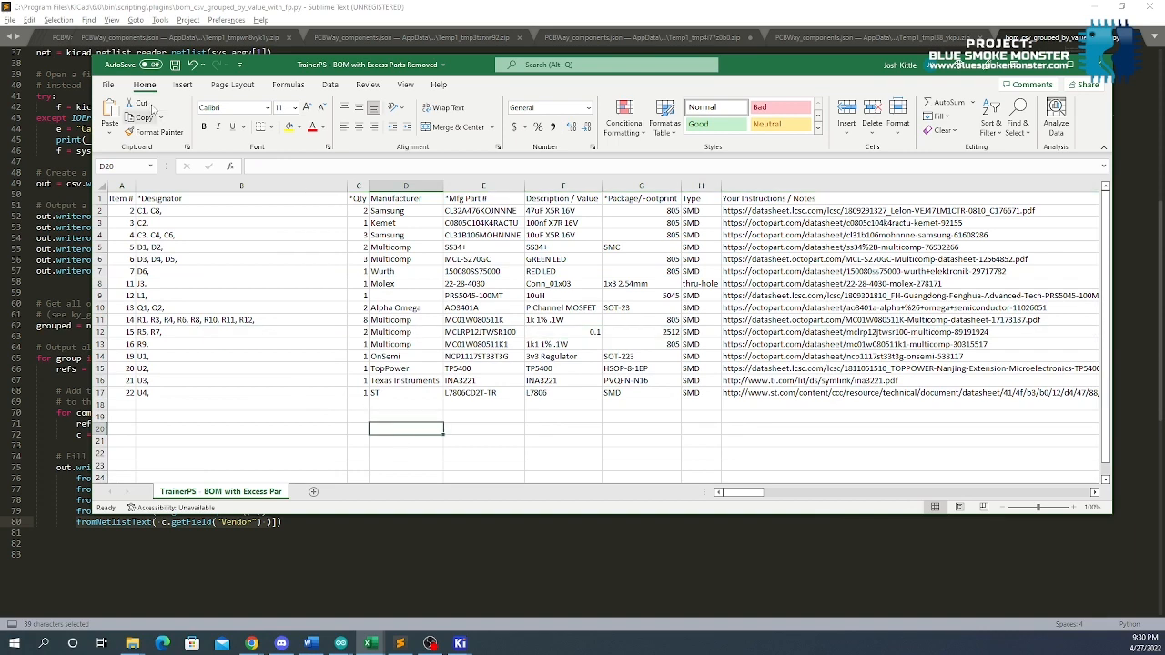
left_click(175, 65)
left_click(252, 643)
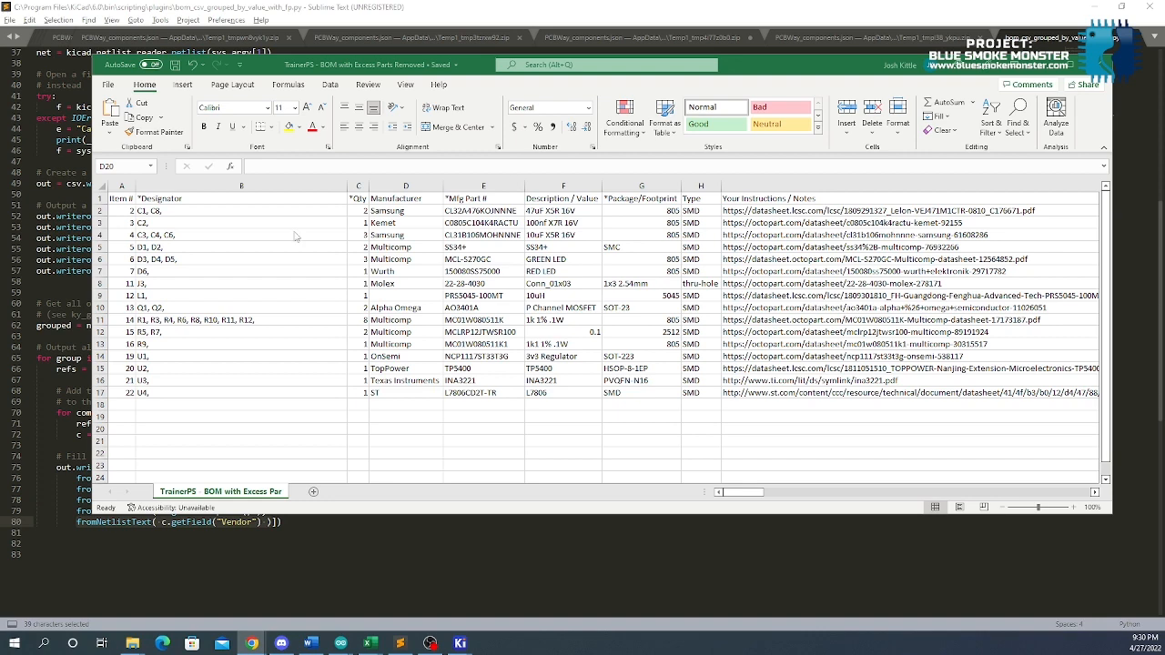
left_click(571, 247)
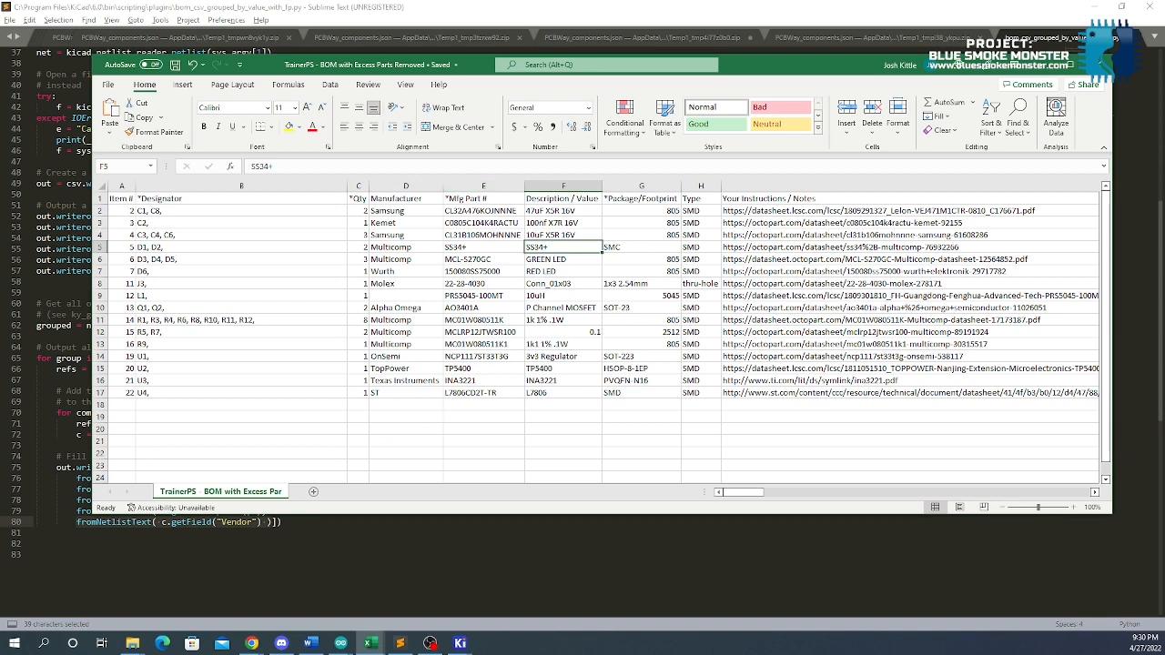
left_click(431, 644)
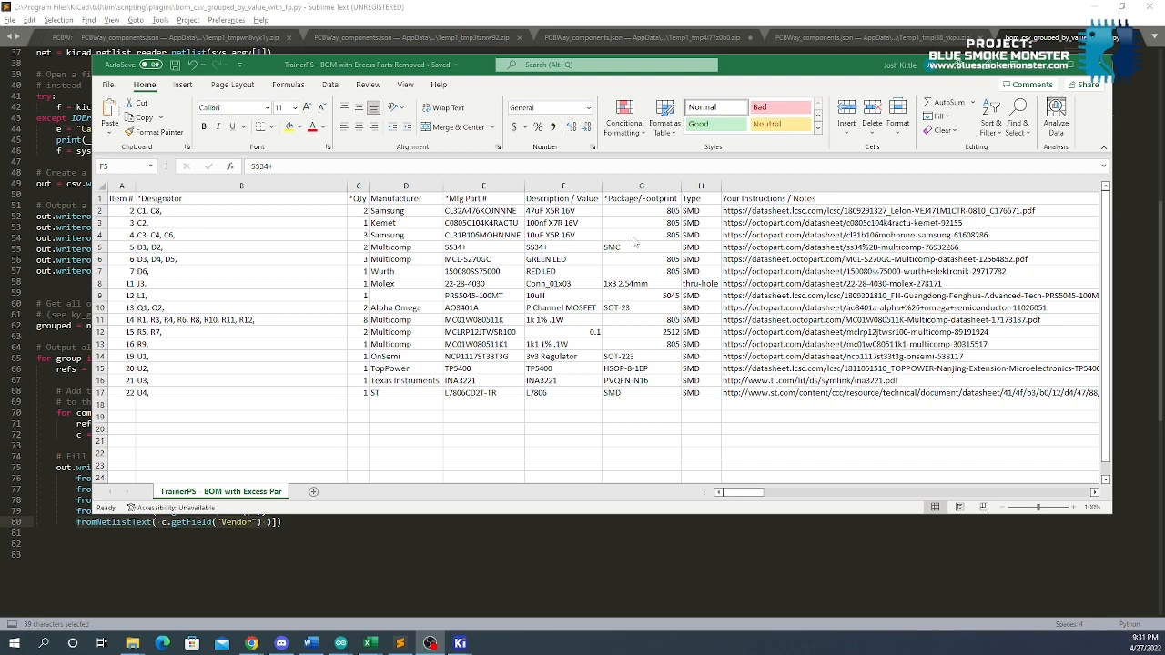
left_click(876, 300)
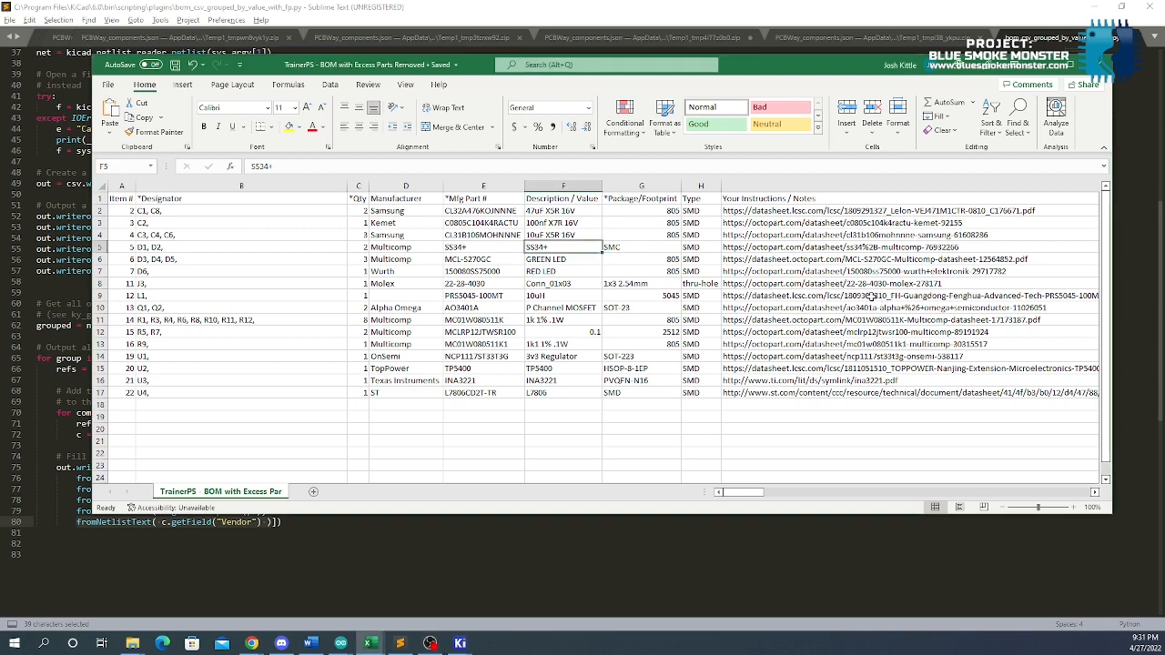
left_click(699, 398)
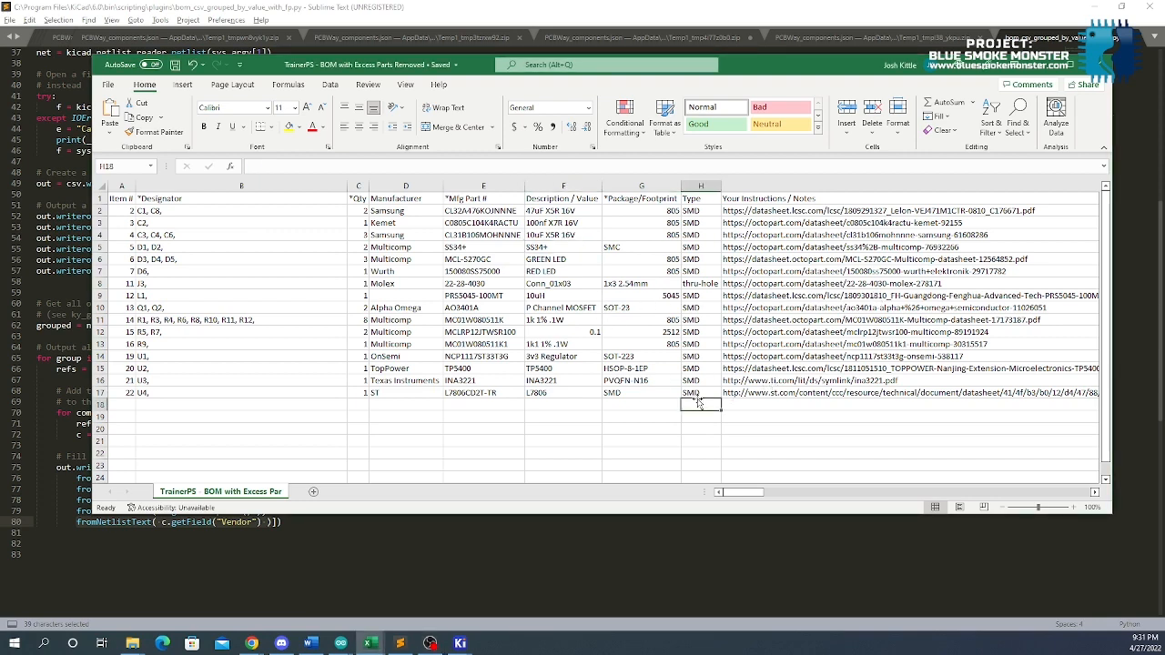
left_click(657, 394)
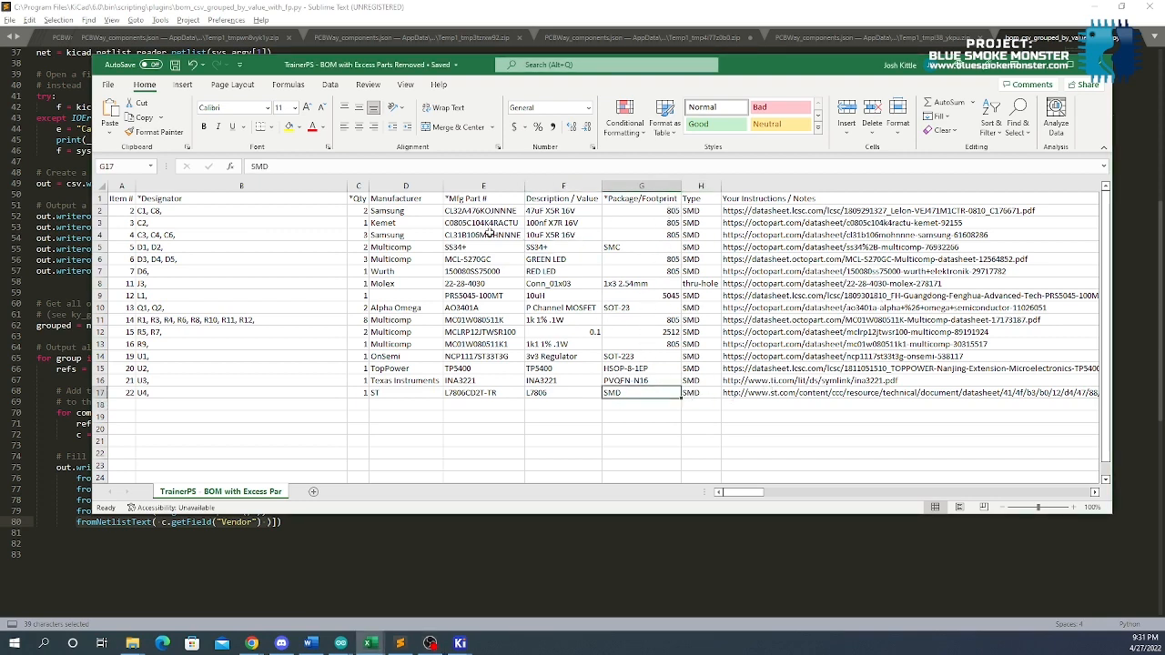
mouse_move(742, 492)
left_mouse_down()
mouse_move(801, 495)
mouse_move(733, 474)
left_mouse_up()
Copy the SS34+ value of diodes D1 and D2, switch to the browser and search Octopart for SS34+
left_click(596, 246)
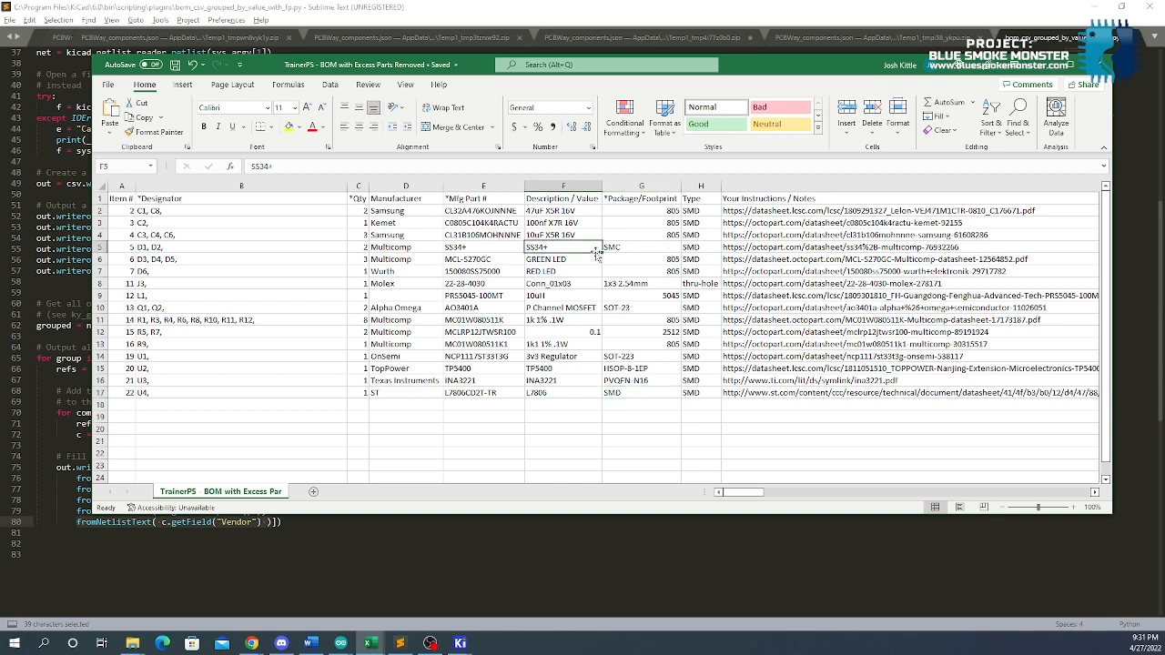
key("ctrl+c")
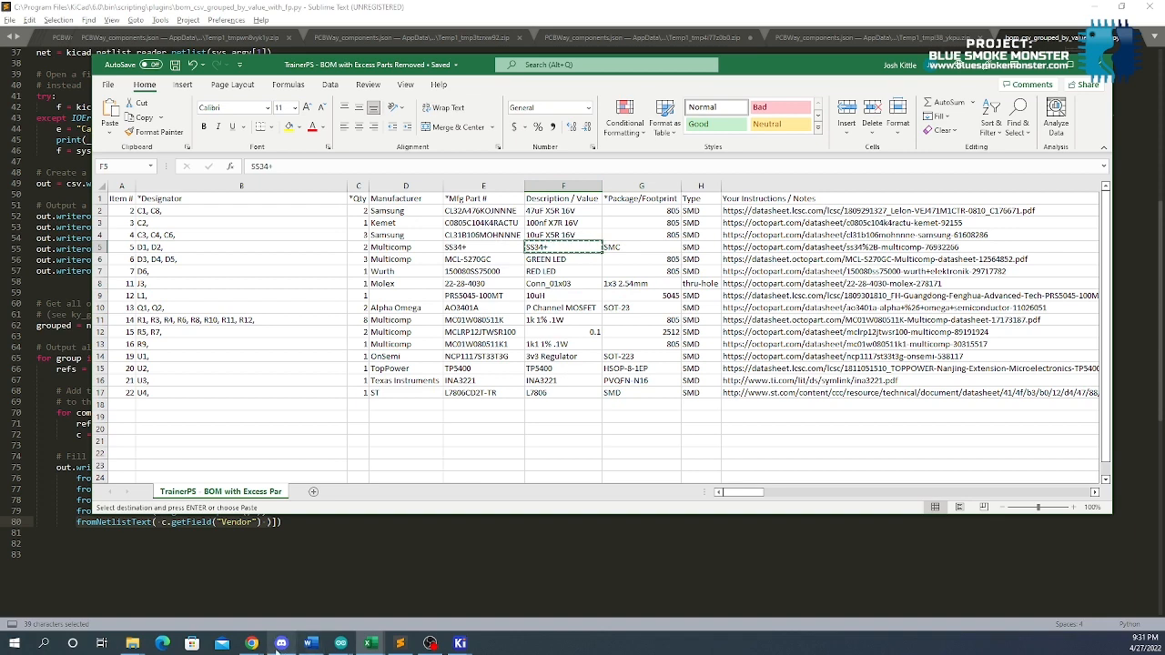
mouse_move(252, 644)
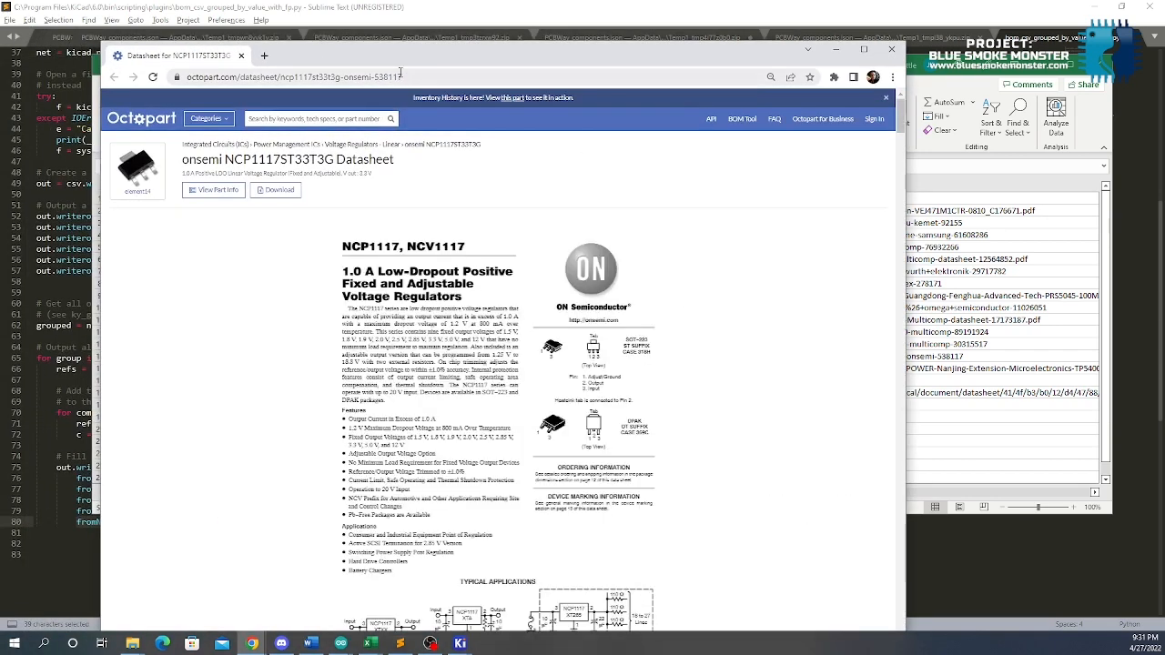
left_click(396, 79)
left_click(129, 125)
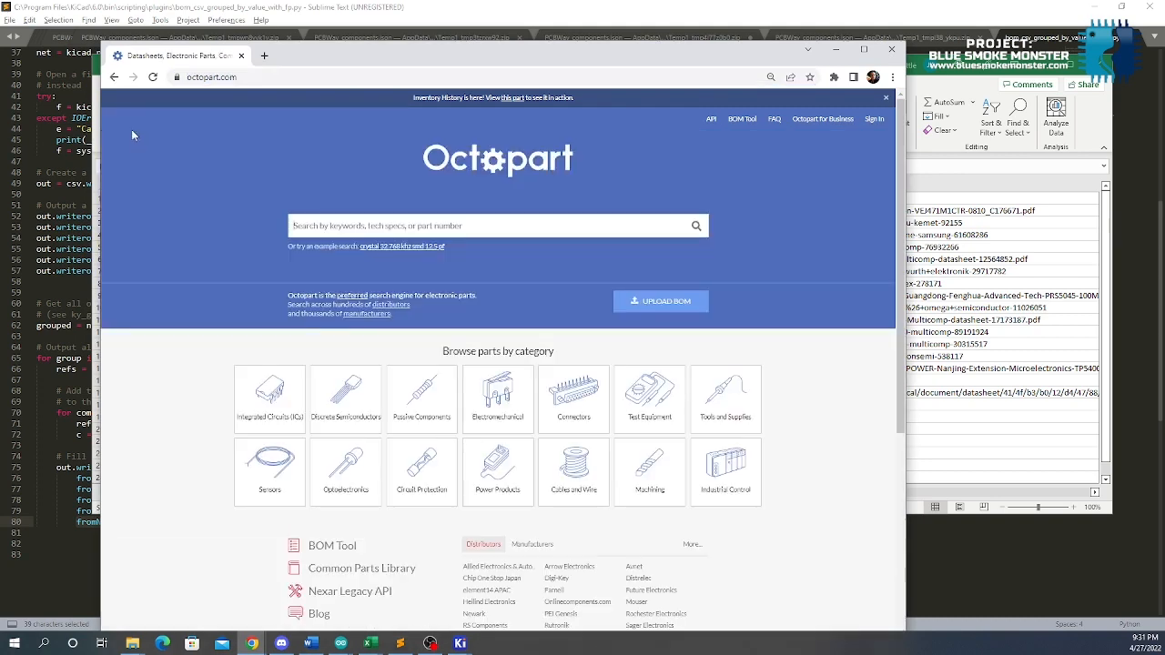
left_click(429, 225)
type("SS34+")
key("Return")
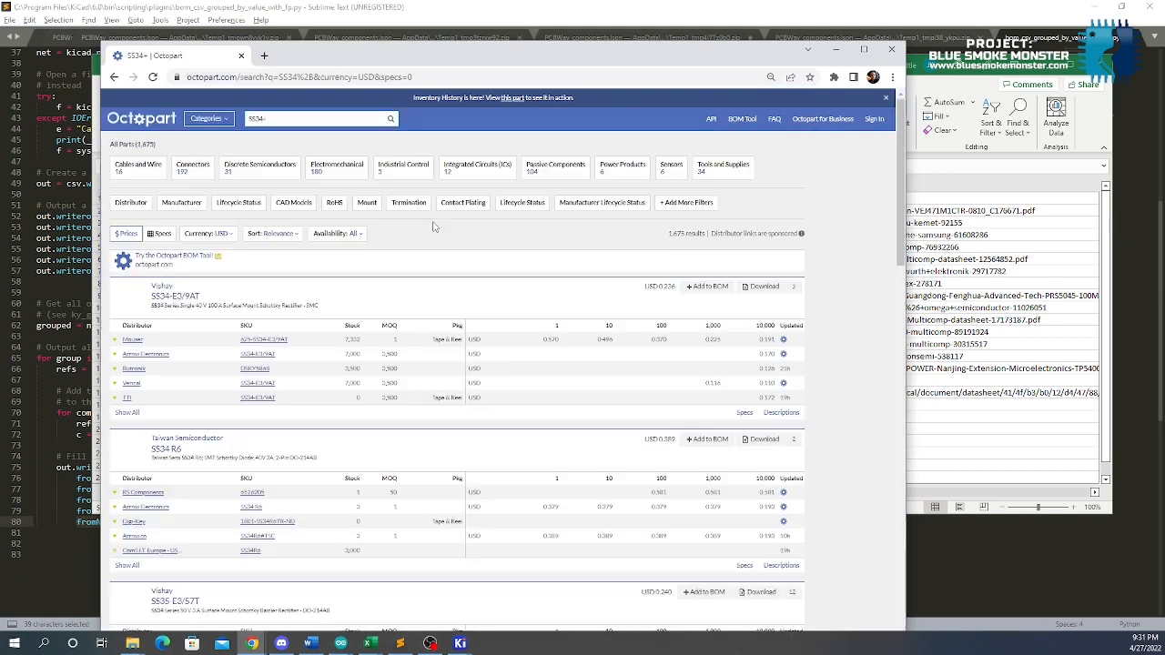
Limit the SS34+ search results to in-stock parts only and sort them by lowest price
scroll(326, 455, "down", 1)
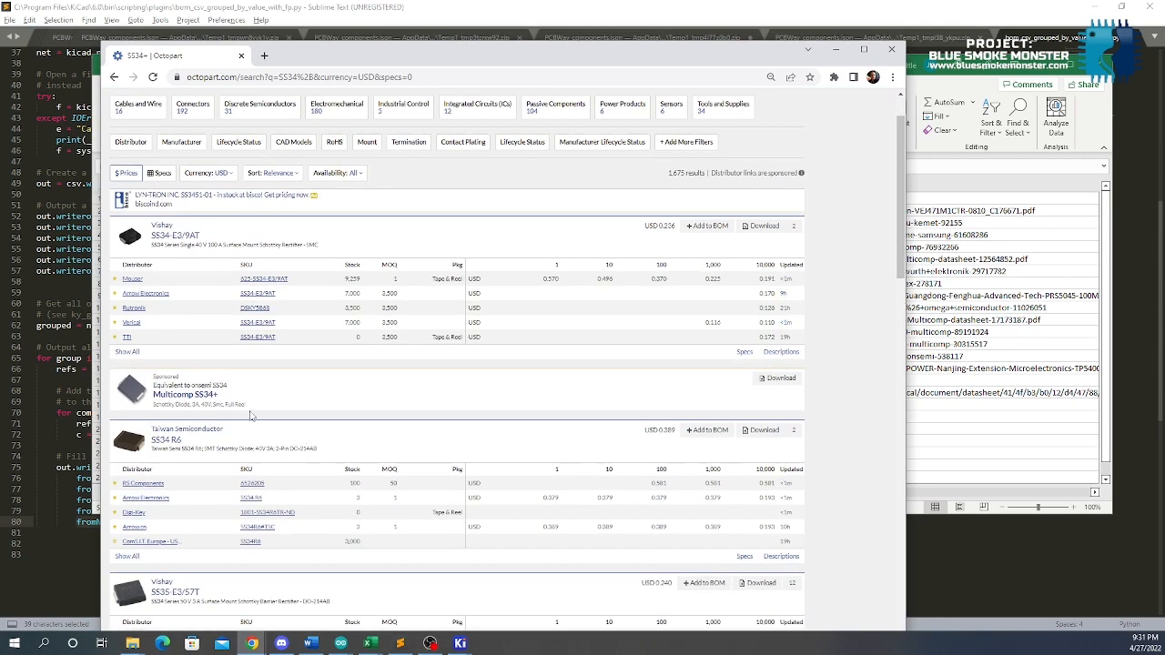
scroll(251, 416, "down", 2)
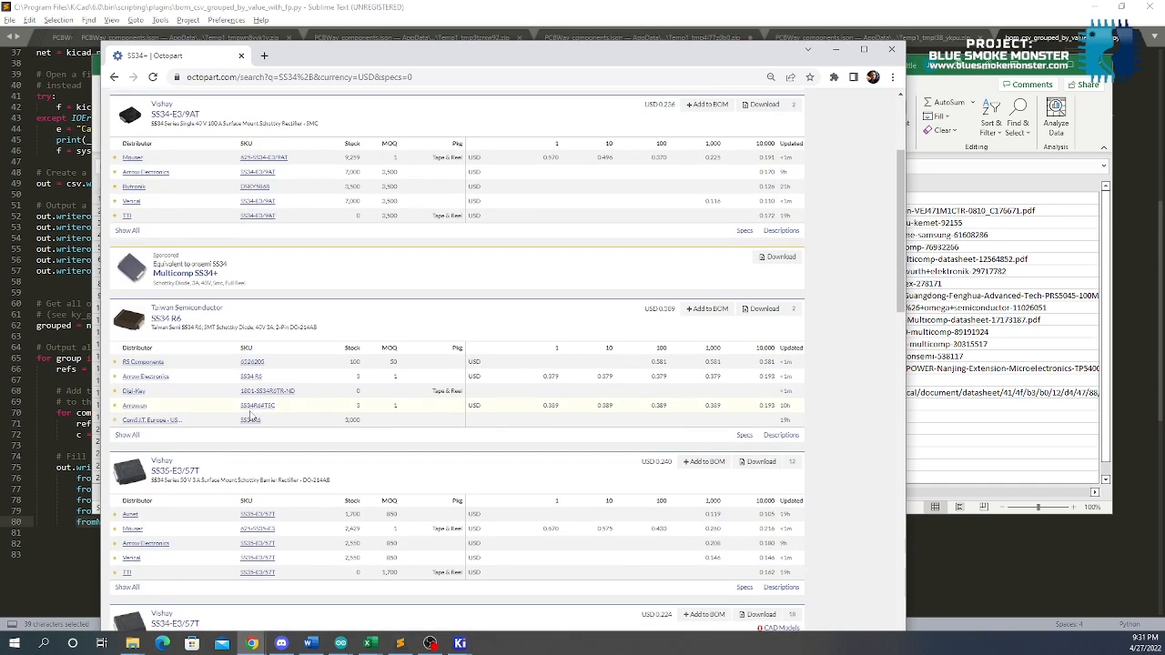
scroll(209, 327, "up", 3)
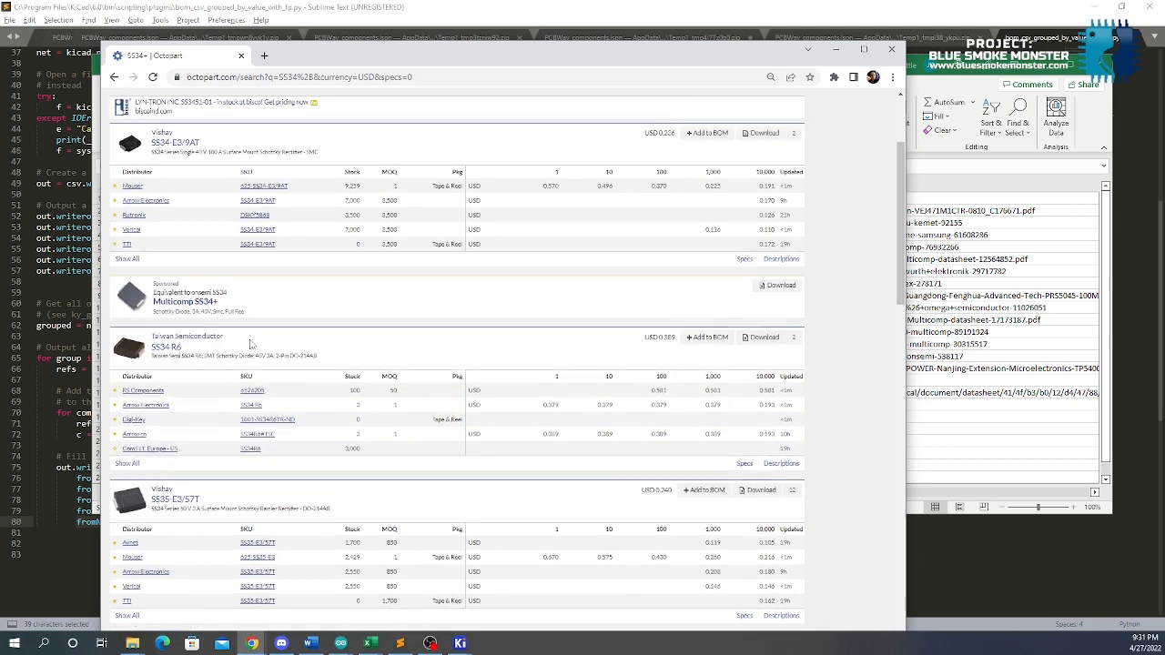
left_click(337, 233)
left_click(351, 272)
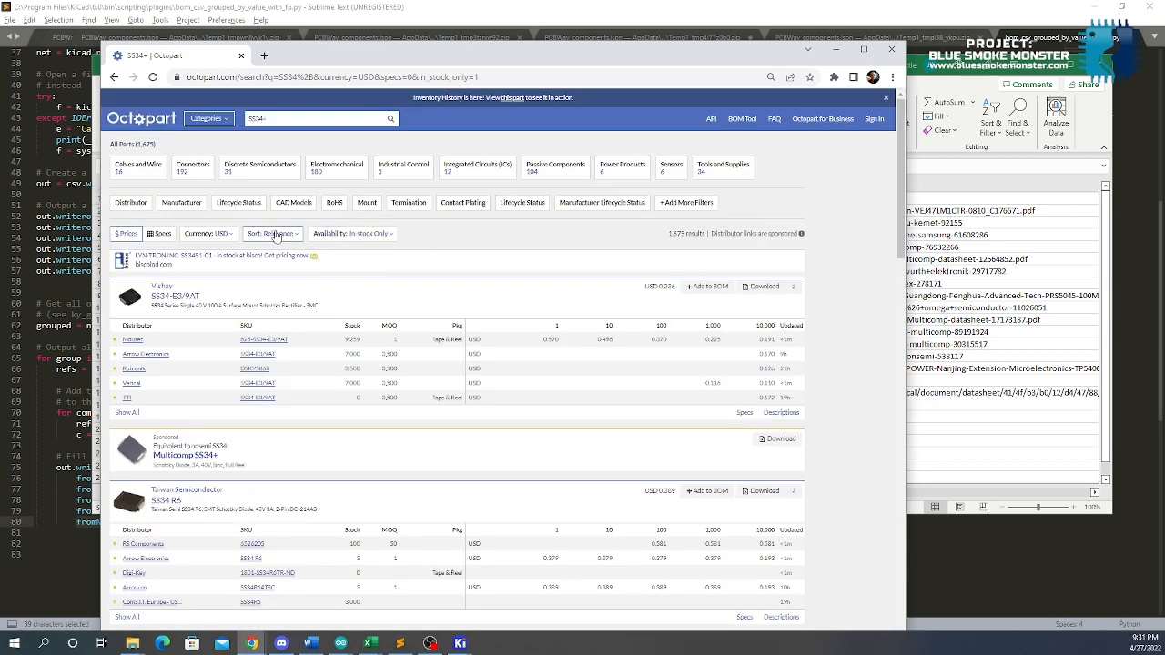
left_click(273, 233)
left_click(289, 263)
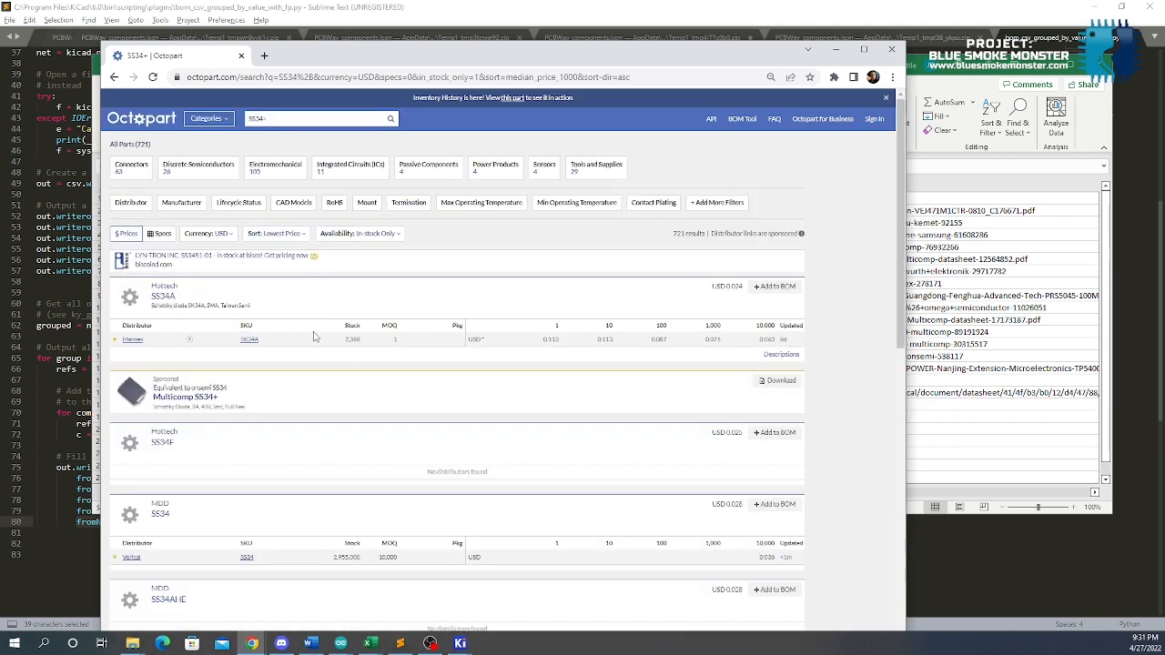
Compare the sorted SS34+ offers, view the Multicomp SS34+ product page at Newark and close it again
scroll(314, 355, "down", 2)
scroll(316, 353, "up", 1)
scroll(315, 352, "up", 1)
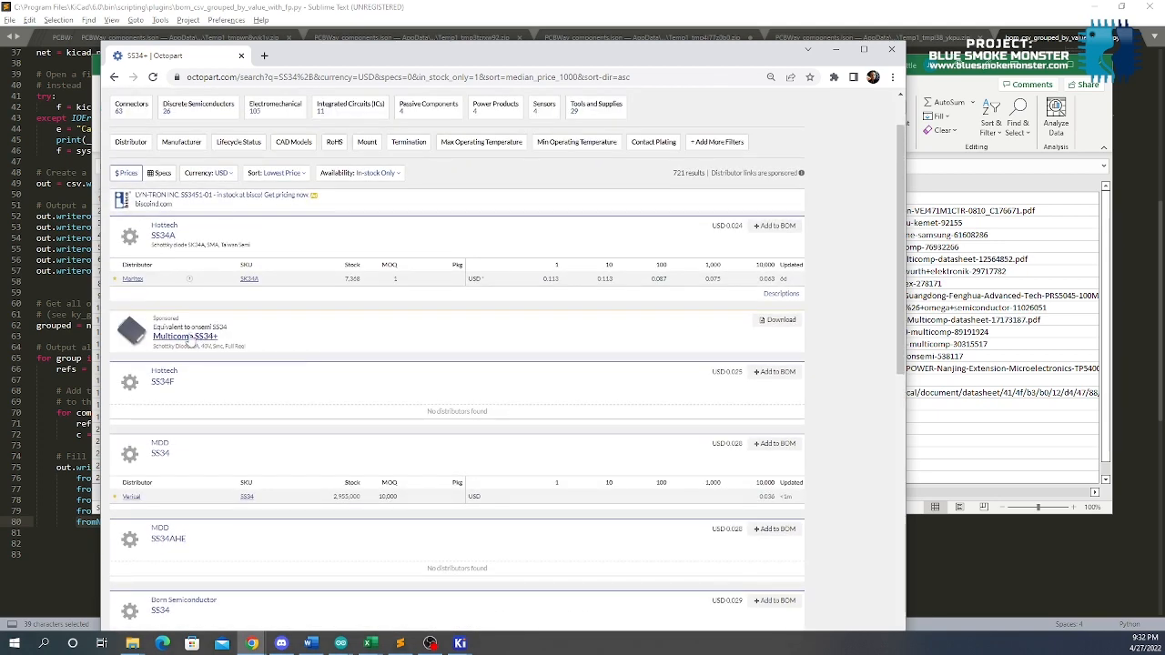
scroll(364, 336, "down", 15)
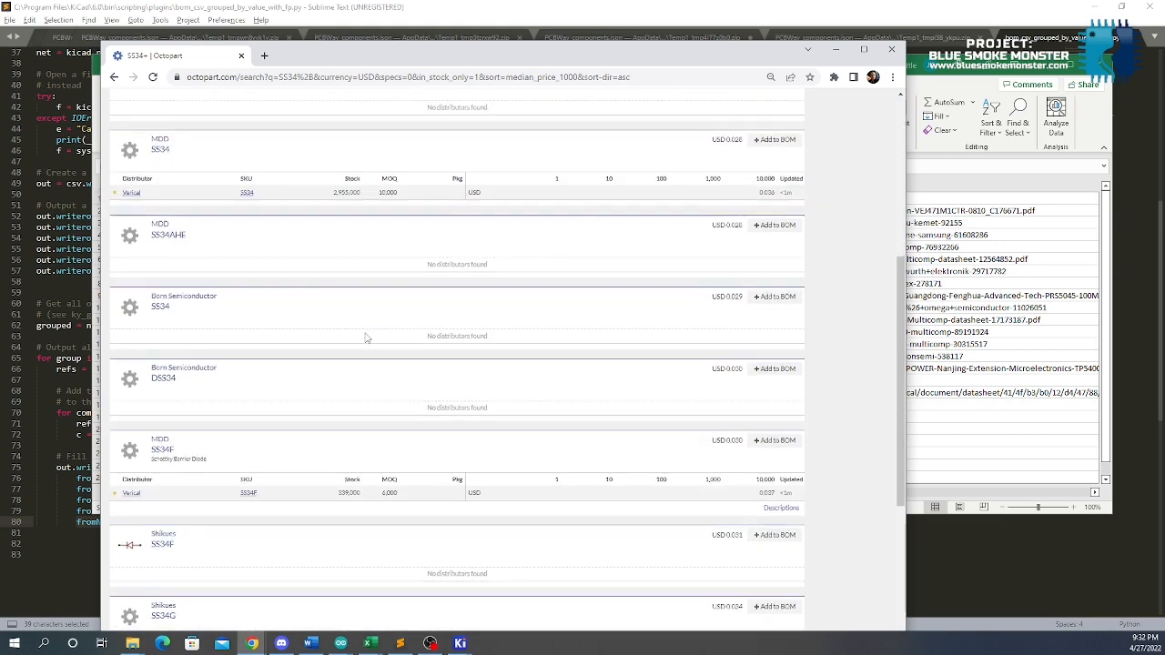
scroll(293, 390, "up", 15)
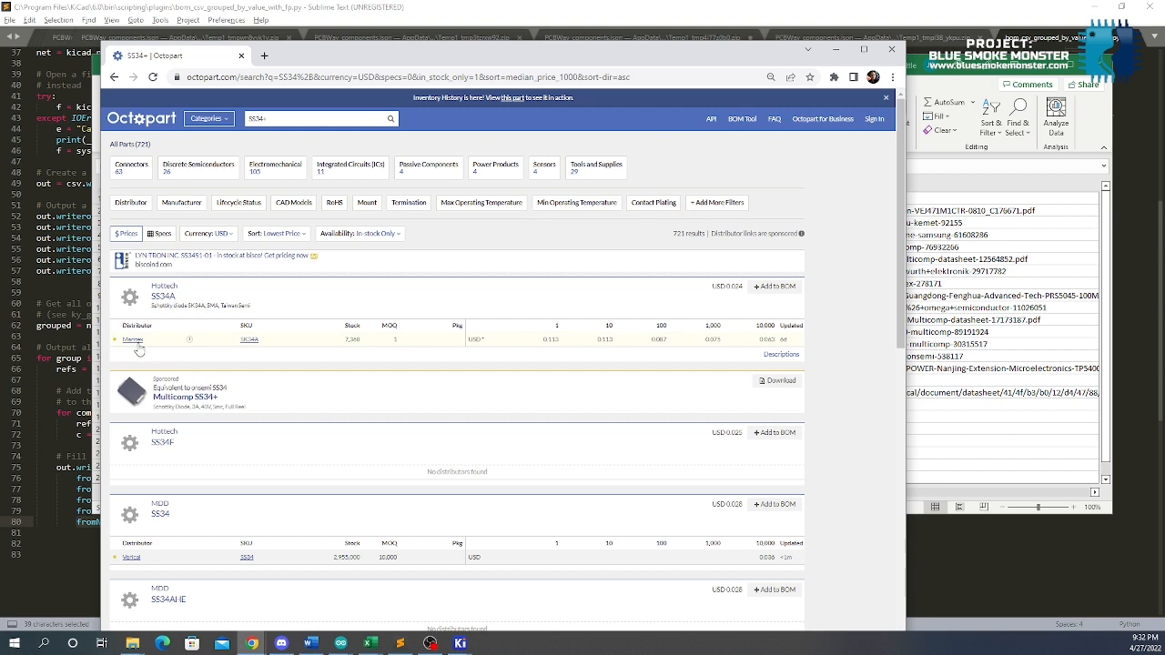
left_click(174, 405)
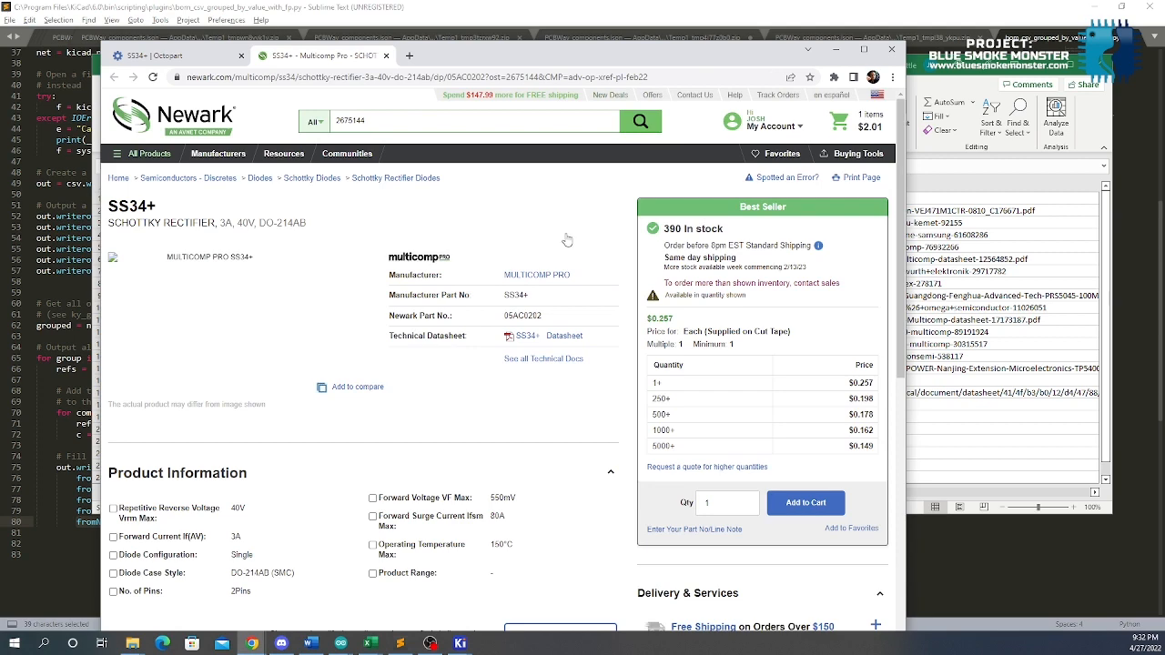
left_click(386, 56)
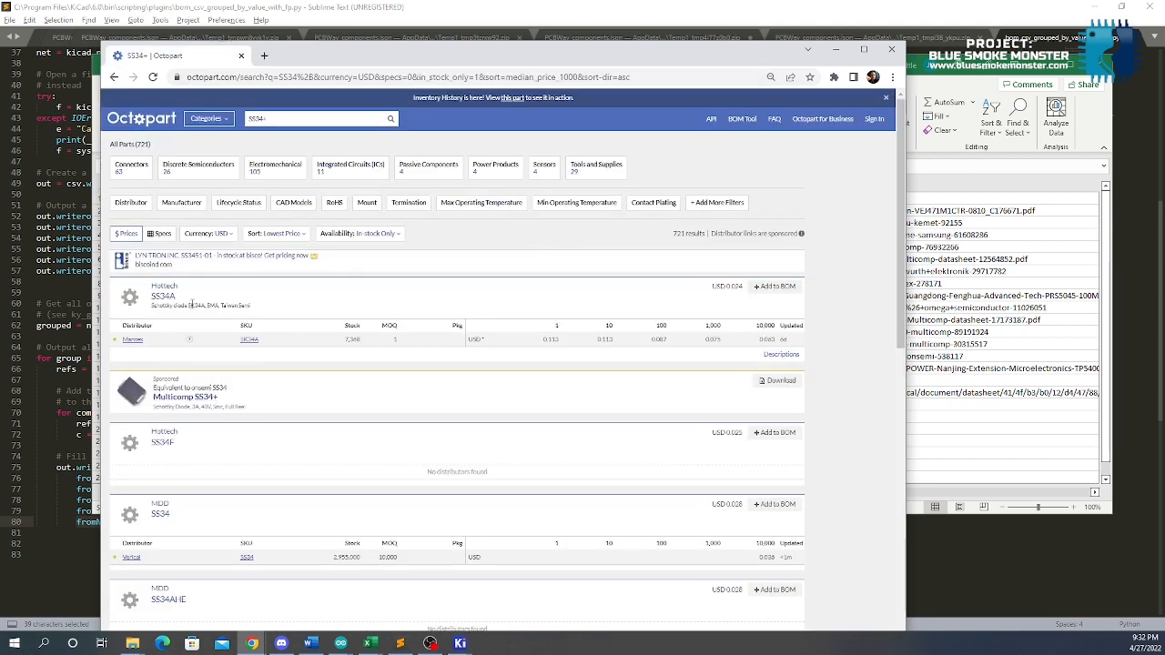
Search Octopart for SS34A and look over the listed manufacturers' distributor offers
left_click(359, 118)
key("BackSpace")
type("A")
key("Return")
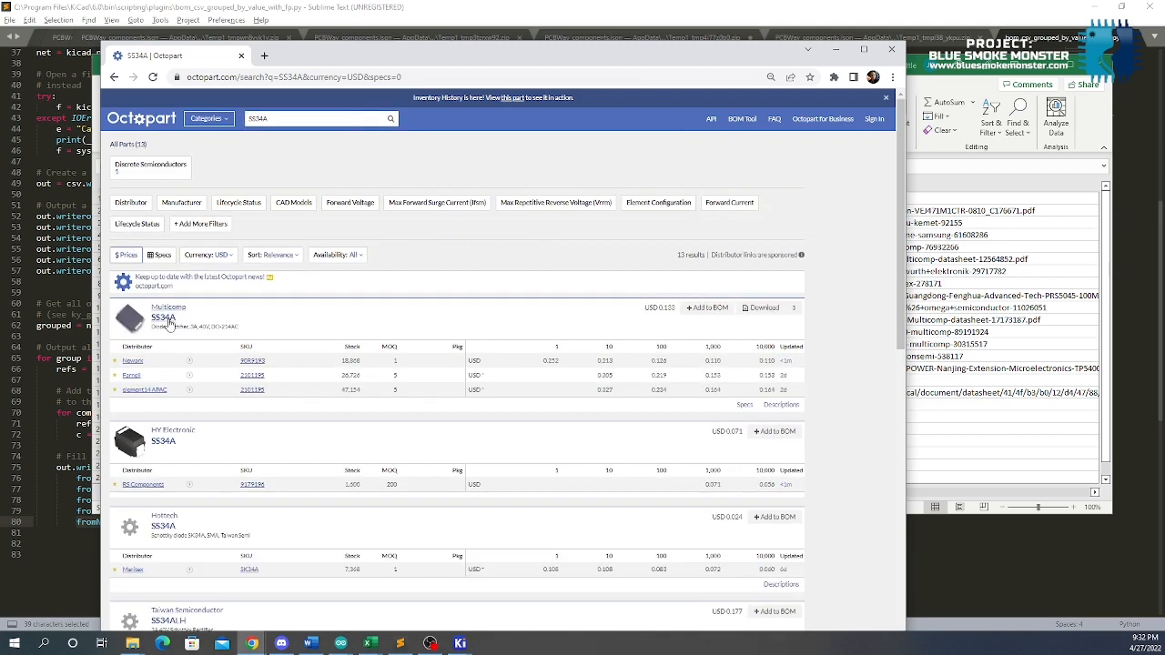
scroll(169, 325, "down", 2)
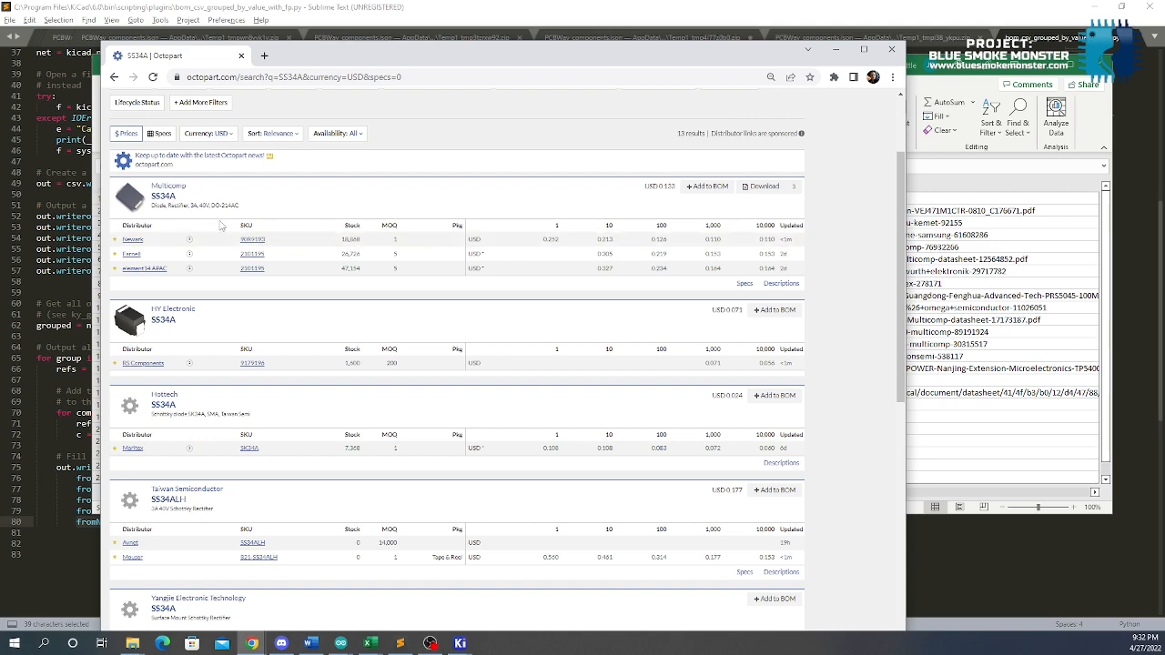
Return to the BOM spreadsheet, re-enter SS34+ as the D1, D2 value and set their manufacturer part number to SS34A
left_click(953, 71)
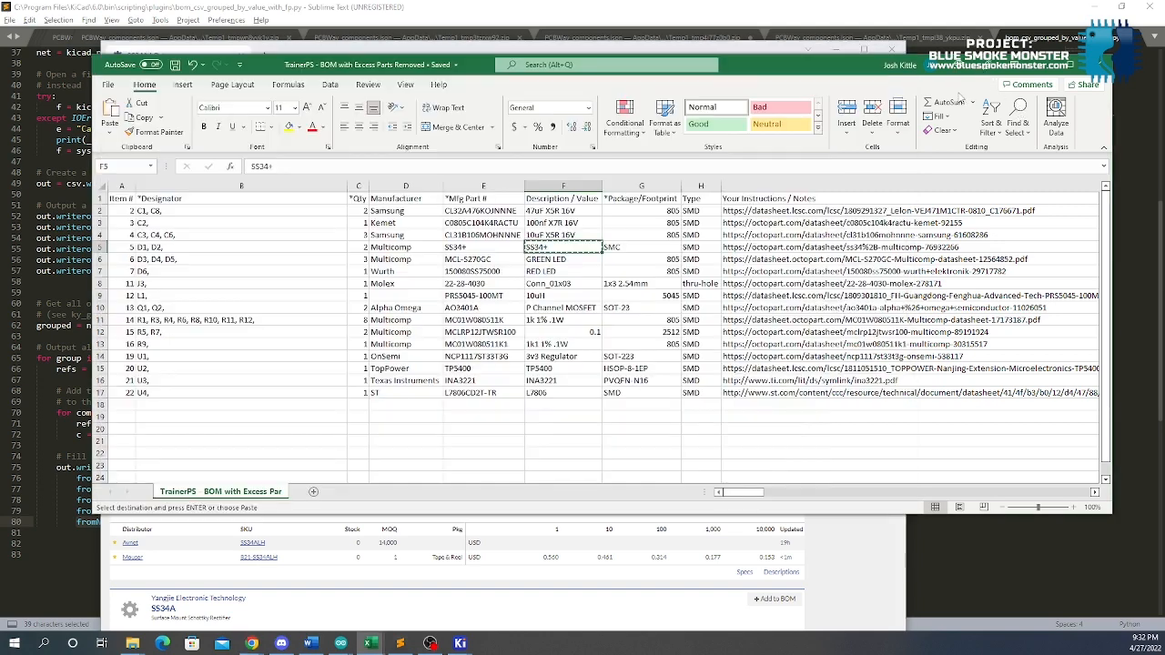
type("SS")
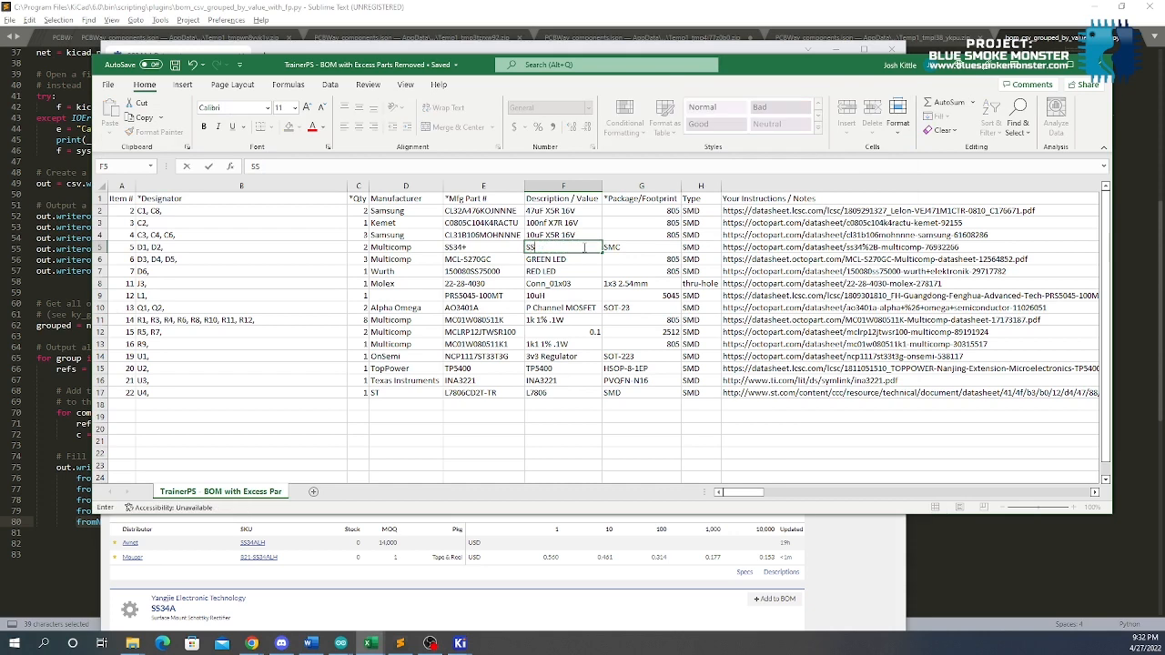
type("34+")
key("Left")
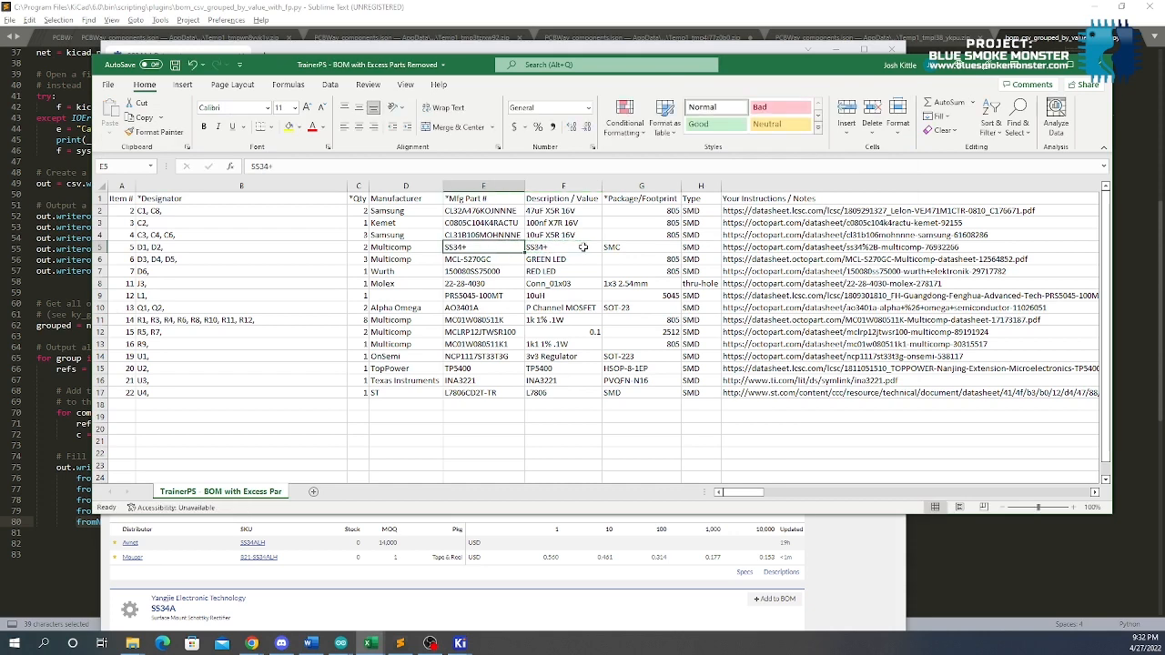
type("SS")
key("ctrl+Return")
key("alt+Tab")
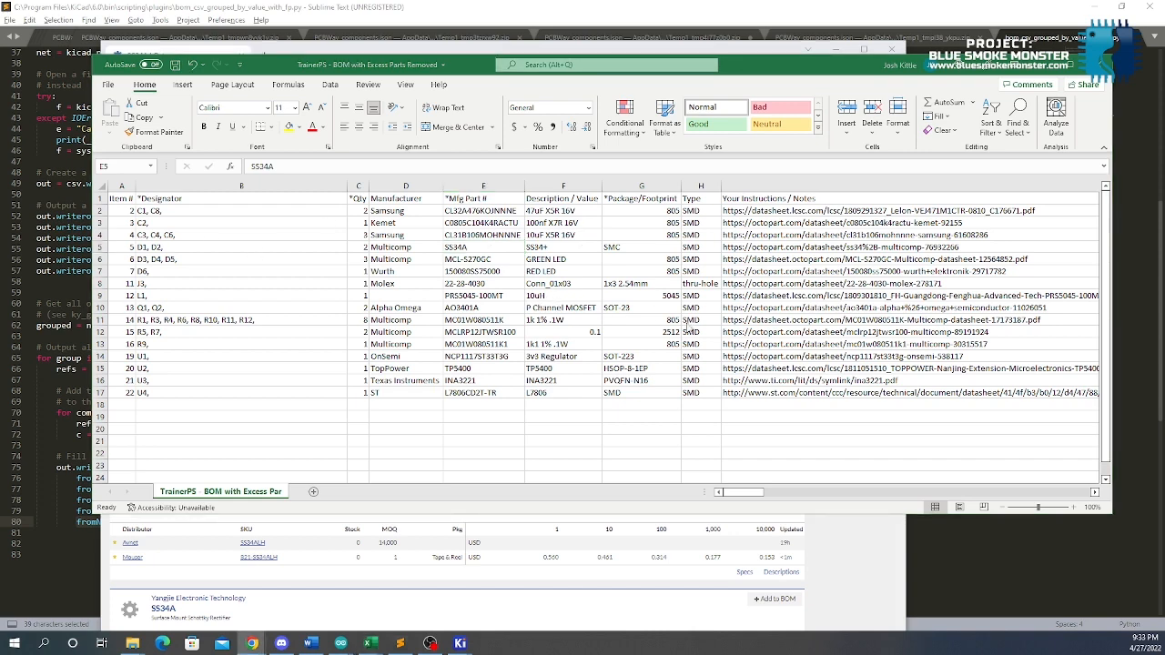
Check the remaining parts rows, go along the R9 resistor row and save the BOM workbook
scroll(596, 311, "down", 1)
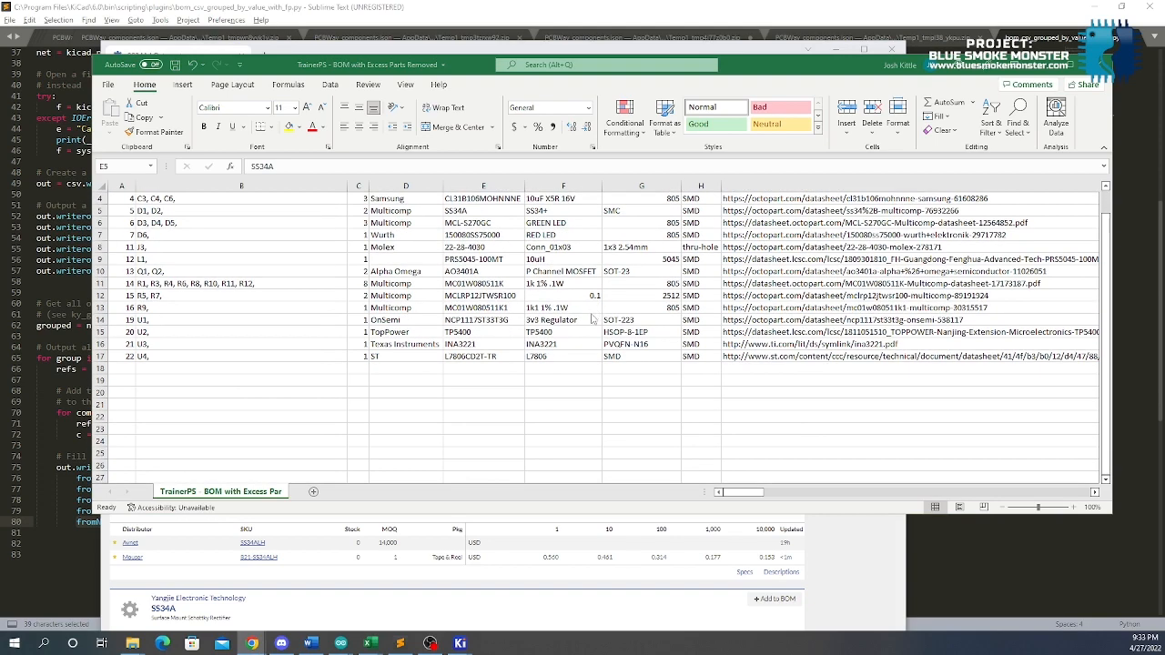
scroll(597, 316, "up", 1)
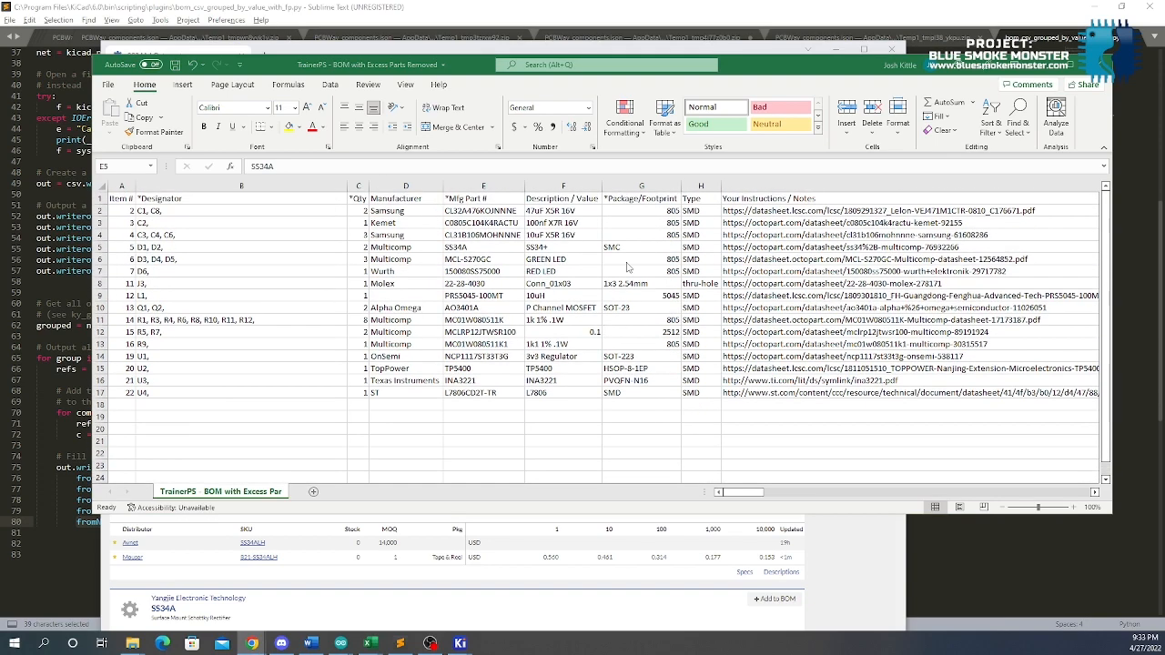
left_click(537, 338)
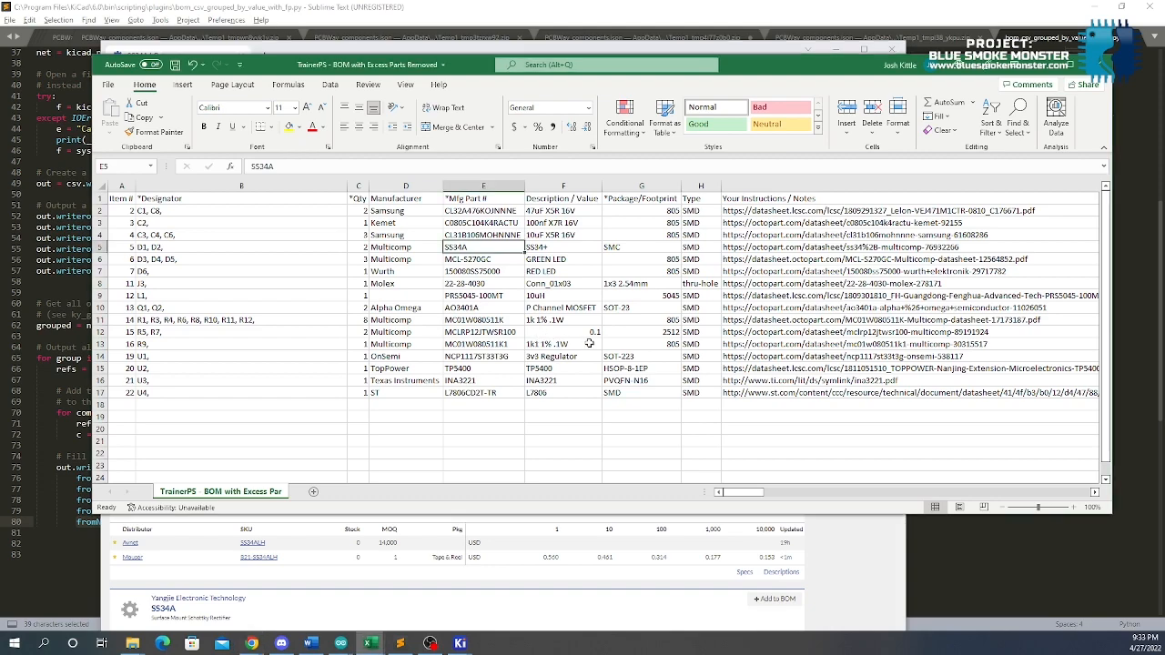
left_click(623, 344)
key("Right")
key("Right")
key("Right")
key("Left")
key("Left")
key("Left")
key("Left")
key("Left")
key("Left")
key("Left")
key("Left")
key("Left")
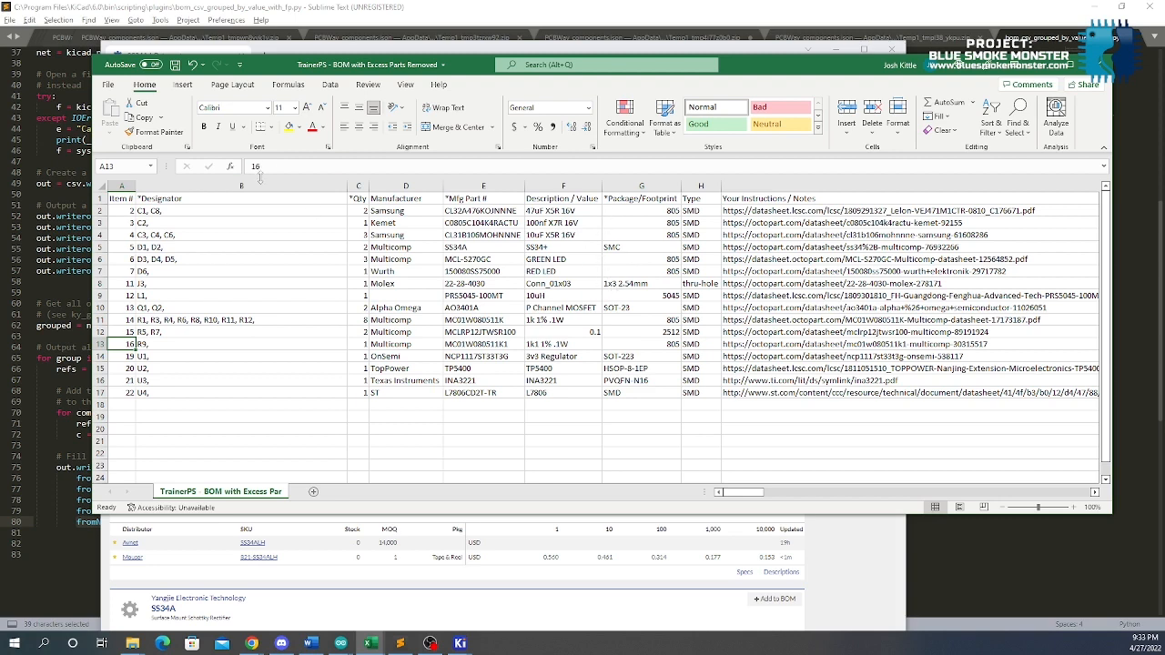
left_click(176, 64)
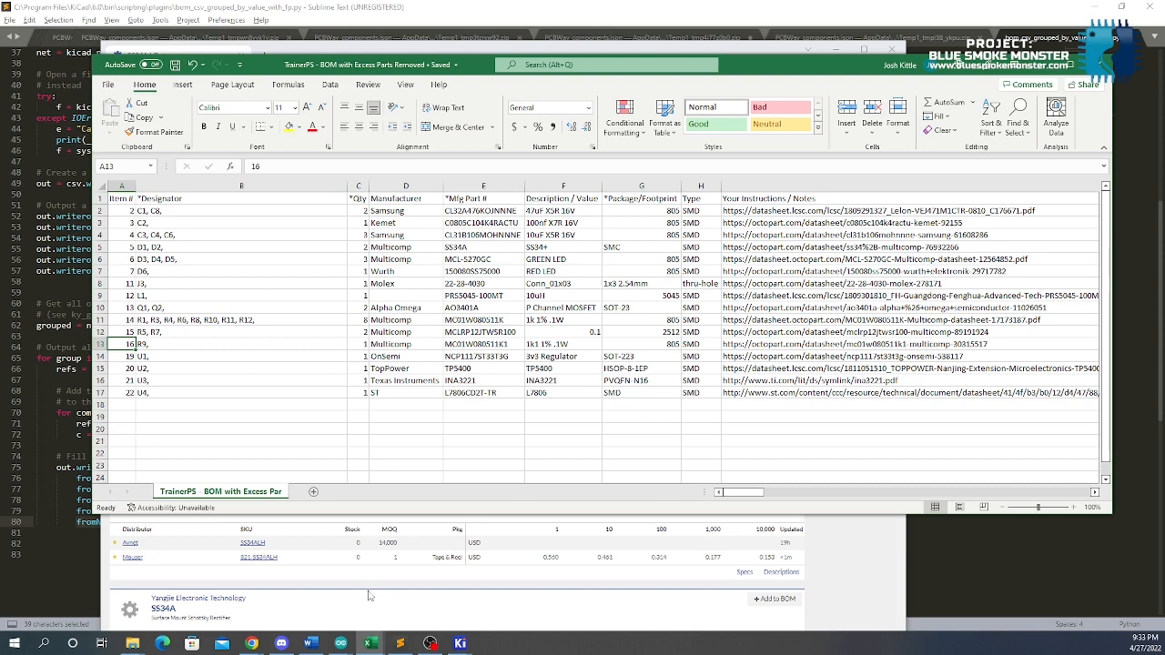
Switch to KiCad's 3D Viewer to examine the board, and close the viewer
mouse_move(459, 644)
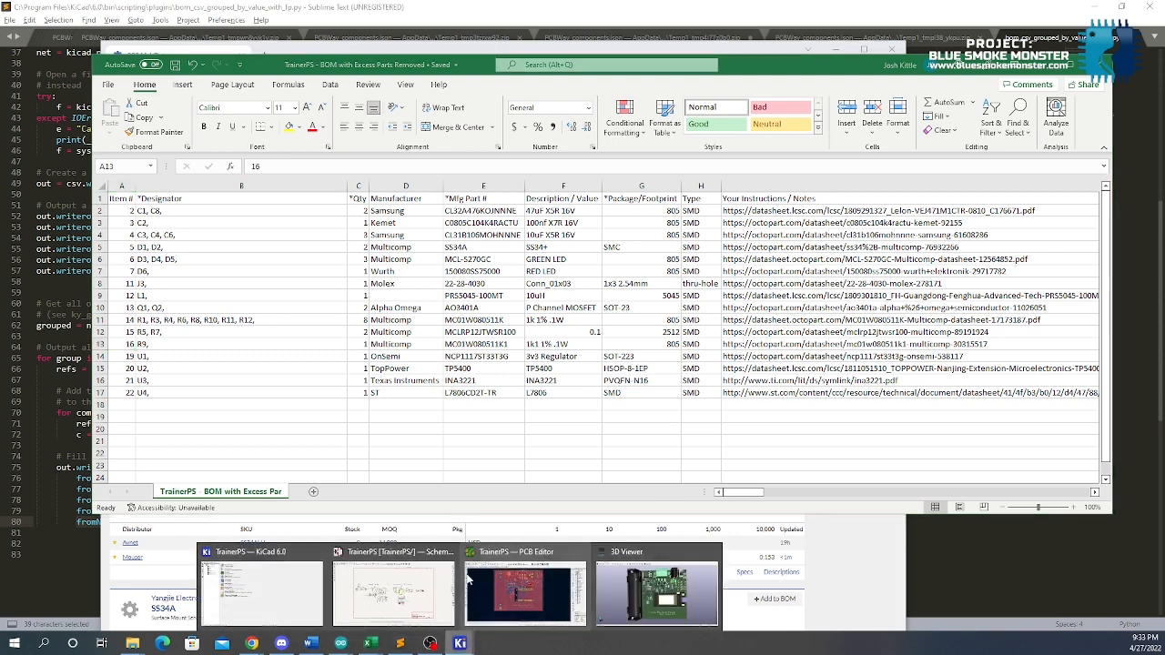
left_click(650, 601)
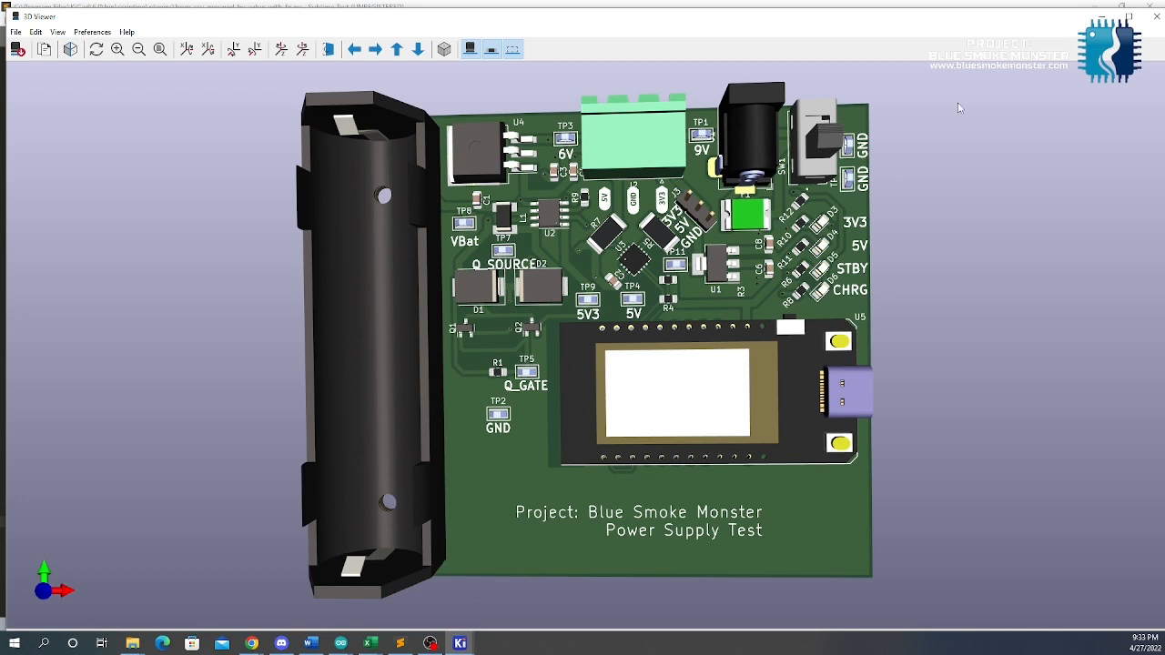
left_click(1157, 19)
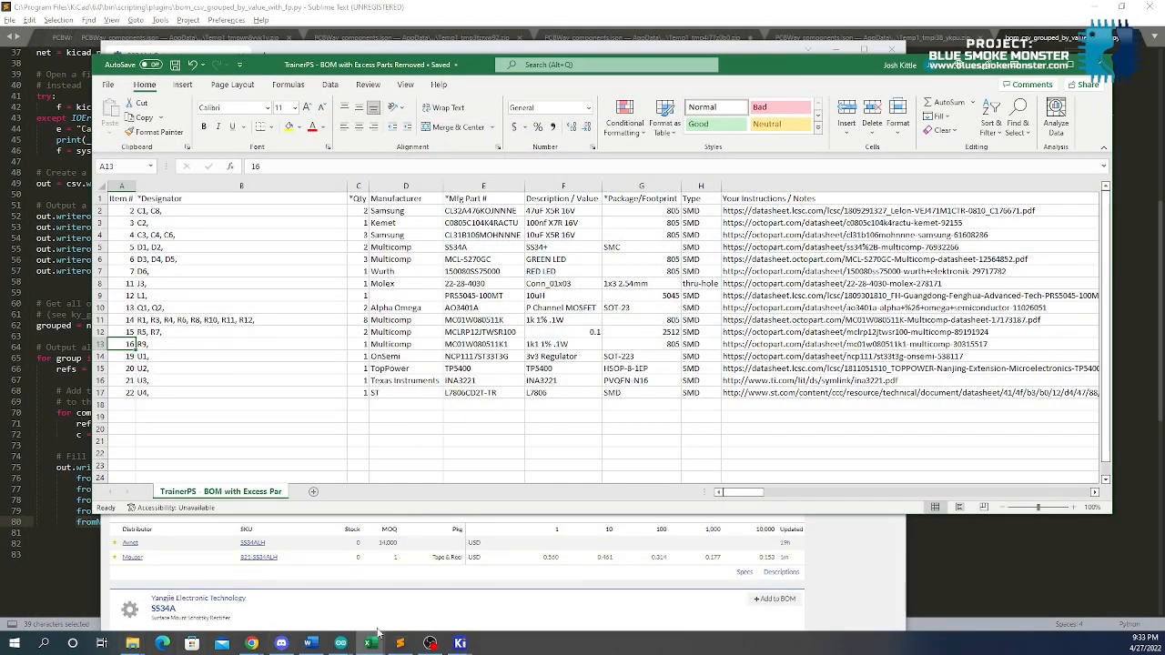
Switch to KiCad's Schematic Editor and close the Symbol Fields Table
mouse_move(459, 644)
left_click(507, 598)
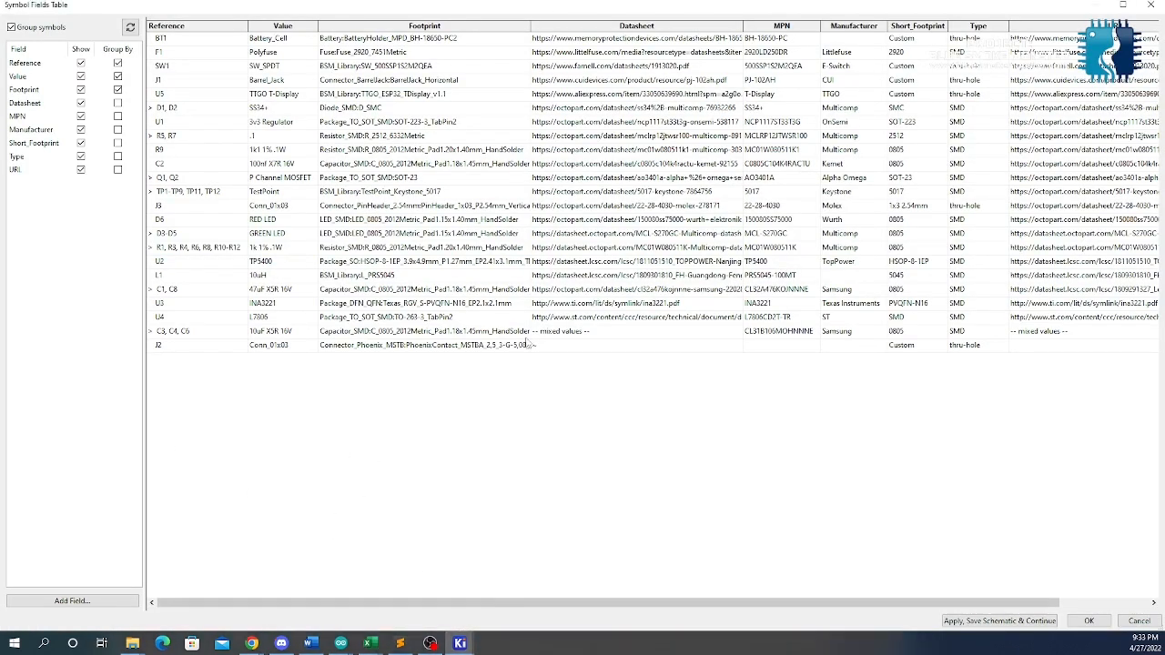
left_click(1150, 6)
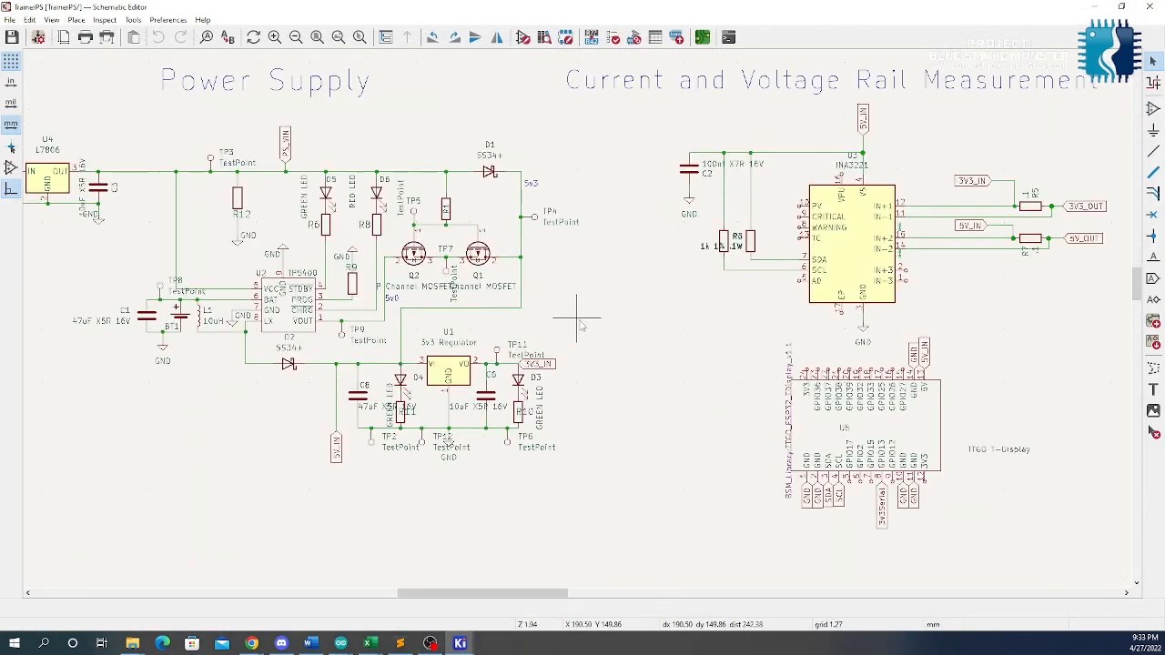
Find the D_Zener symbol by filtering for "zener" and load it for placement below diode D2 in the power supply circuit
scroll(344, 401, "left", 1)
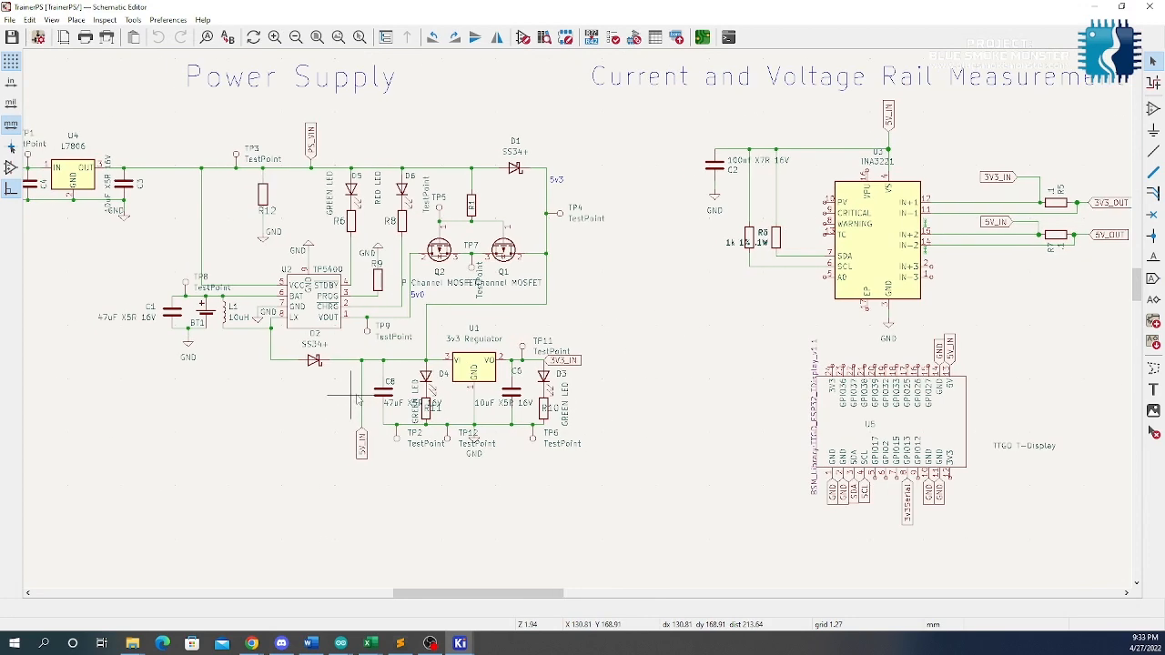
scroll(355, 399, "up", 2)
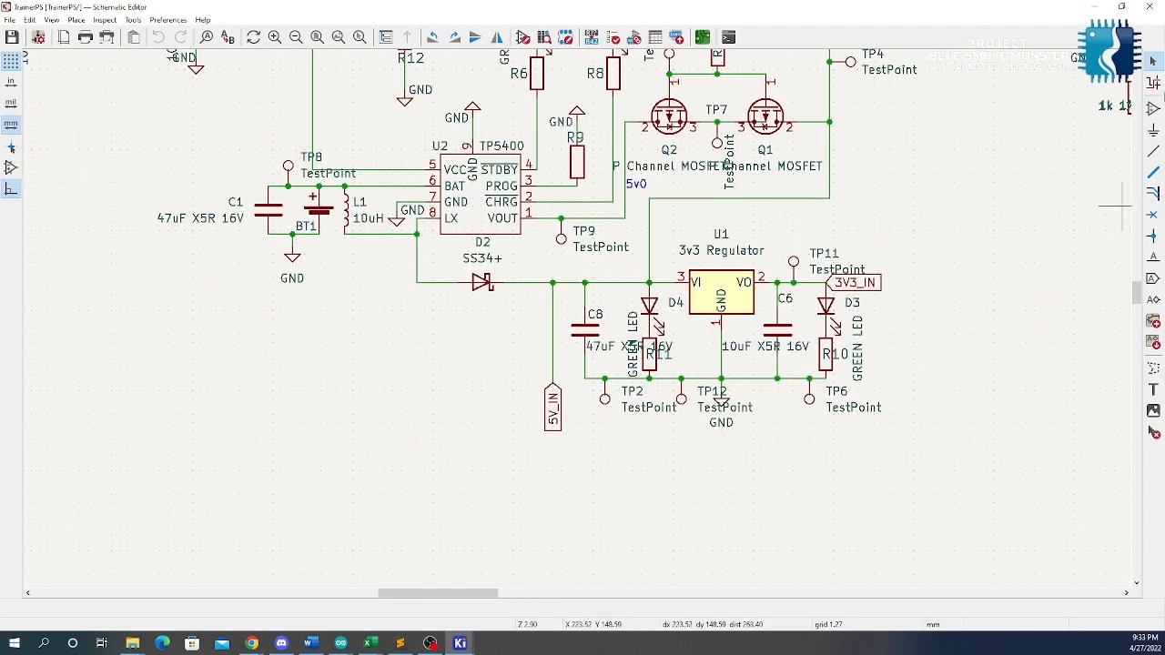
left_click(1152, 107)
left_click(441, 326)
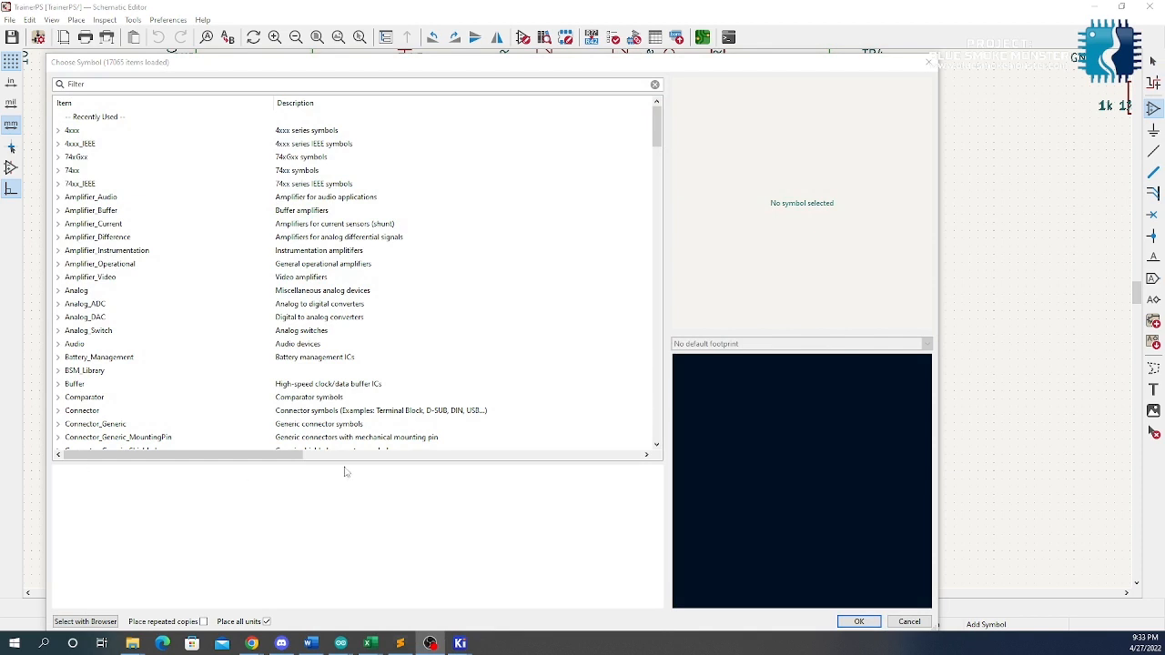
left_click(177, 85)
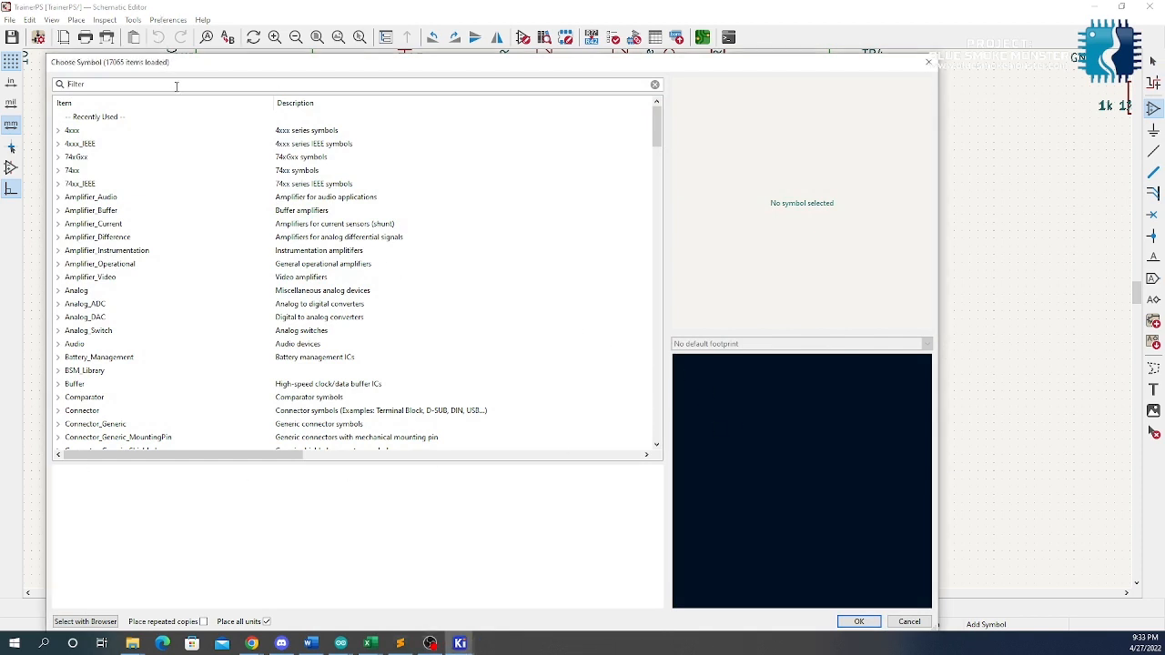
type("zener")
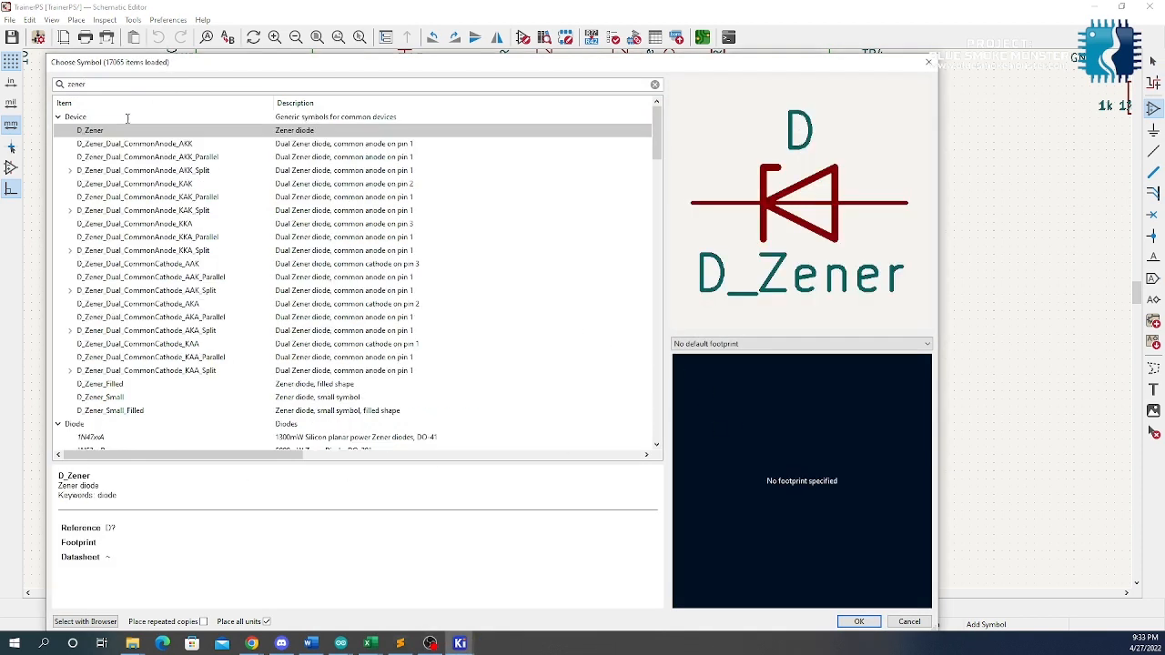
double_click(238, 130)
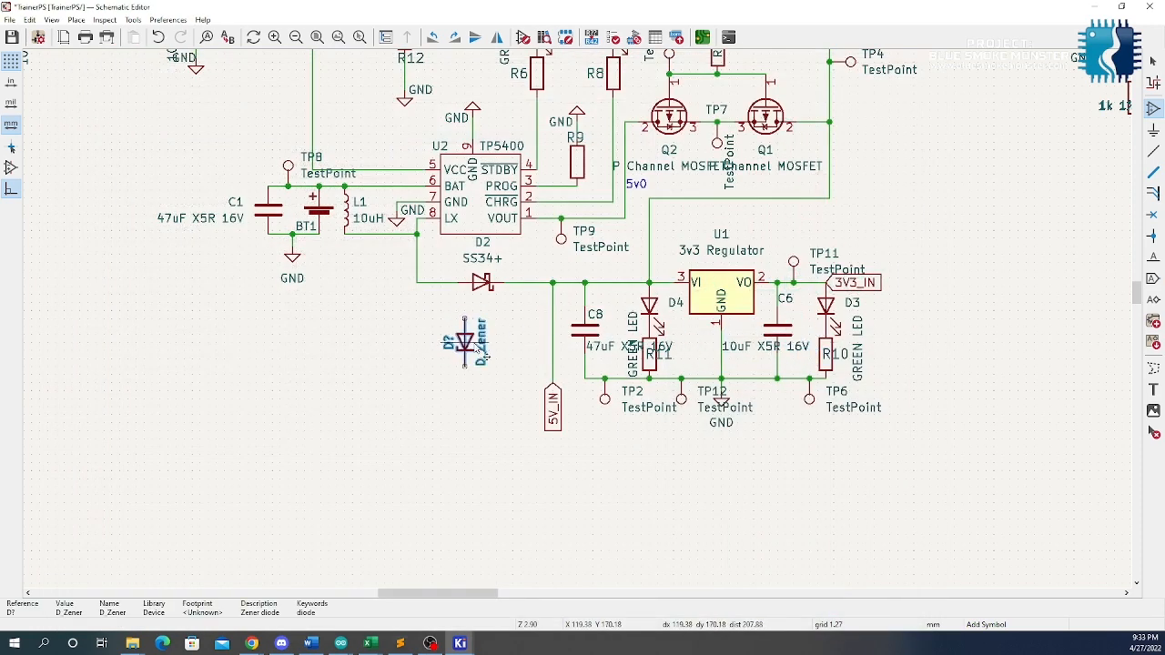
Rotate the Zener diode so its cathode points up and place it beneath the wire between D2 and the 5V_IN branch
key("r")
key("r")
key("r")
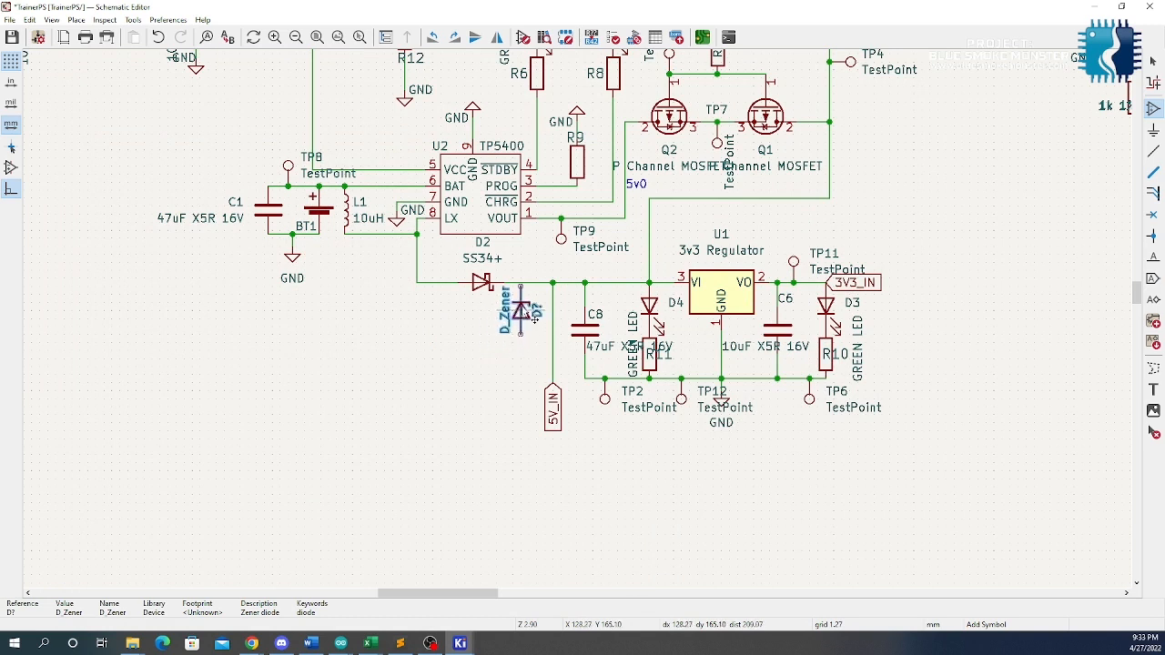
scroll(534, 318, "up", 4)
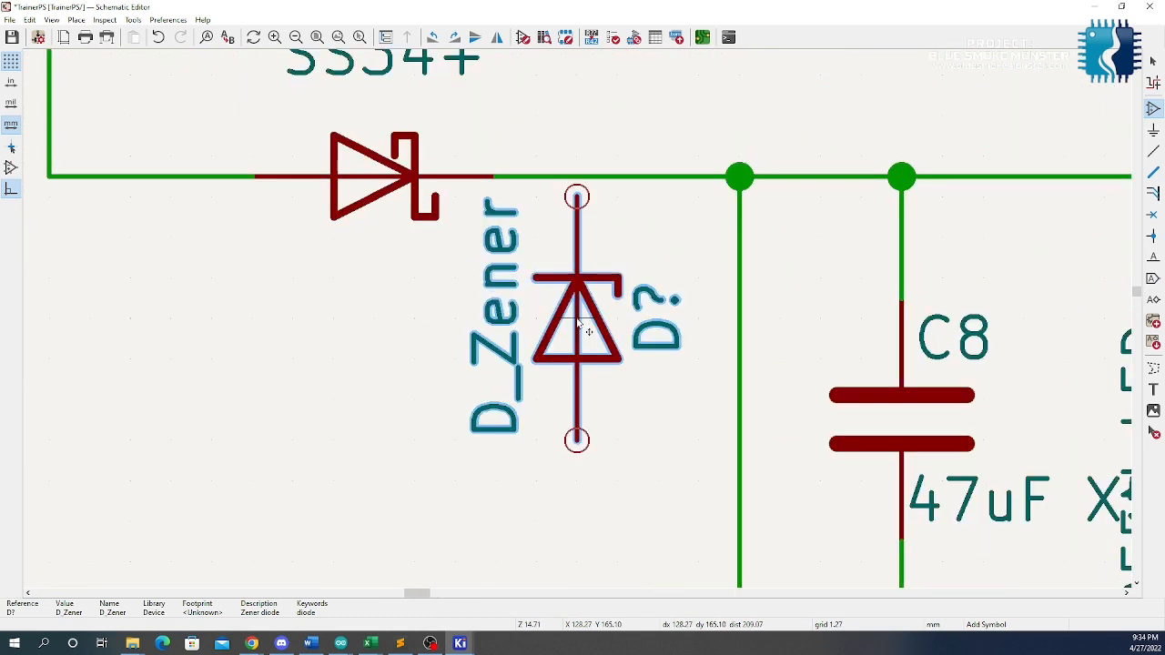
scroll(578, 325, "down", 1)
left_click(576, 320)
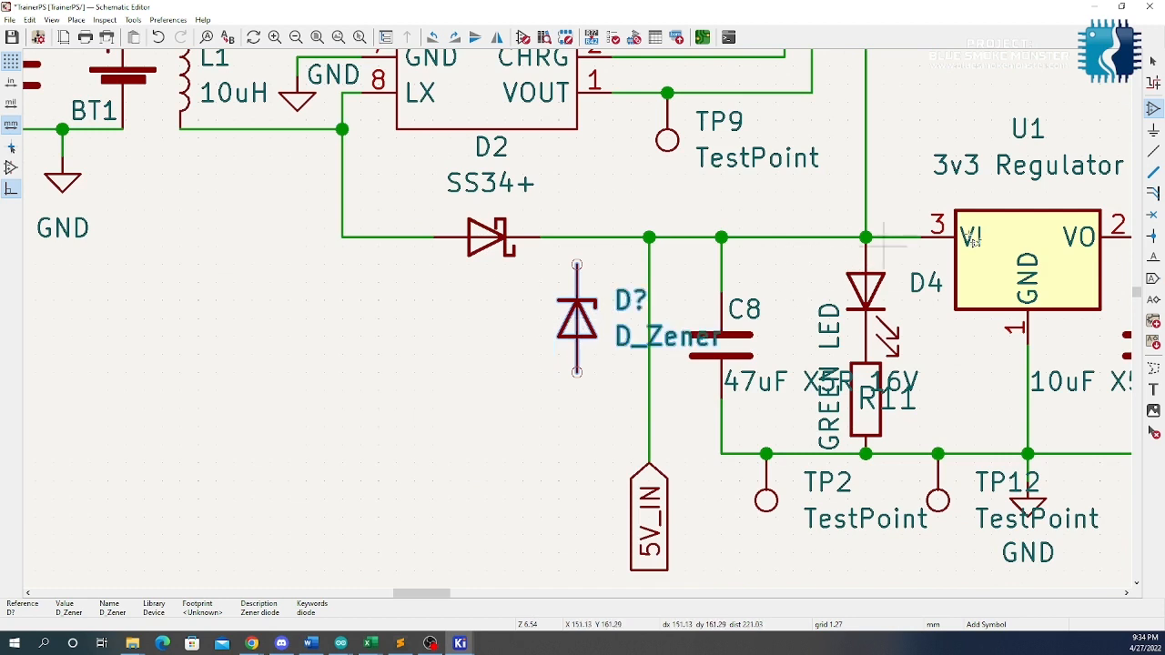
key("Escape")
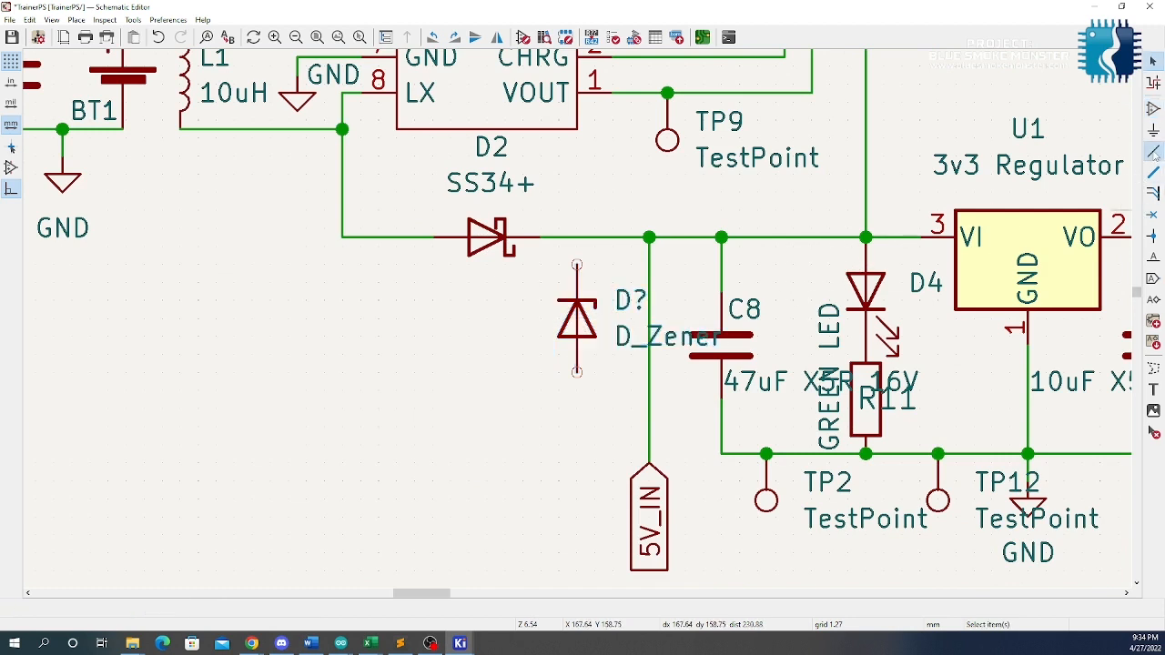
Draw a wire from the Zener's cathode to the D2 output line and undo it
left_click(1153, 151)
scroll(793, 228, "up", 3)
scroll(537, 357, "down", 2)
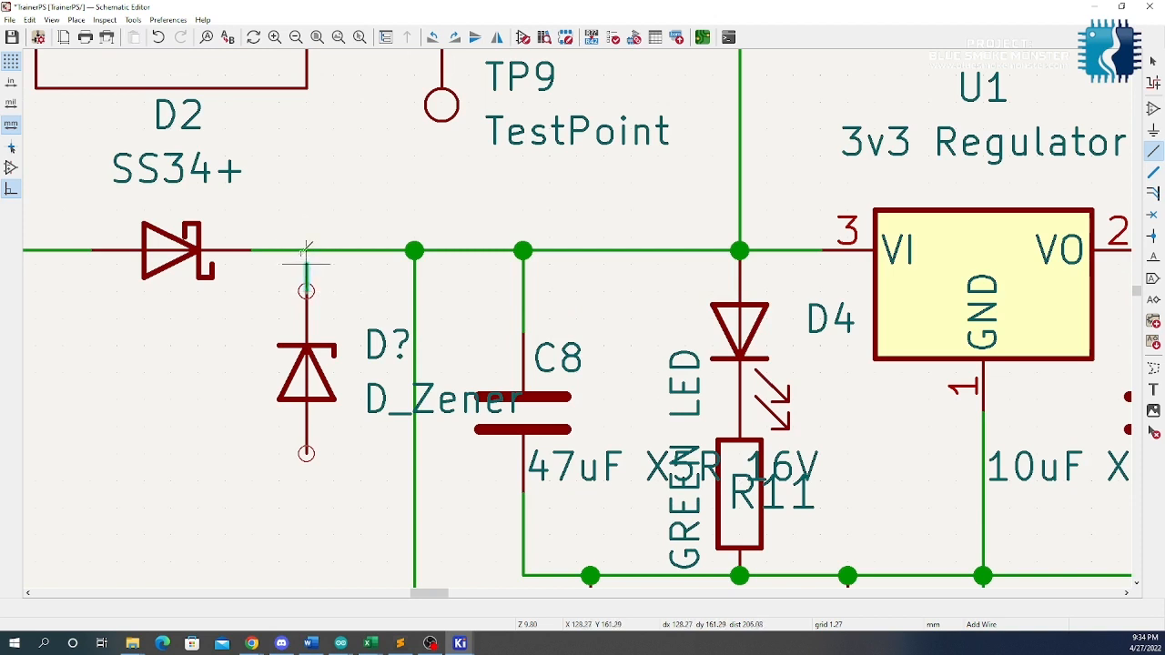
left_click(306, 250)
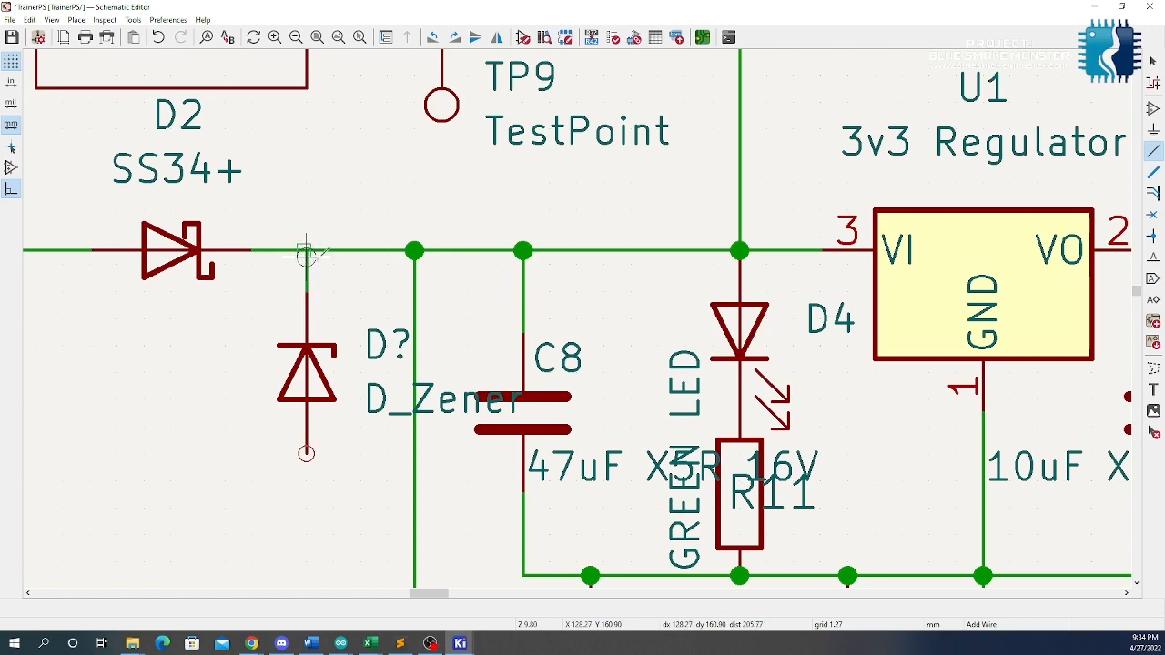
key("Escape")
key("ctrl+z")
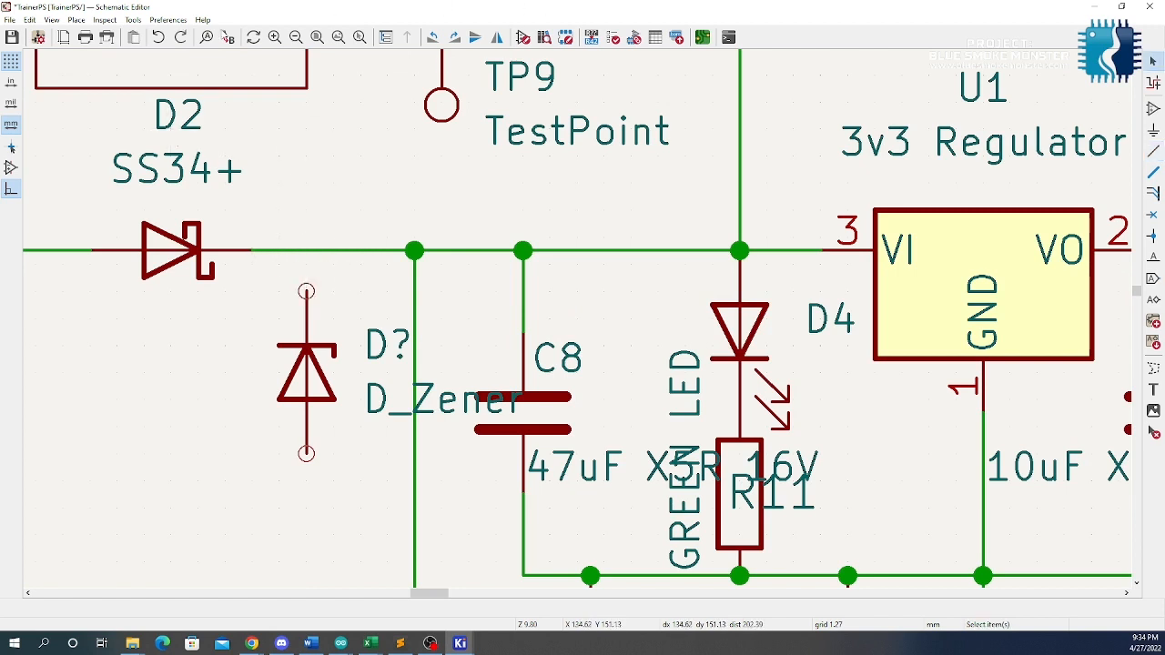
Start a wire directly from the Zener's open upper pin, join it to the D2 output line and undo it
scroll(278, 309, "up", 4)
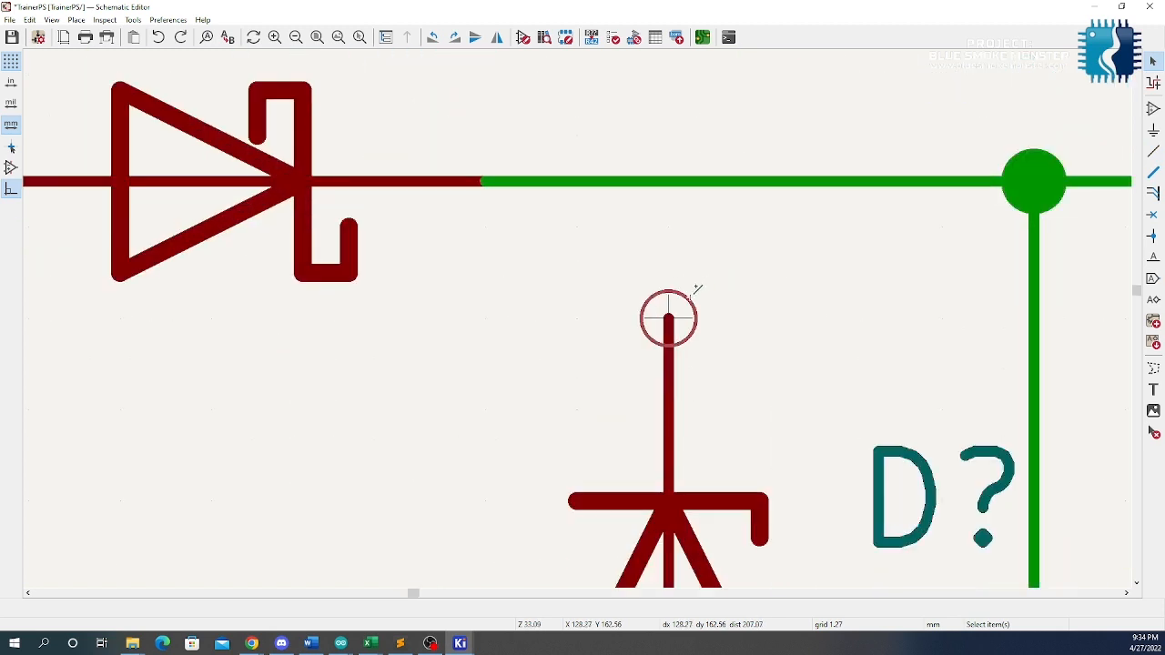
left_click(696, 290)
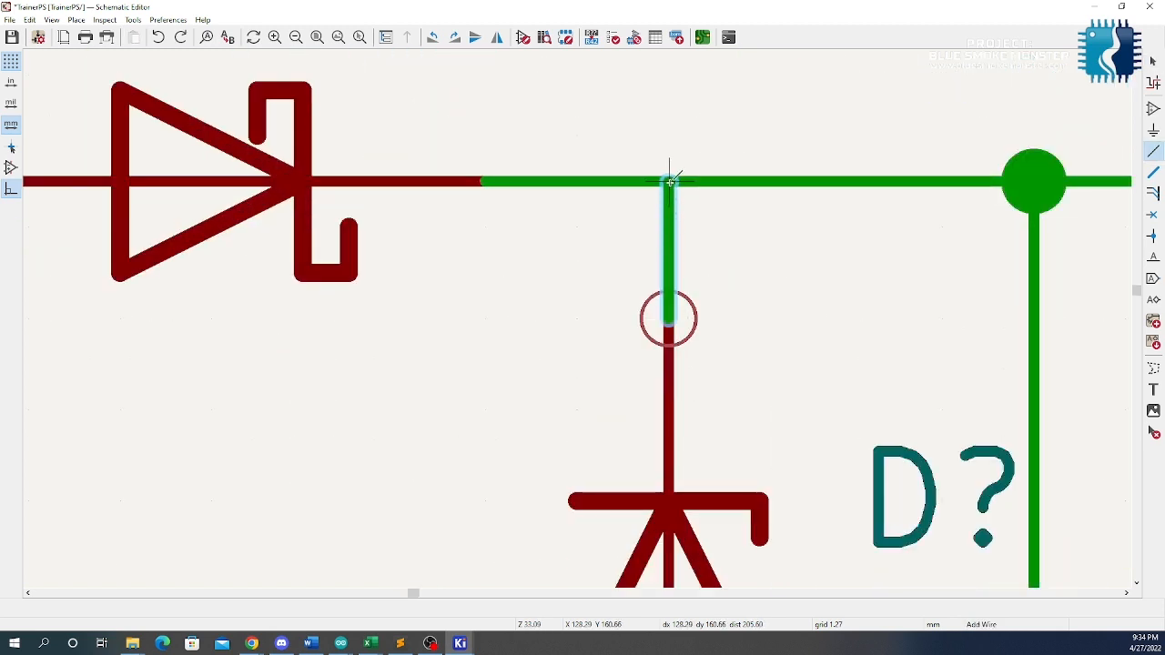
left_click(669, 182)
key("Escape")
key("ctrl+z")
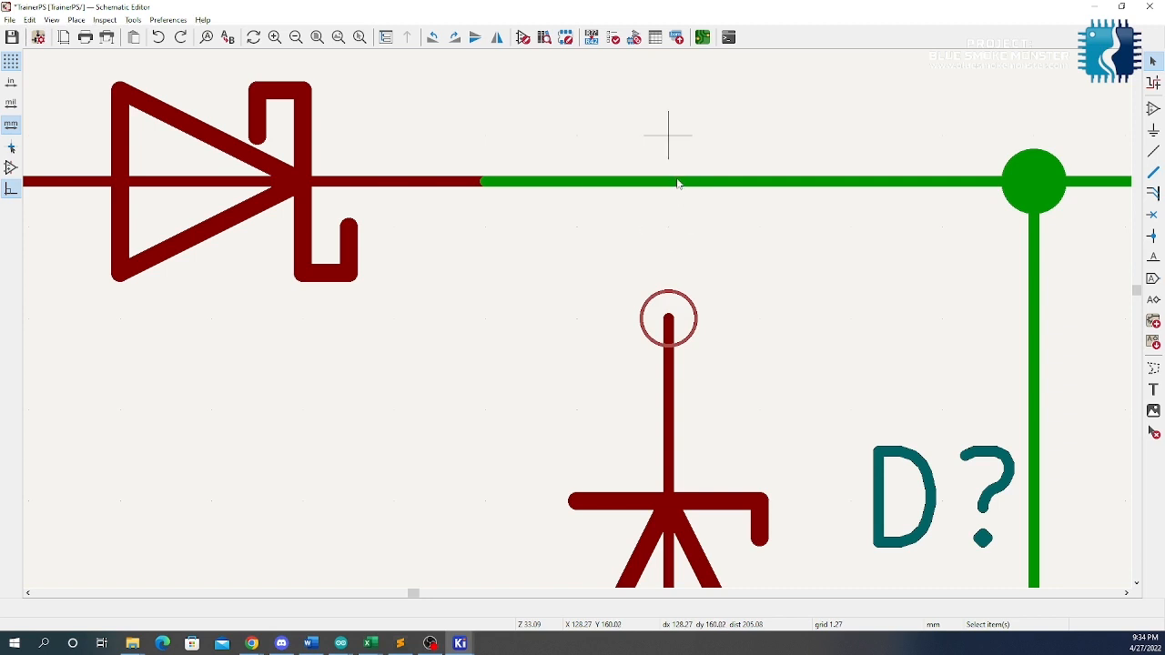
Use the Add Wire tool to connect the Zener's upper pin to the horizontal line again, and undo that connection
left_click(1153, 151)
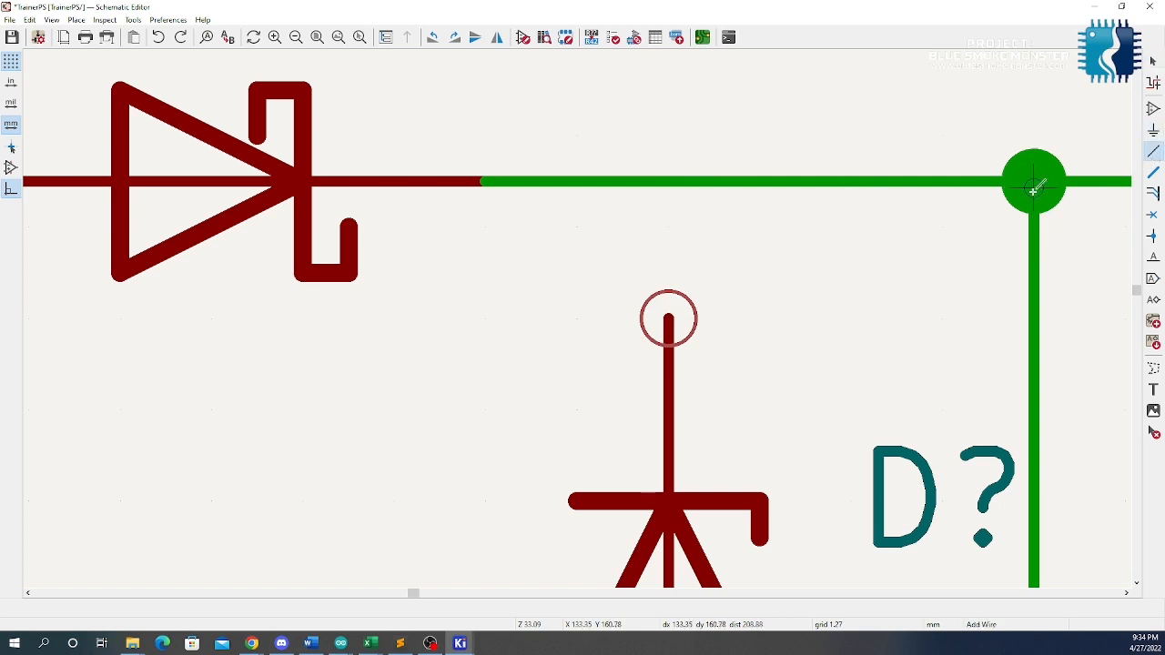
left_click(668, 318)
left_click(669, 181)
key("ctrl+z")
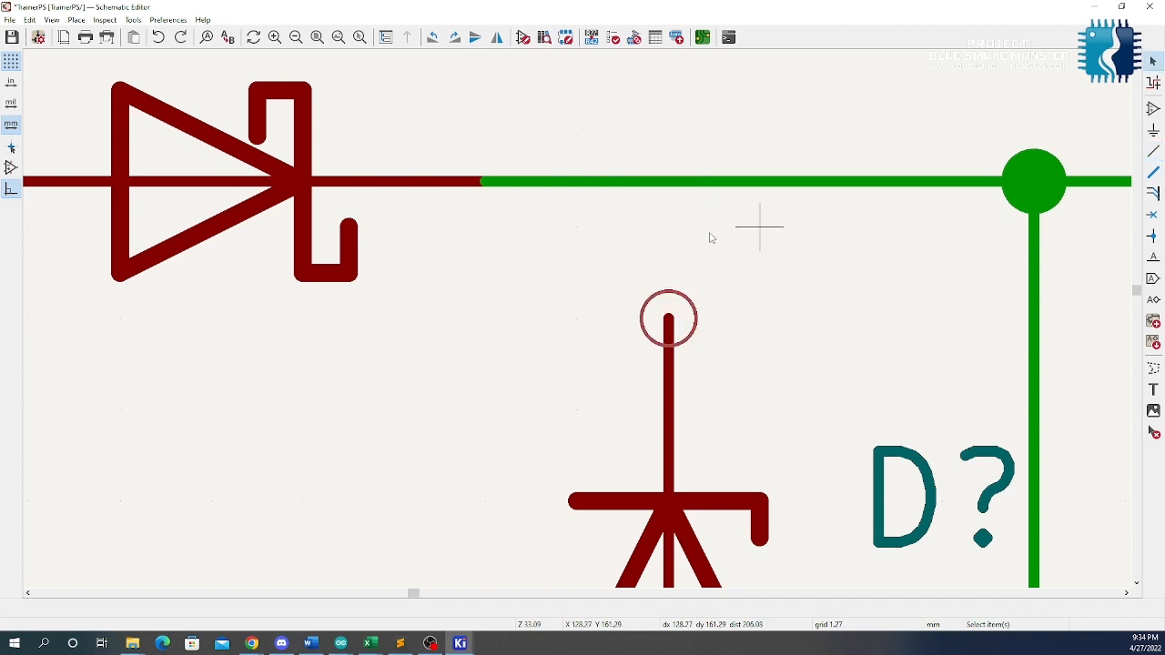
Try to wire the Zener's upper pin up past the D2 output line, shift the diode itself, and undo both edits
key("w")
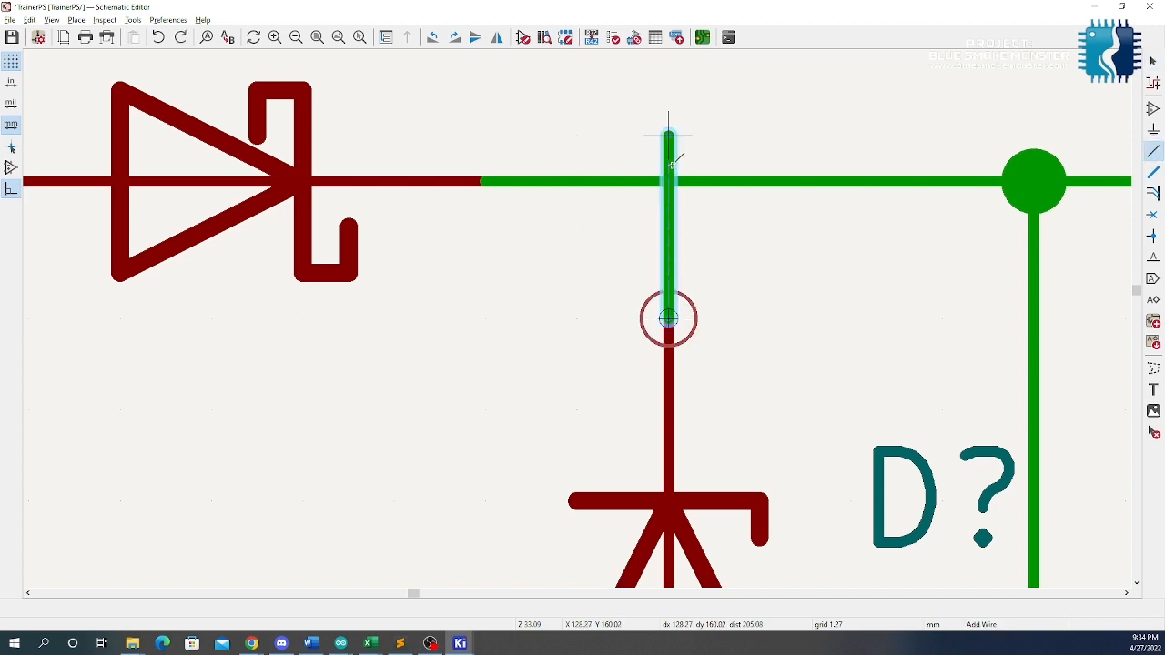
left_click(672, 182)
left_click(670, 185)
key("ctrl+z")
scroll(665, 209, "down", 3)
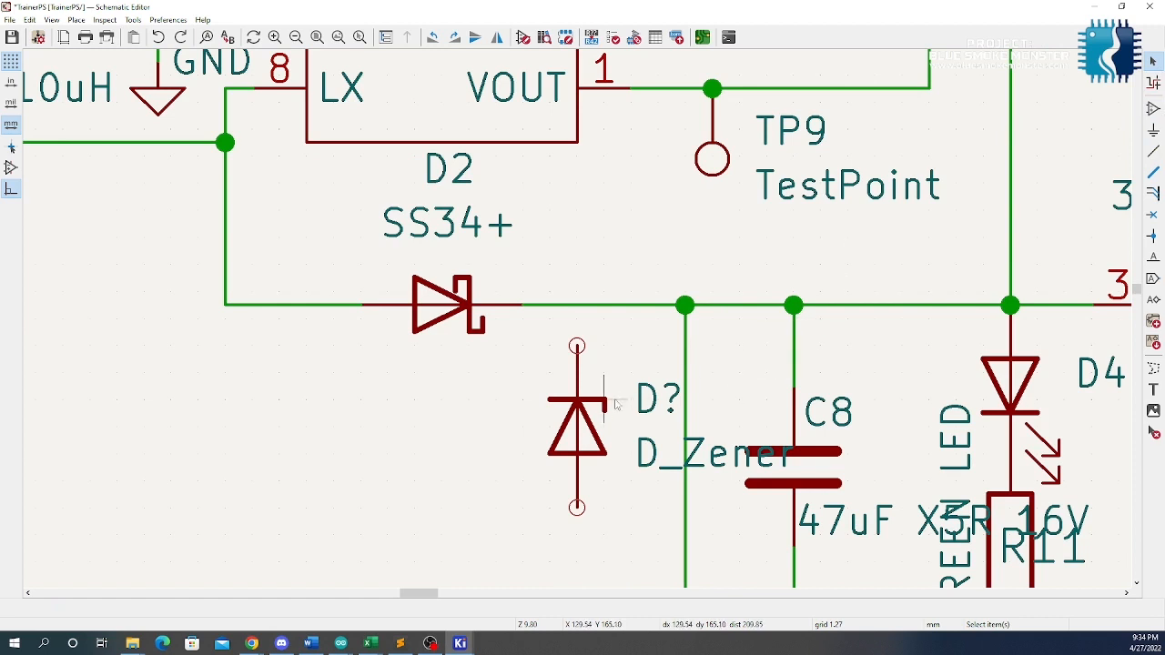
left_click_drag(552, 344, 551, 398)
key("ctrl+z")
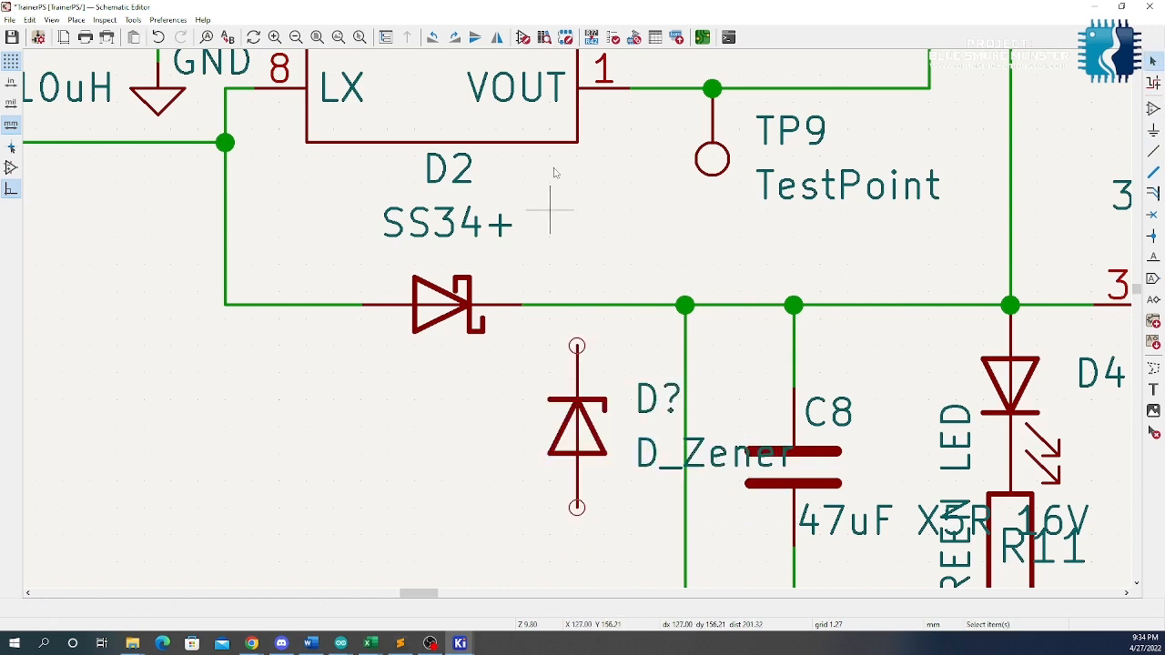
Set the schematic's current grid to 0.13 mm (0.005 in) in the grid settings
left_click(52, 19)
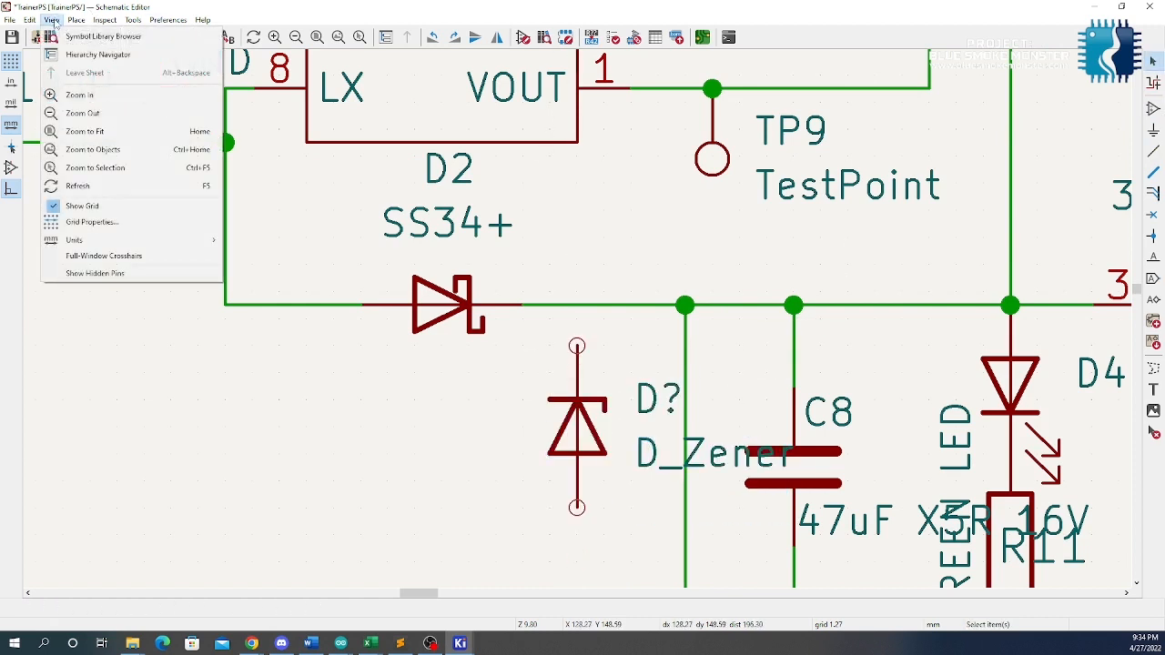
left_click(91, 220)
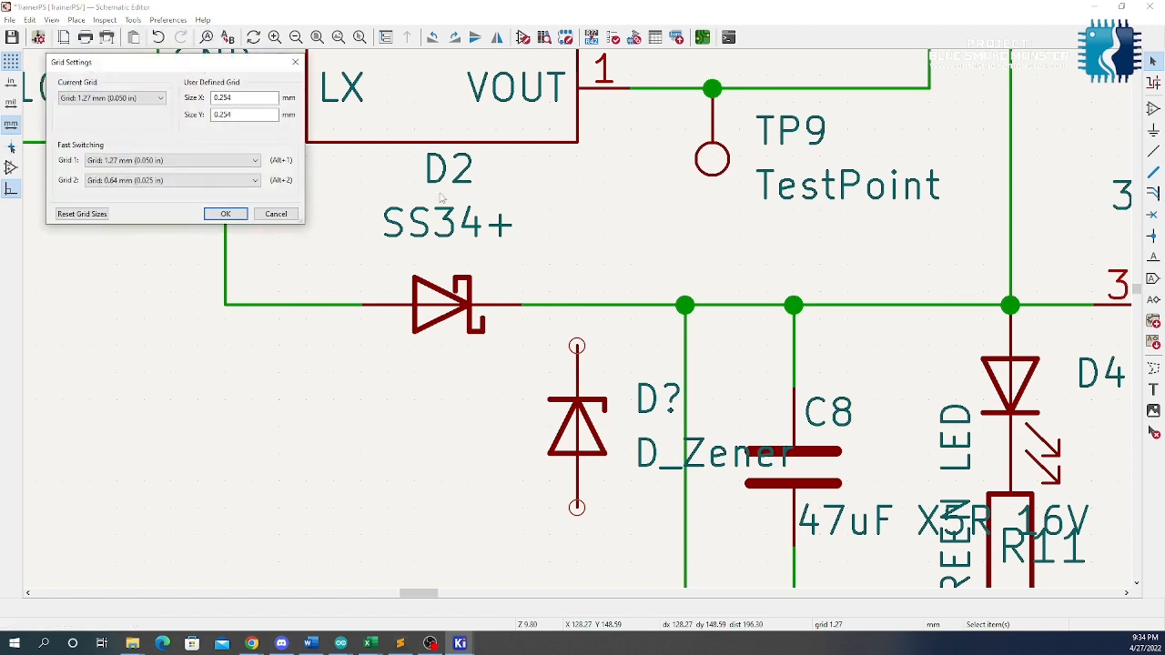
left_click(171, 162)
left_click(171, 162)
left_click(143, 94)
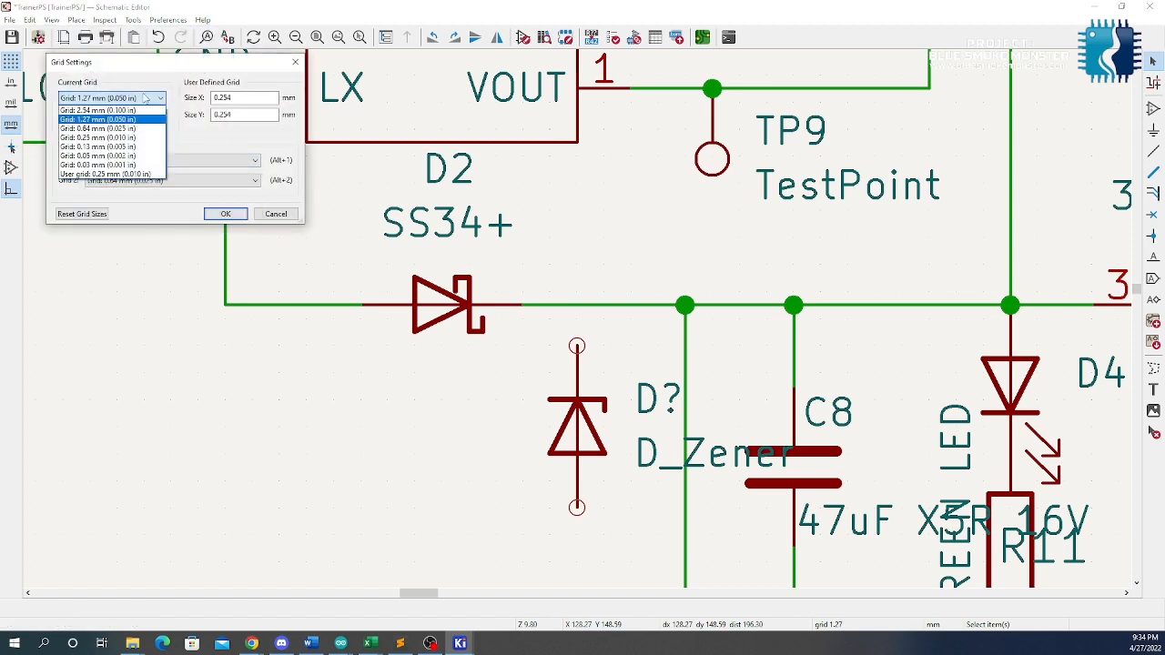
left_click(141, 164)
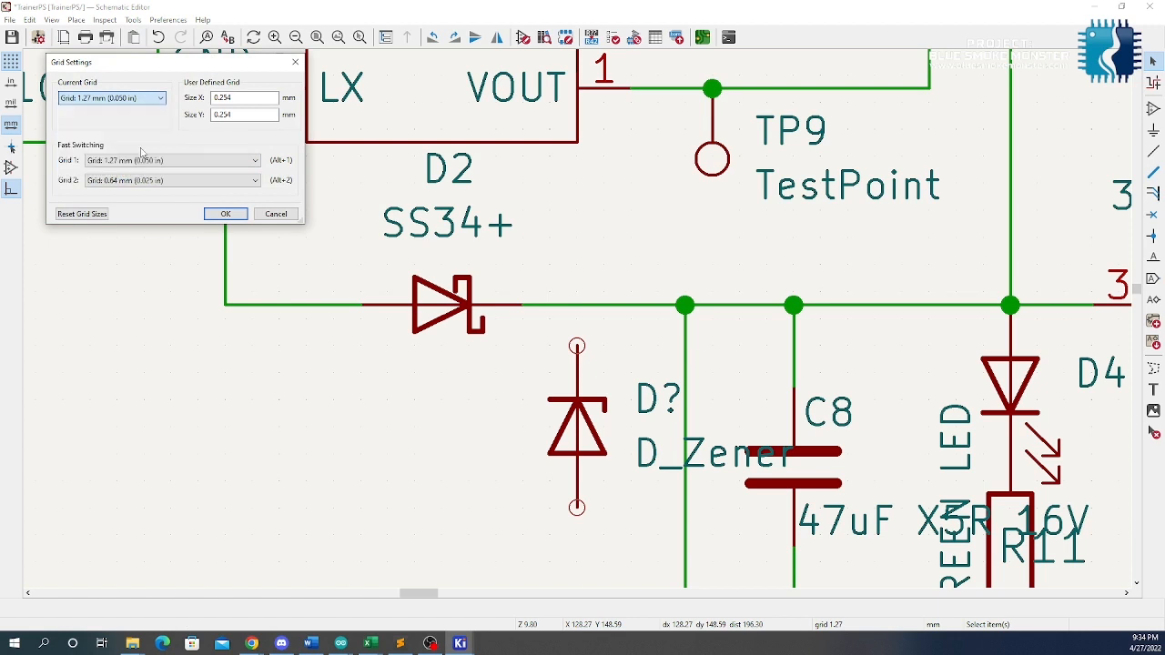
left_click(225, 212)
Move the Zener diode up so its cathode pin joins the D2 output line directly, between D2 and the 5V_IN branch
left_click_drag(585, 435, 561, 392)
scroll(566, 334, "up", 3)
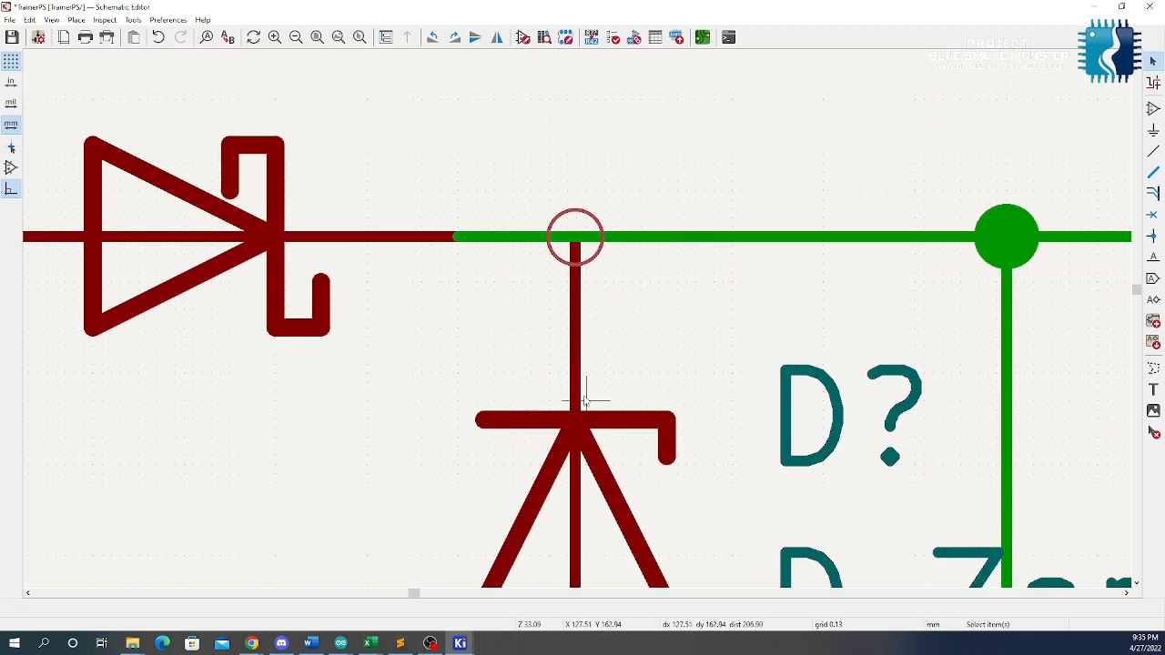
left_click_drag(580, 431, 575, 510)
left_click(592, 510)
left_click(611, 339)
scroll(613, 338, "down", 3)
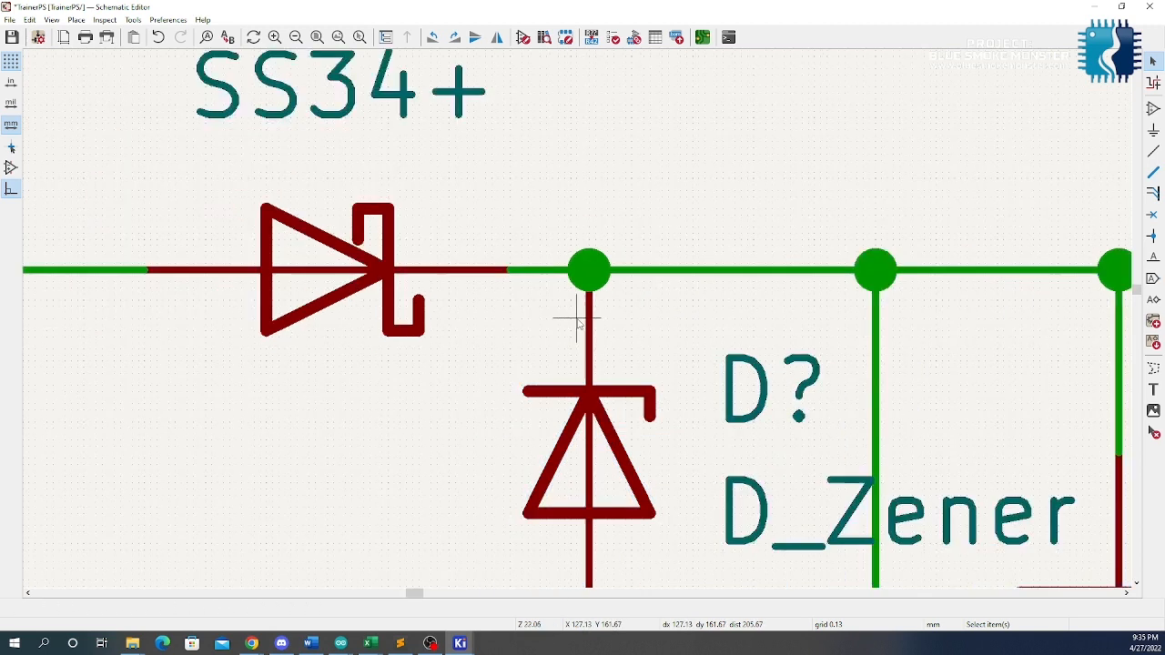
scroll(784, 412, "down", 1)
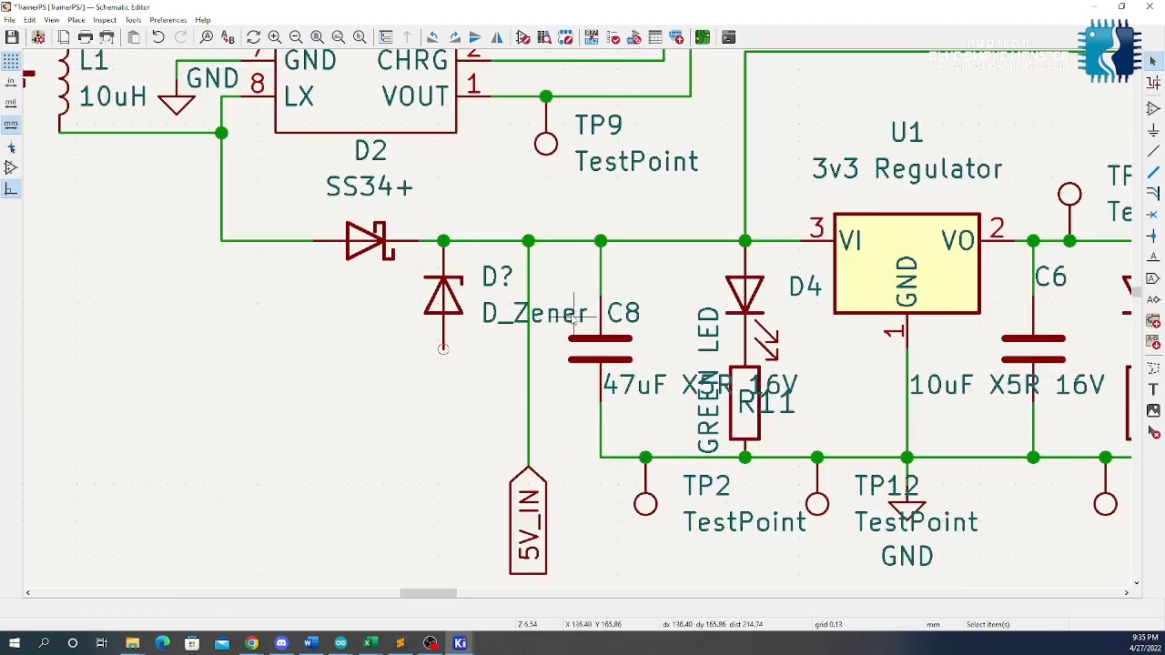
Add a GND power symbol directly beneath the Zener diode's open lower pin
left_click_drag(559, 362, 575, 241)
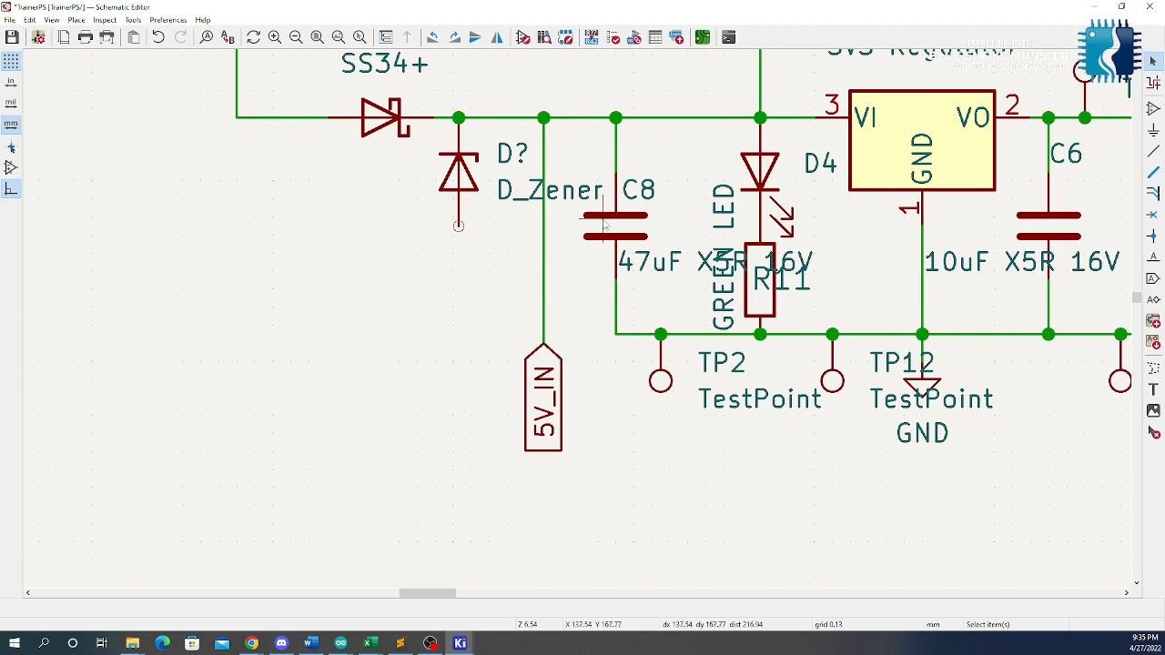
left_click(1153, 130)
left_click(576, 261)
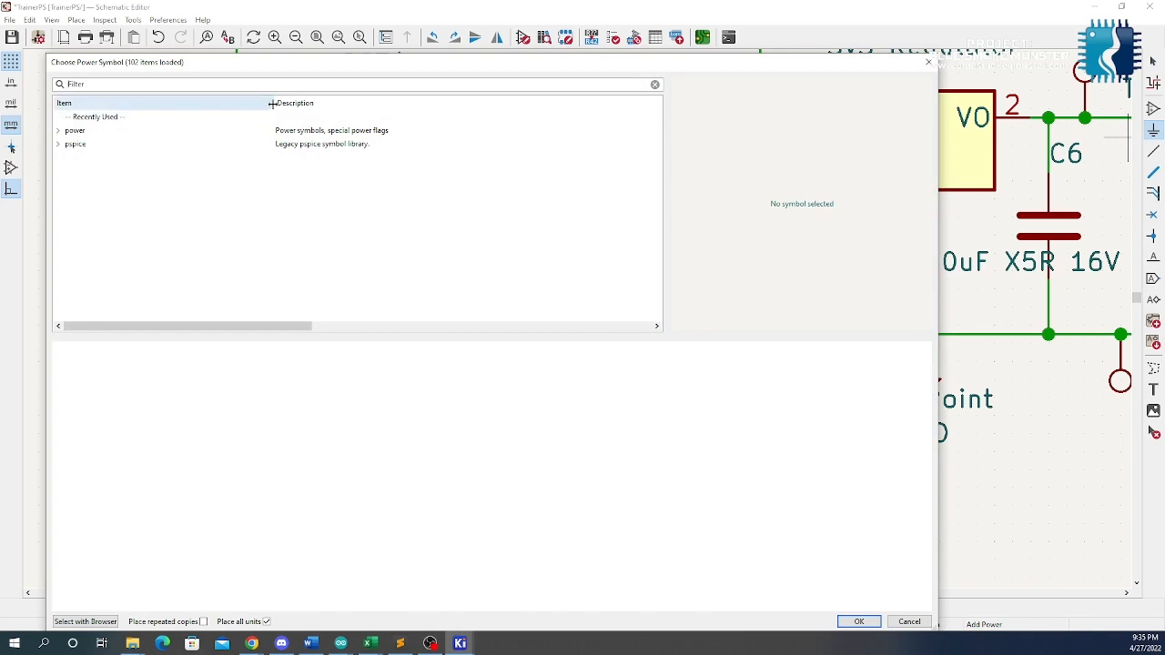
key("Return")
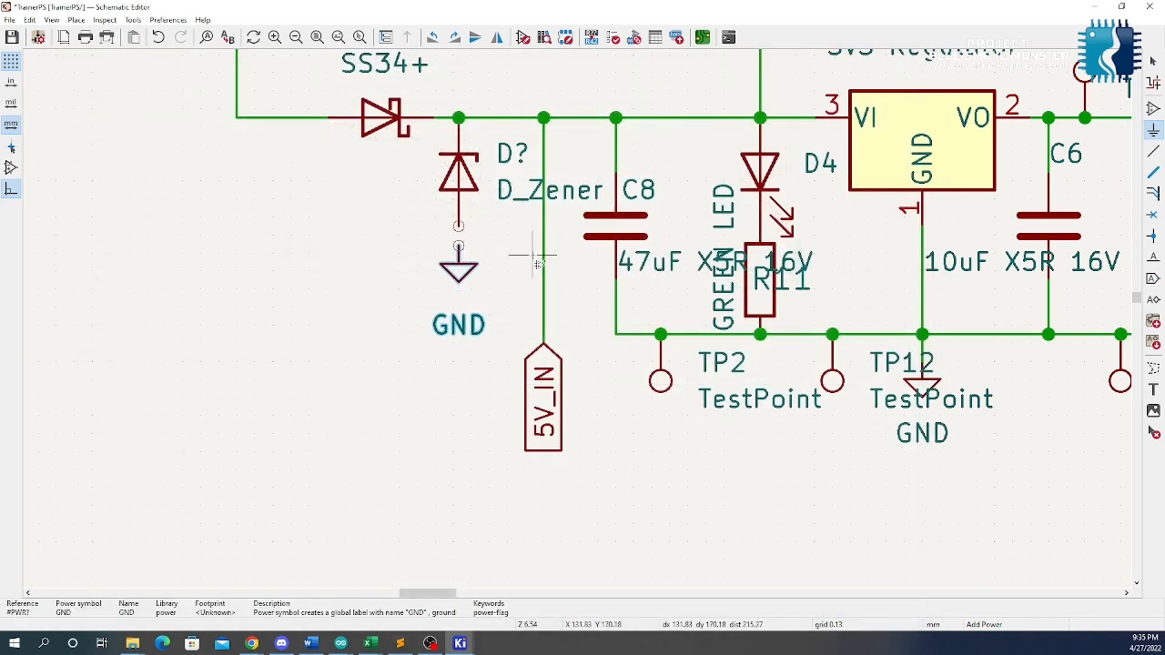
scroll(459, 255, "up", 4)
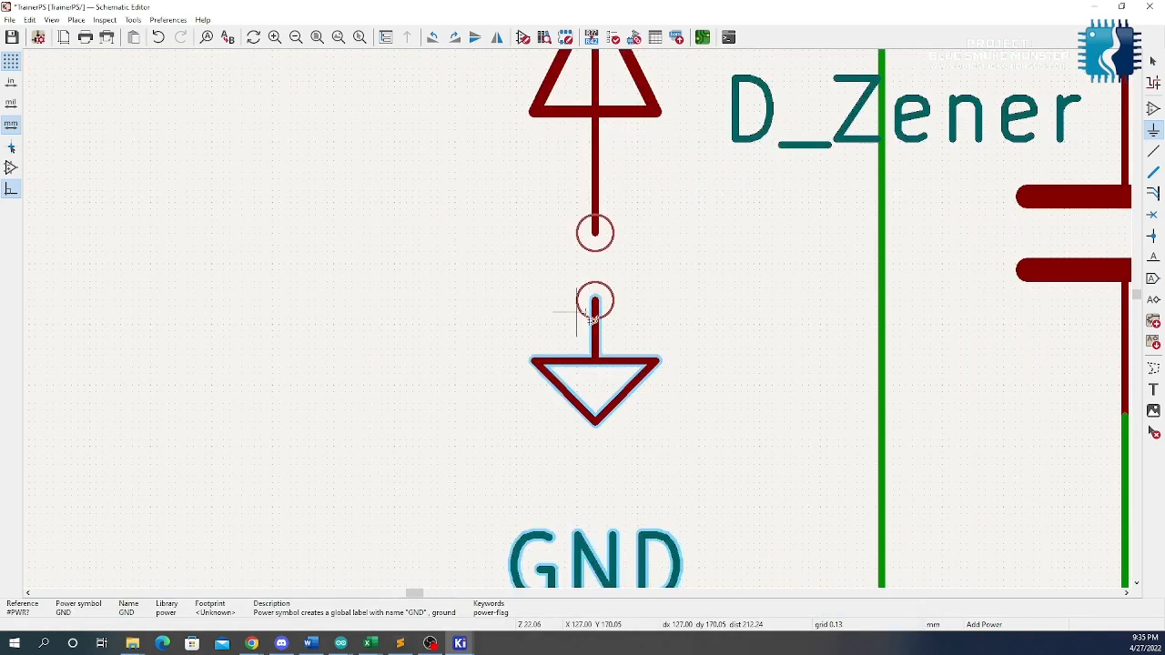
left_click(1154, 151)
left_click(595, 233)
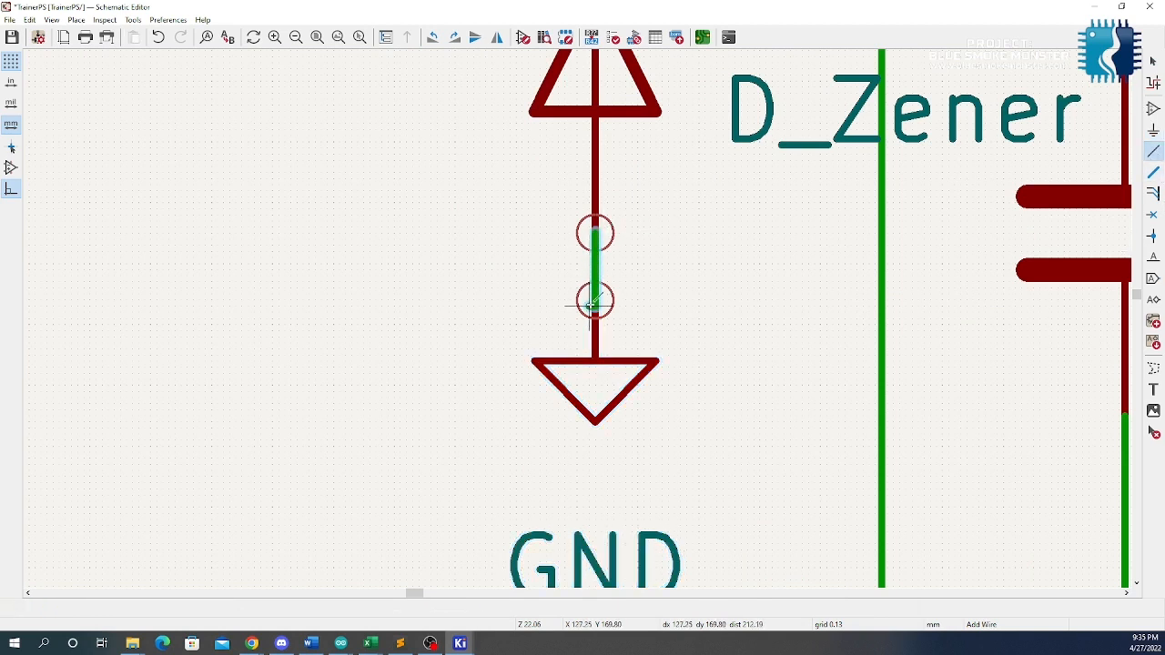
key("Escape")
key("Escape")
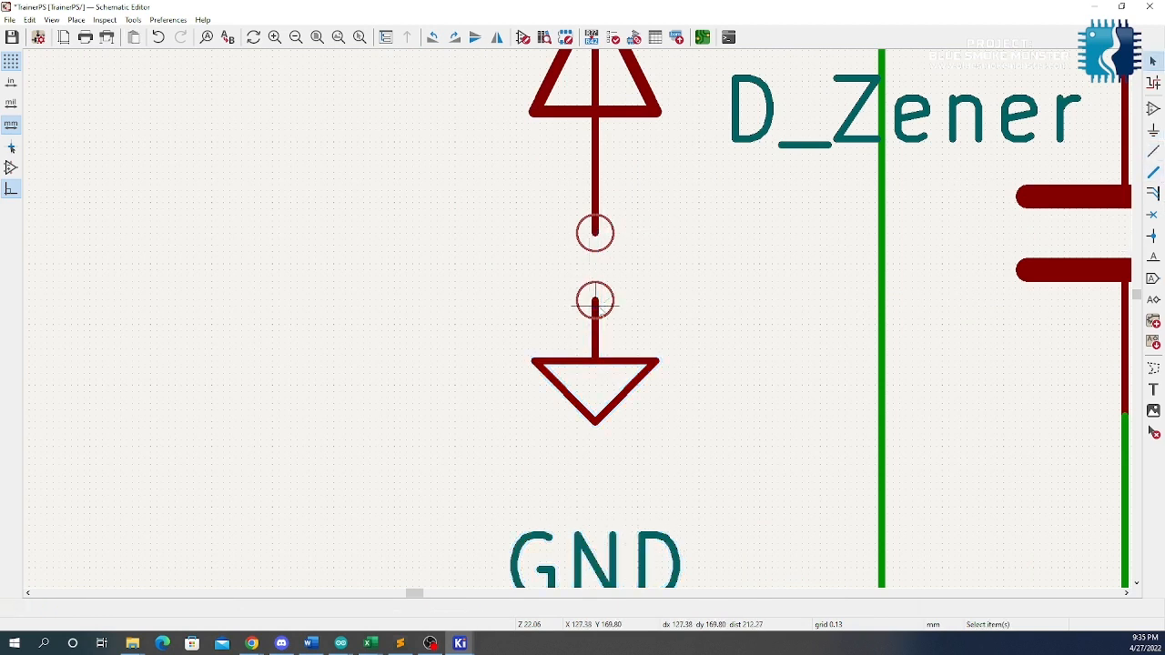
Wire the GND symbol's pin straight up to the Zener's lower pin and save the schematic
scroll(579, 323, "up", 2)
scroll(577, 323, "up", 3)
left_click(577, 300)
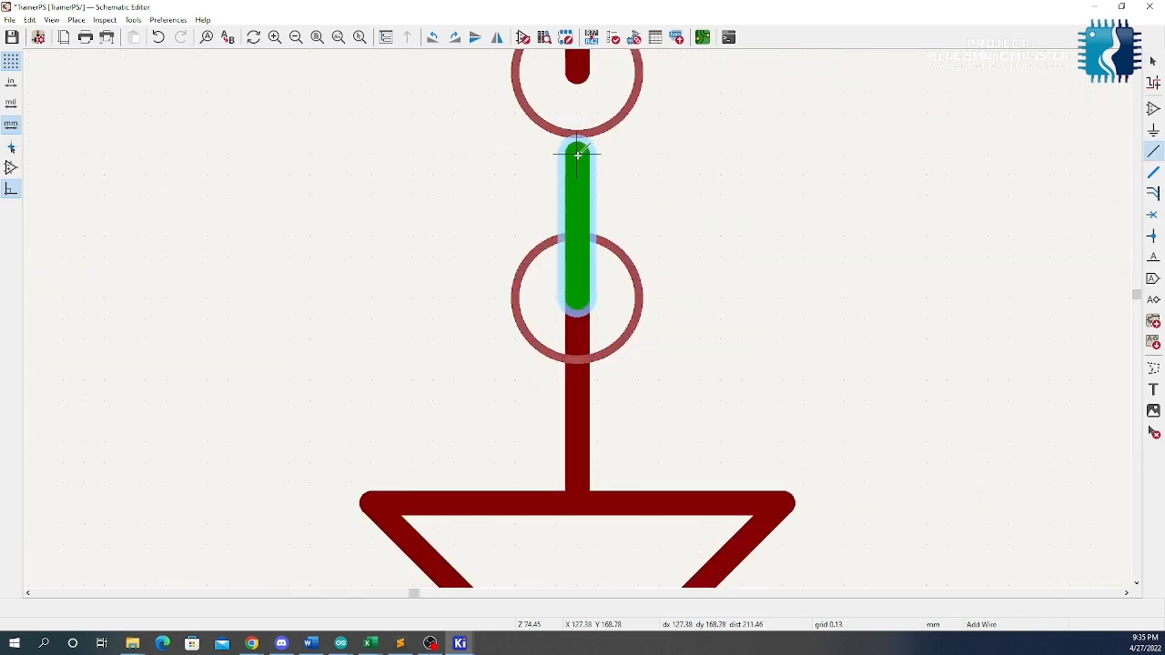
left_click(577, 82)
scroll(577, 87, "down", 2)
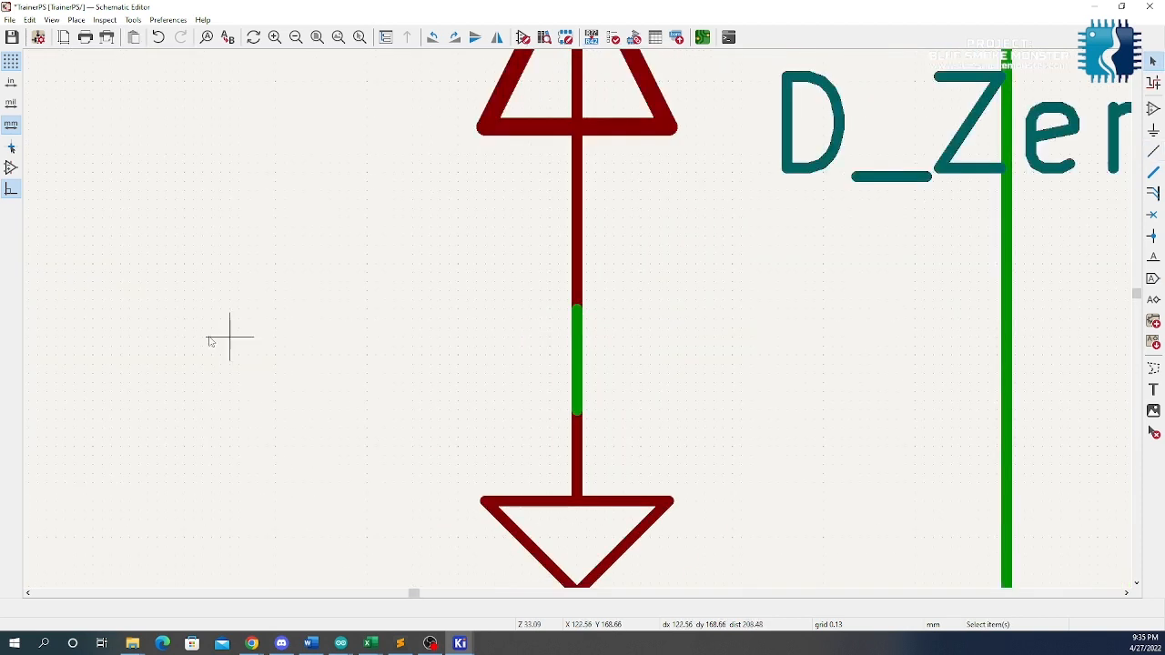
left_click(12, 37)
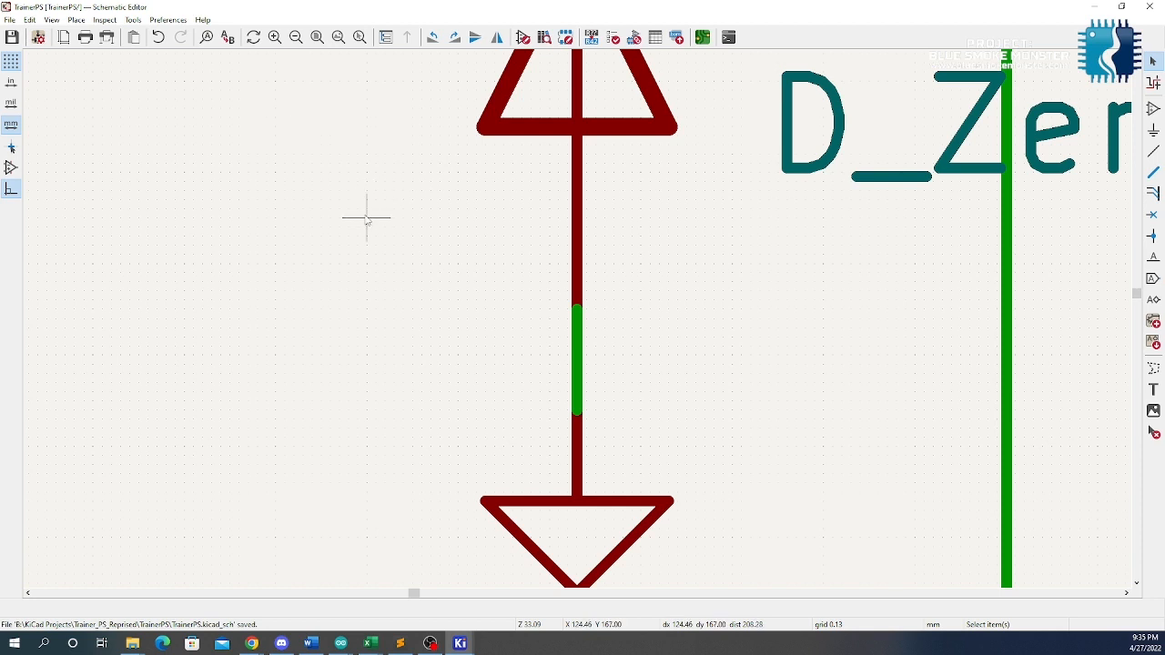
Assign the D_SMA footprint from the Diode_SMD library to the Zener diode and save the schematic
scroll(582, 322, "down", 8)
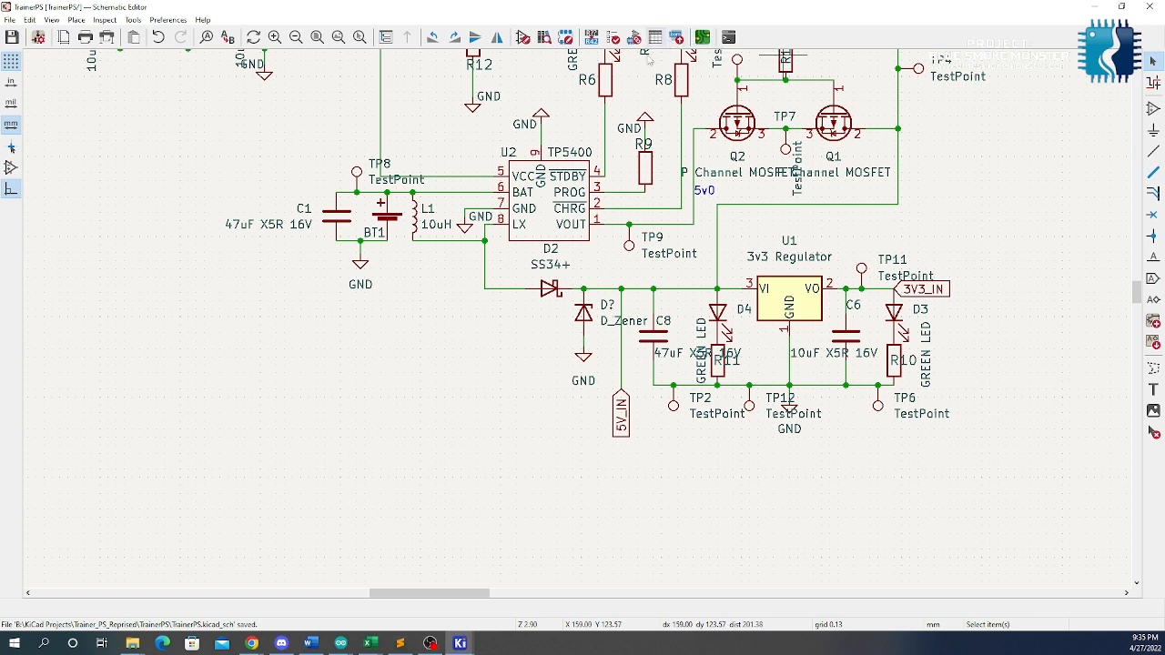
double_click(589, 334)
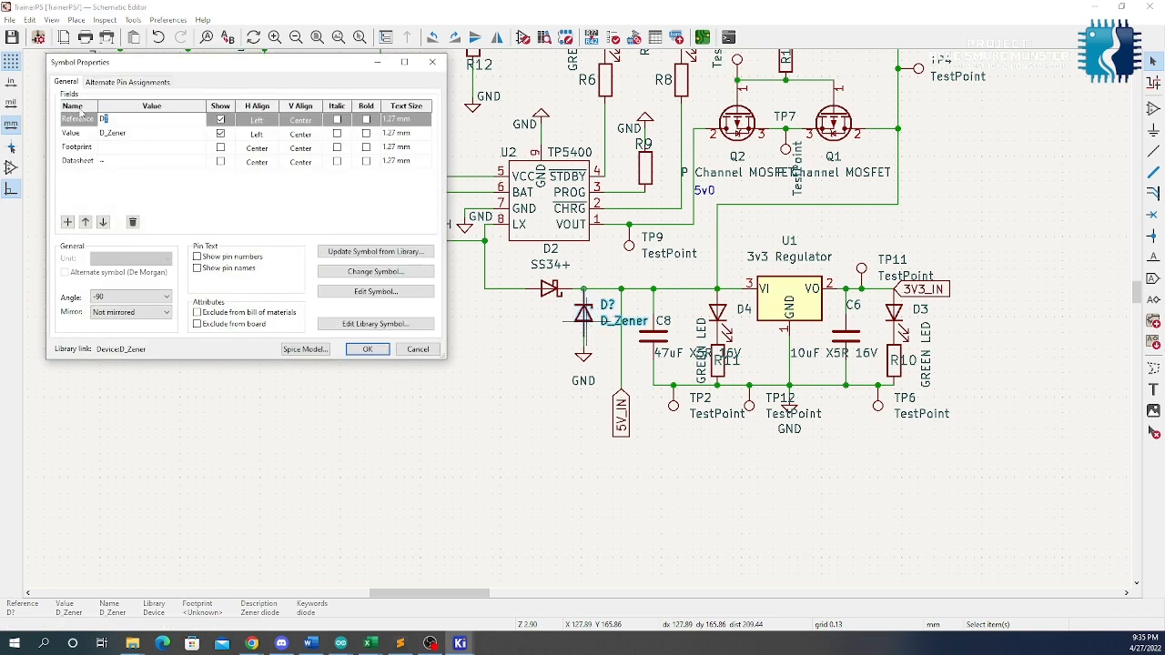
left_click(149, 147)
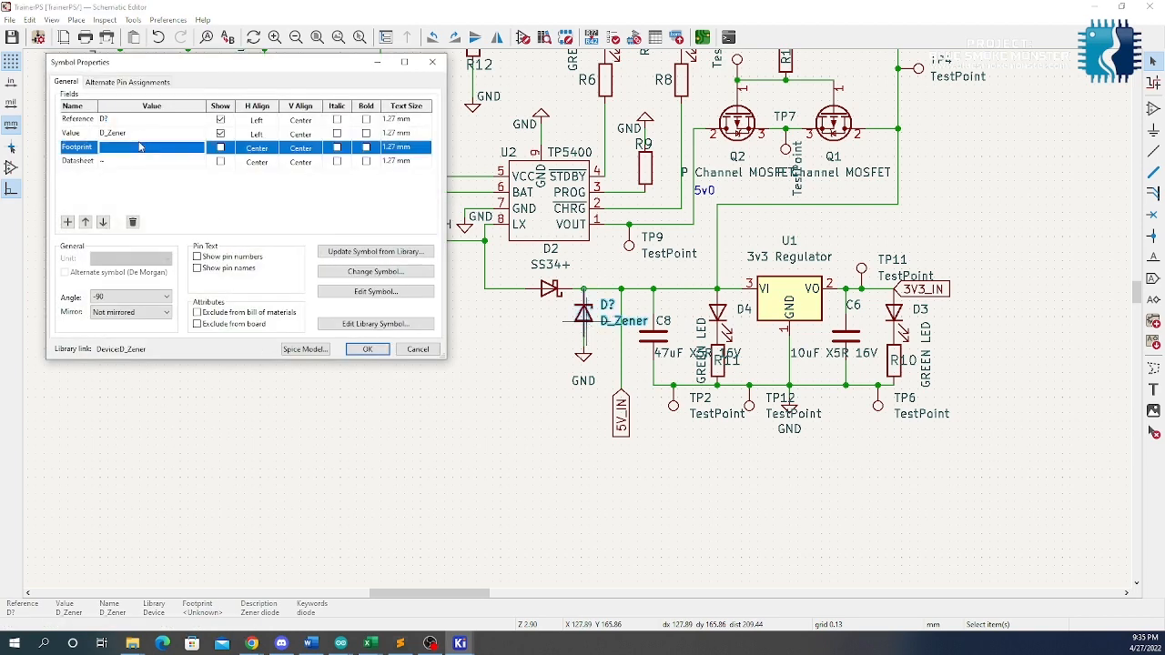
left_click(199, 147)
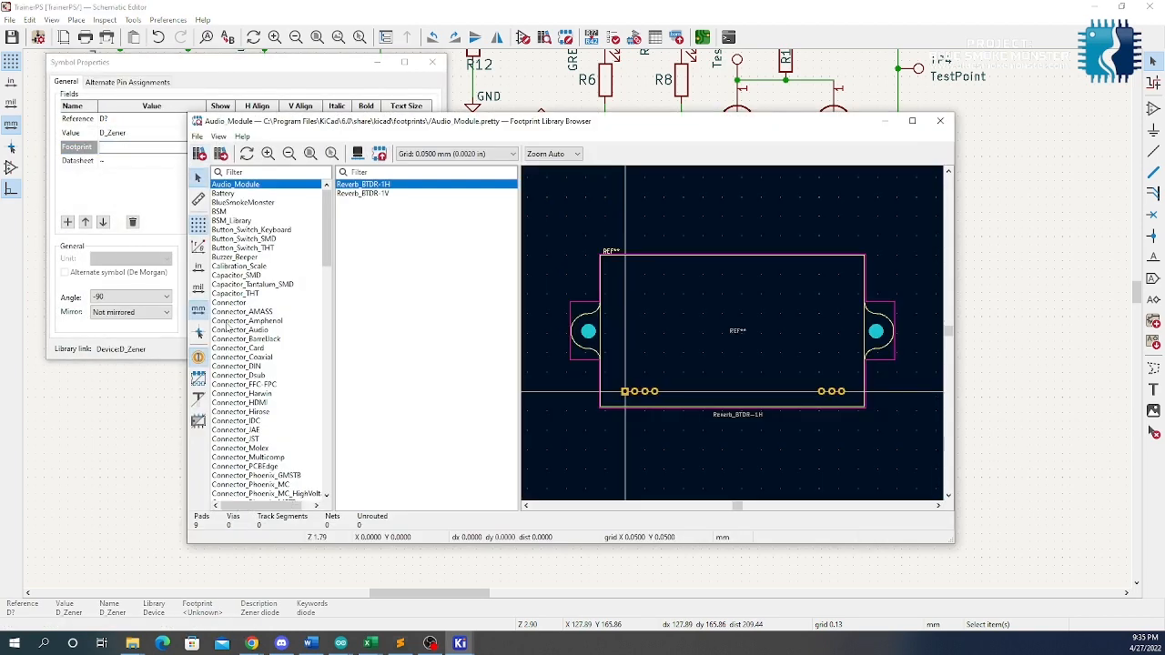
scroll(268, 305, "down", 11)
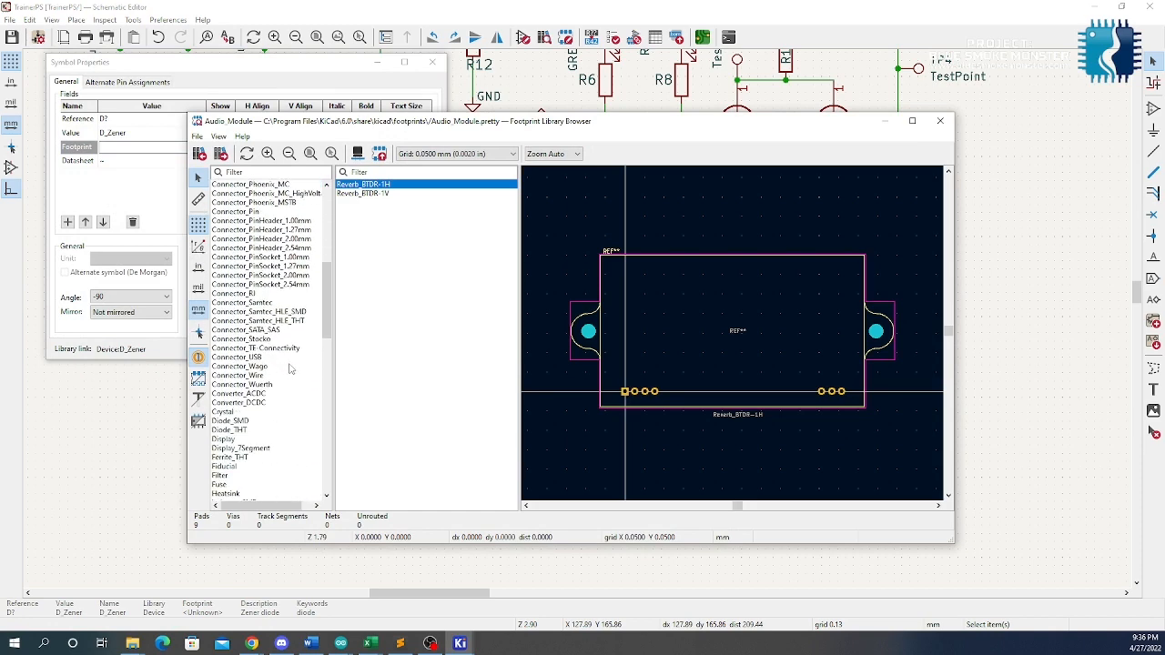
left_click(239, 421)
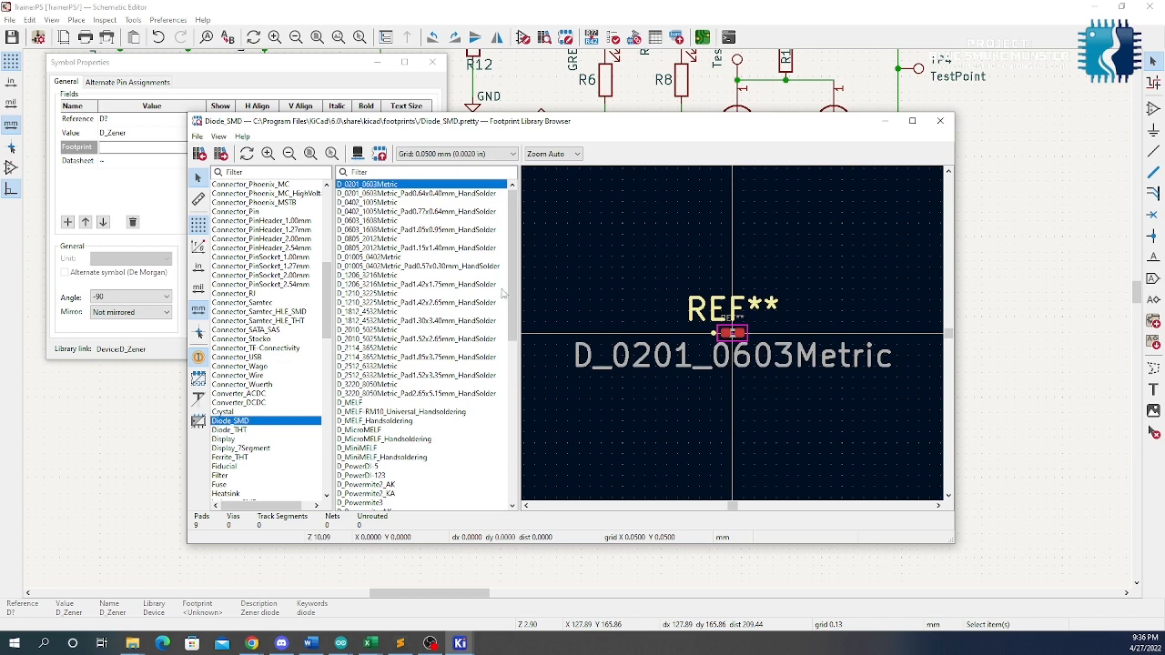
left_click_drag(511, 293, 529, 494)
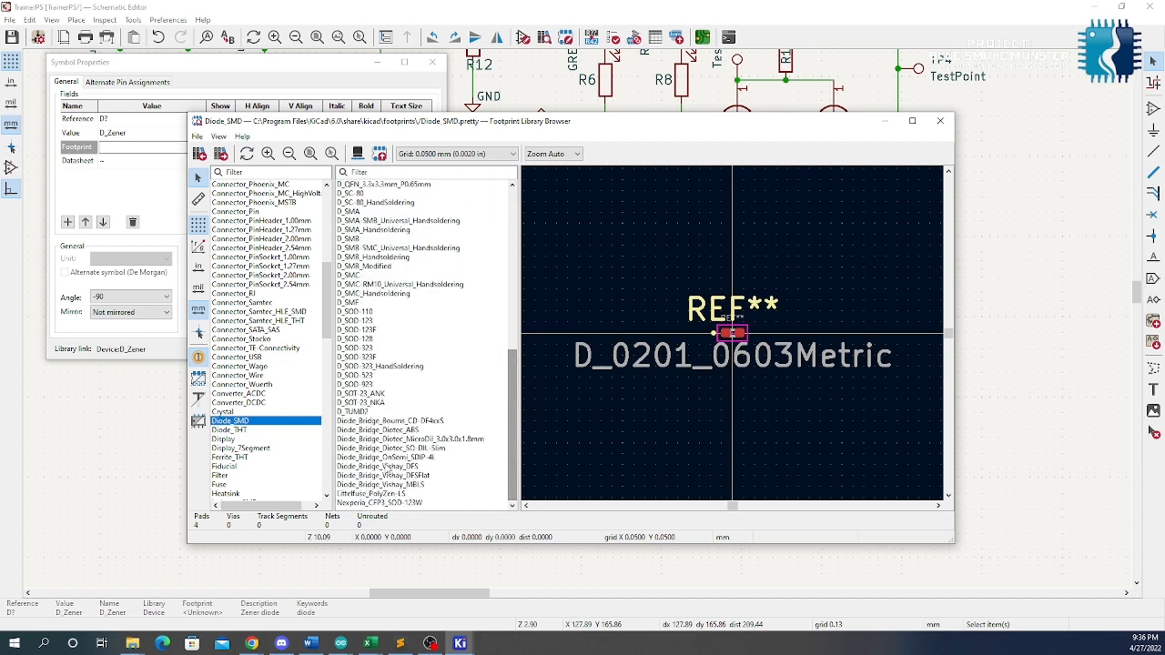
left_click(348, 212)
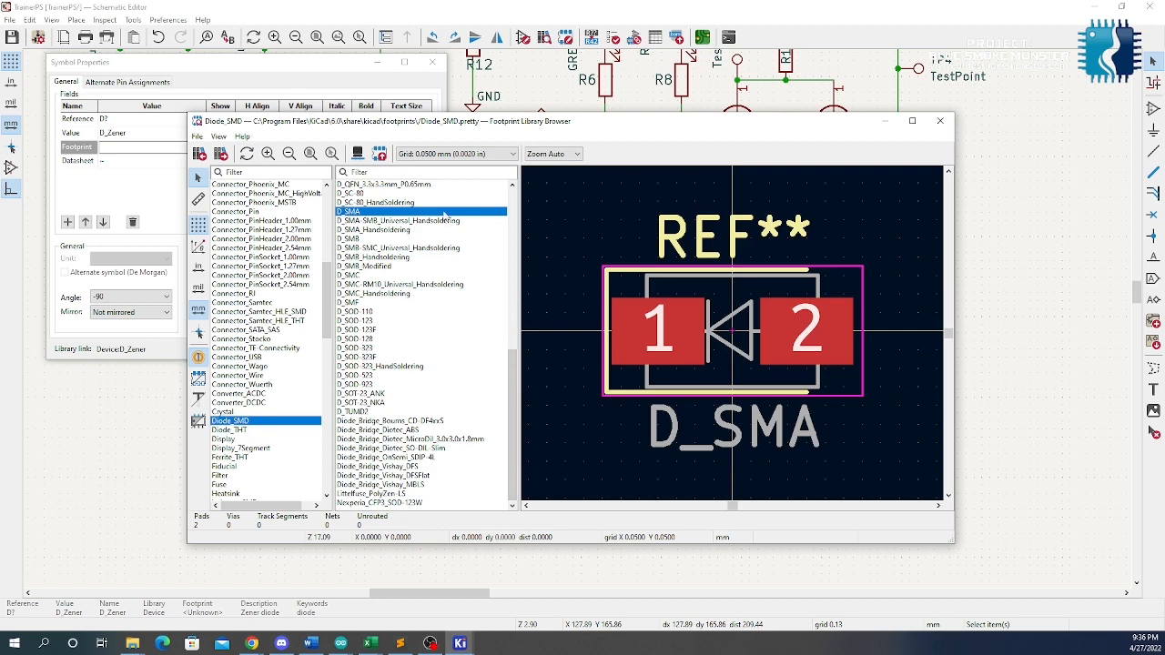
double_click(444, 215)
left_click(368, 349)
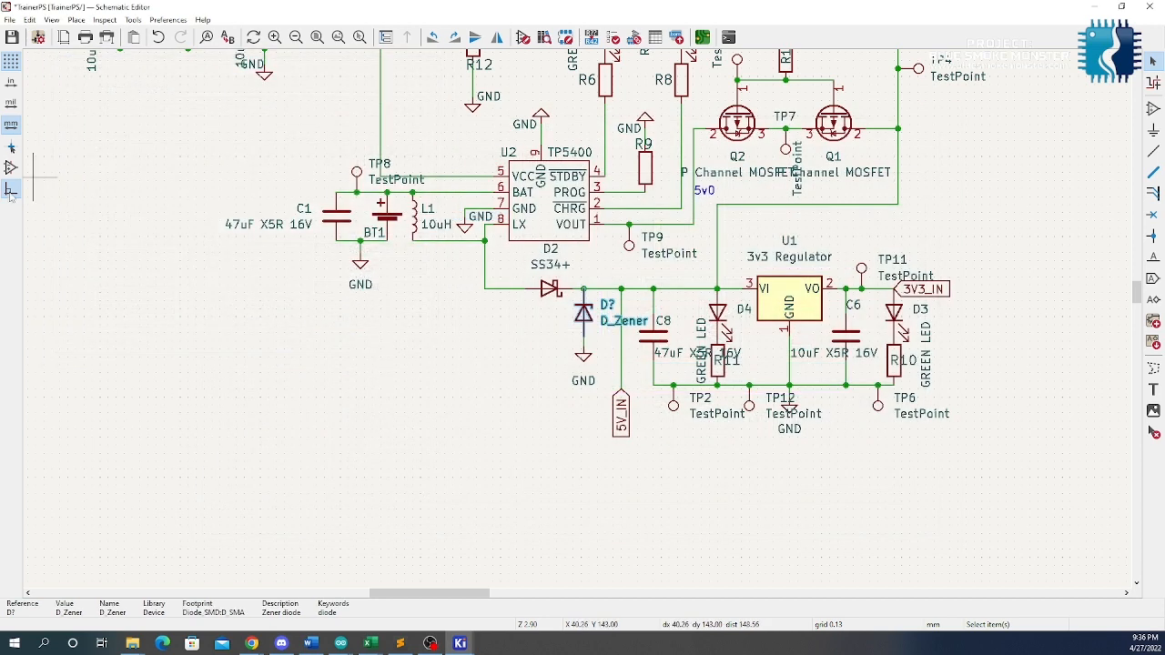
key("ctrl+s")
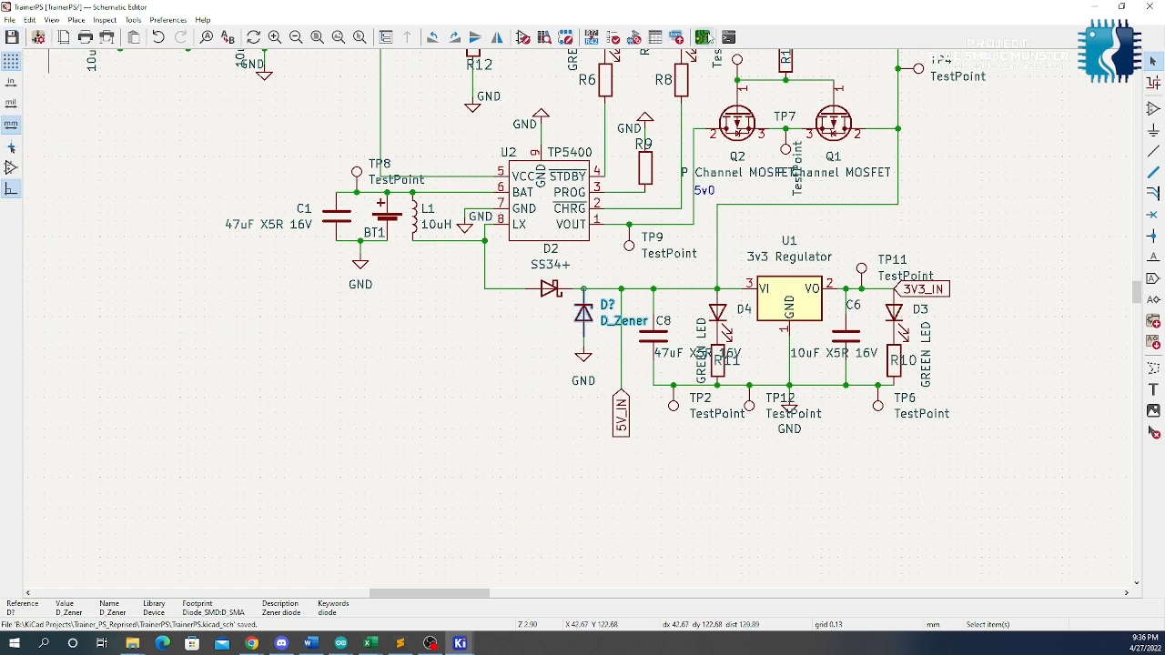
Switch to the PCB Editor and update the board from the schematic to bring in the Zener's footprint
left_click(702, 37)
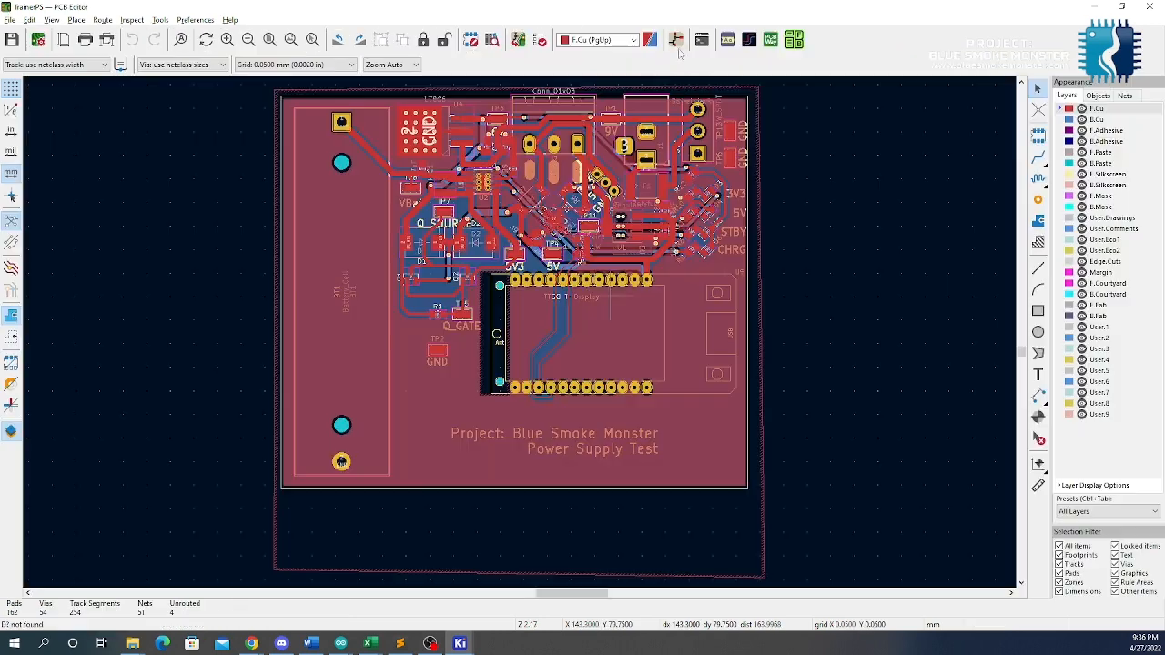
left_click(518, 42)
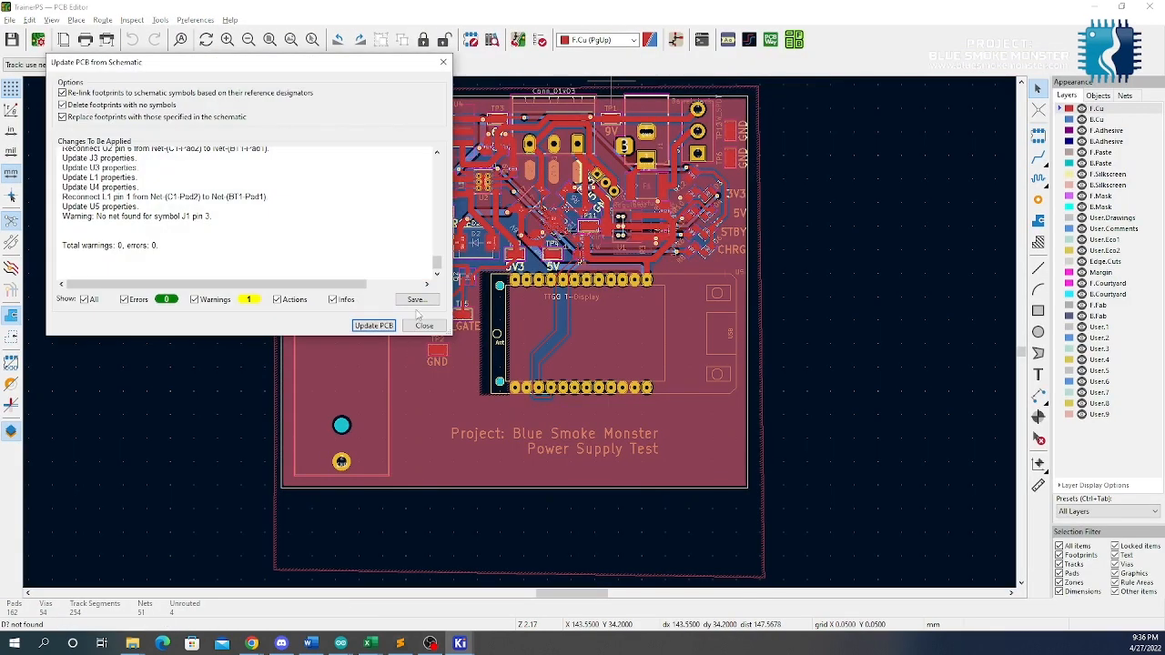
left_click(373, 325)
left_click(417, 328)
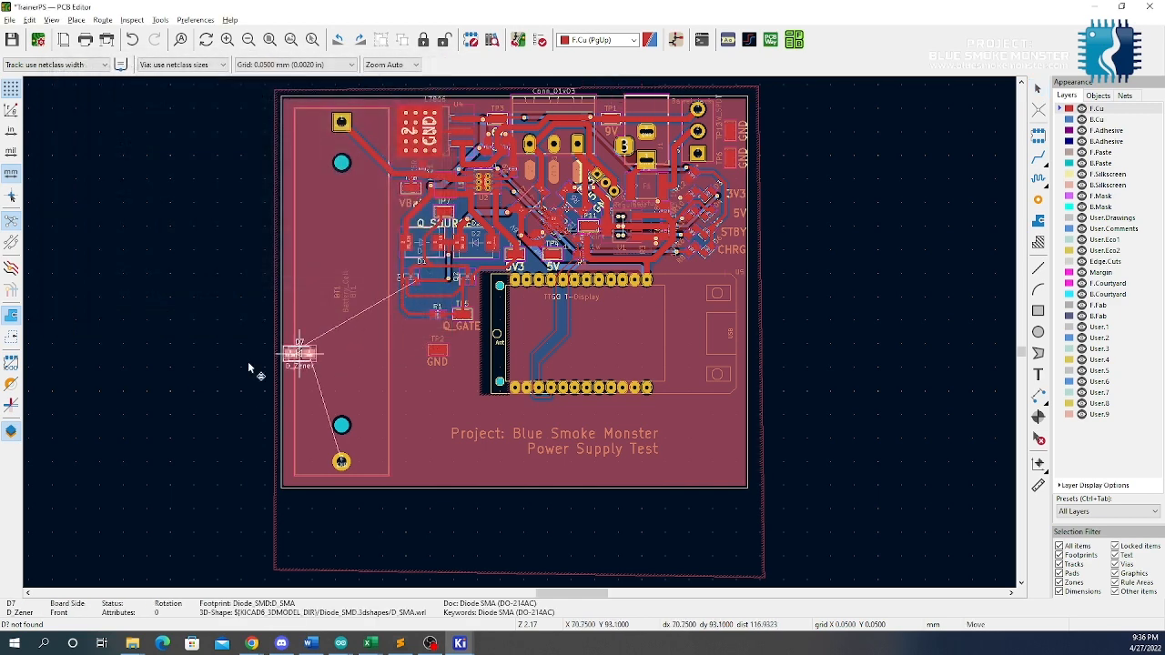
Place Zener diode D7 beside the TP2 GND test point, rotated to -90° with its 5V_IN pad towards Q1, and save the board
scroll(343, 411, "up", 3)
scroll(518, 334, "down", 2)
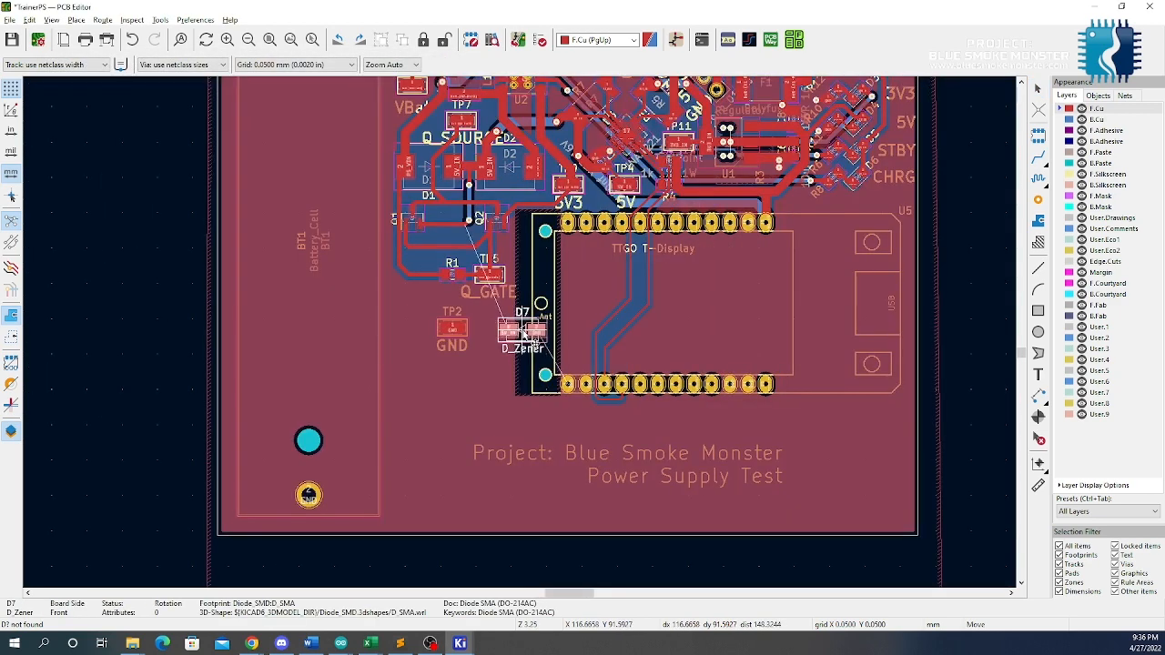
key("r")
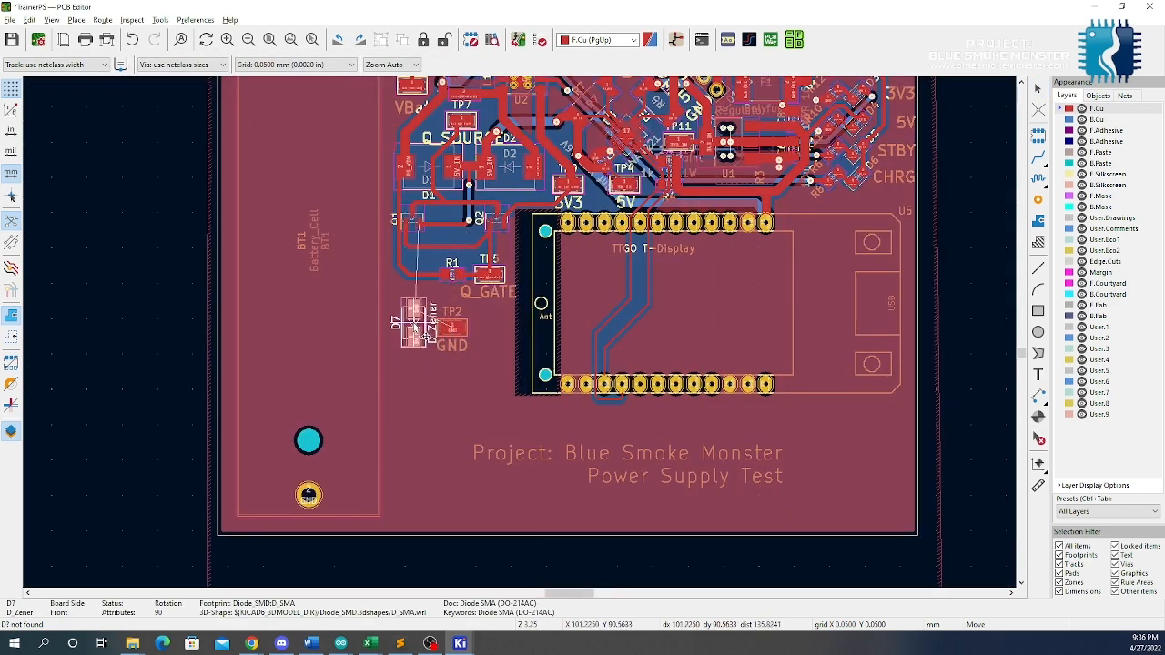
scroll(420, 334, "down", 5)
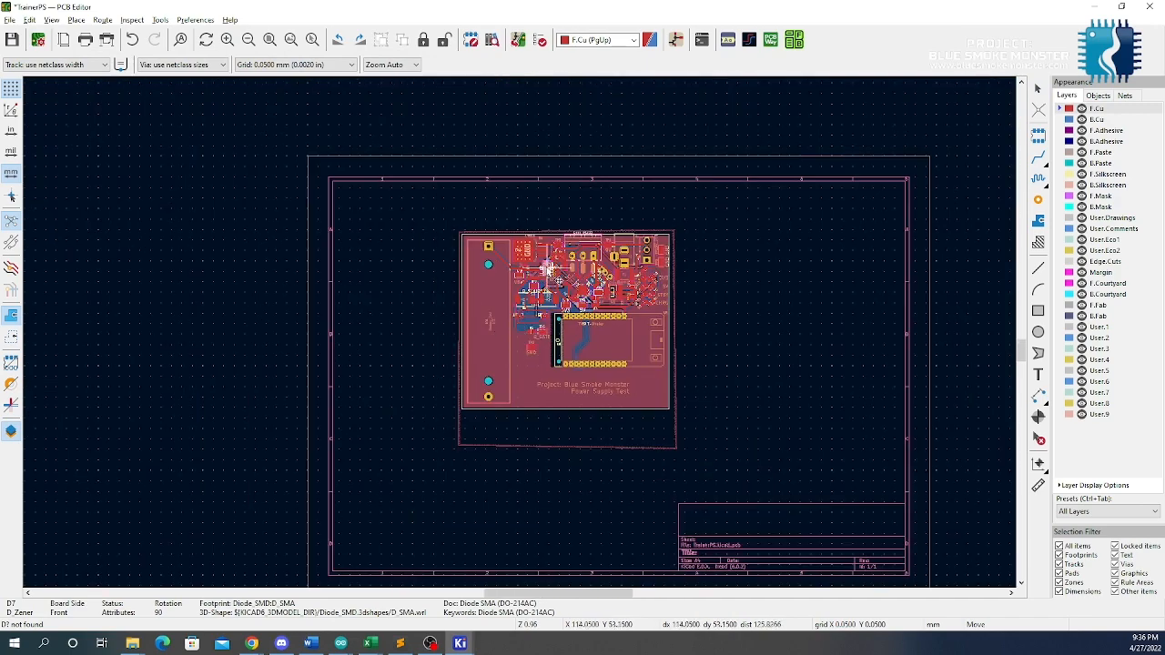
scroll(521, 335, "up", 5)
scroll(518, 335, "up", 3)
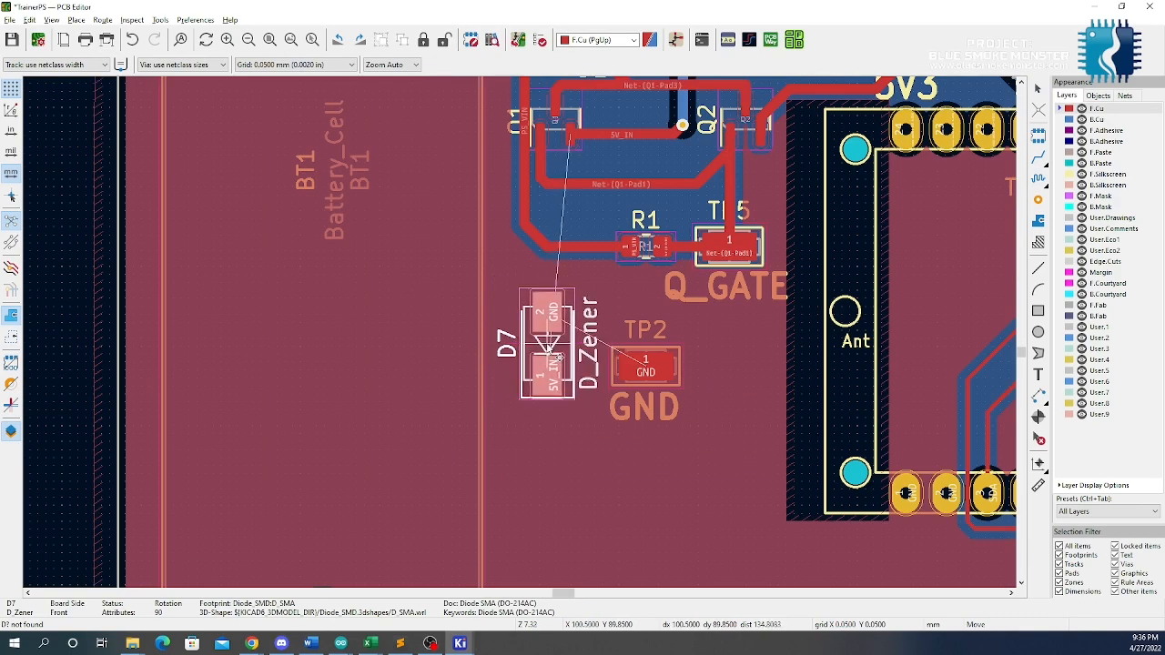
key("r")
key("r")
left_click(549, 347)
left_click(11, 40)
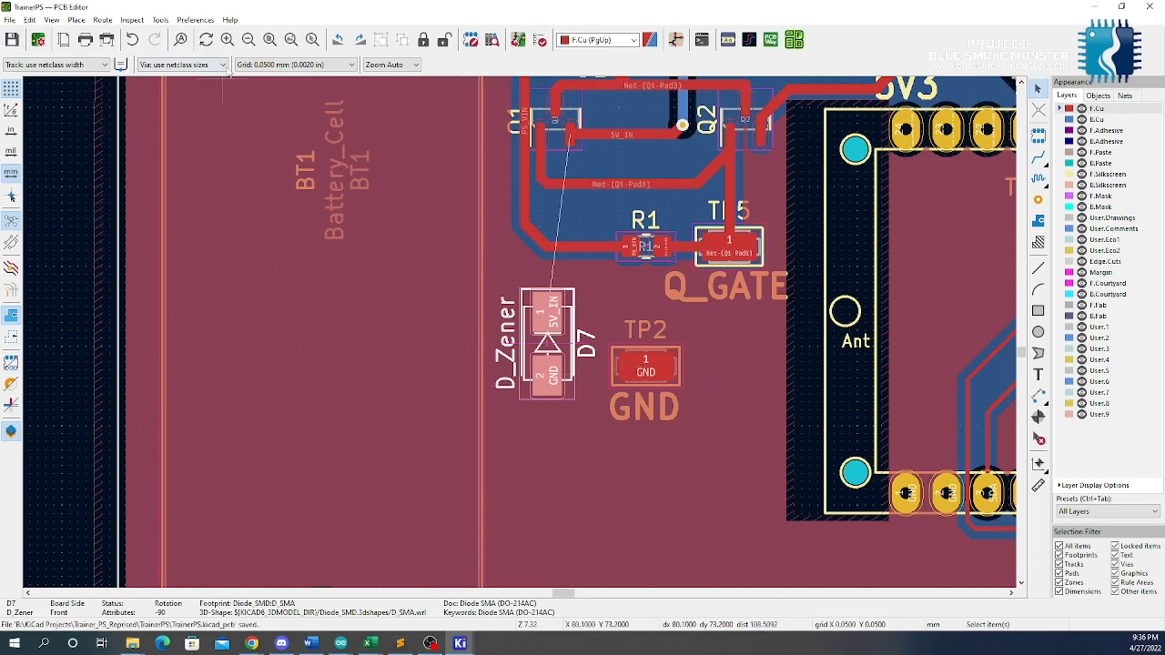
Move D7 to the board's right edge just below the CHRG label, at 0° rotation with its 5V_IN pad facing the regulator circuit
scroll(496, 167, "down", 3)
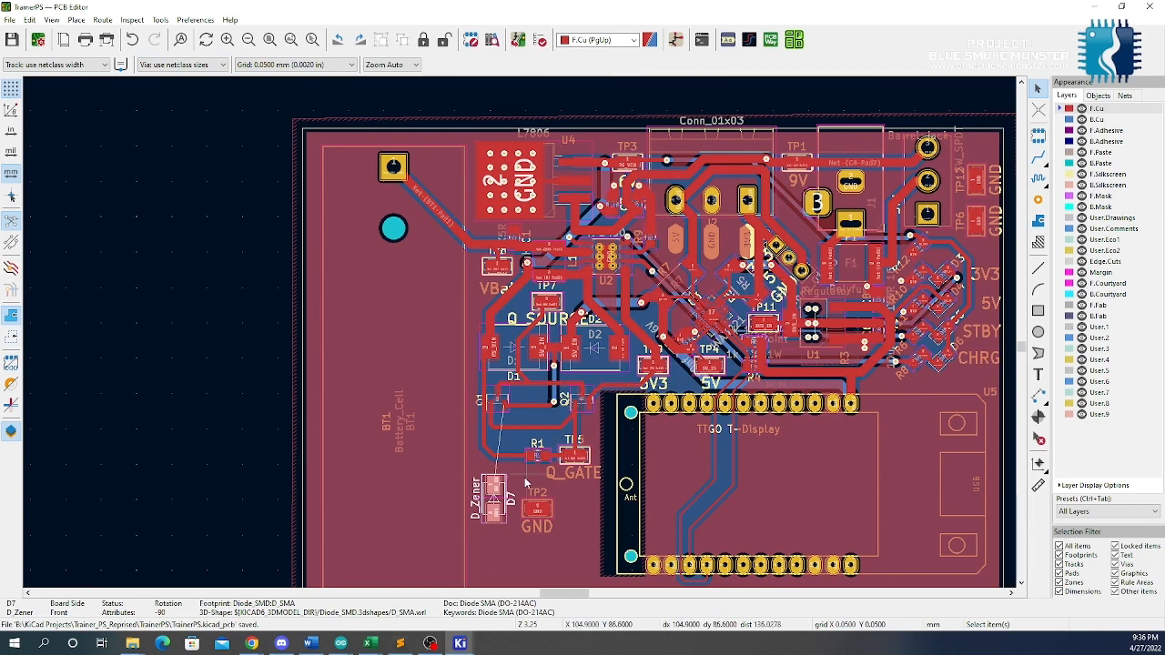
left_click(493, 492)
key("m")
scroll(790, 191, "up", 5)
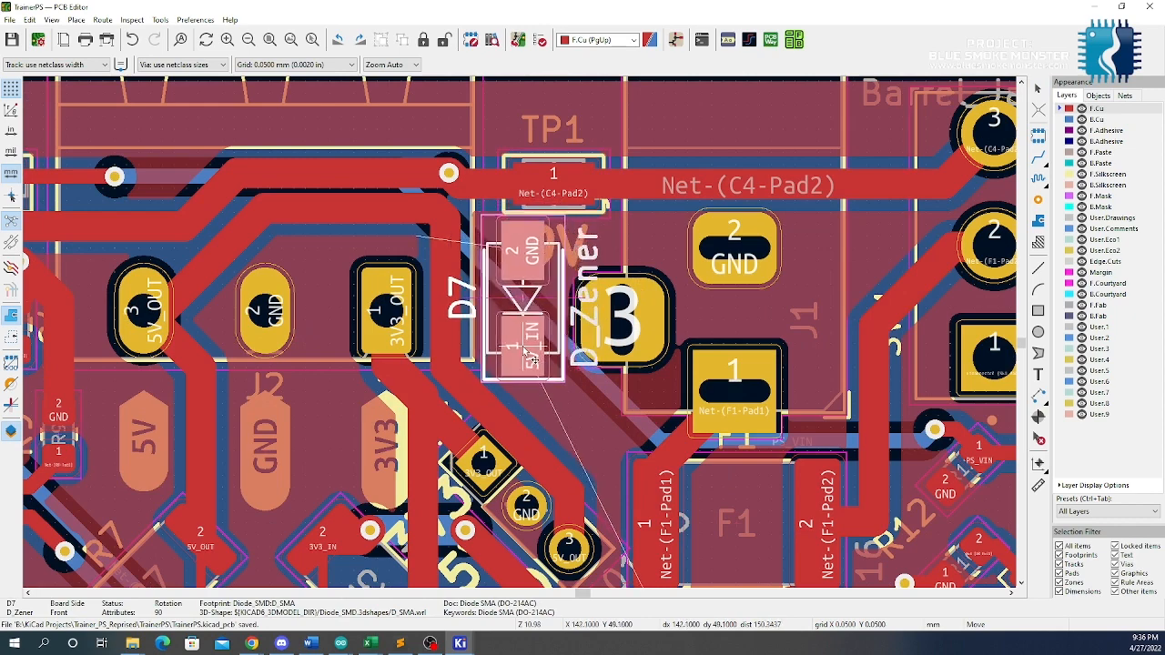
scroll(524, 345, "down", 3)
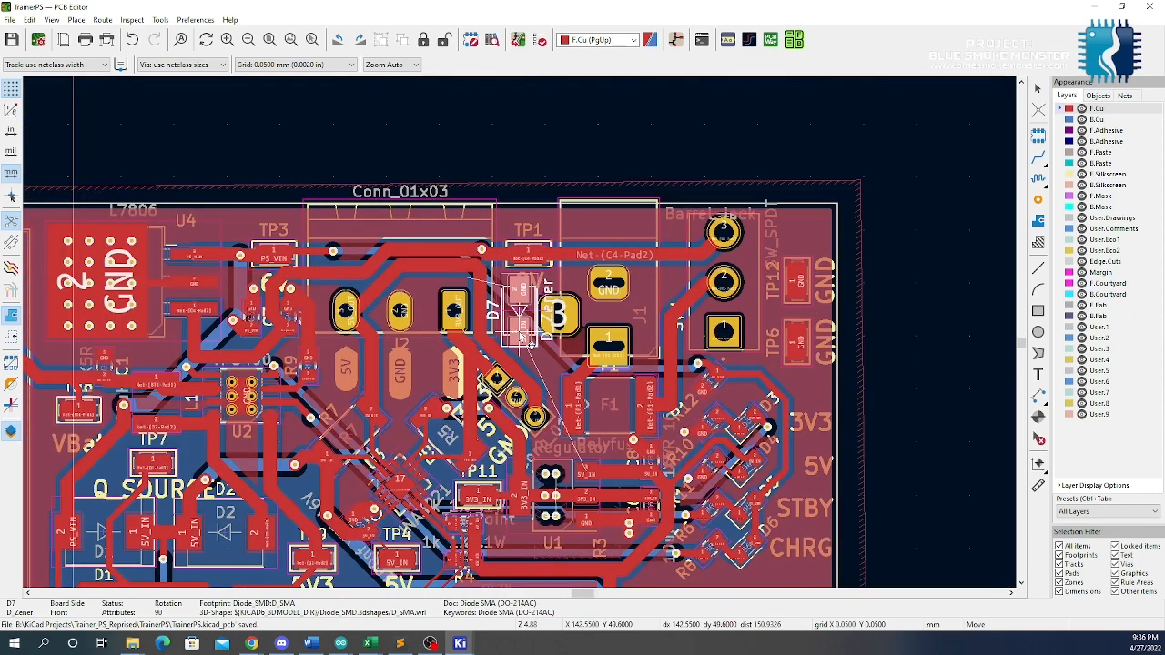
scroll(523, 339, "up", 3)
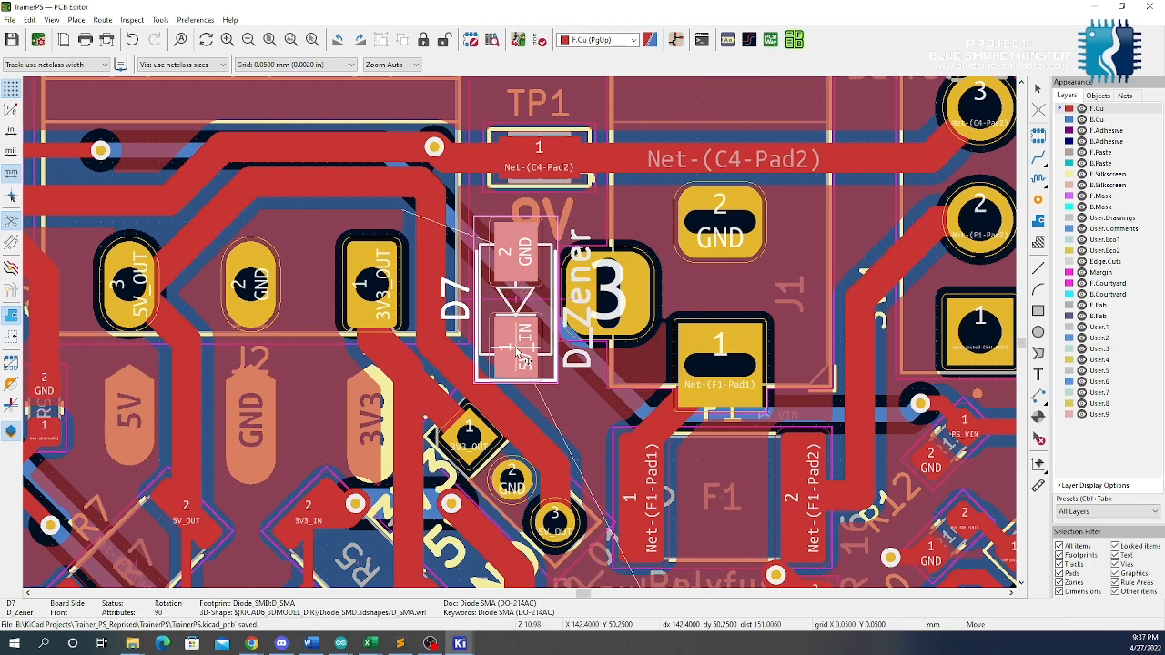
scroll(523, 354, "down", 3)
scroll(806, 452, "down", 5)
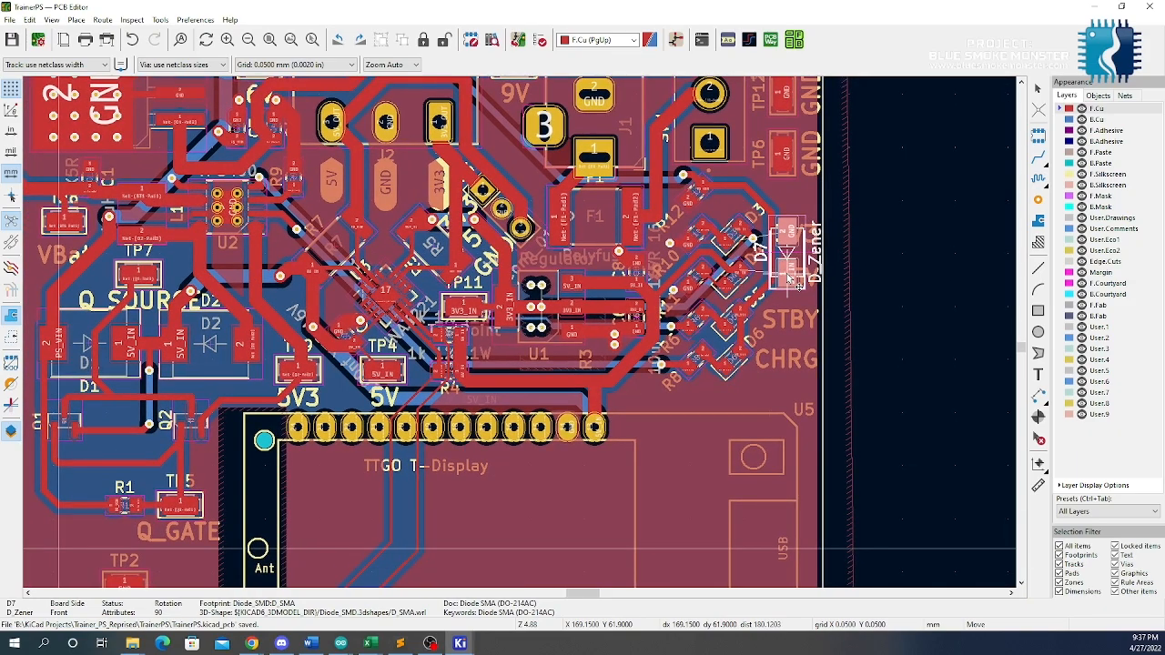
scroll(656, 373, "up", 5)
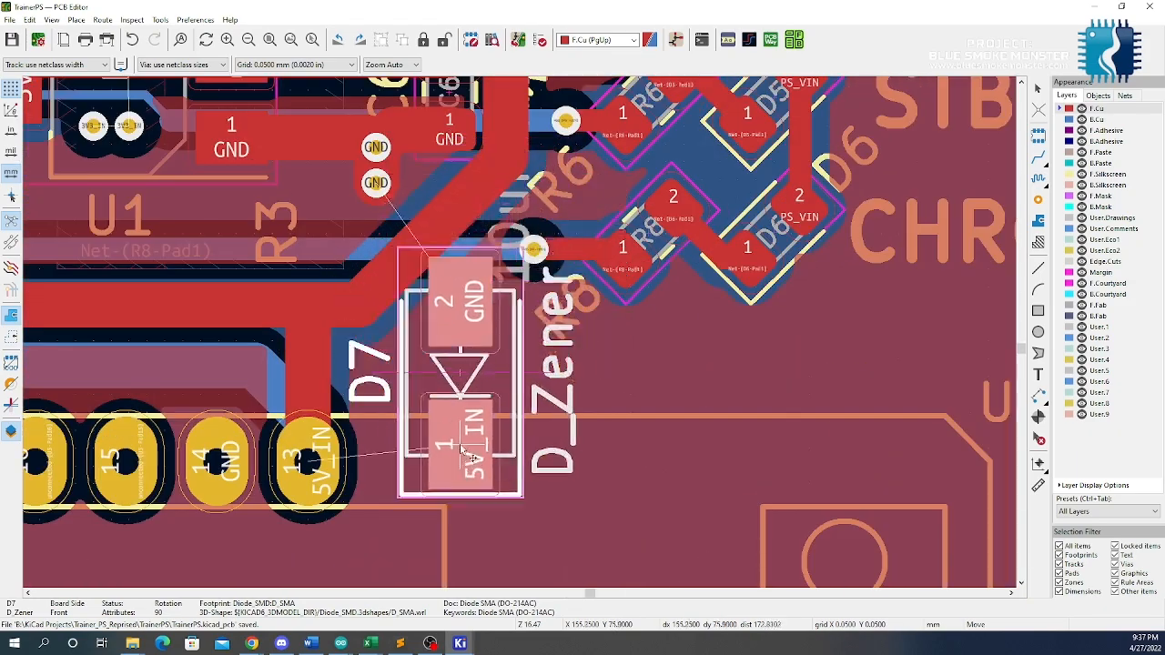
scroll(469, 452, "down", 5)
scroll(534, 313, "up", 4)
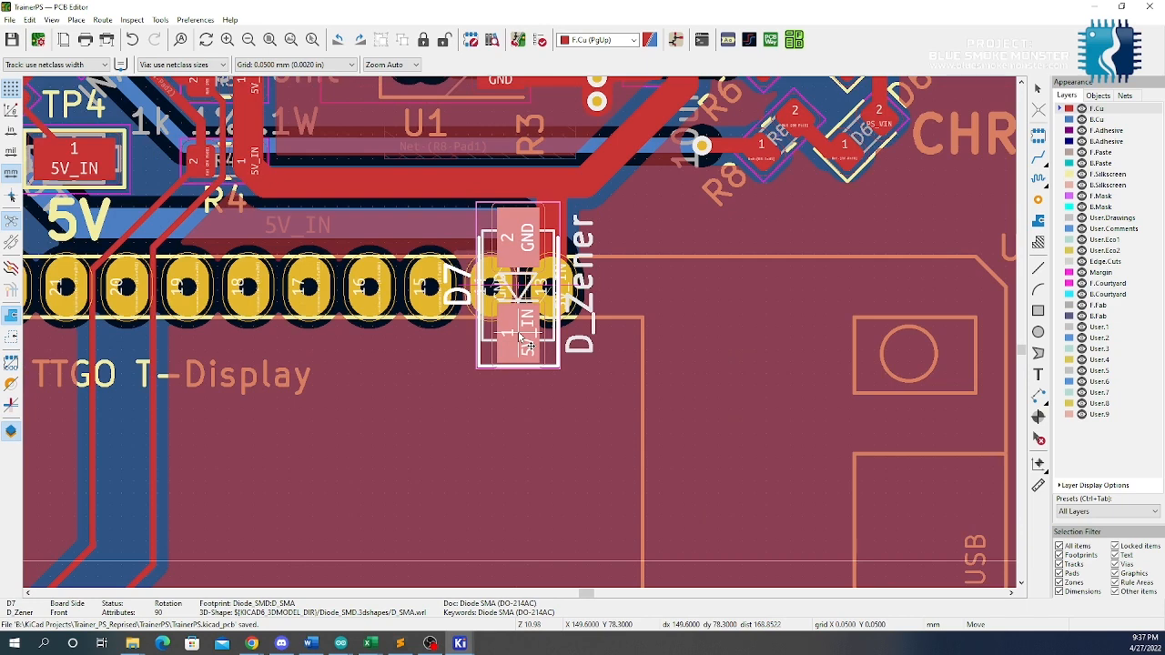
key("r")
scroll(526, 348, "down", 2)
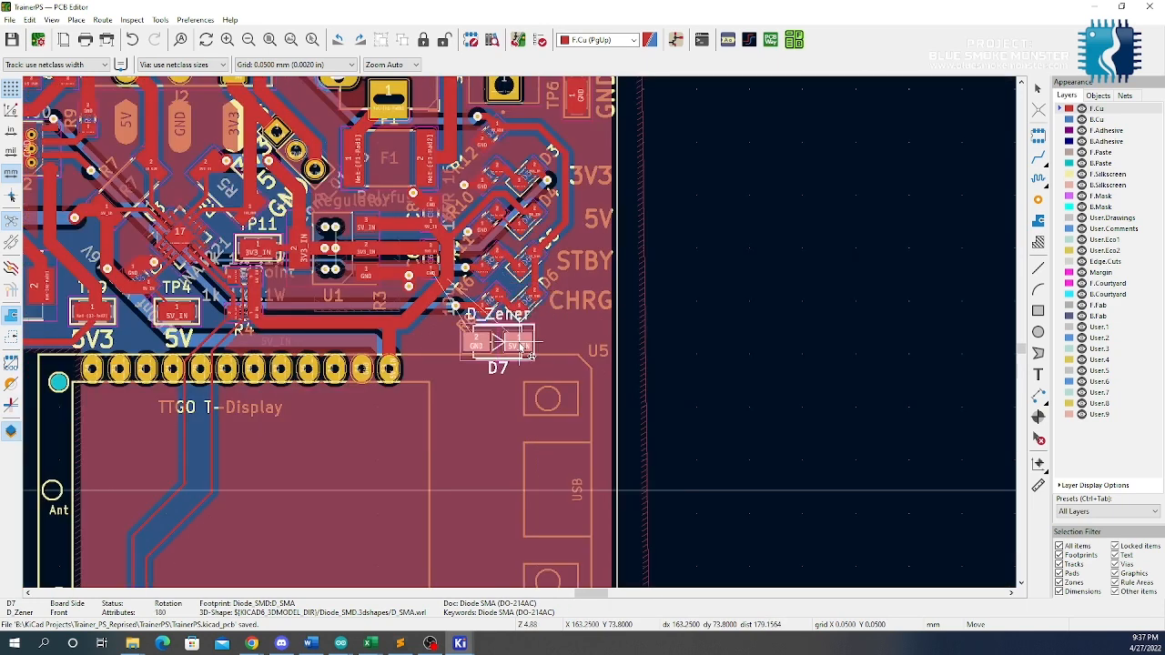
key("r")
key("r")
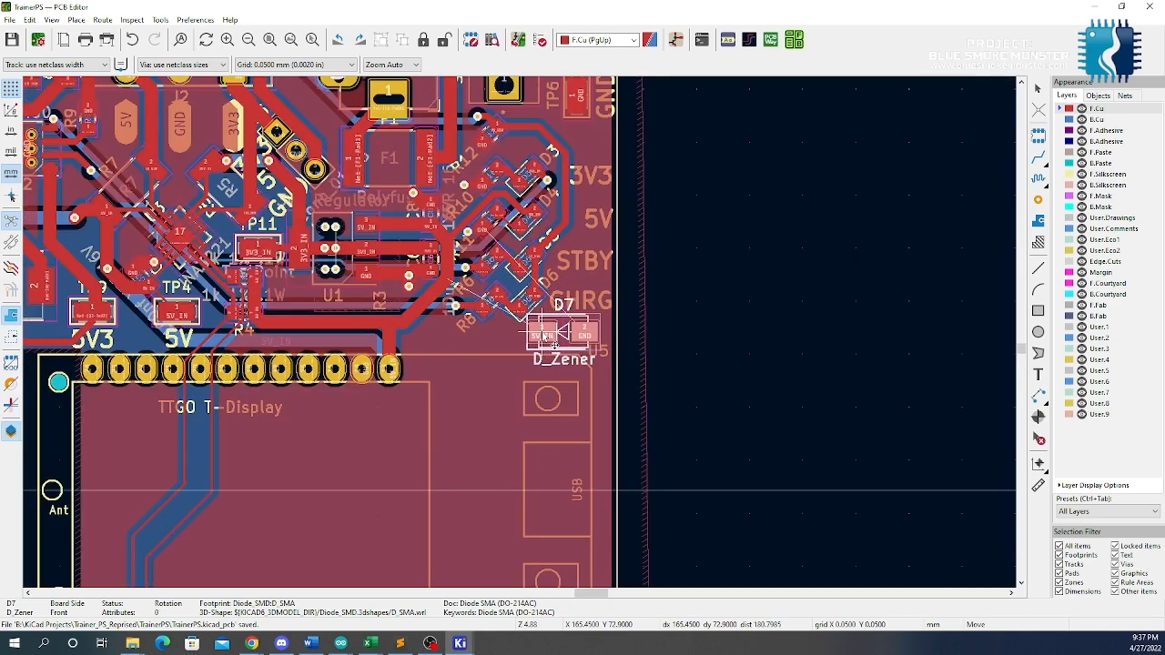
left_click(567, 346)
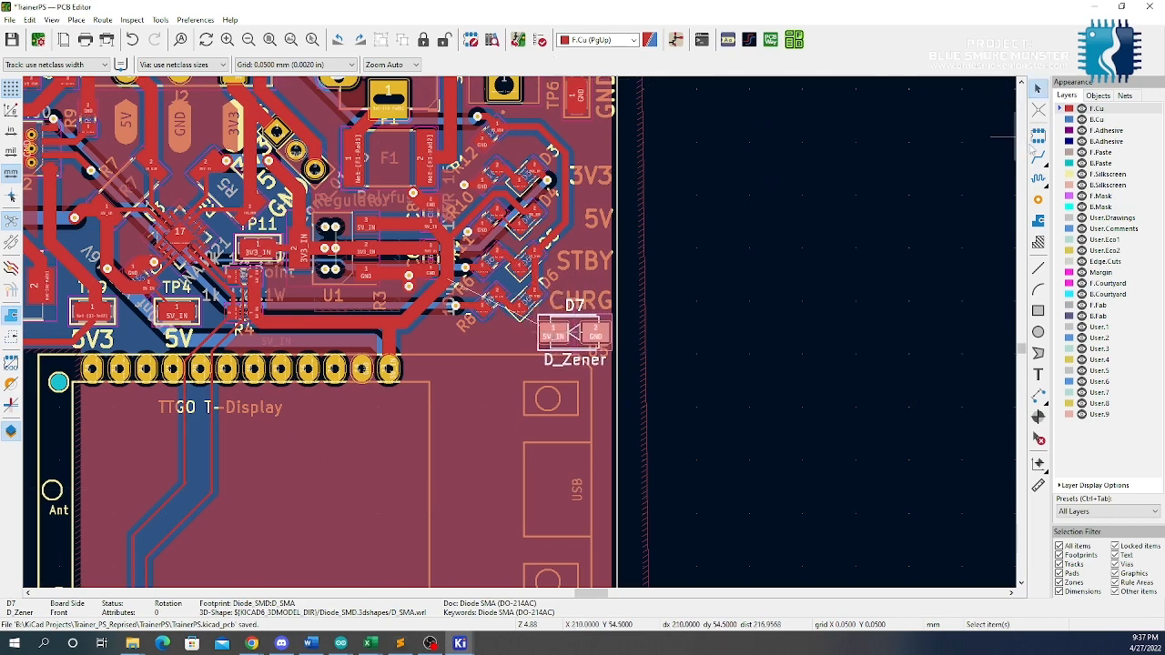
Route a 1.270 mm front-copper track from D7's 5V_IN pad to the existing 5V_IN trace above U5, and refill all zones
left_click(1038, 157)
left_click(104, 65)
left_click(100, 127)
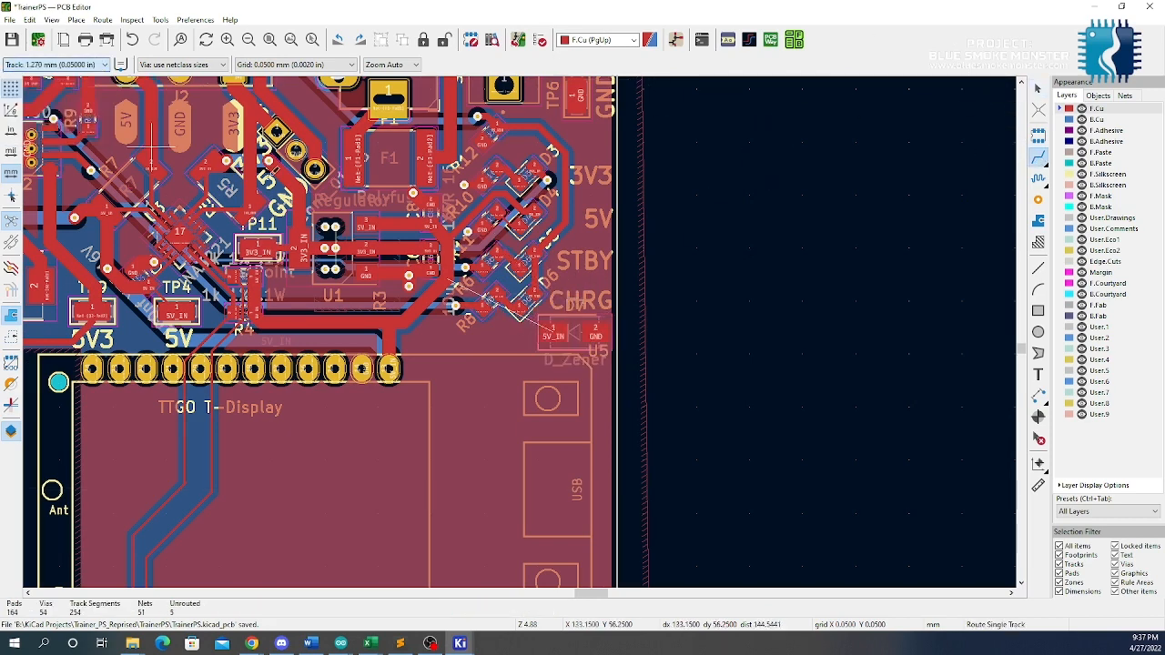
left_click(552, 334)
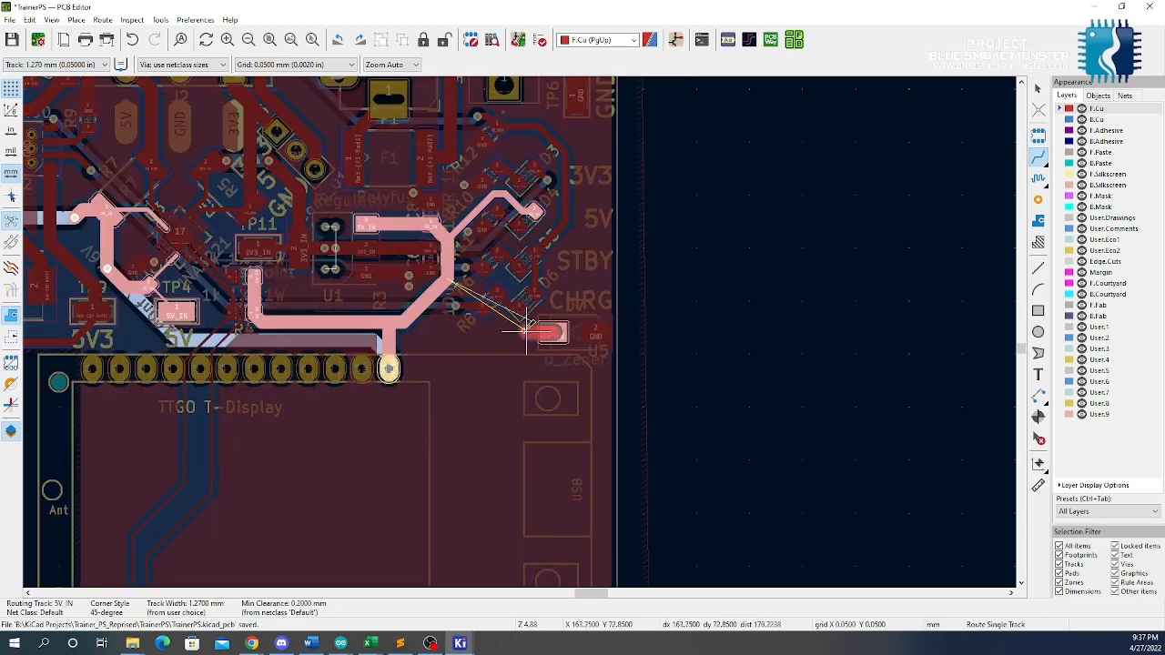
left_click(401, 310)
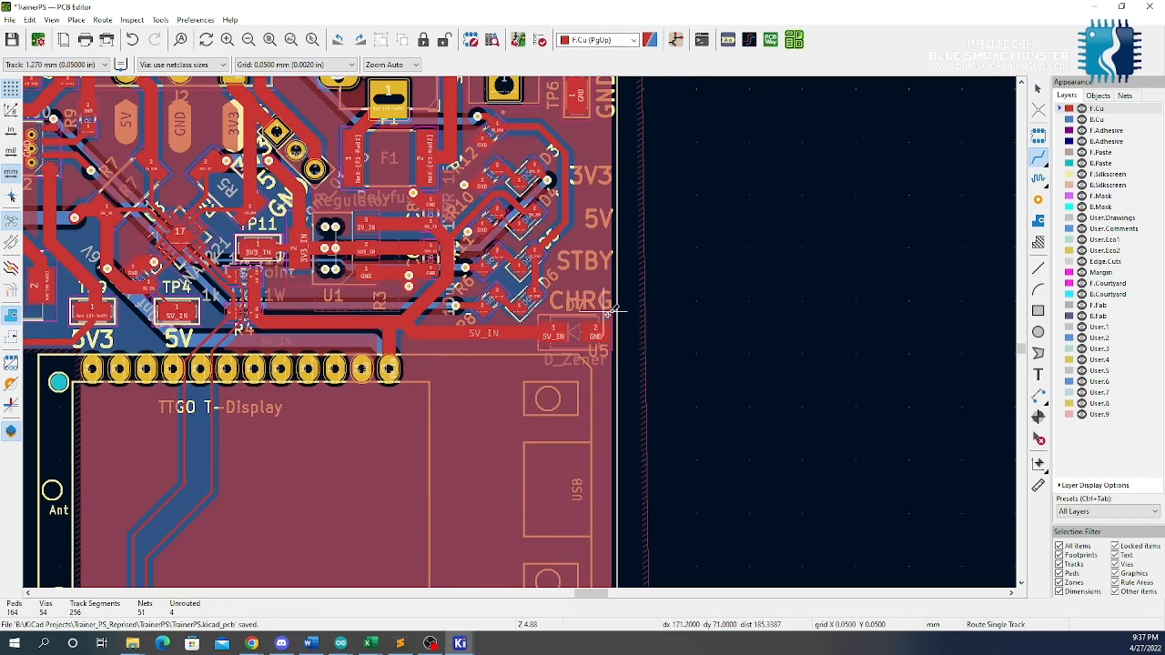
key("b")
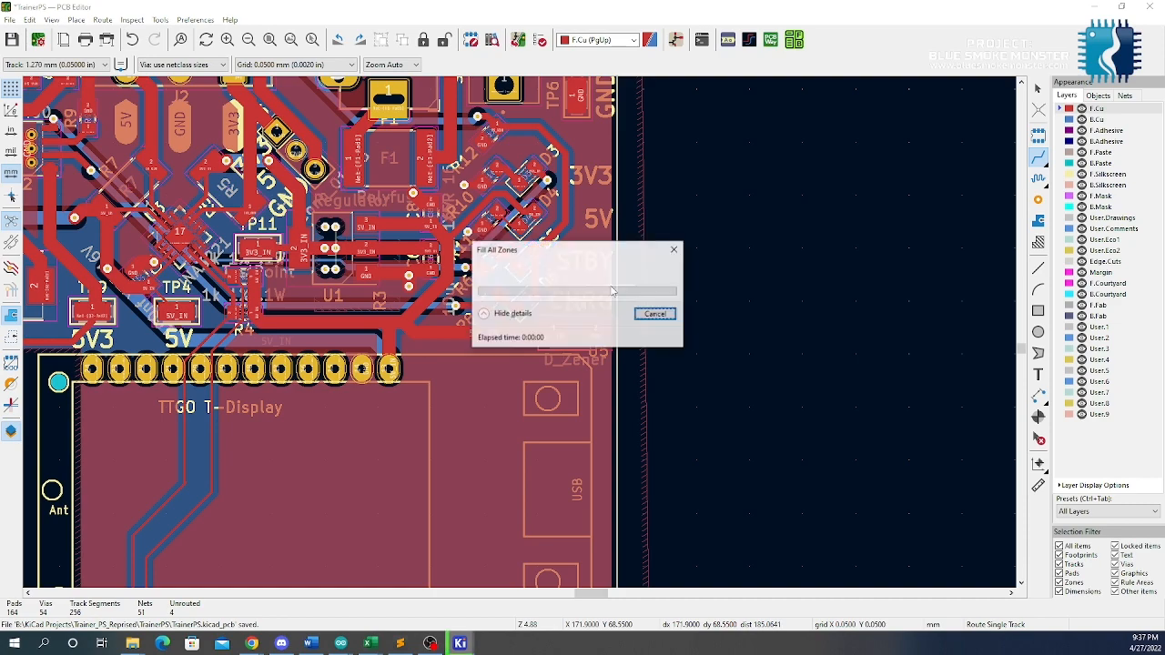
scroll(608, 327, "up", 4)
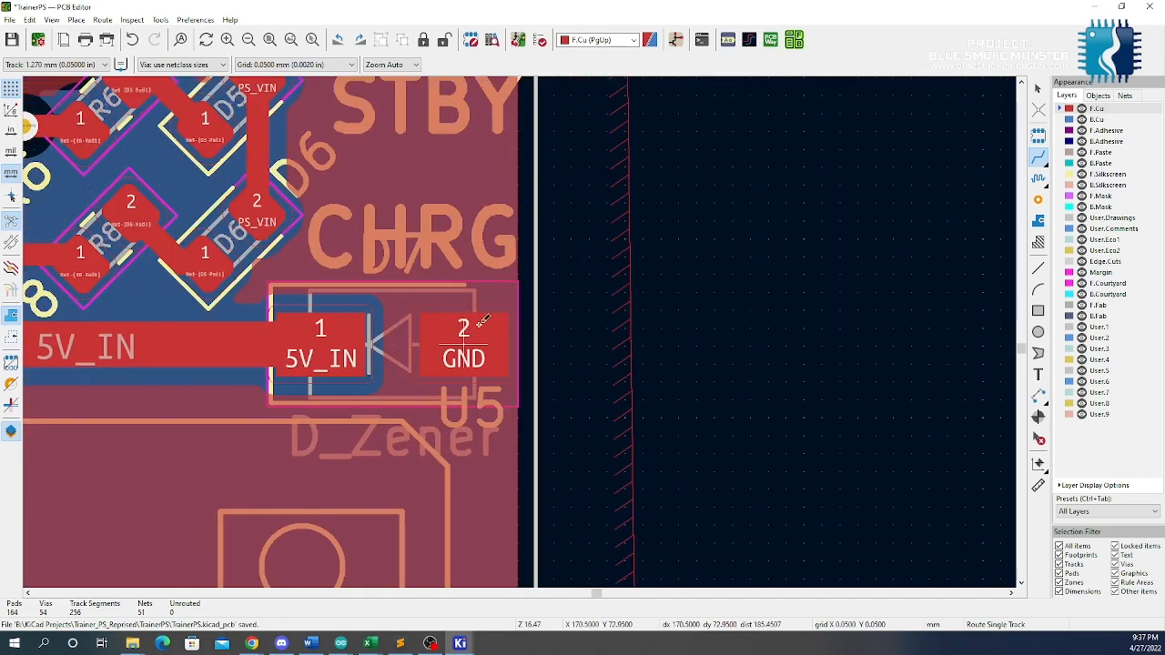
scroll(464, 259, "down", 5)
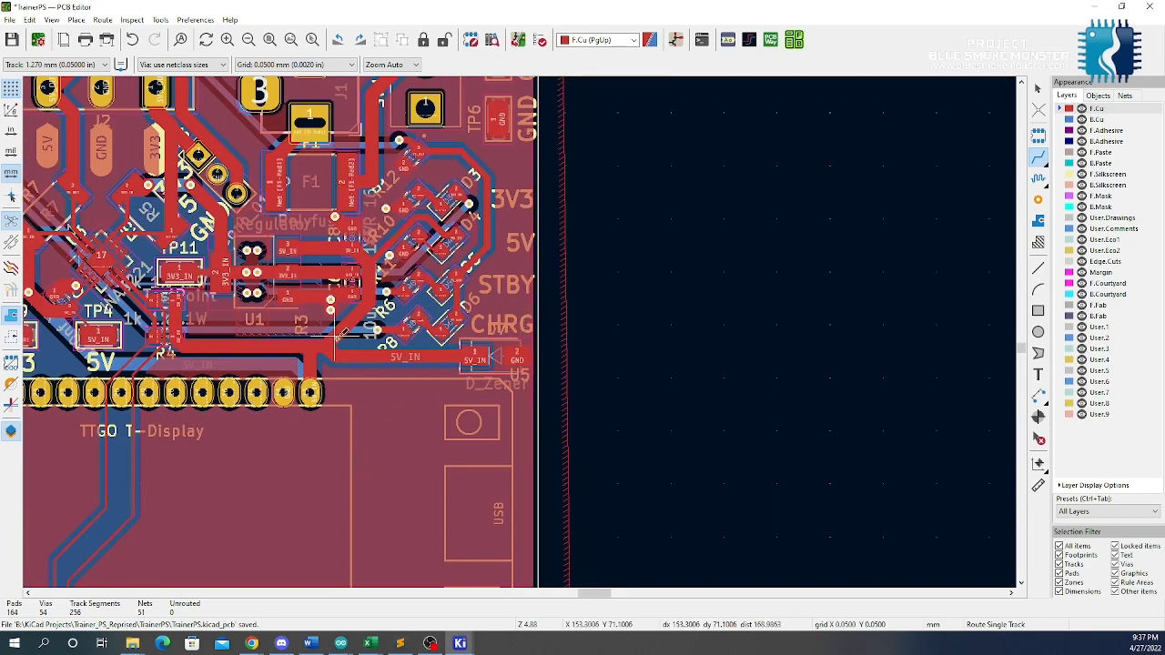
Try to shift the Net-(R3-Pad2) track that runs between pads 19 and 20 of the TTGO T-Display
scroll(341, 336, "down", 4)
scroll(490, 355, "up", 1)
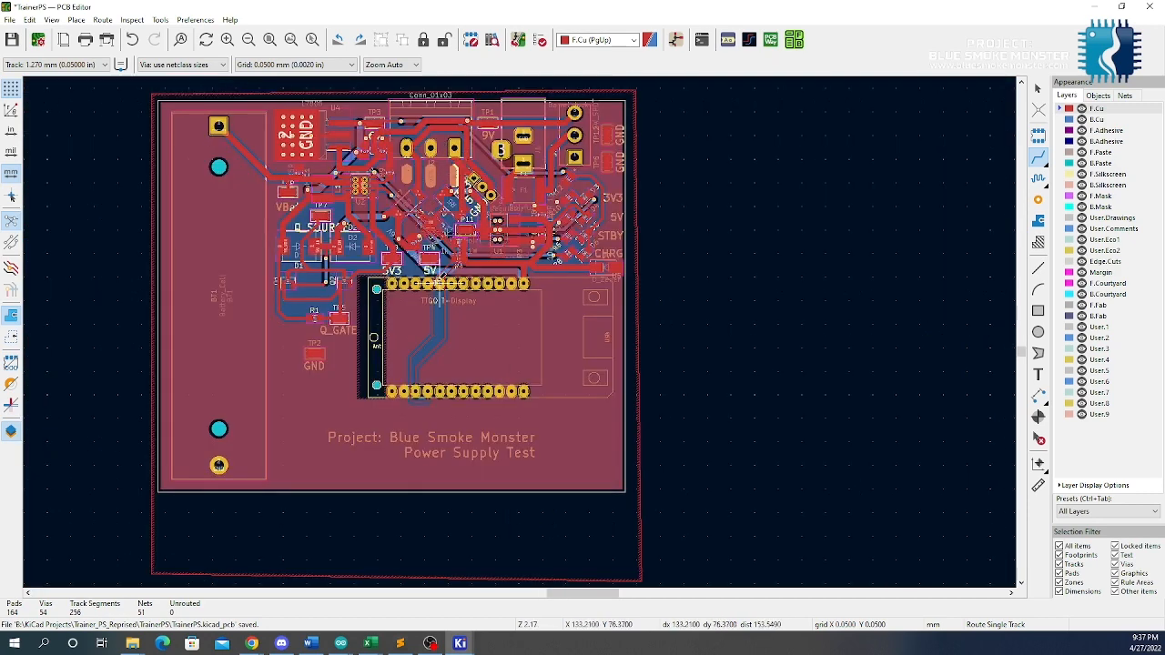
scroll(440, 284, "up", 3)
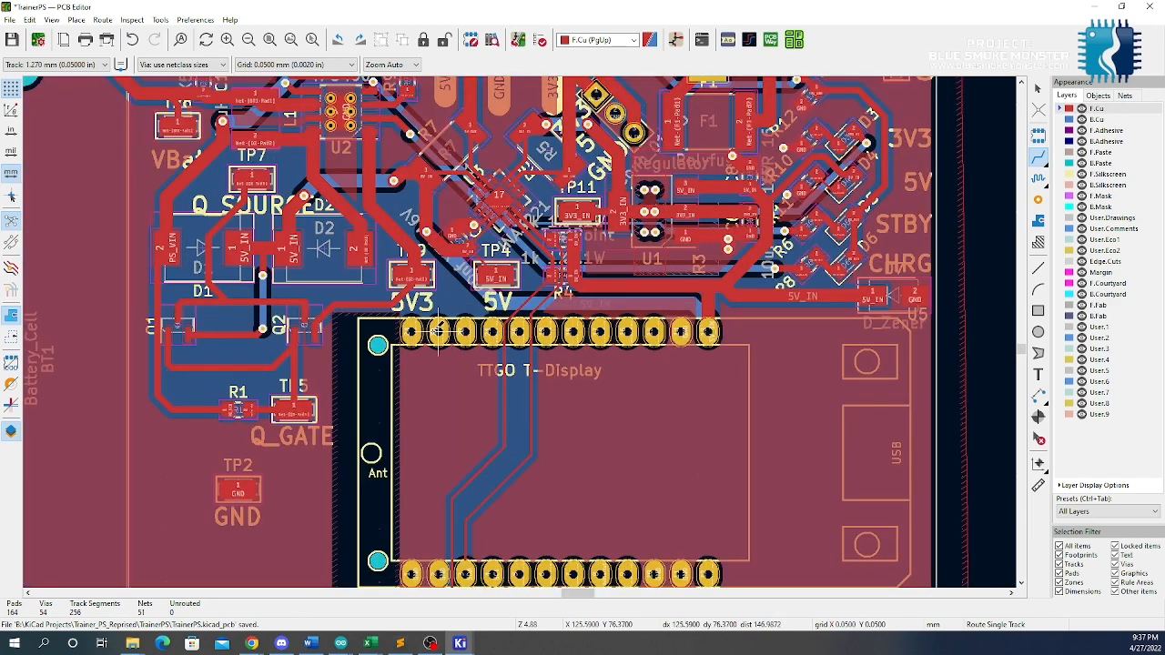
scroll(437, 330, "up", 5)
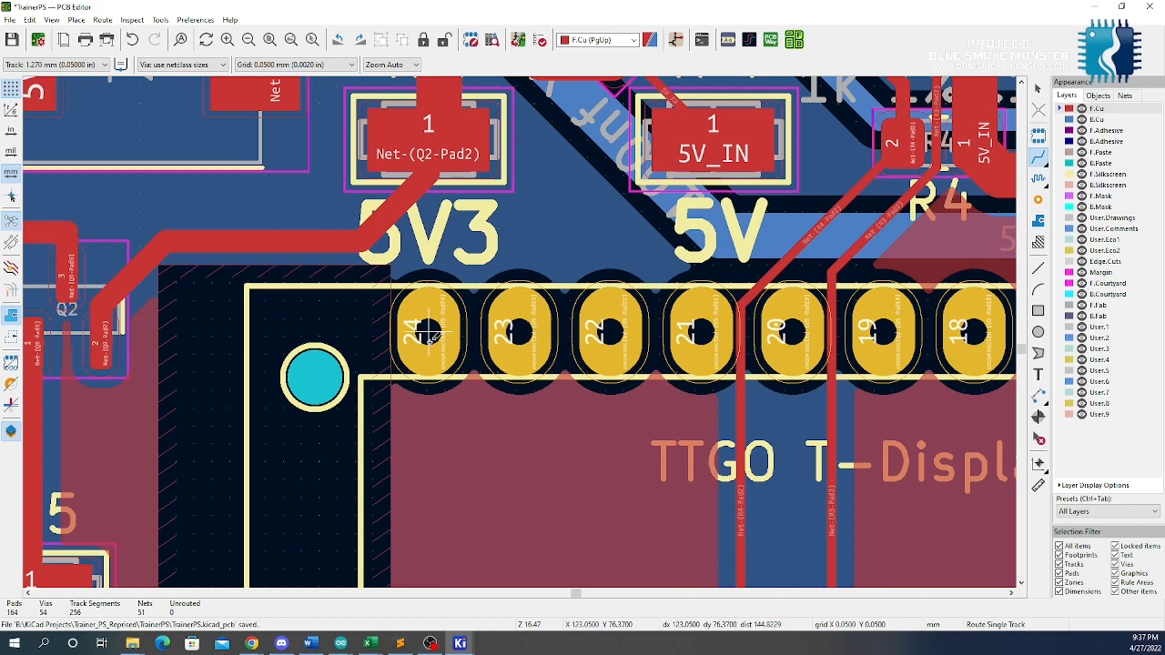
scroll(427, 333, "down", 1)
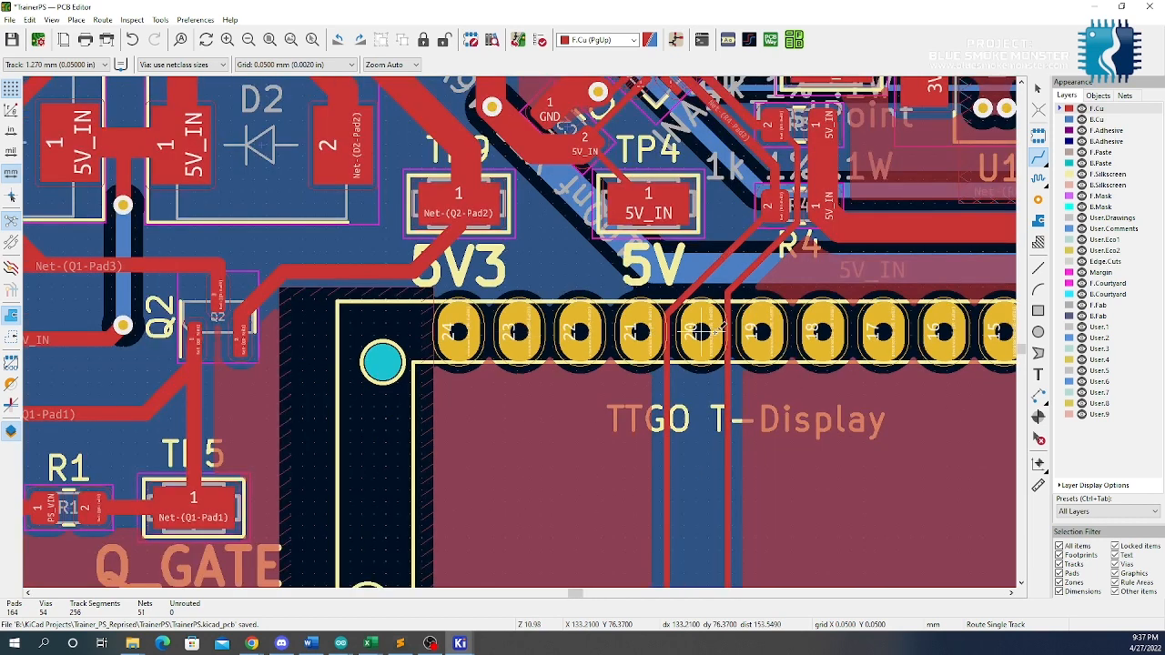
scroll(728, 320, "up", 2)
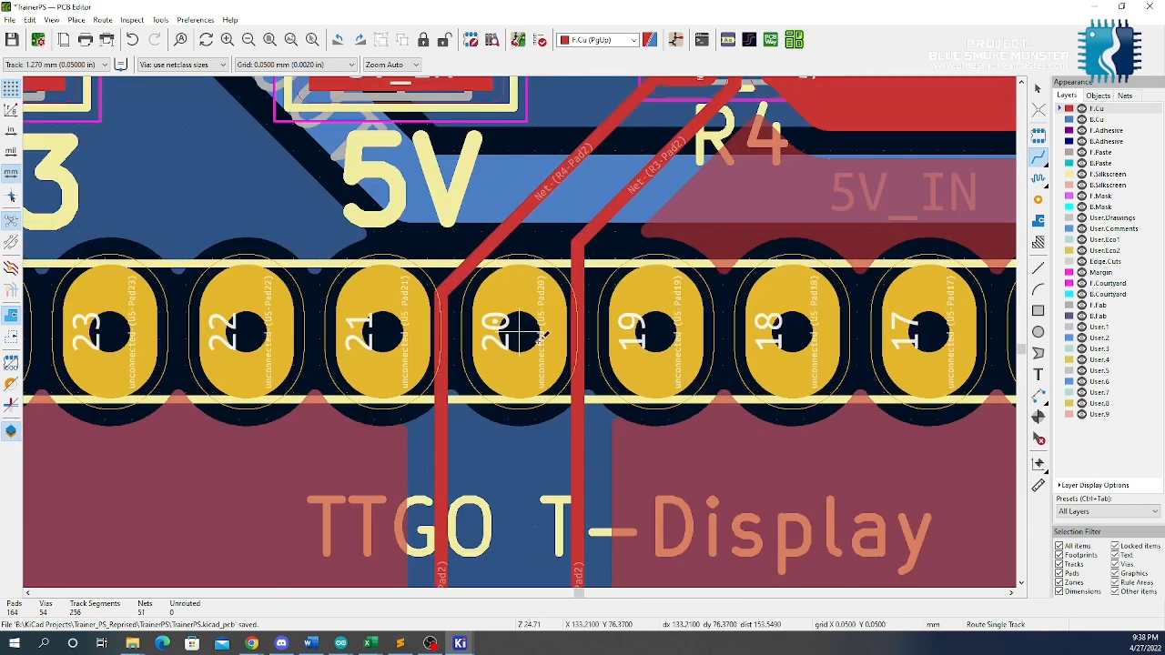
left_click(1038, 91)
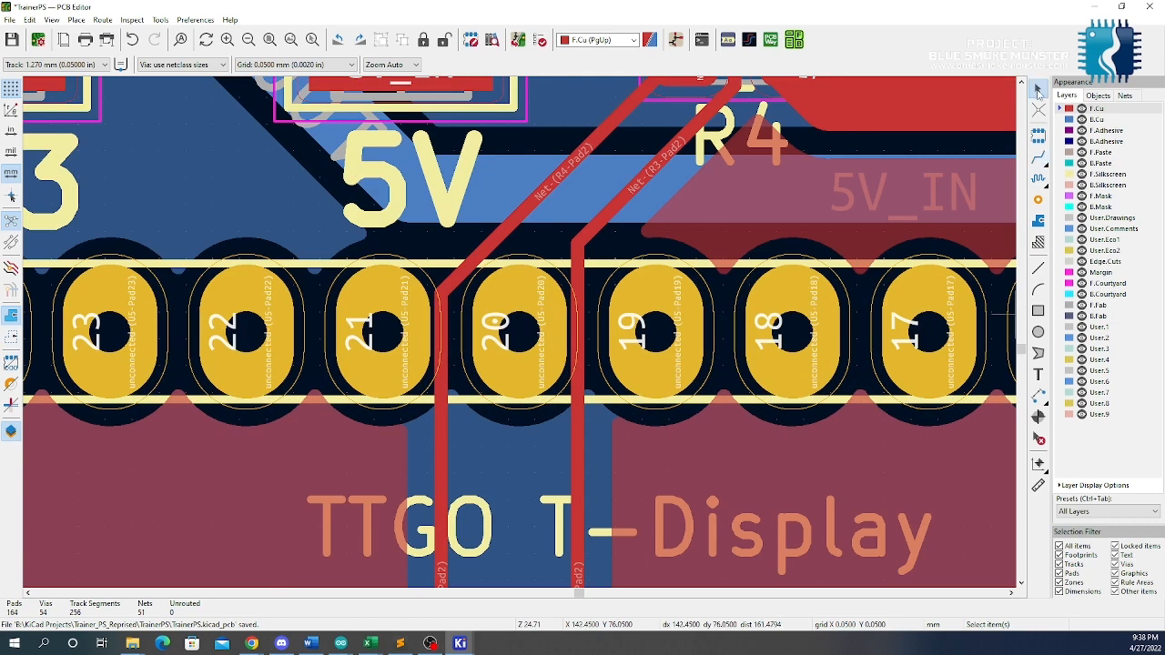
left_click(580, 401)
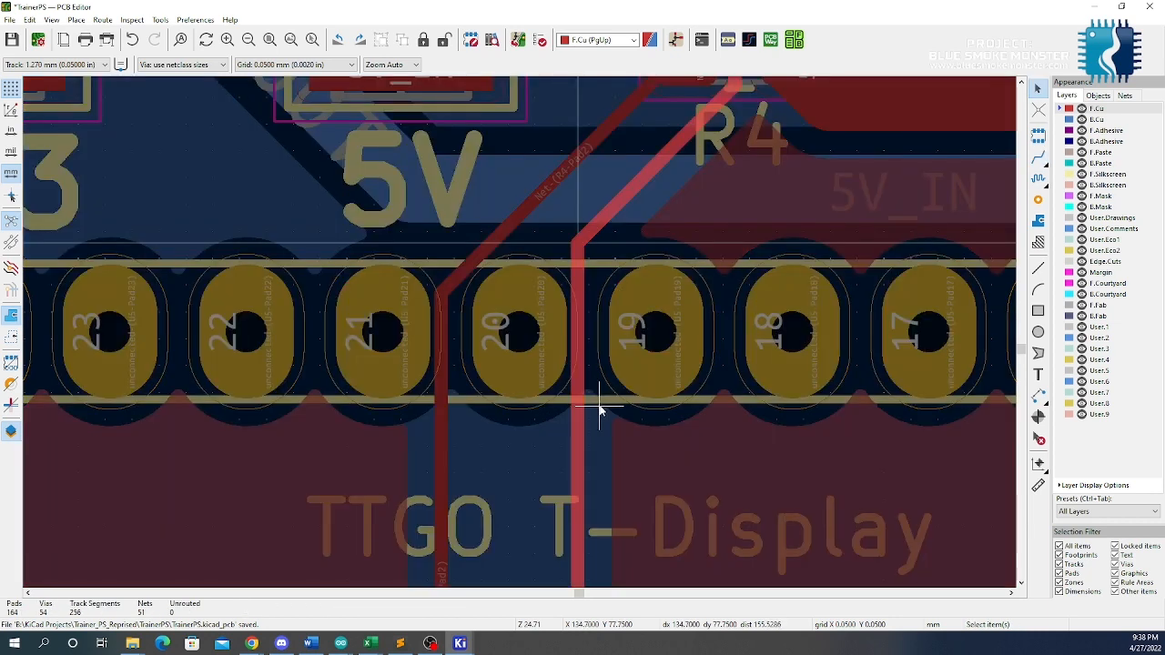
left_click_drag(599, 406, 814, 386)
left_click_drag(580, 457, 518, 314)
left_click_drag(596, 223, 617, 211)
left_click(619, 212)
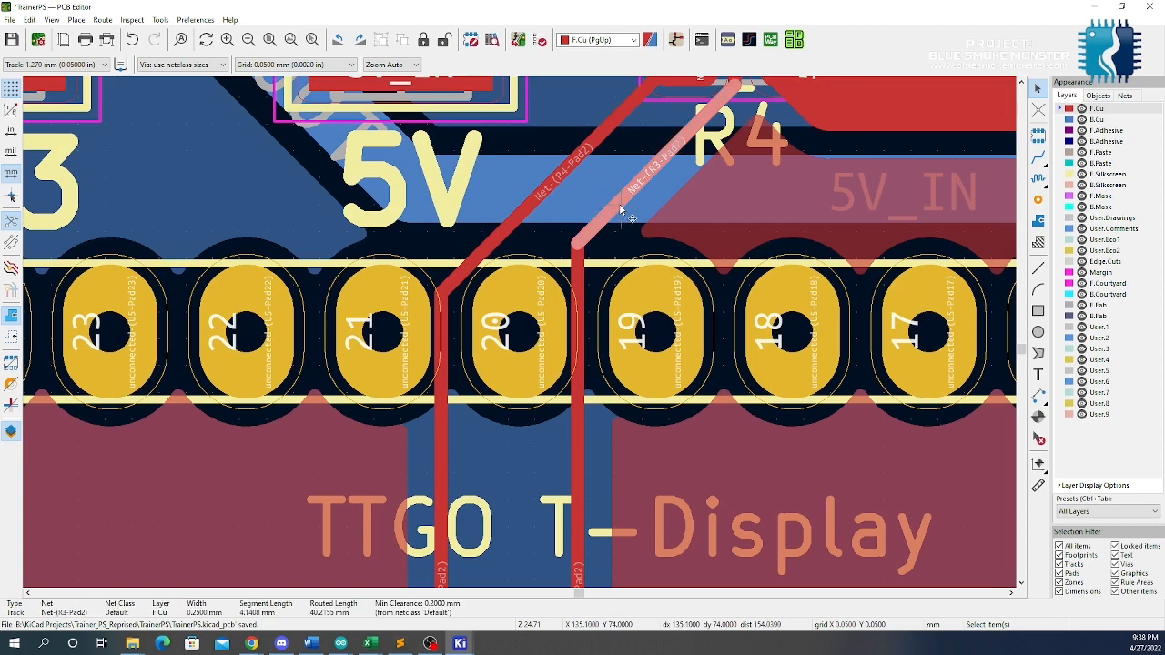
Try to start a 1.270 mm track on the Net-(R3-Pad2) trace just below the TTGO T-Display's pad 20
left_click(1040, 158)
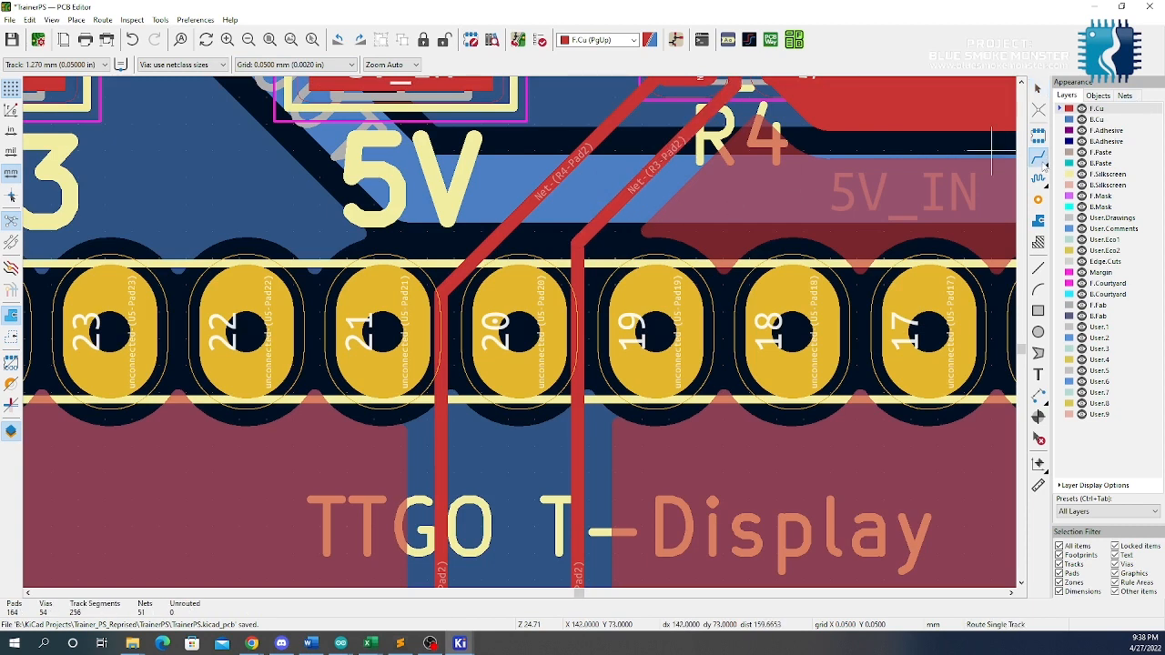
left_click(577, 459)
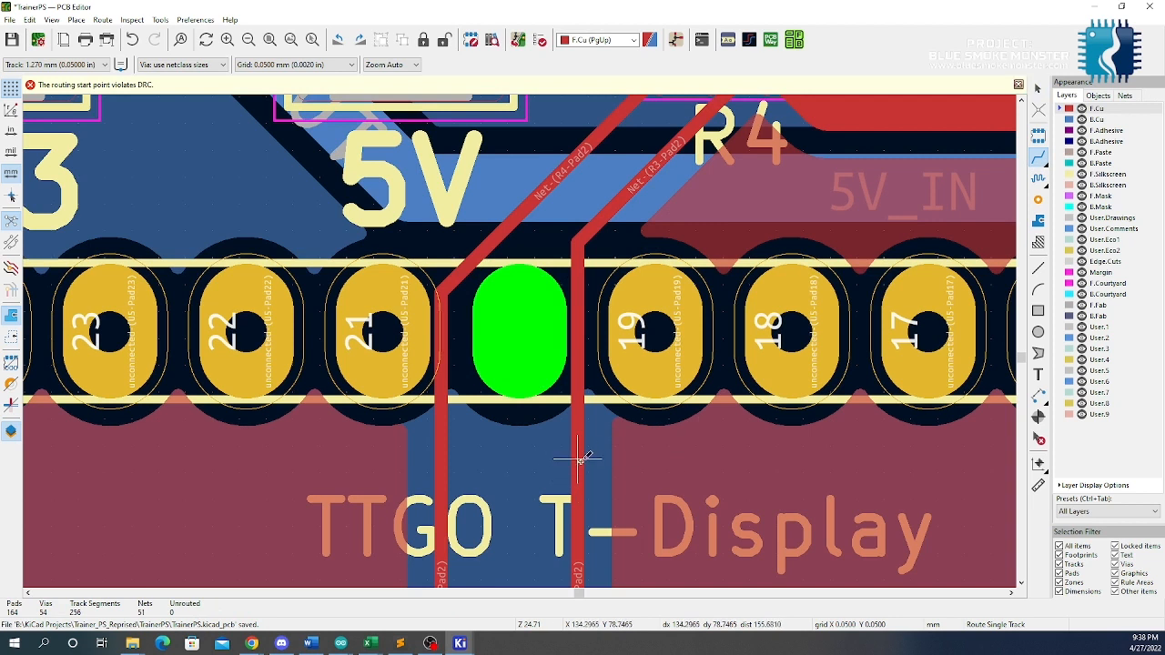
left_click(1045, 91)
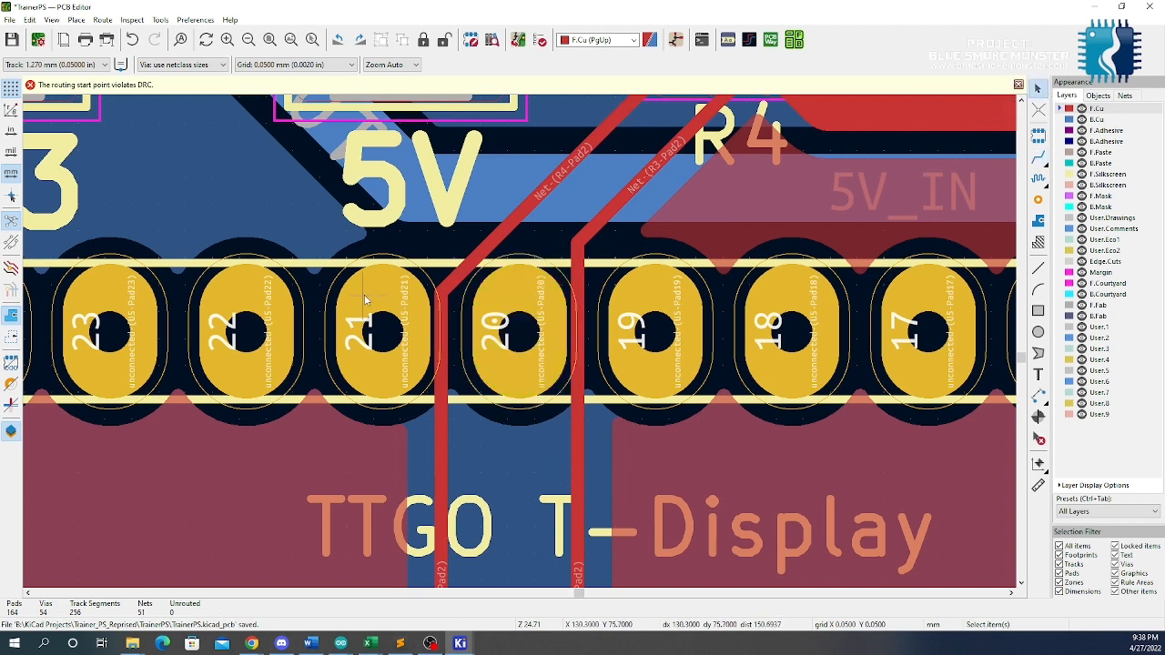
Examine U2's grounded through-hole pads, the surrounding routing and the remaining board layout
scroll(365, 300, "down", 2)
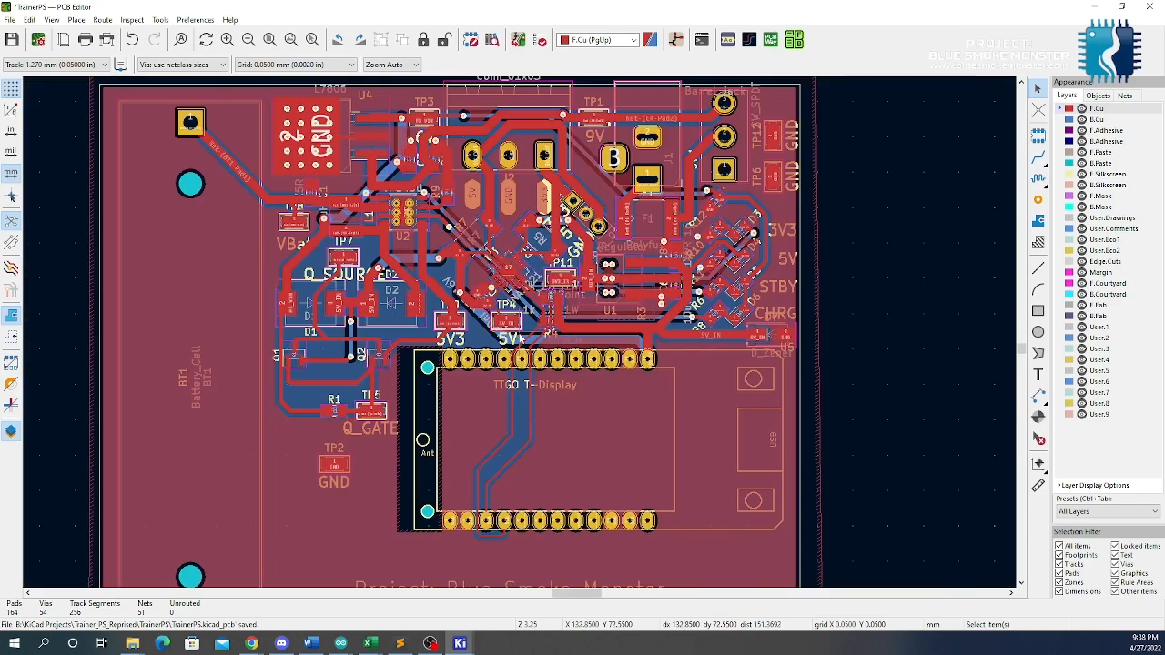
scroll(402, 216, "up", 2)
scroll(521, 337, "up", 1)
scroll(519, 331, "down", 1)
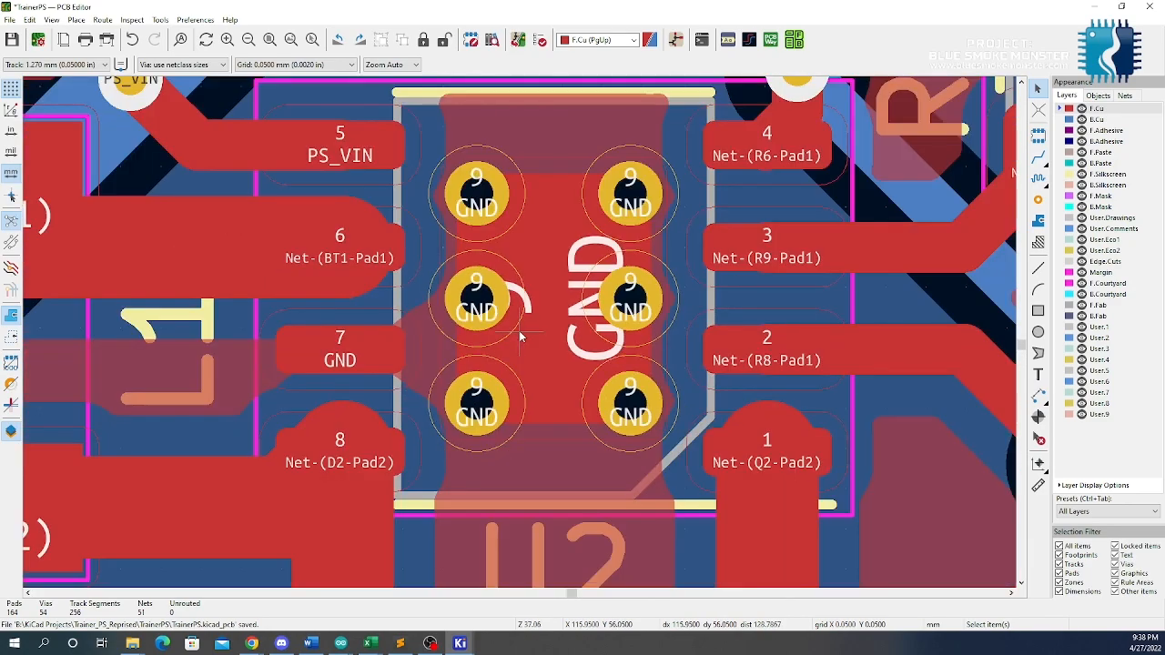
left_click(473, 187)
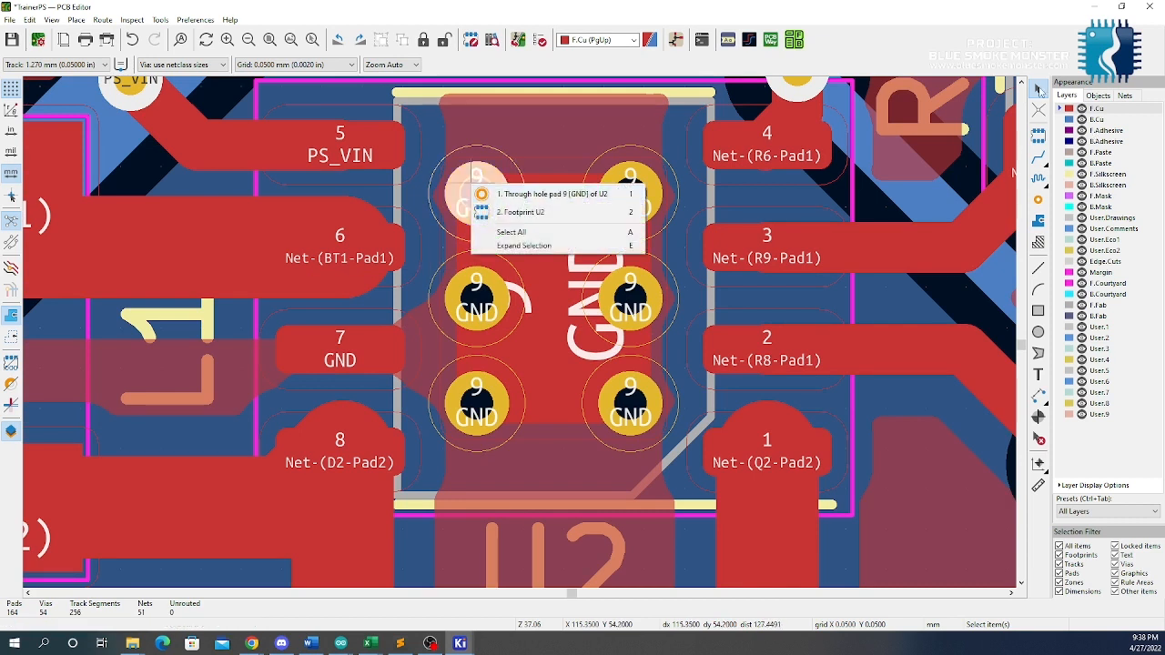
key("ctrl+s")
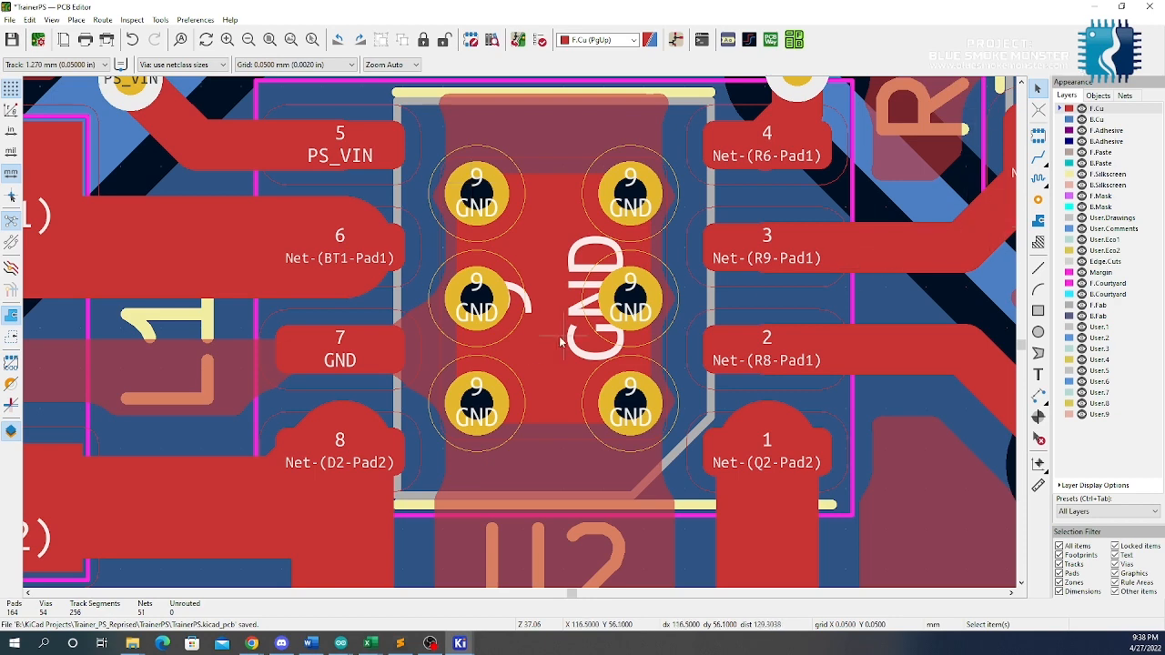
scroll(573, 267, "down", 3)
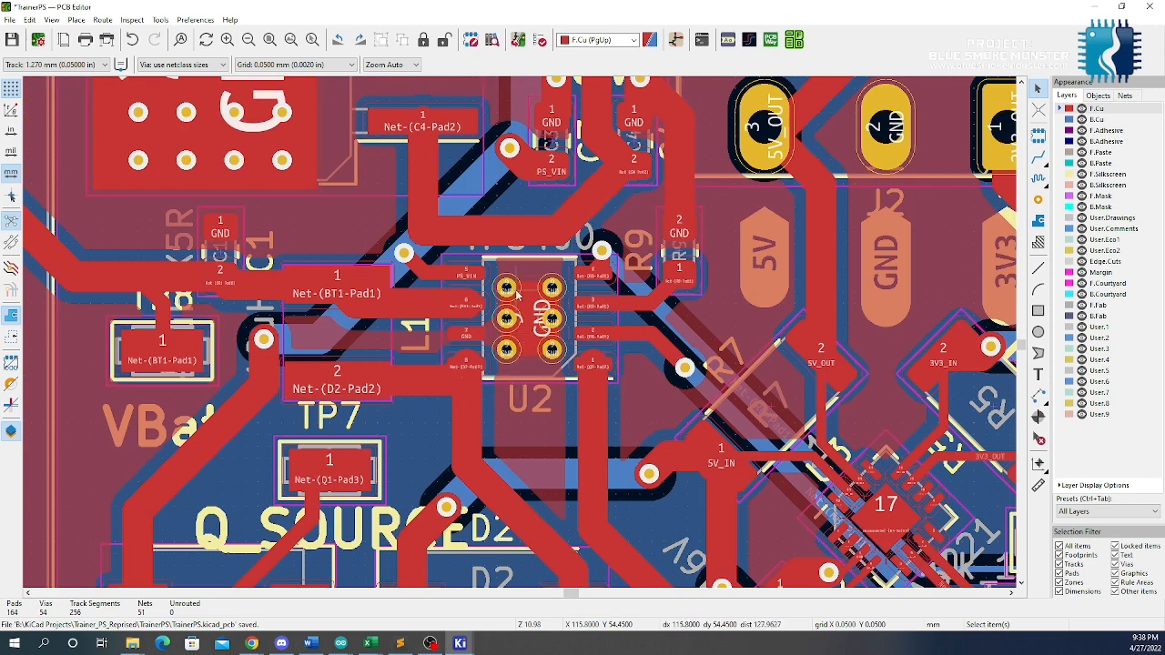
scroll(533, 320, "down", 2)
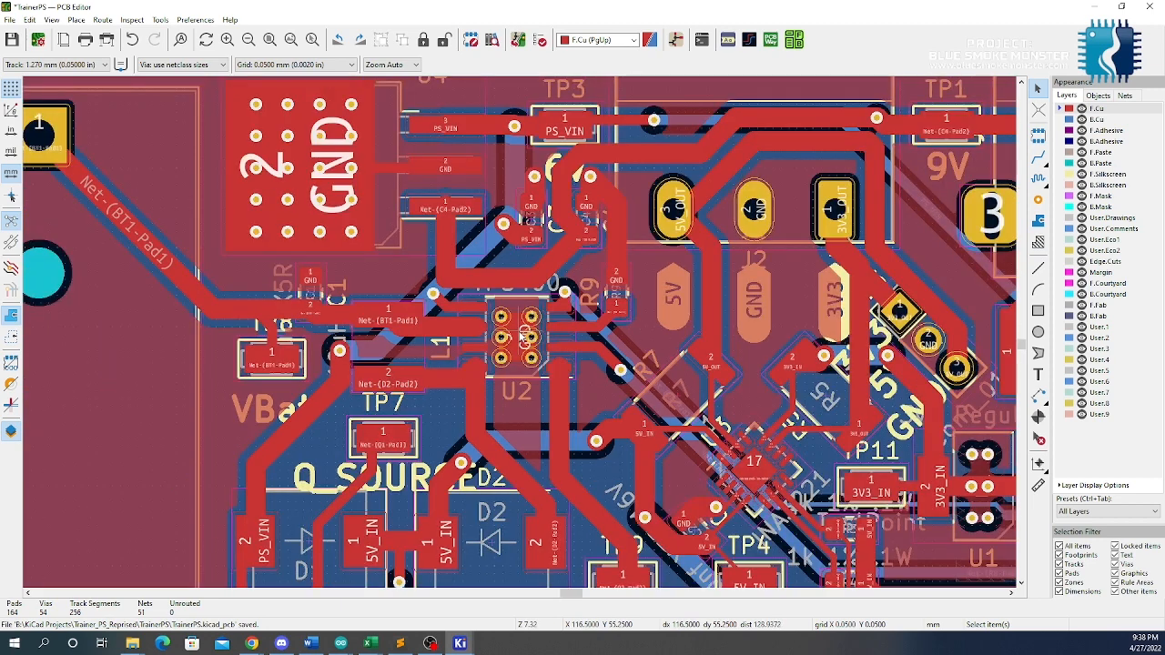
scroll(543, 337, "down", 2)
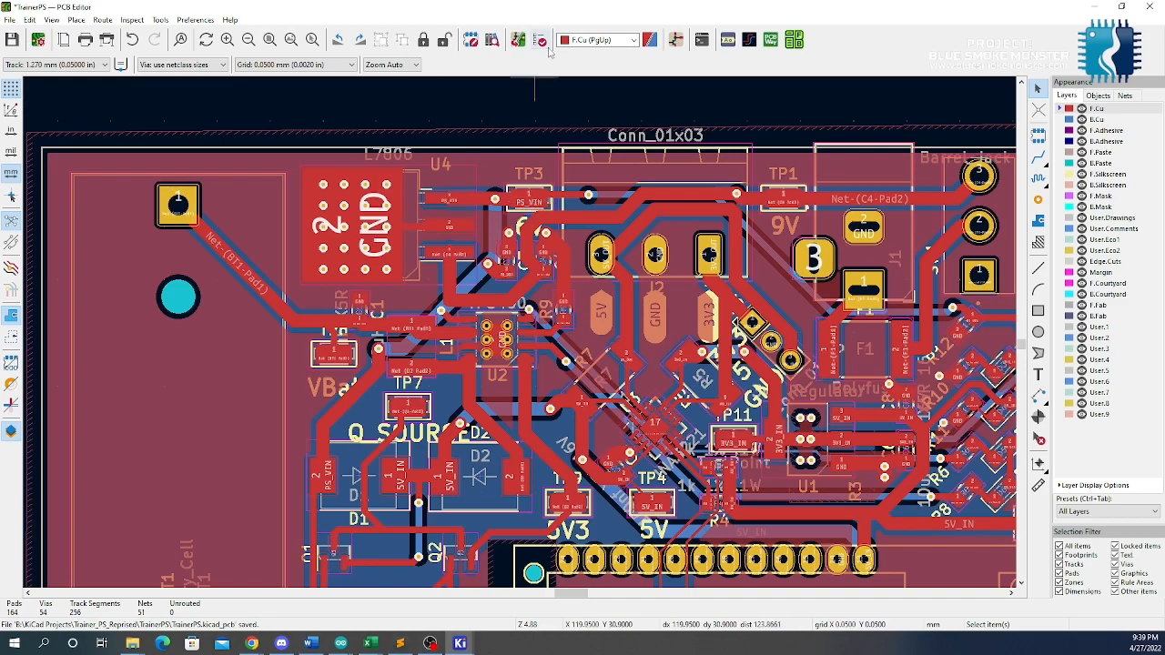
scroll(499, 260, "down", 4)
scroll(428, 466, "down", 3)
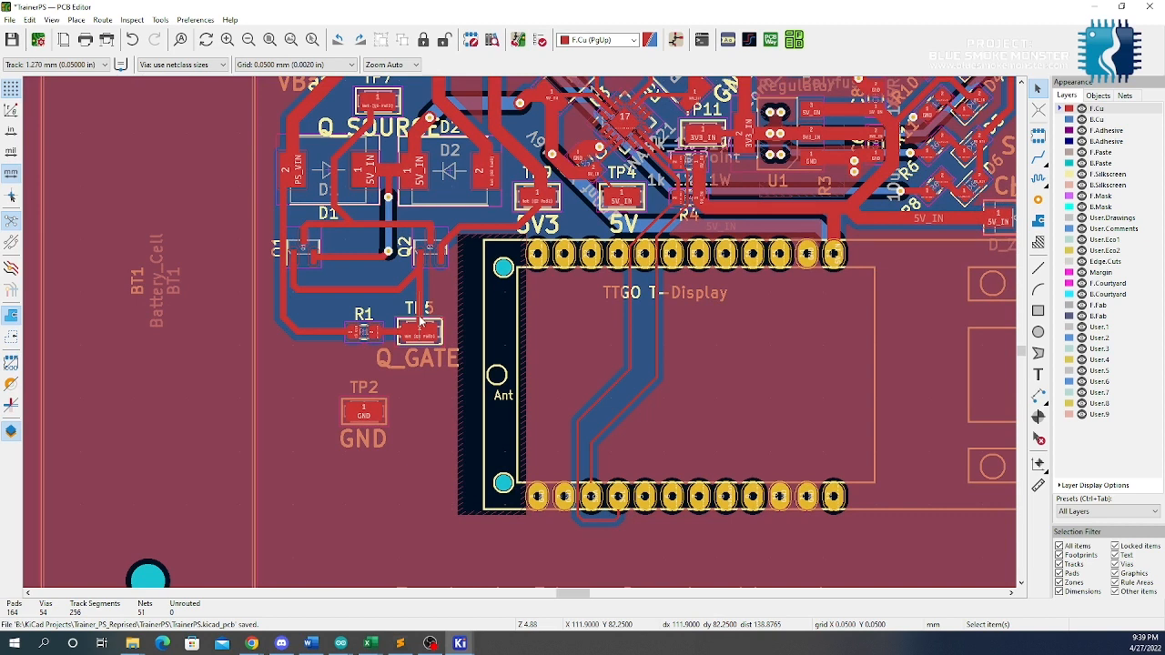
Move the "Project: Blue Smoke Monster Power Supply Test" text into the board's lower-right corner, keeping its orientation at 0°
scroll(519, 331, "up", 2)
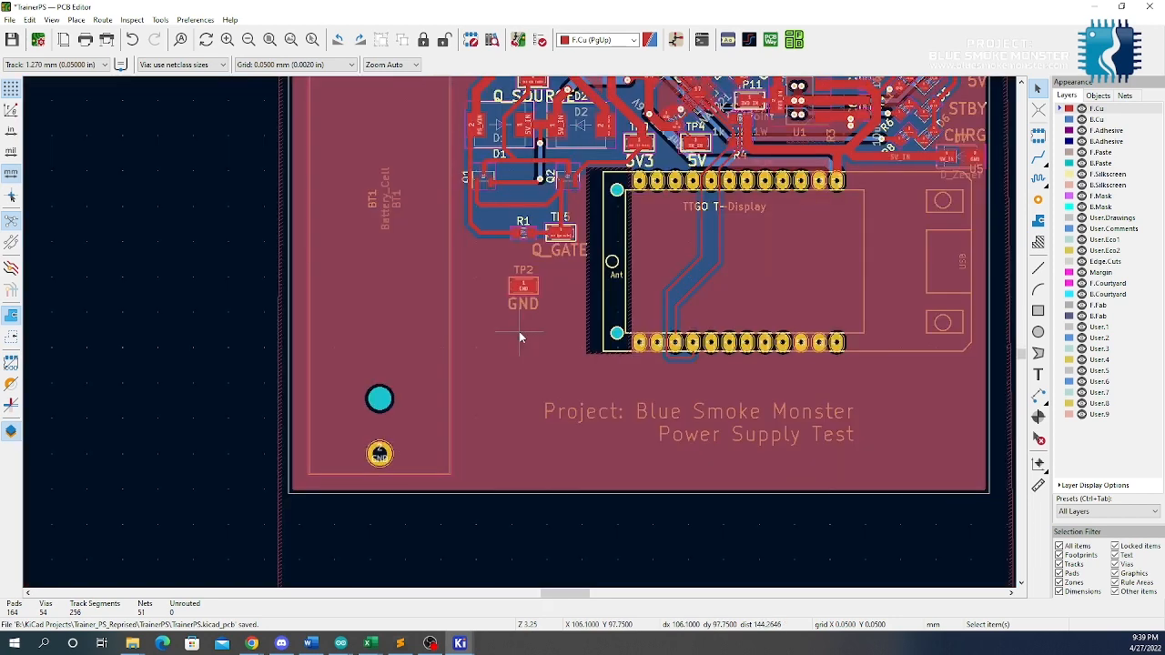
left_click(784, 416)
left_click_drag(785, 416, 962, 408)
key("r")
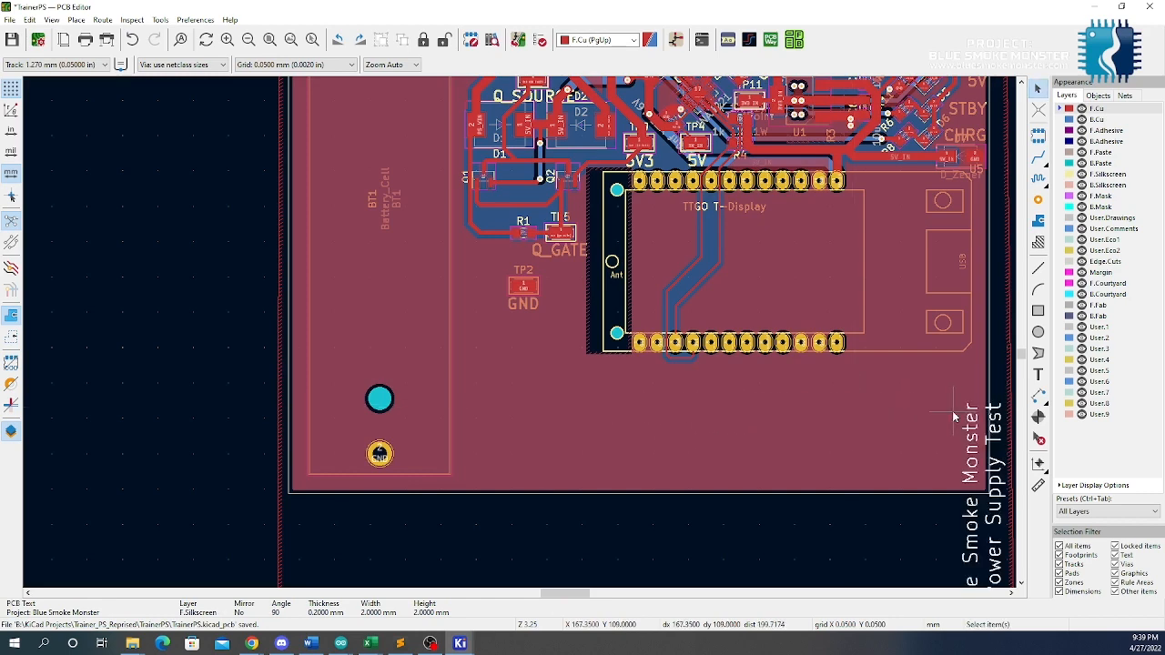
key("r")
key("r")
key("r")
key("t")
key("Escape")
Add "RC 1" as a third line to the project title text
key("e")
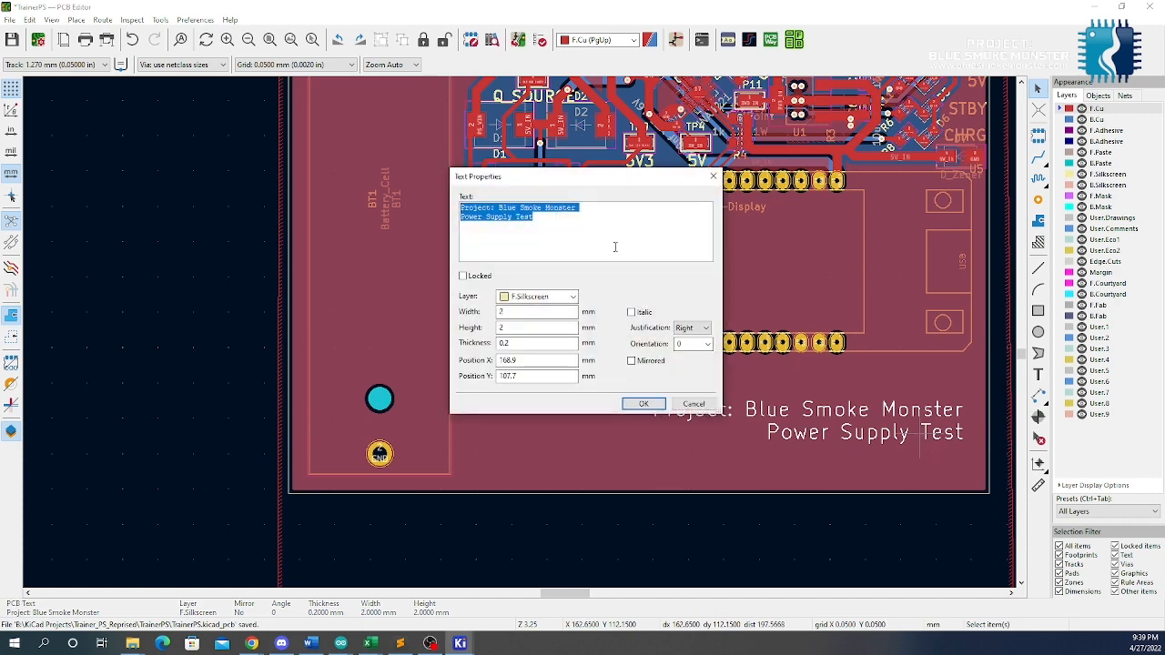
left_click(619, 251)
key("Return")
type("Rev 1")
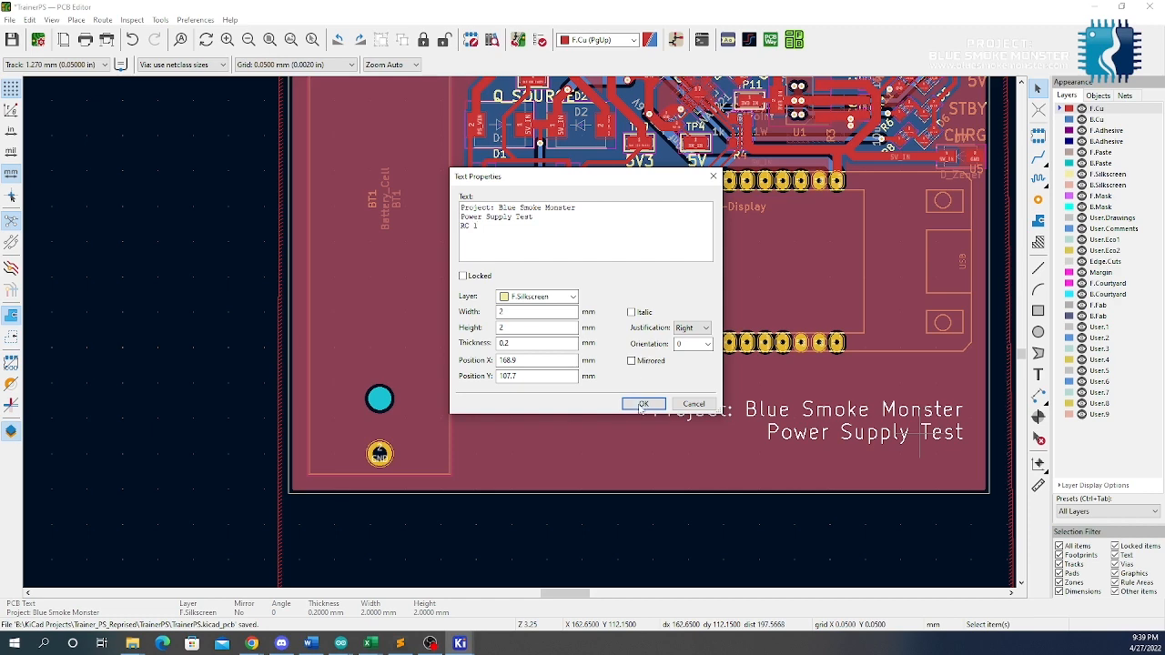
left_click(642, 404)
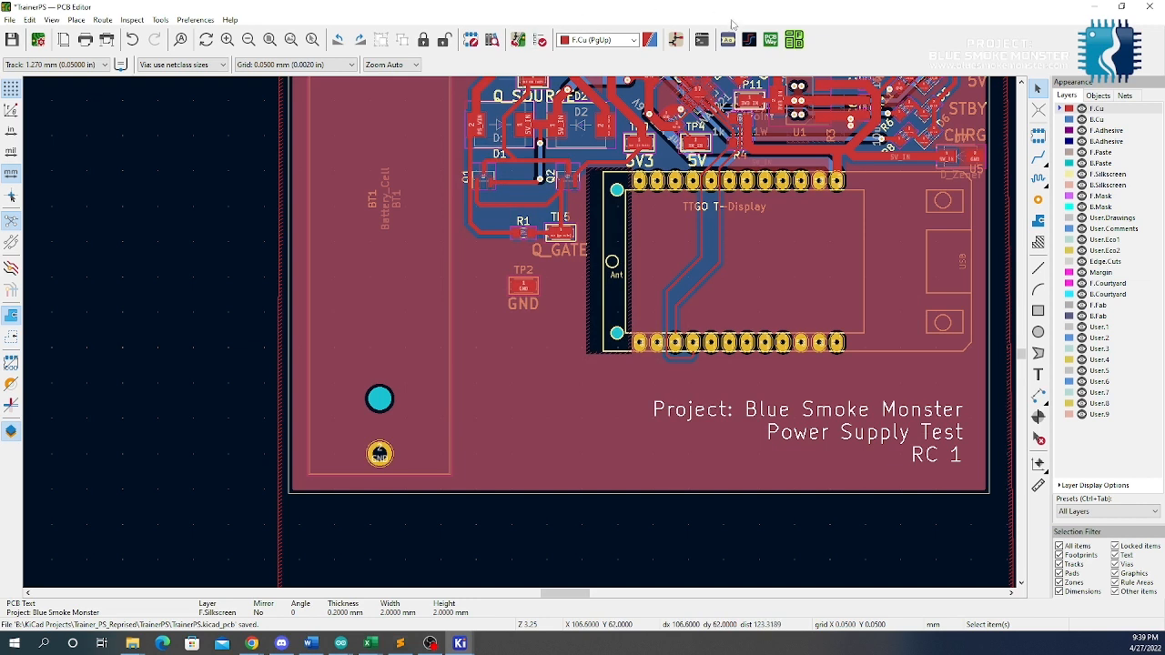
Add the bsm_logo-footprint from BSM_Library as a new footprint, dismissing the library load error
left_click(1038, 135)
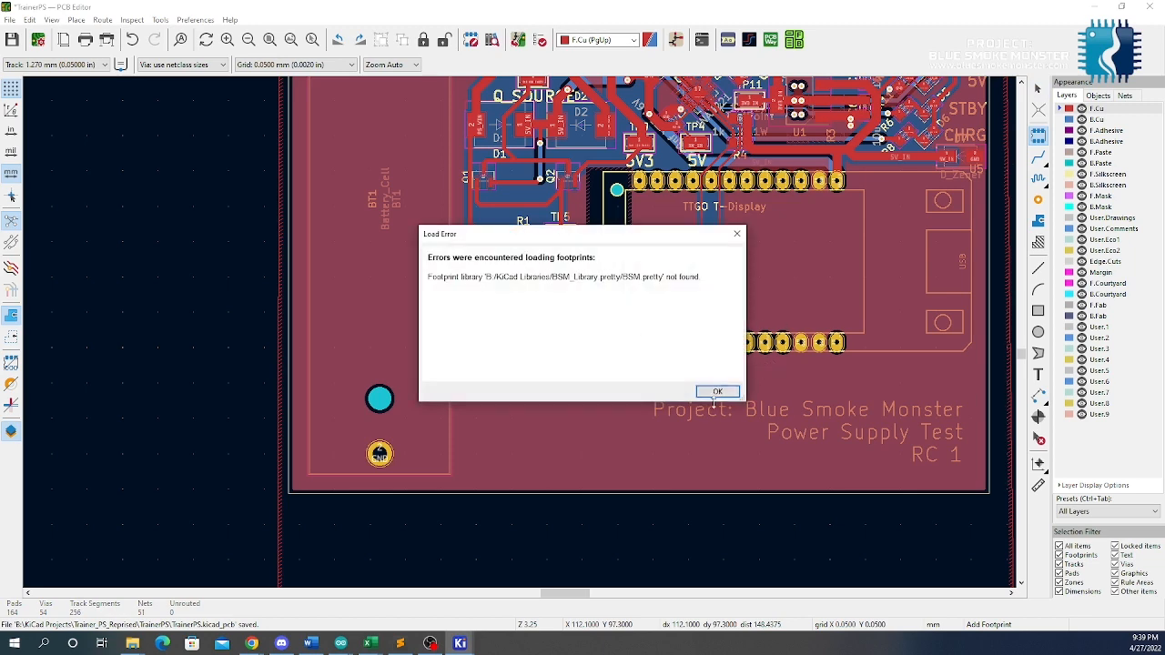
left_click(716, 393)
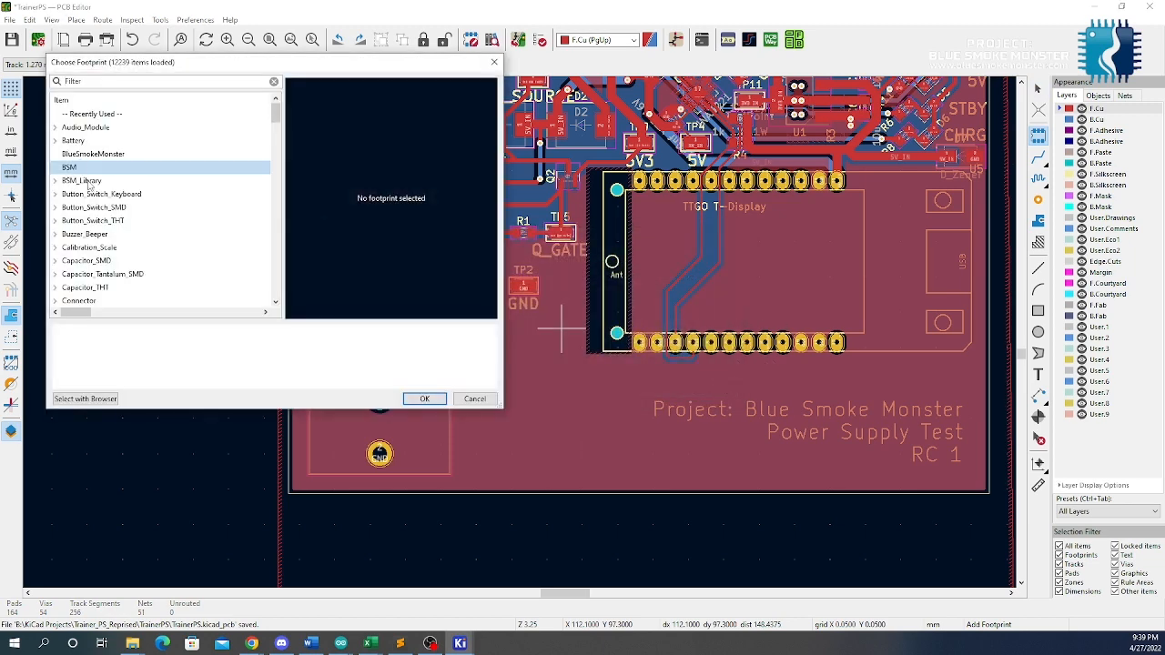
left_click(55, 181)
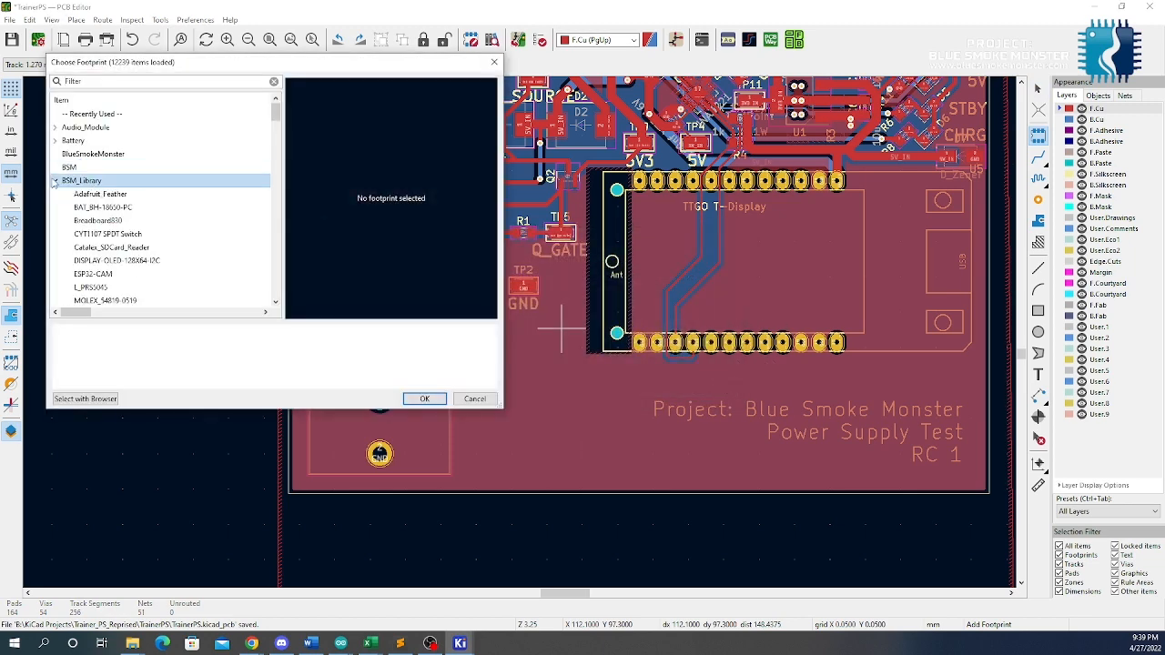
left_click(115, 219)
key("Up")
key("Down")
key("Down")
key("Down")
key("Down")
key("Down")
key("Down")
key("Down")
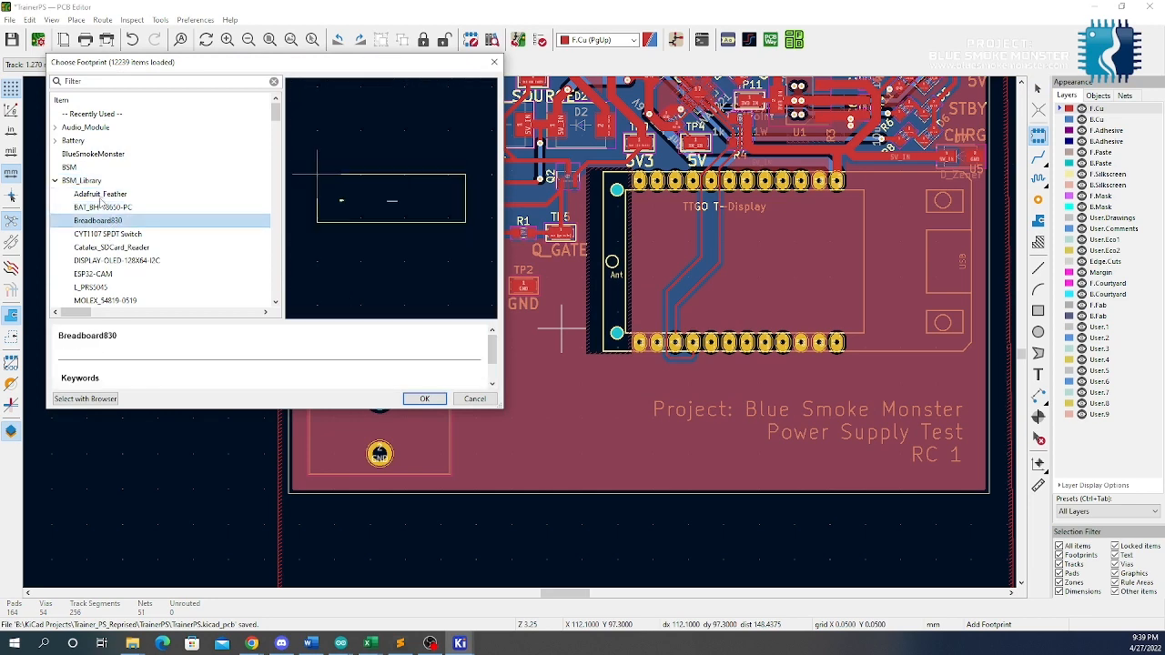
key("Down")
key("Down")
key("Down")
key("Down")
key("Down")
key("Down")
key("Down")
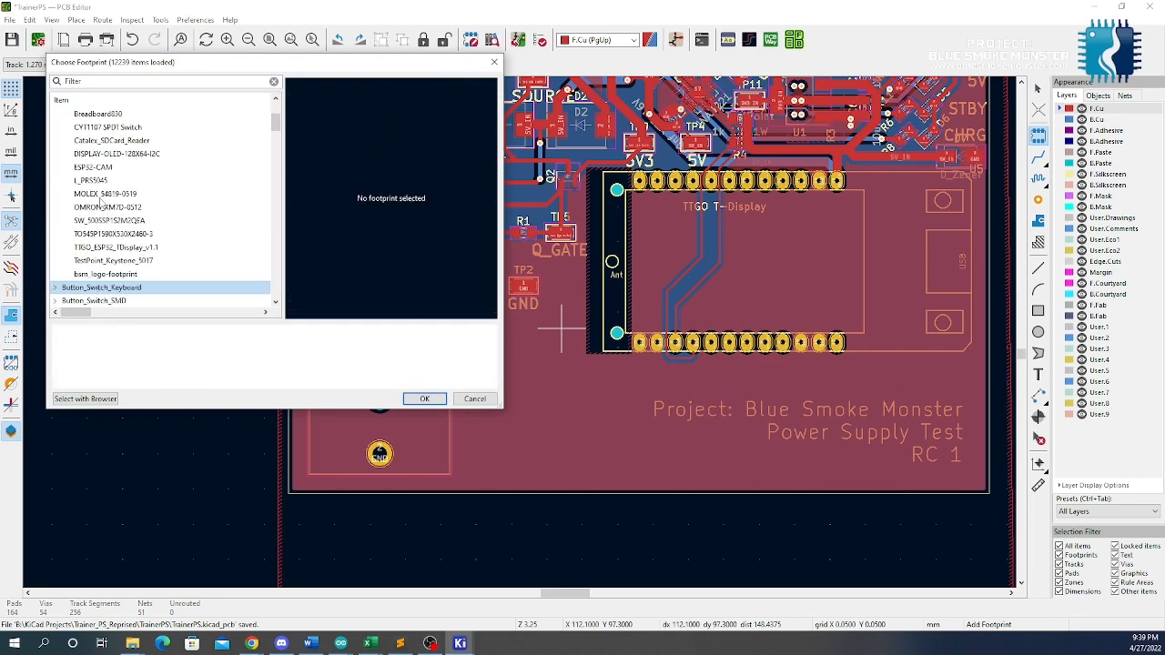
key("Up")
key("Return")
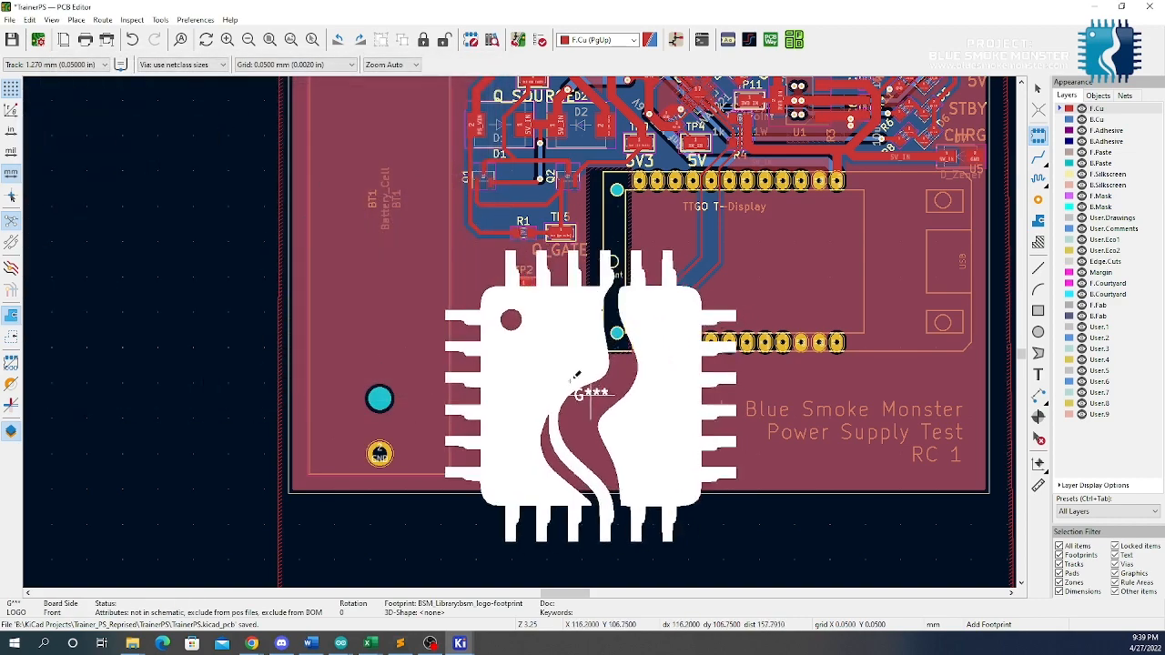
Flip the logo to the back of the board and place it at 180° rotation over the lower battery and TP2 area
scroll(582, 382, "down", 3)
scroll(517, 320, "up", 3)
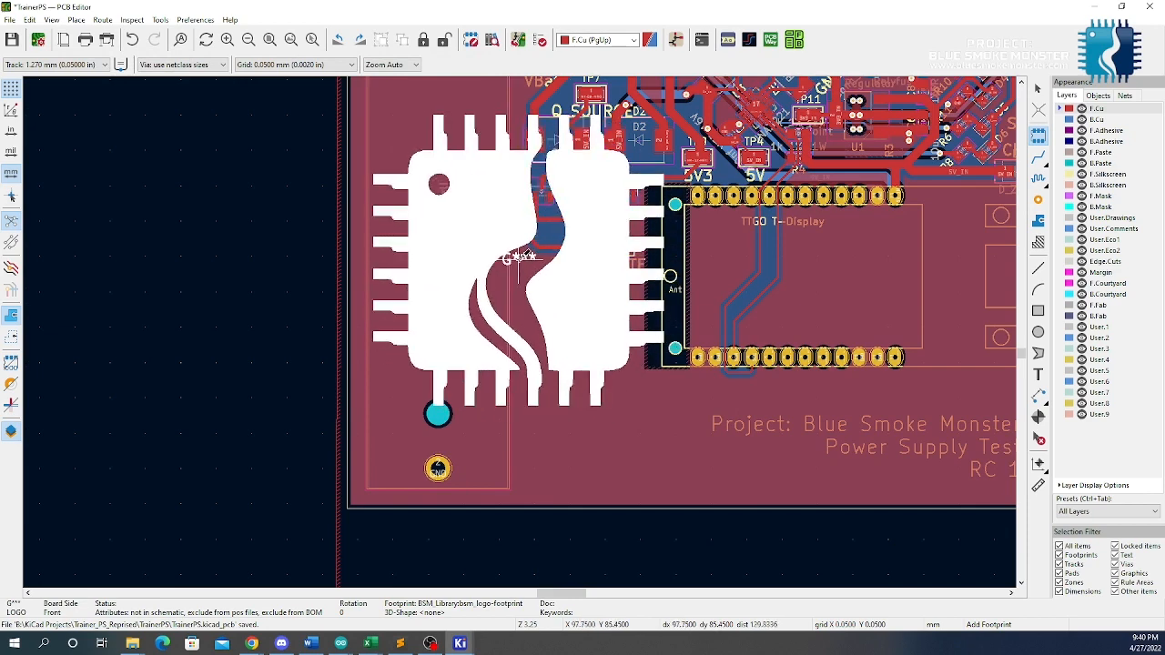
key("f")
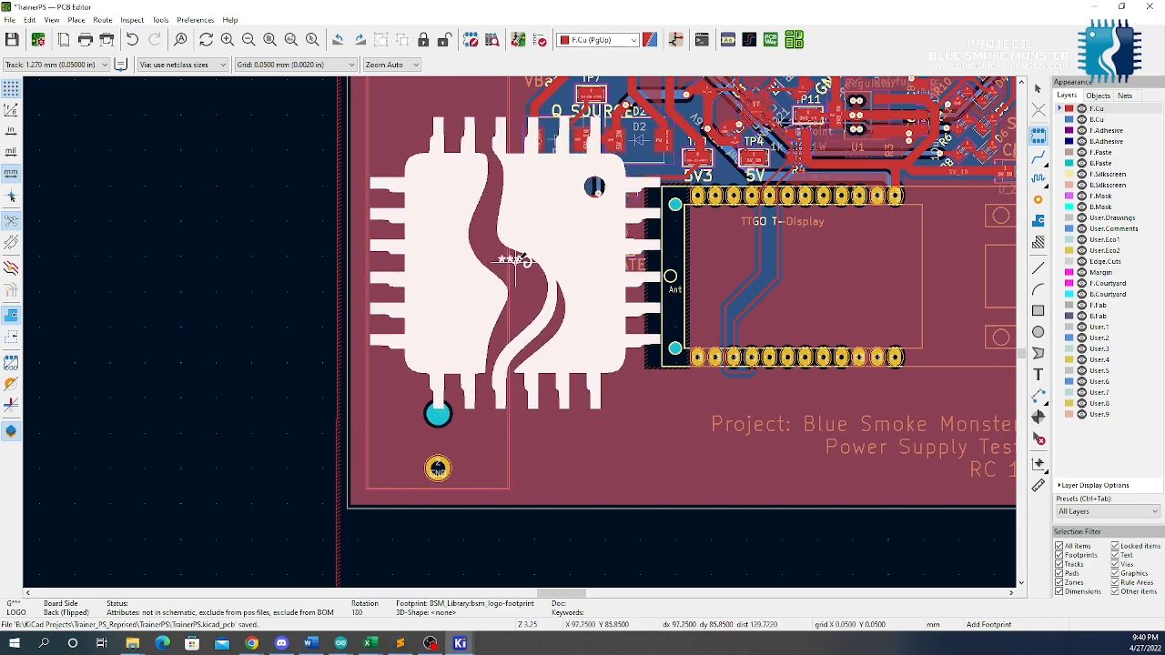
key("f")
key("f")
key("f")
key("f")
key("f")
left_click(516, 259)
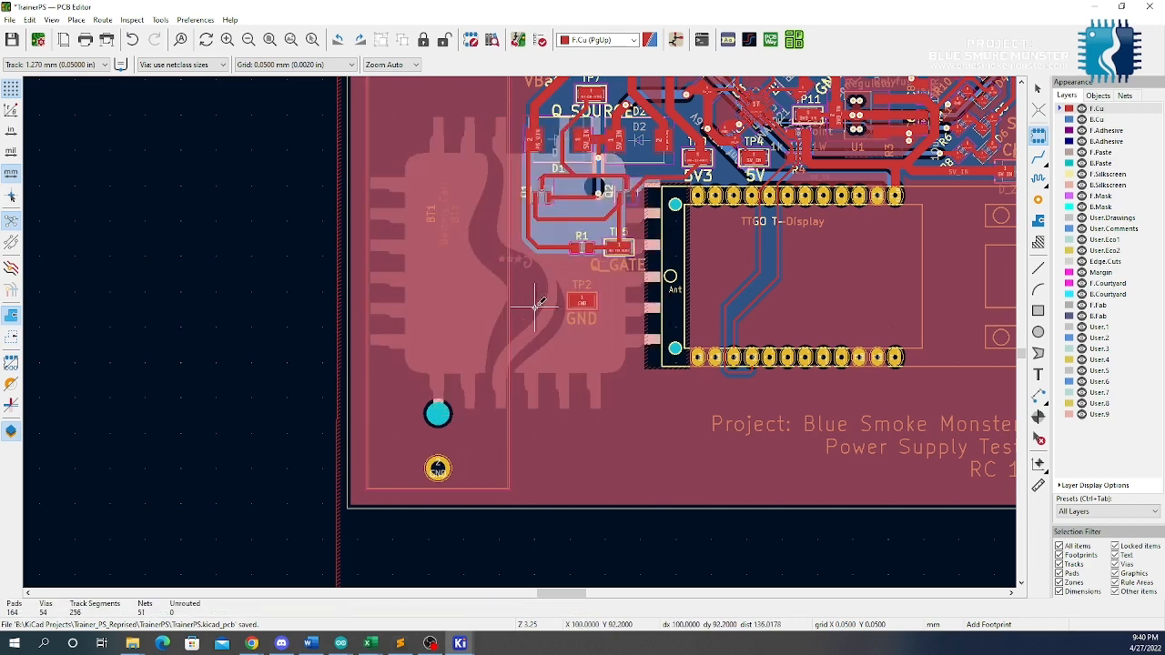
Check the logo's placement on the back of the board in the 3D viewer
key("alt+3")
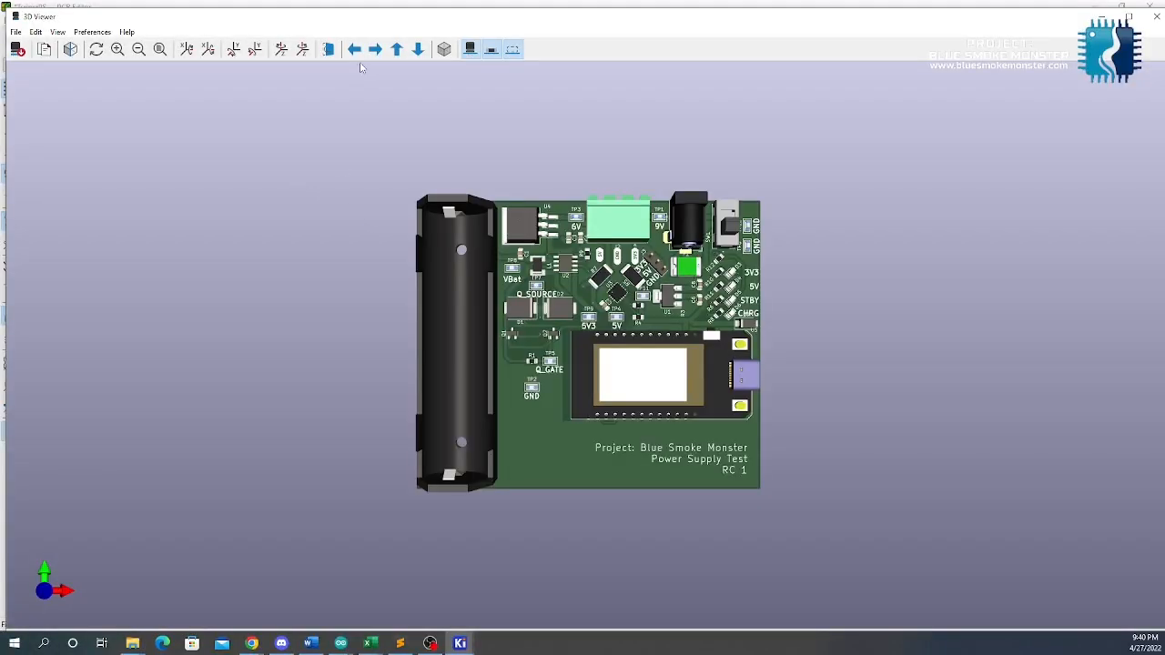
left_click(333, 56)
scroll(688, 231, "up", 5)
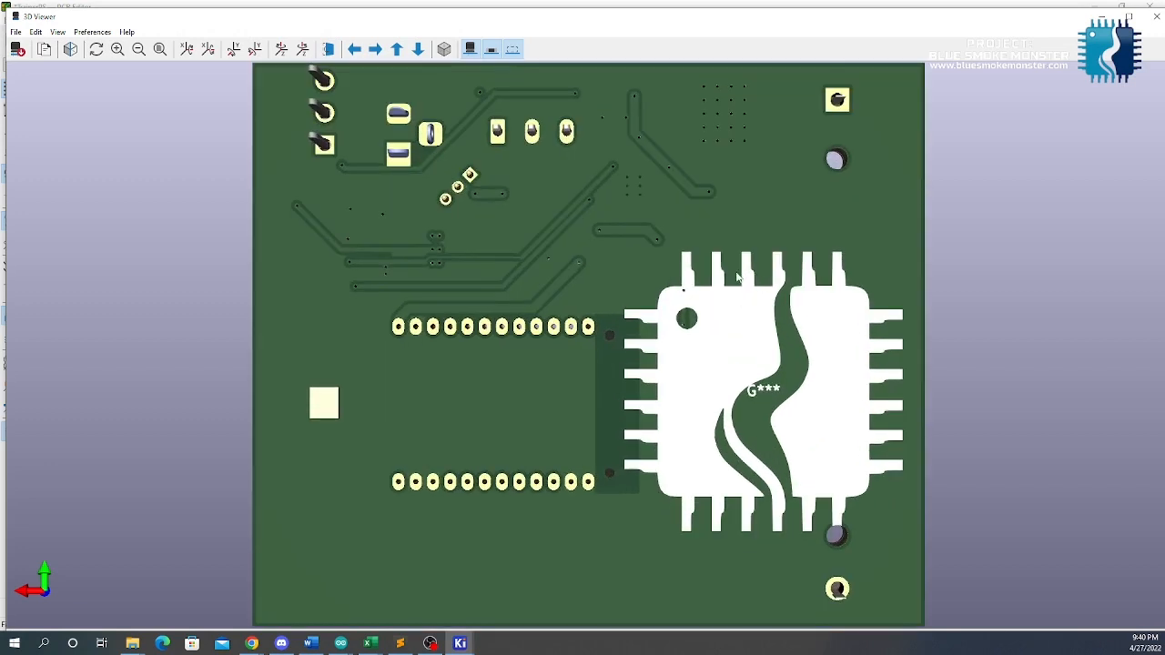
left_click(1154, 16)
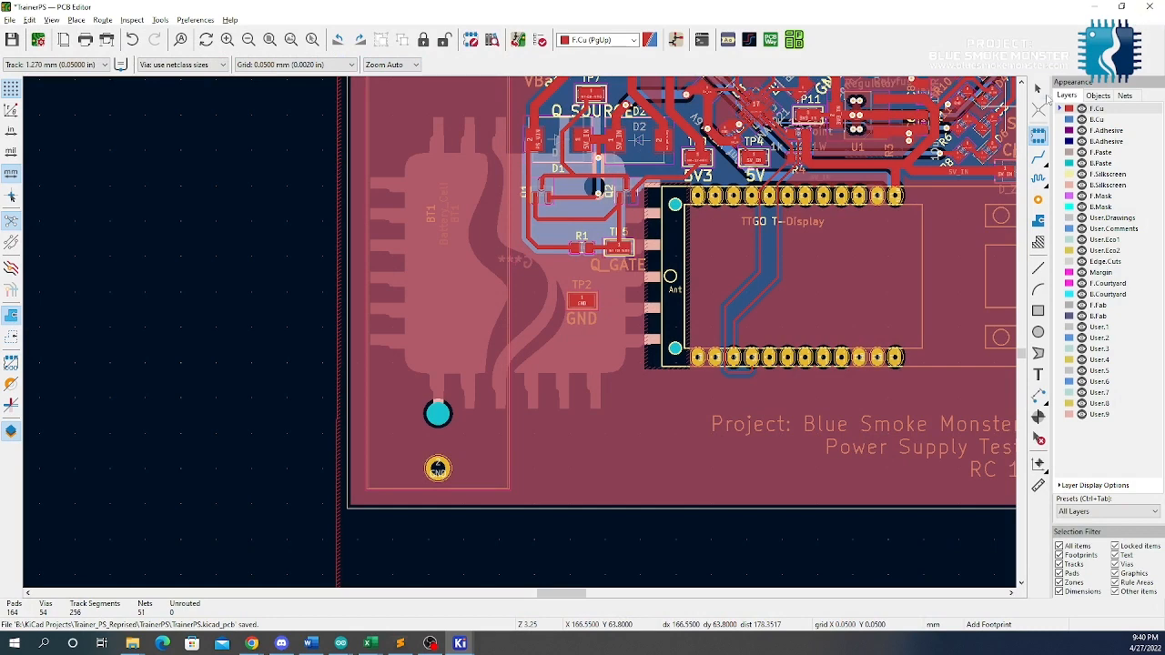
Move the logo slightly higher, clear of the battery holder's lower mounting hole, and recheck the board's back in the 3D viewer
left_click(610, 355)
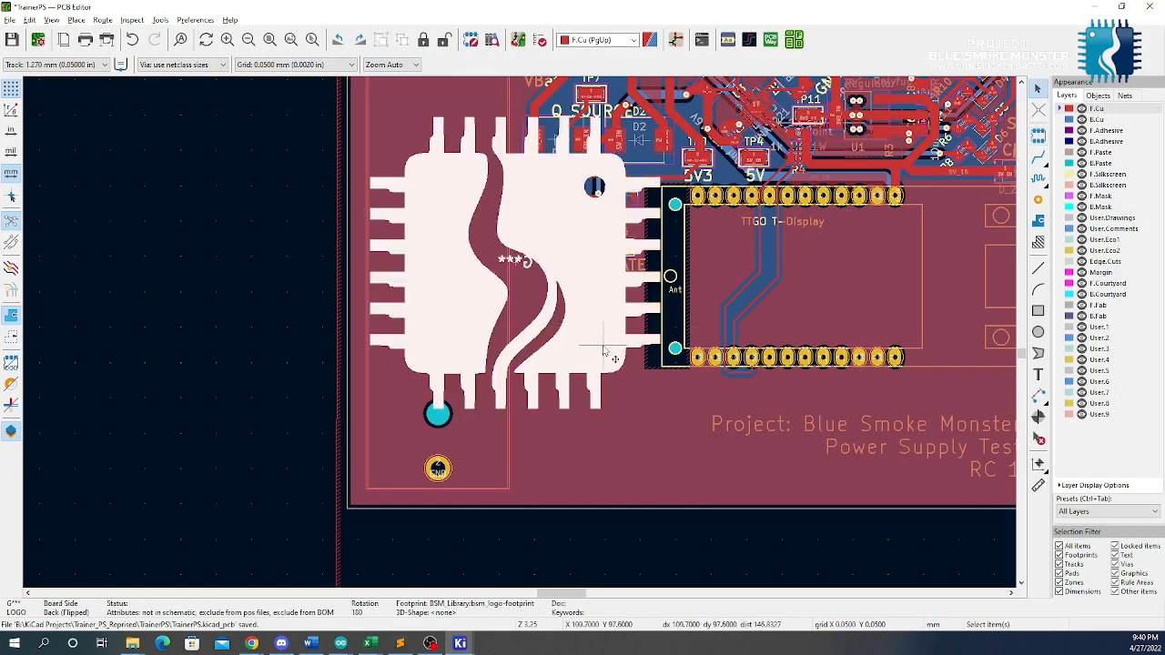
key("m")
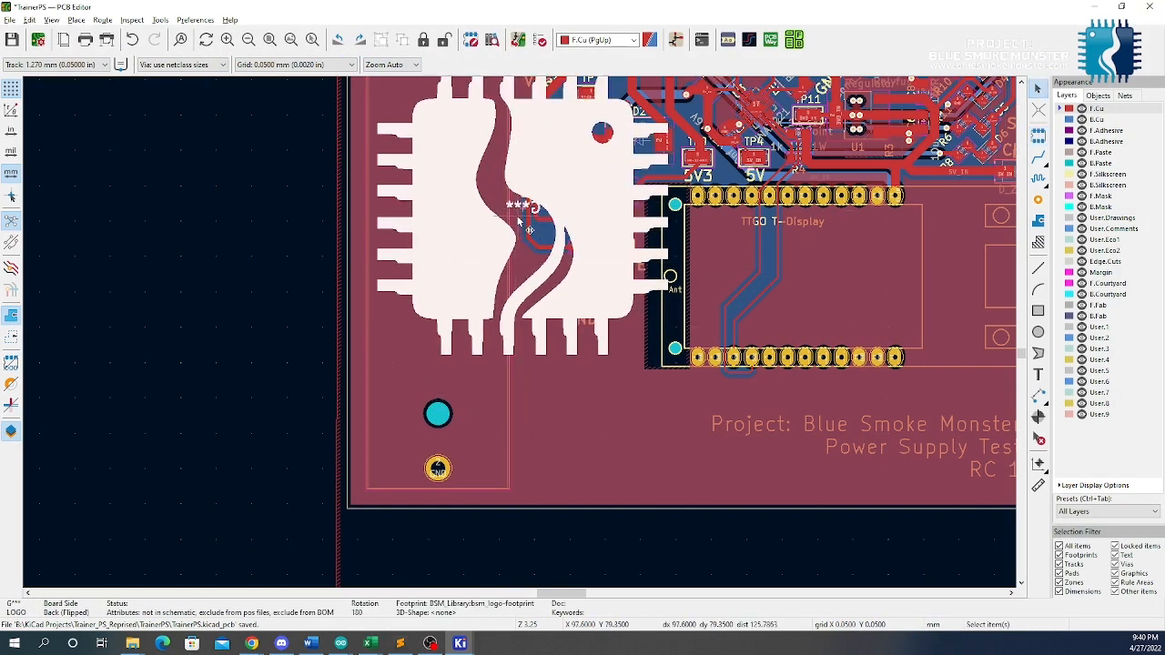
key("alt+3")
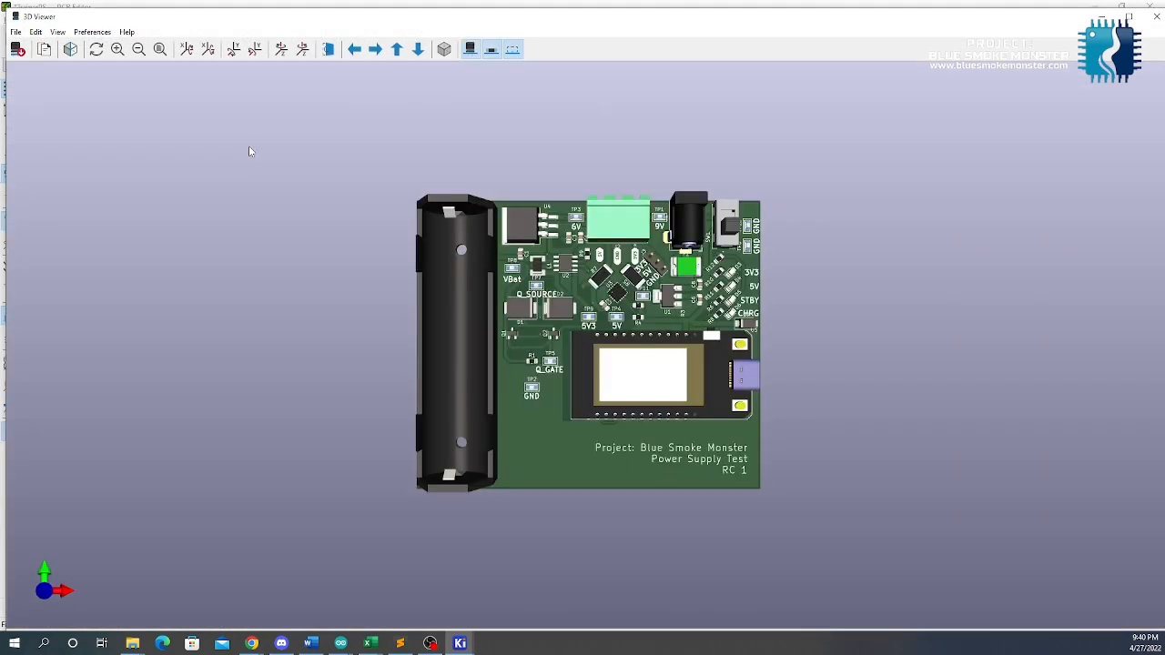
left_click(329, 51)
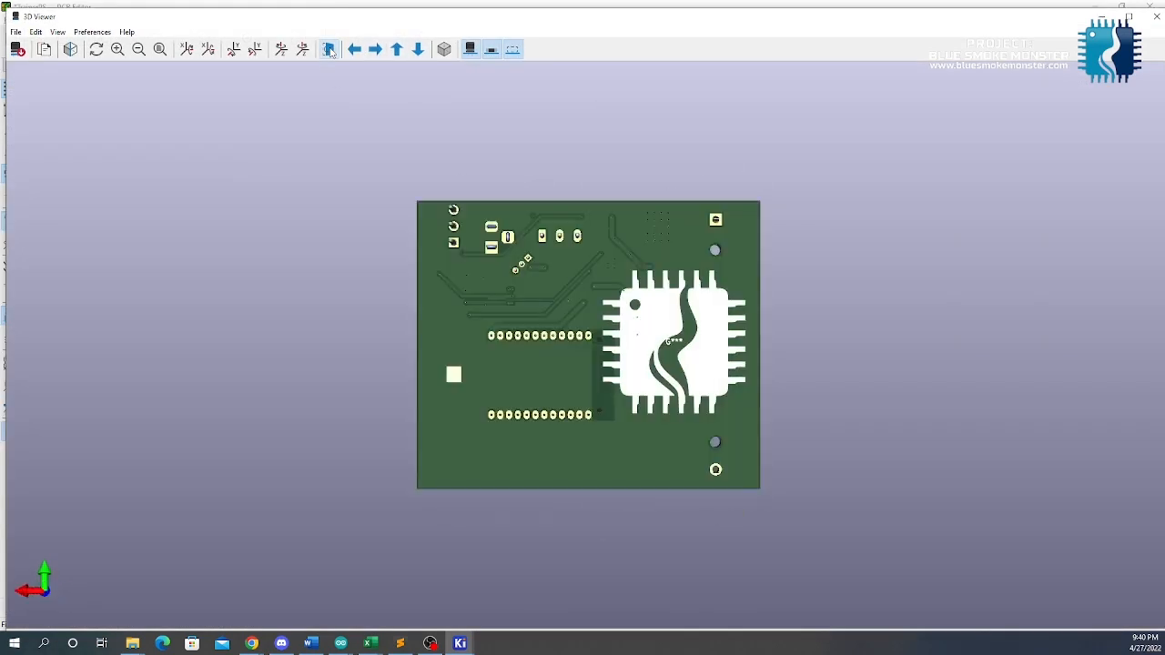
left_click(330, 50)
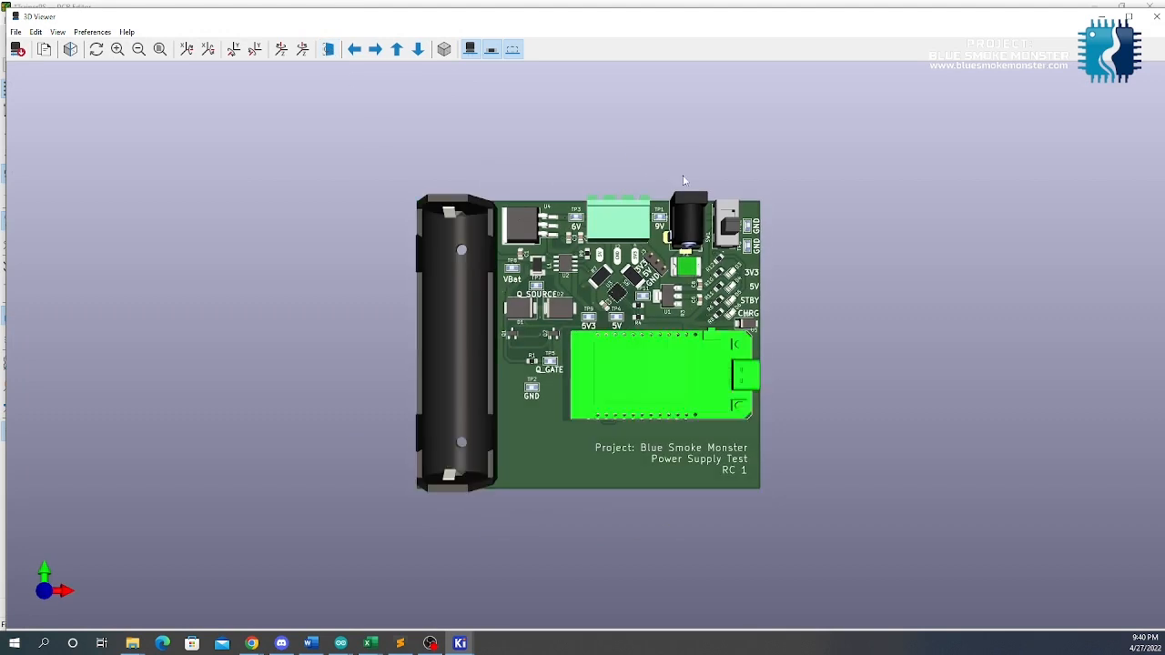
left_click(1156, 16)
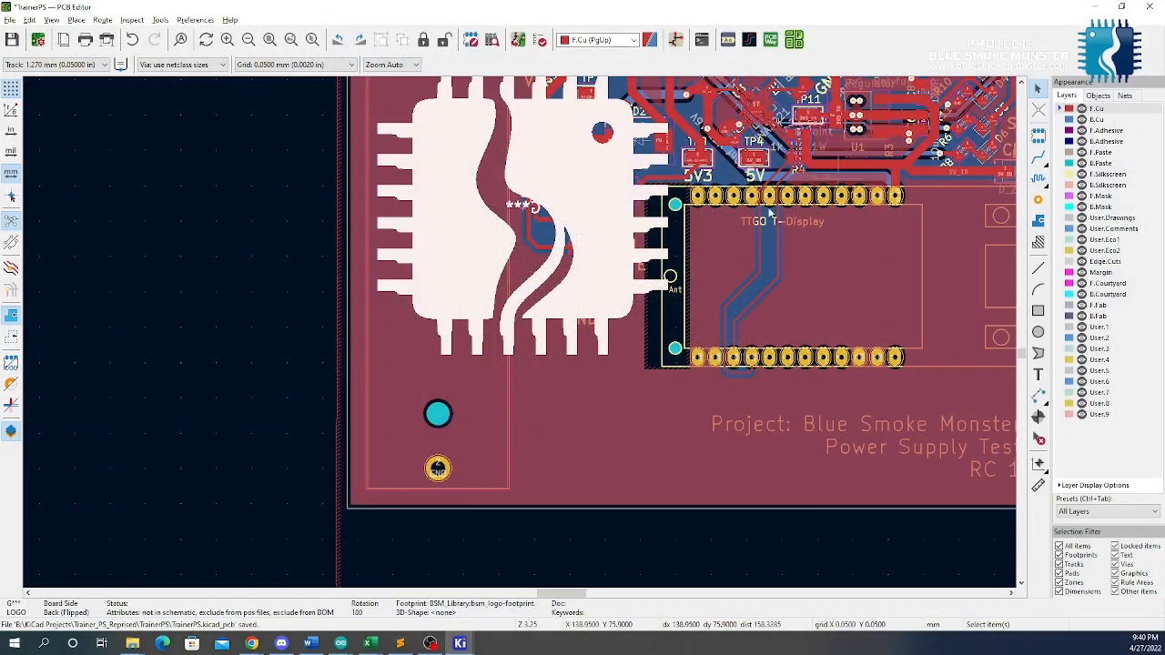
Hide the logo footprint's reference text on B.Silkscreen
left_click(523, 205)
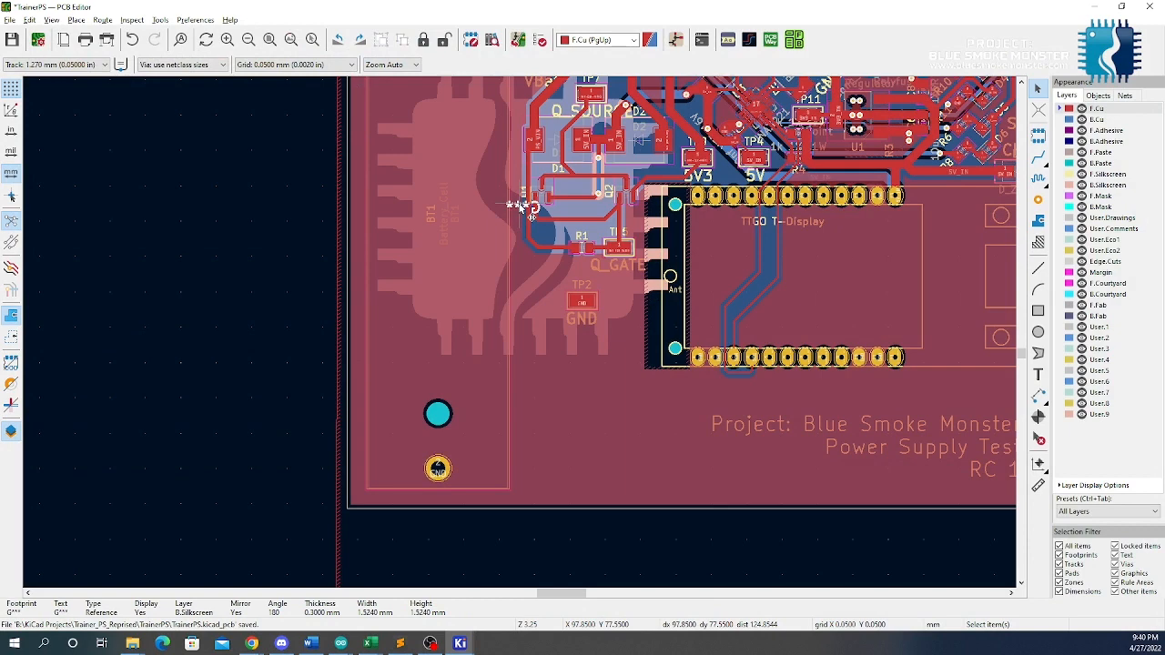
key("Escape")
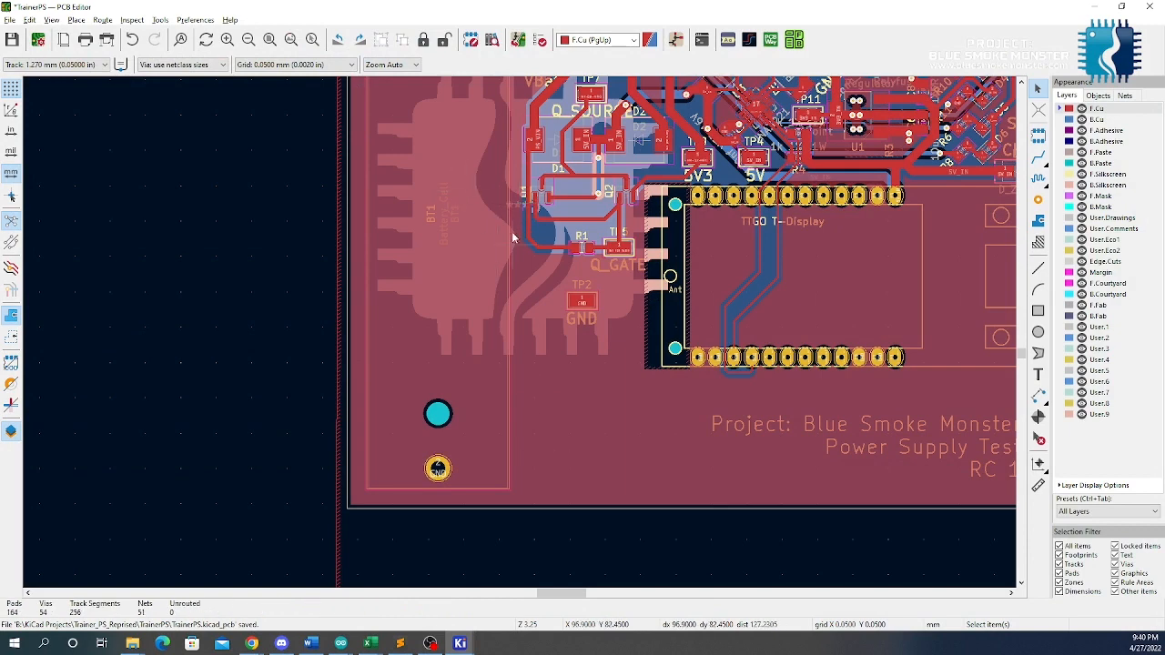
double_click(523, 207)
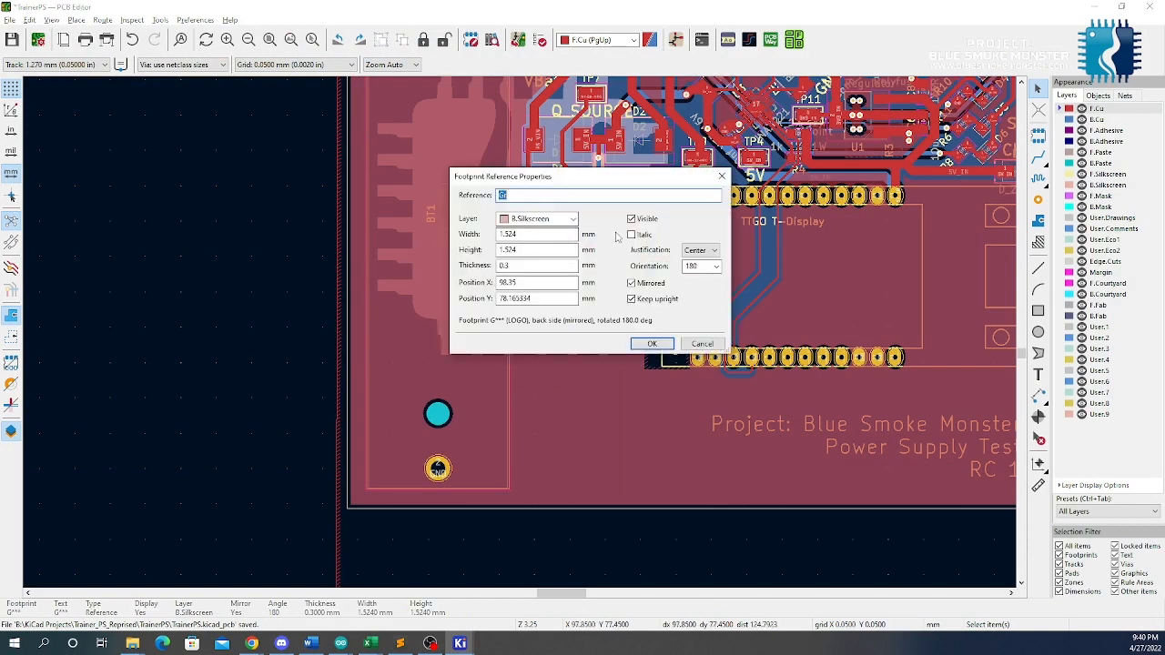
left_click(645, 219)
left_click(651, 343)
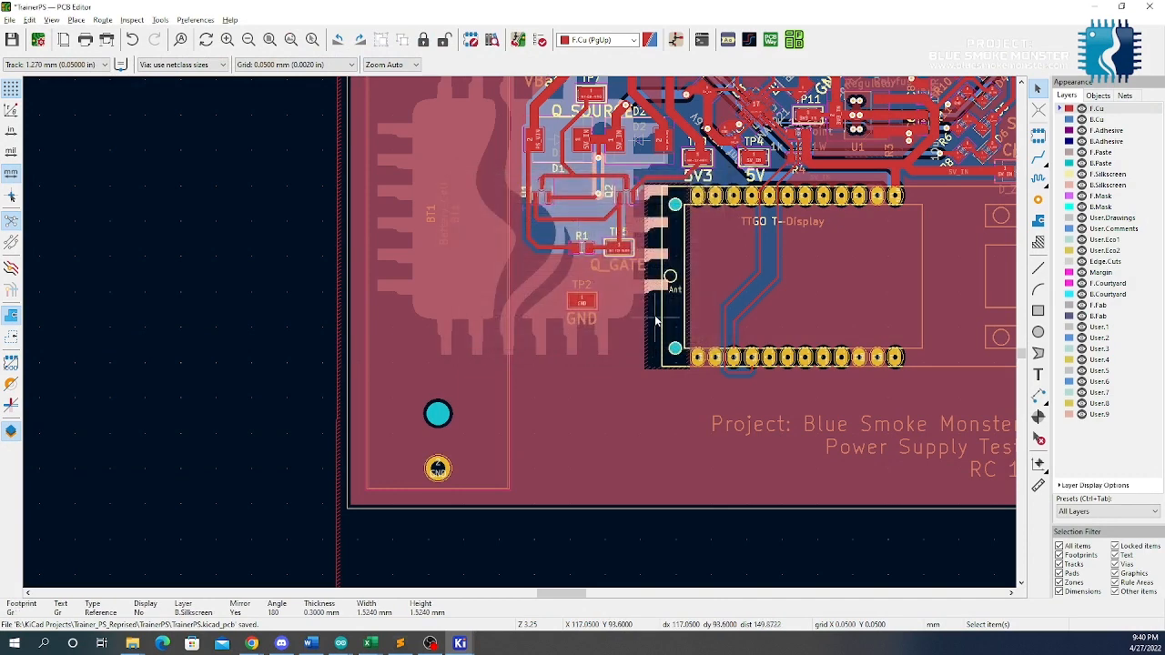
Place the KiCad-Logo2_5mm_SilkScreen footprint in the empty area between the battery holder and the project title text
scroll(637, 284, "down", 3)
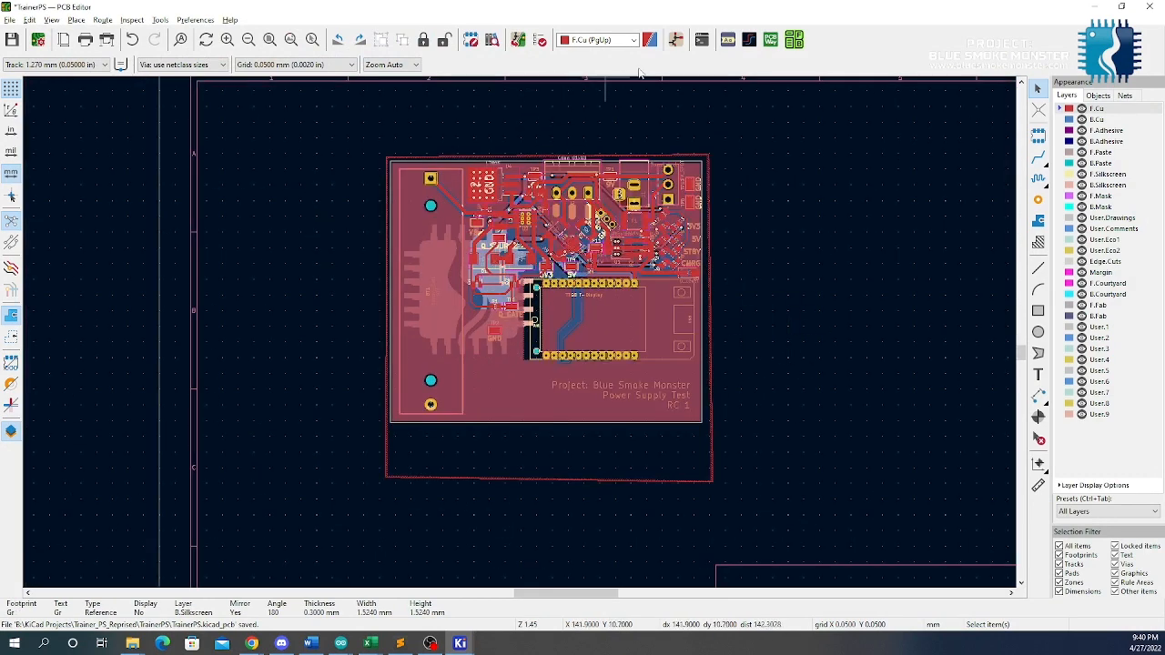
left_click(1038, 134)
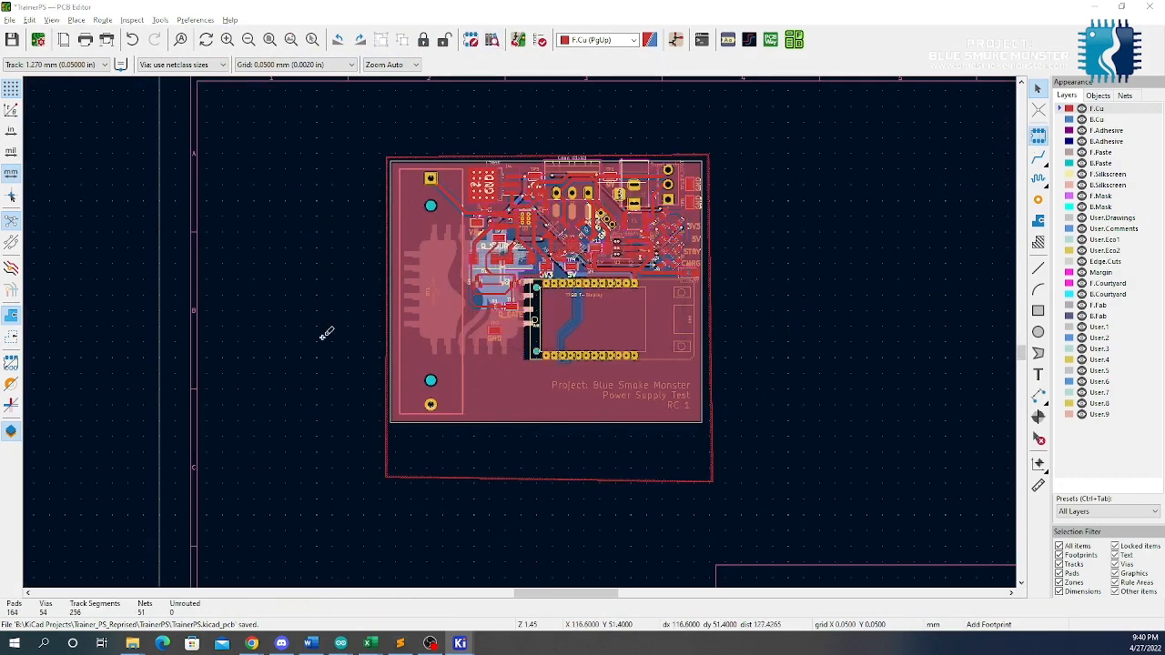
left_click(325, 330)
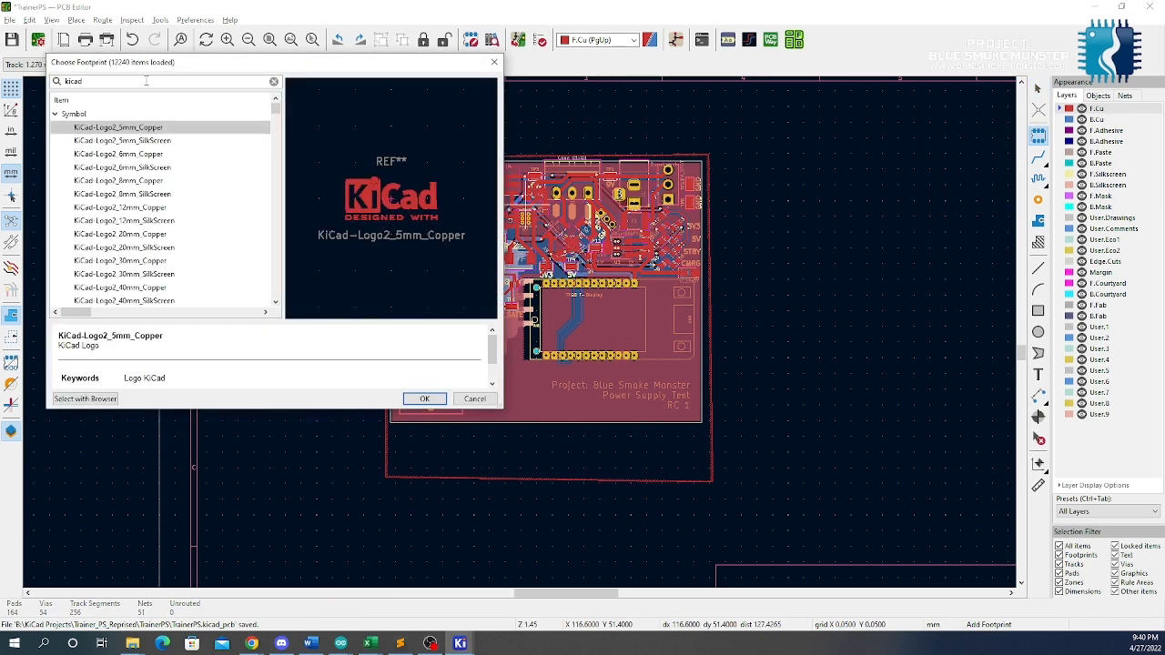
left_click(159, 143)
left_click(445, 400)
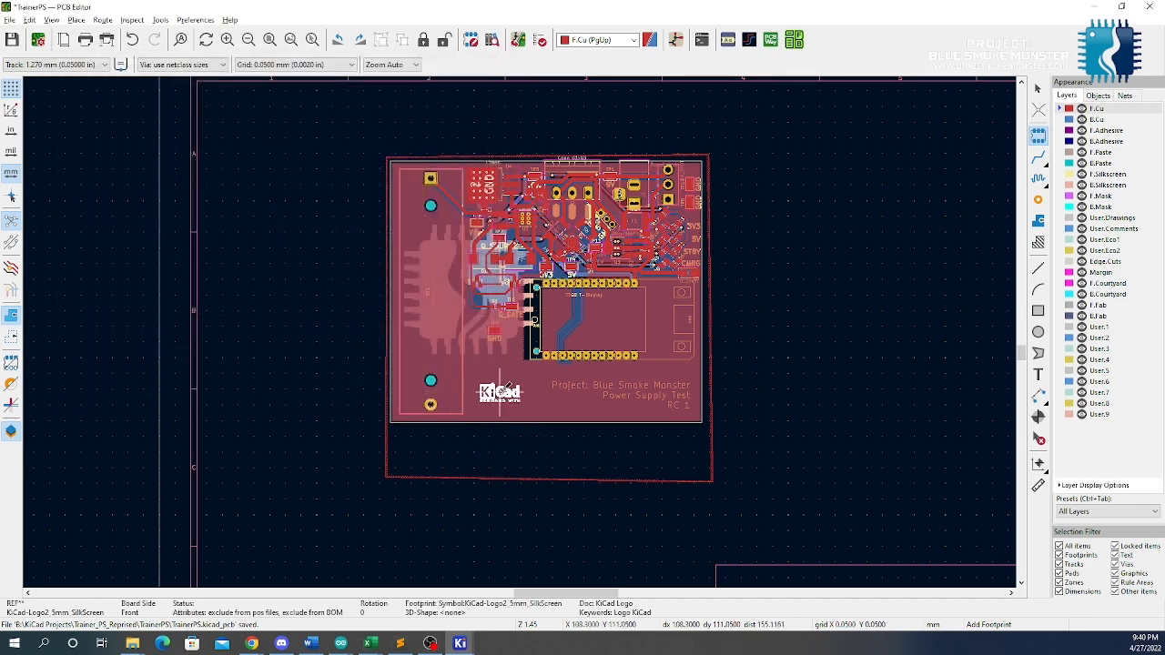
left_click(505, 393)
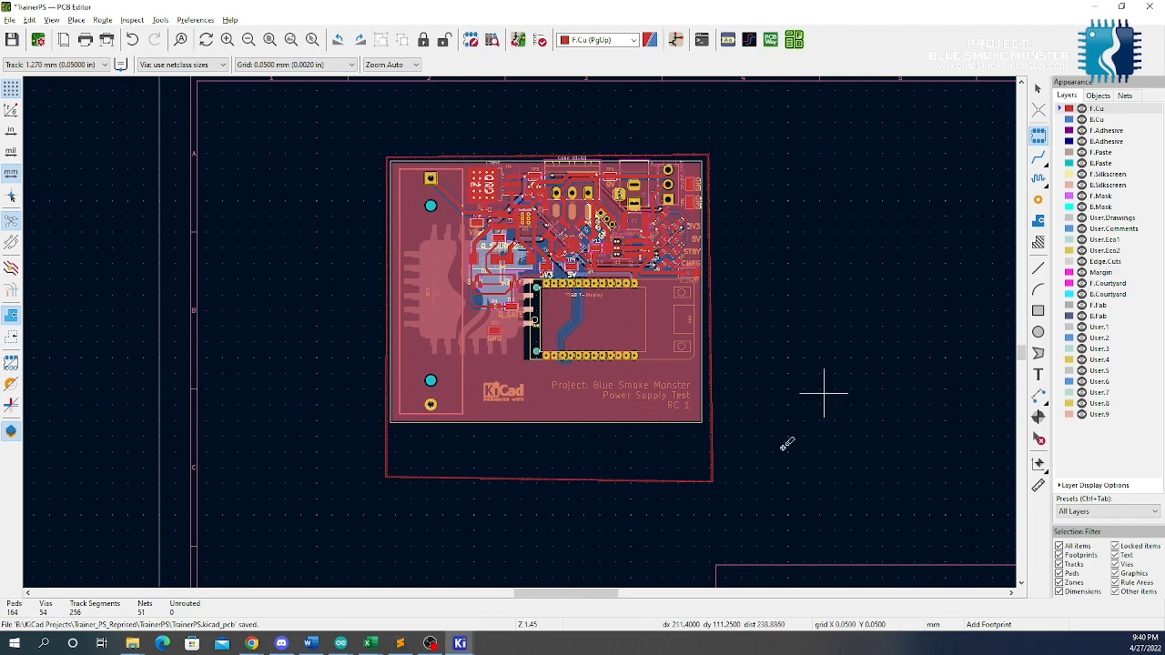
Move the KiCad logo slightly up and left, beneath the TP2 GND test point
scroll(496, 380, "up", 5)
scroll(520, 326, "down", 2)
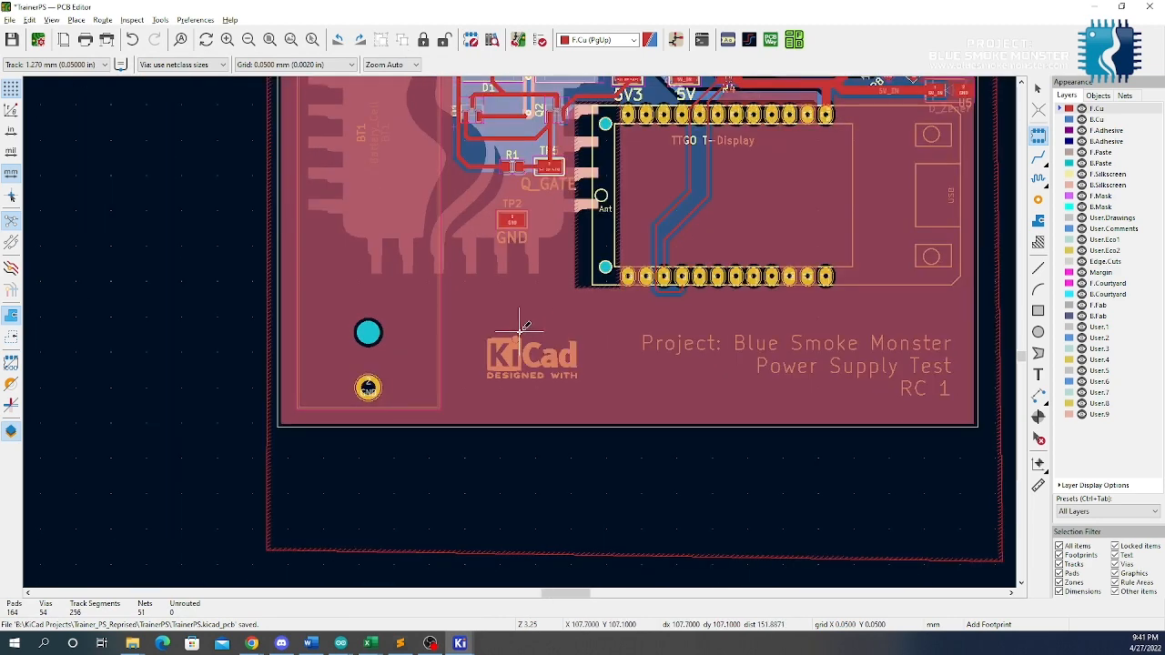
key("Escape")
left_click(549, 361)
left_click_drag(549, 361, 528, 318)
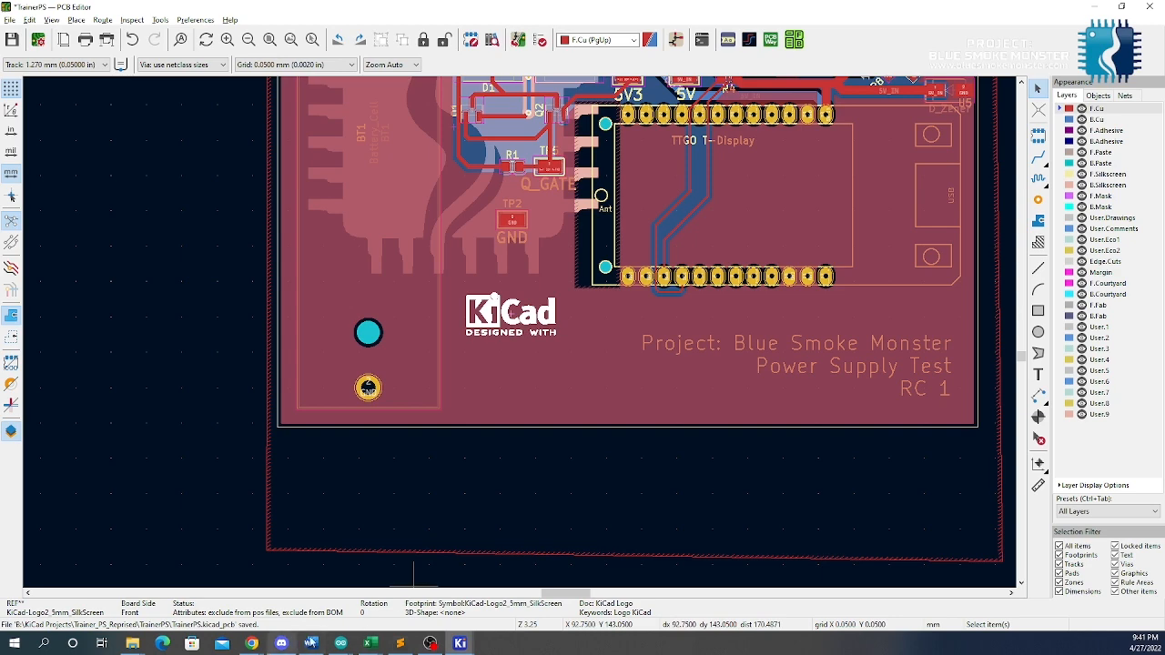
mouse_move(258, 643)
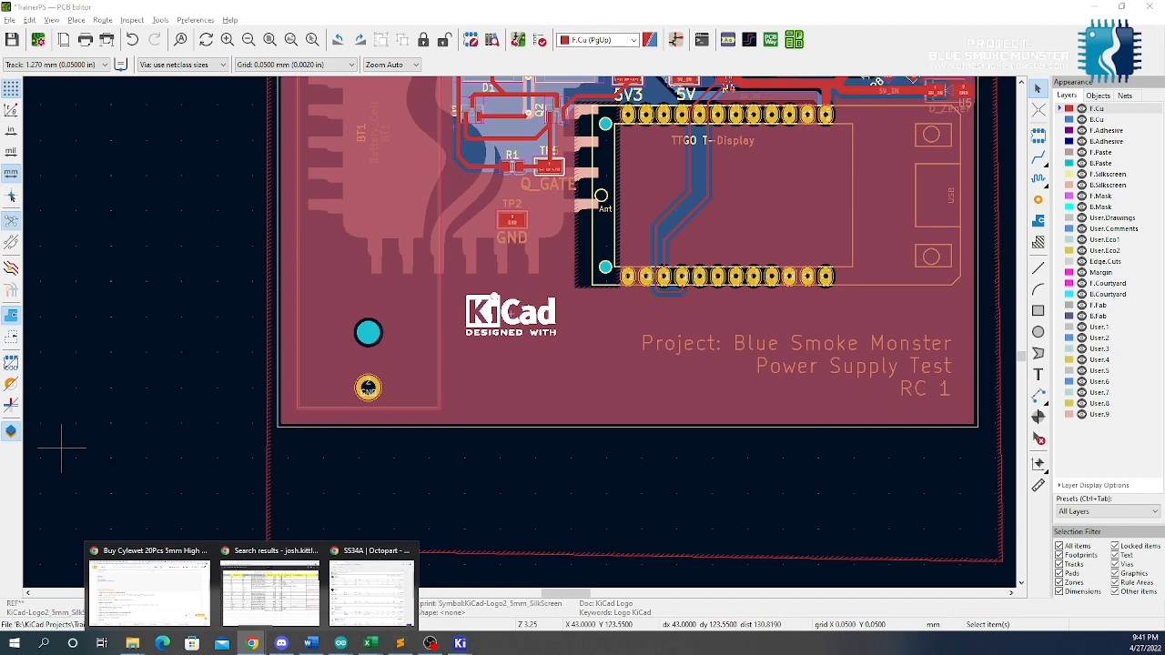
right_click(253, 643)
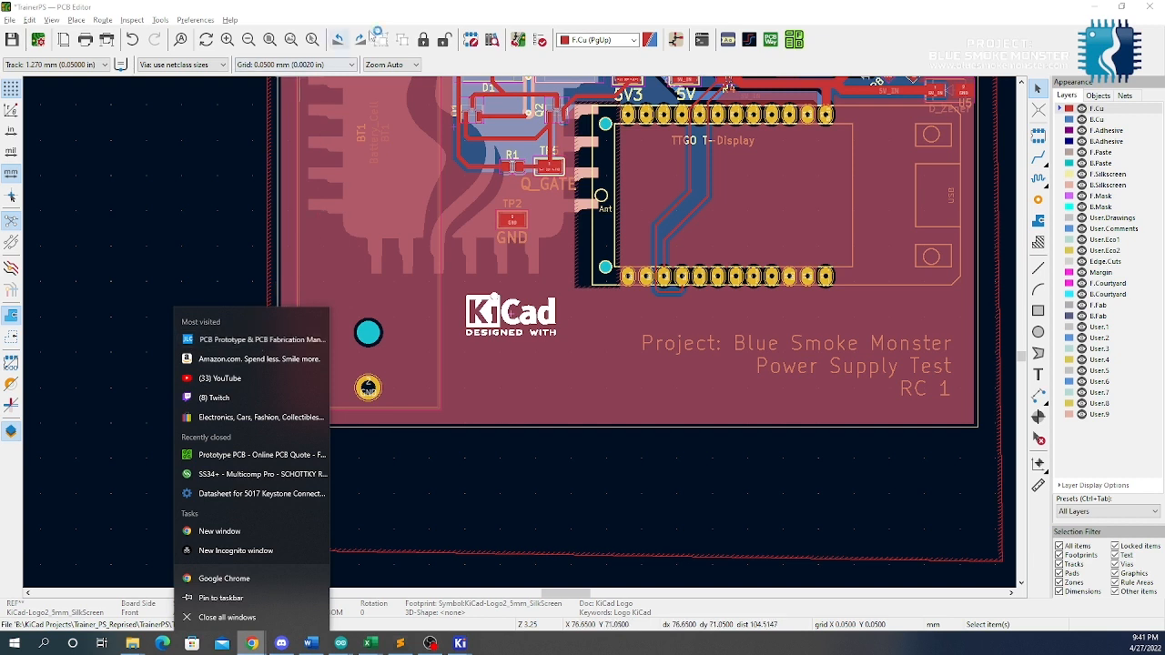
left_click(342, 35)
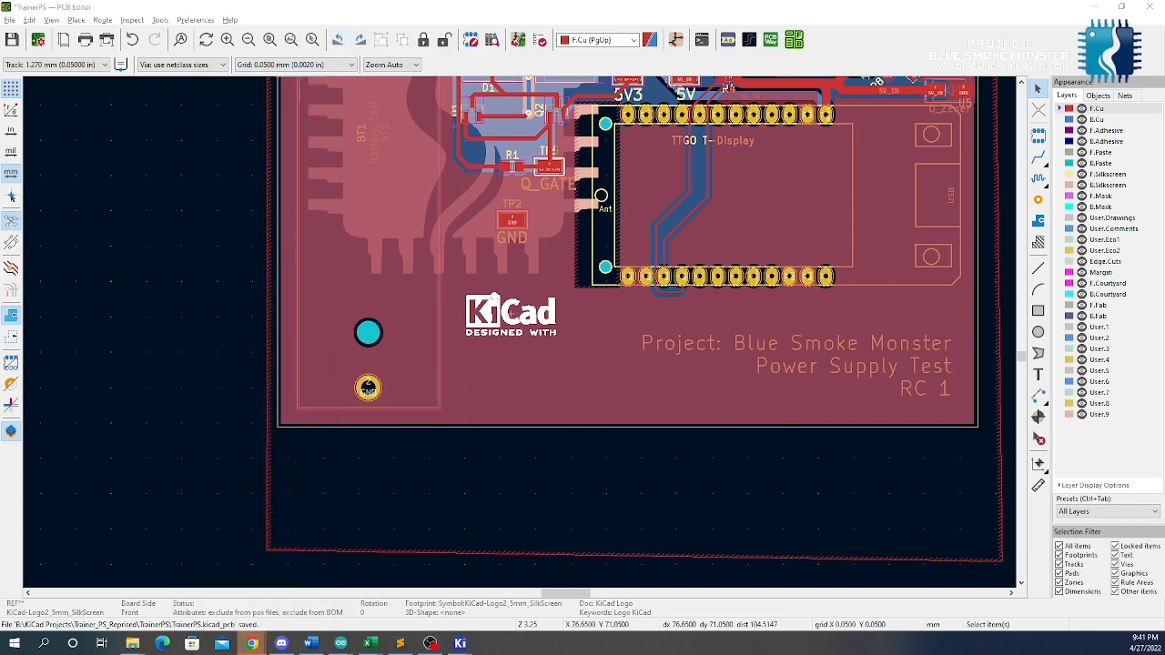
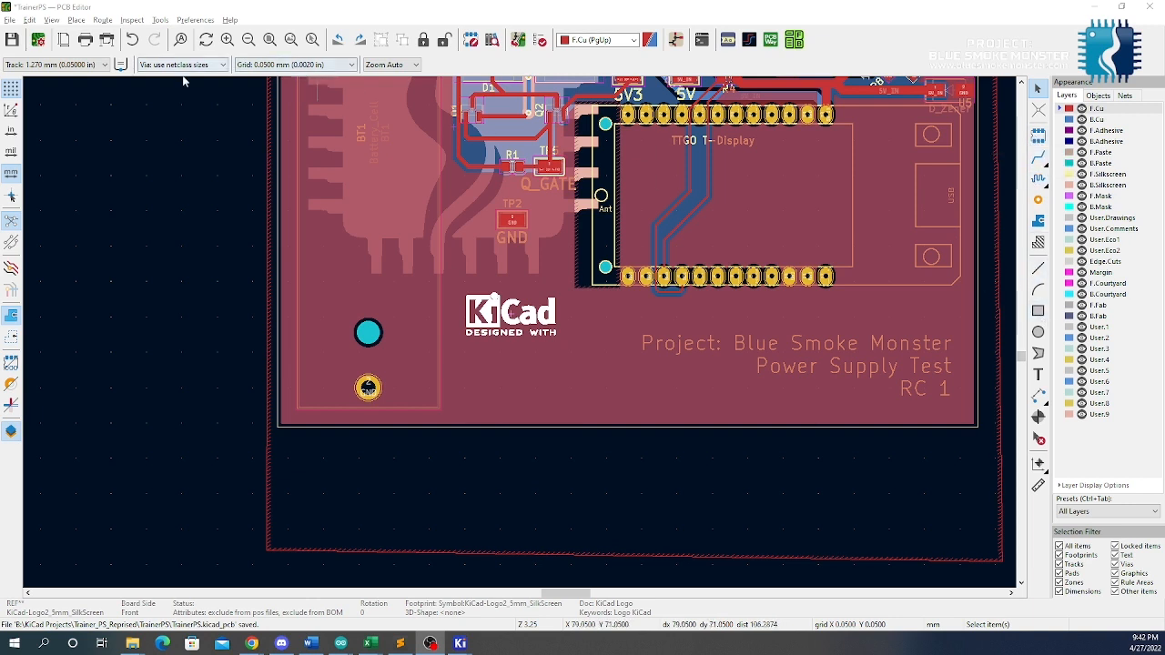
Open the Image Converter from the KiCad project manager and load pcbway-logo.png from the Desktop
mouse_move(460, 642)
left_click(362, 582)
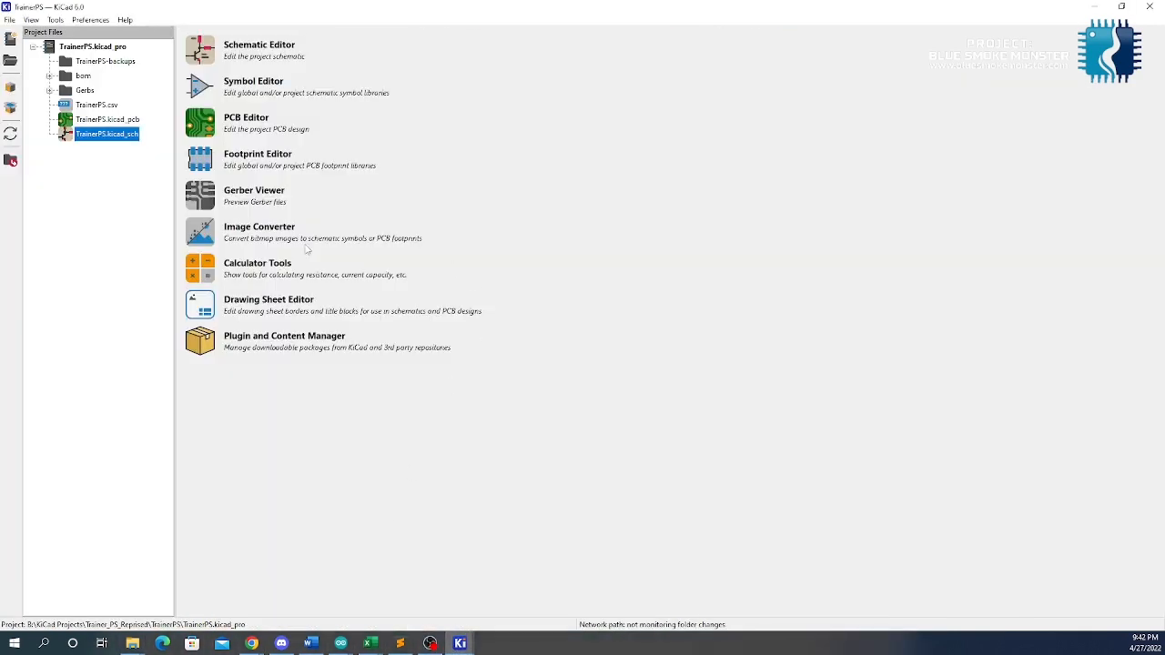
left_click(204, 234)
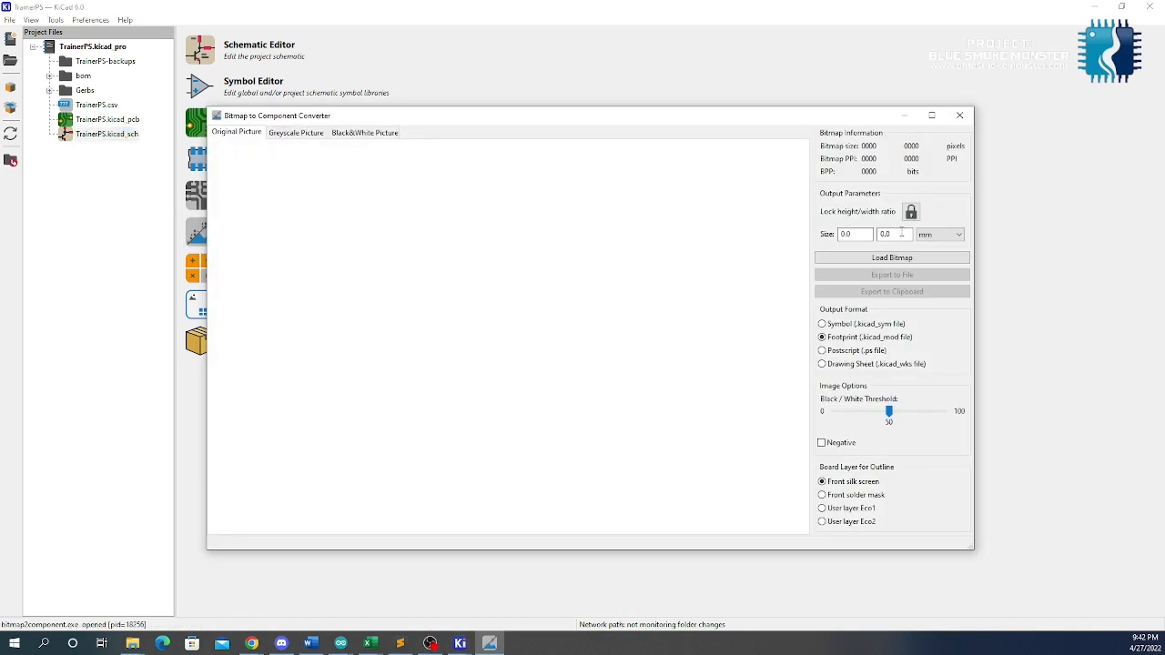
left_click(898, 259)
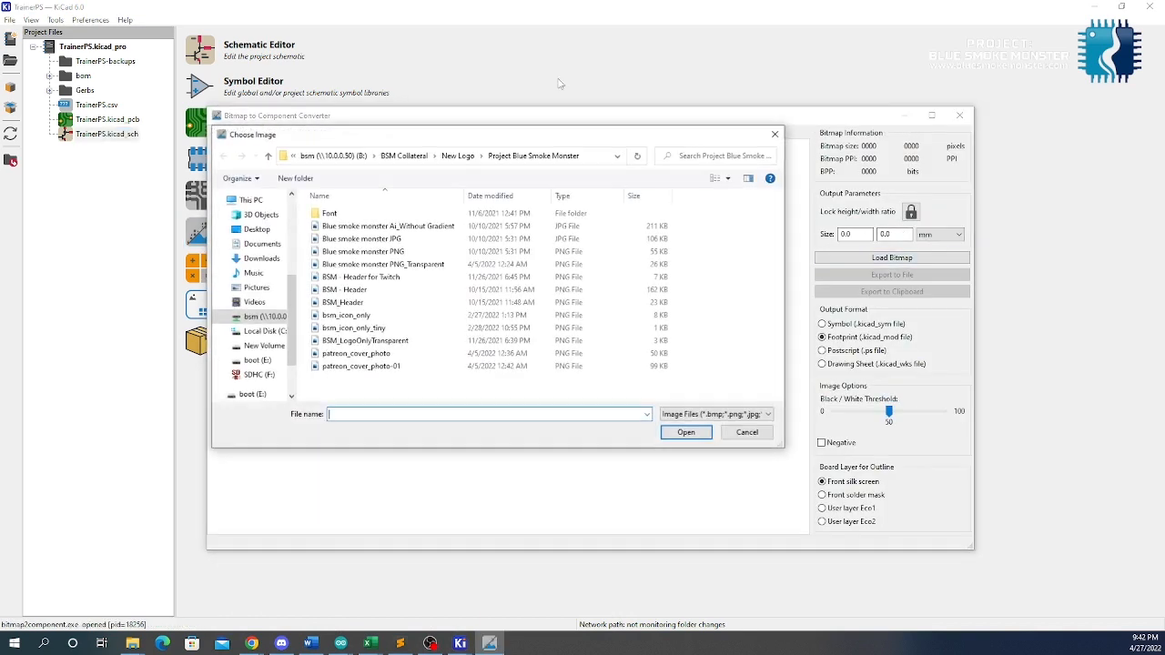
left_click(256, 229)
double_click(406, 293)
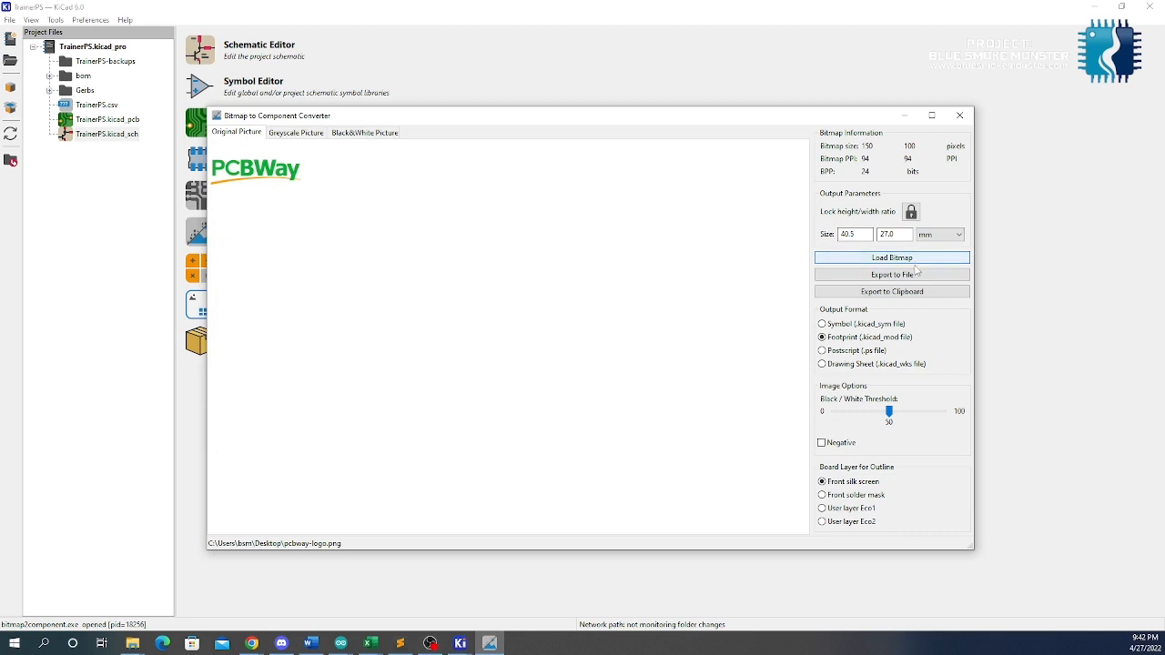
Try the PCBWay logo on the board at 40.5 × 27.0 mm with the threshold at 50, and discard it
left_click(914, 292)
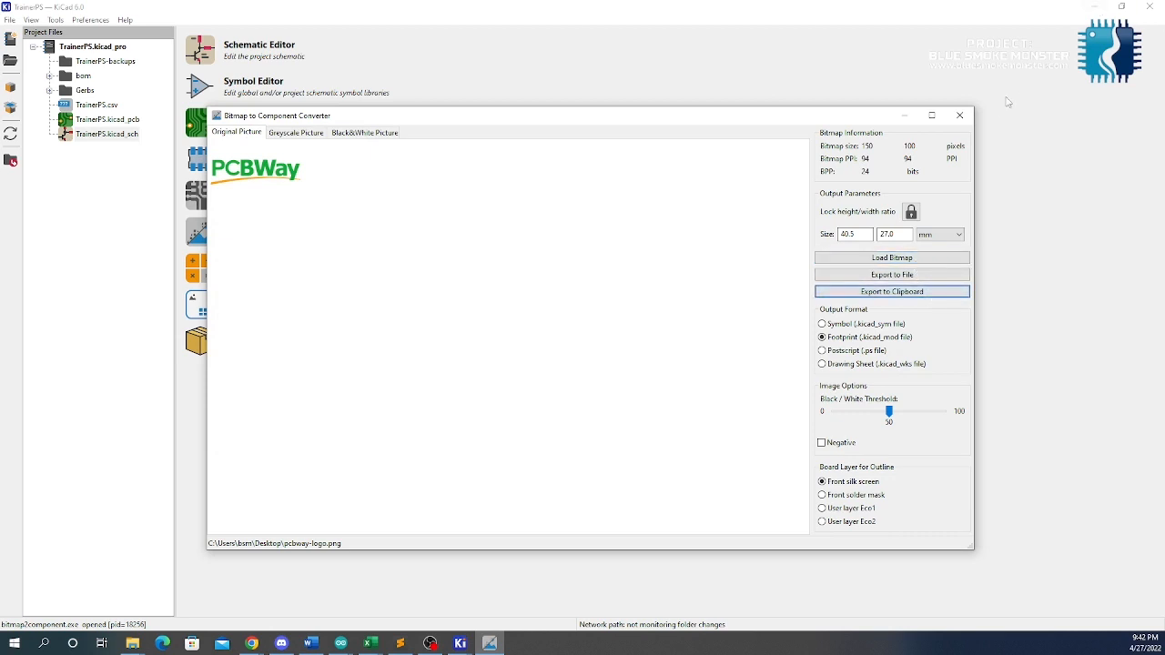
left_click(960, 115)
key("alt+Tab")
key("alt+Tab")
mouse_move(464, 644)
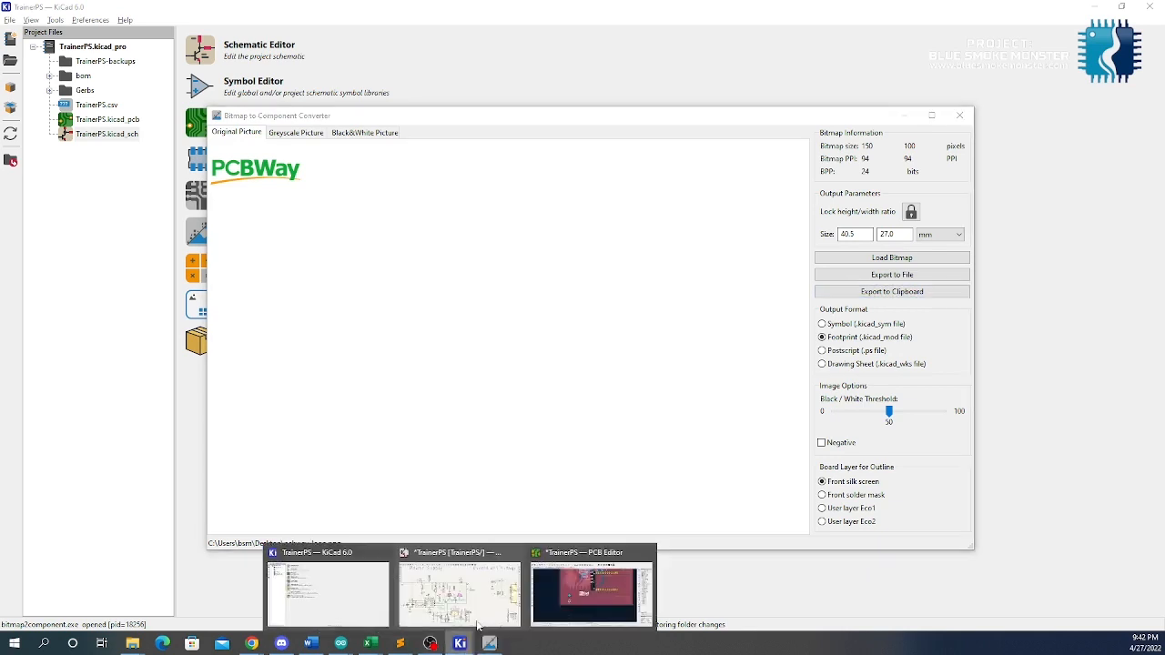
left_click(591, 588)
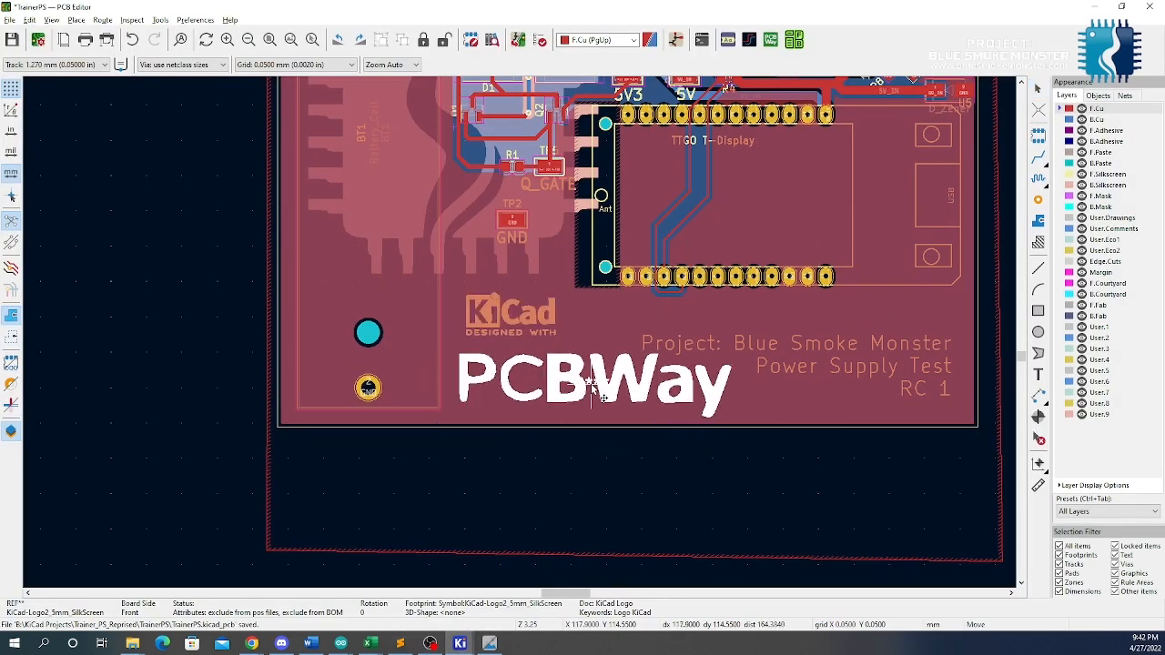
left_click(748, 339)
key("Delete")
Set the logo's black/white threshold to 92 in the Bitmap to Component Converter and export the footprint to the clipboard
key("alt+Tab")
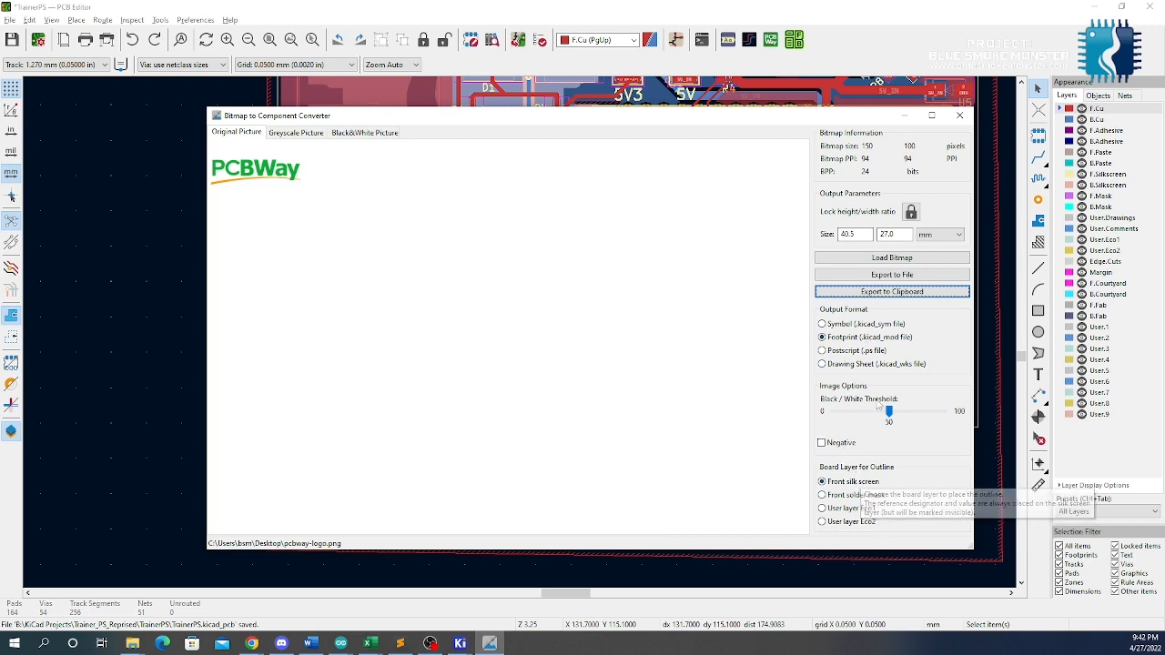
left_click_drag(889, 412, 937, 417)
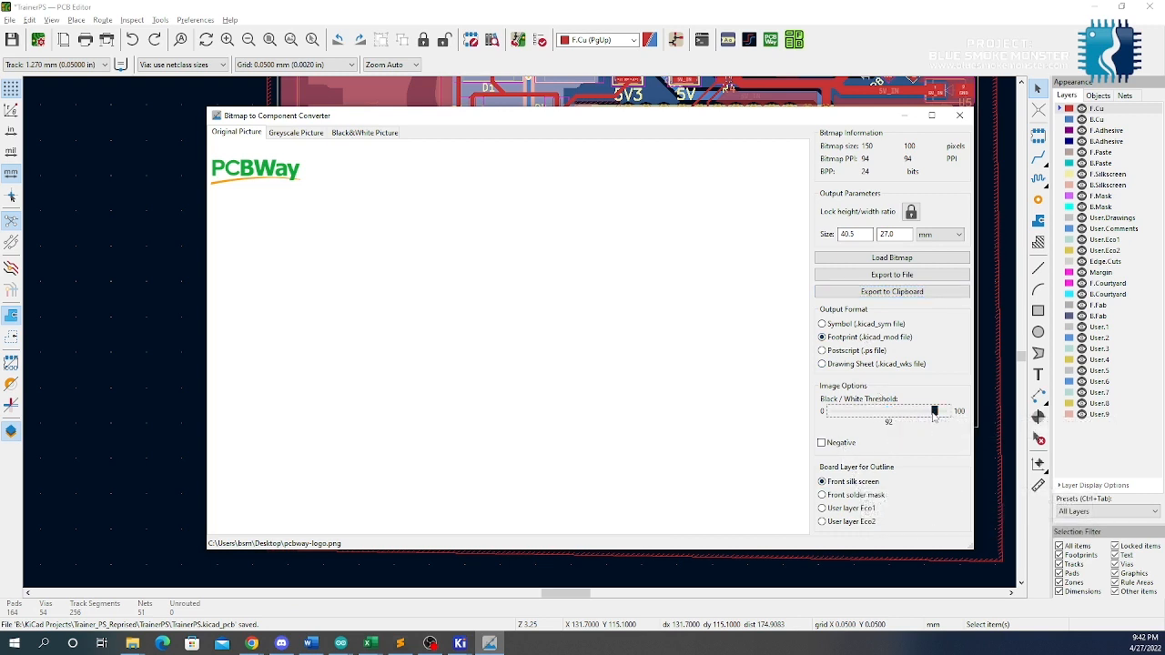
left_click(891, 291)
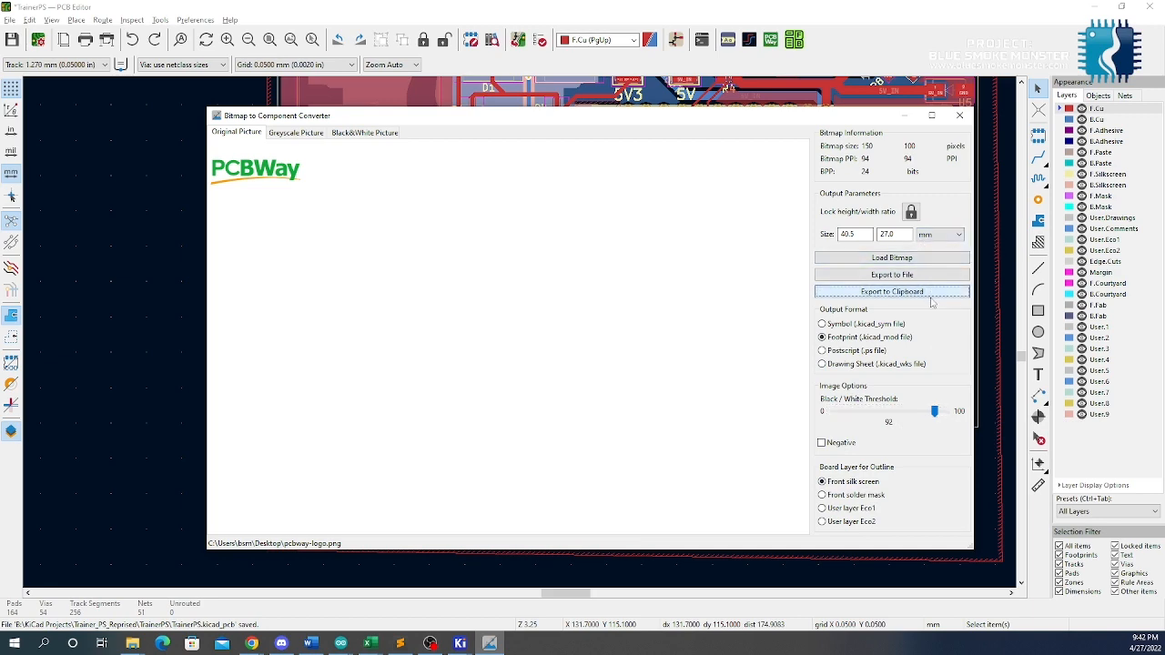
Try the re-exported PCBWay logo beside the project title text on the board and cancel its placement
key("Escape")
key("ctrl+v")
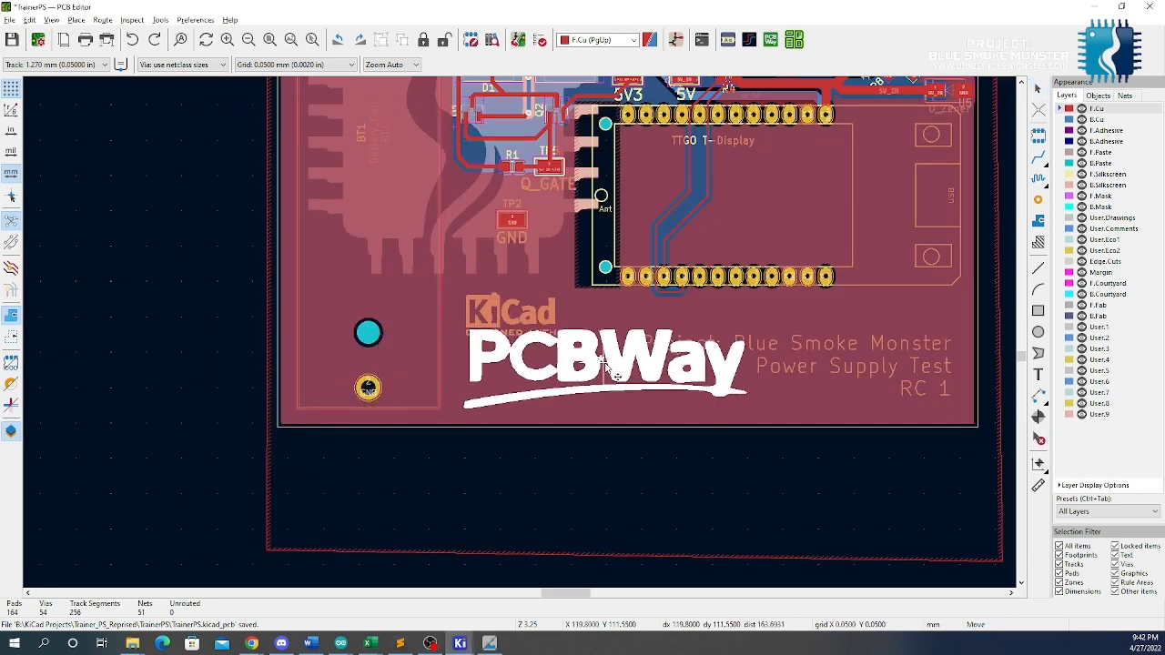
scroll(612, 342, "down", 1)
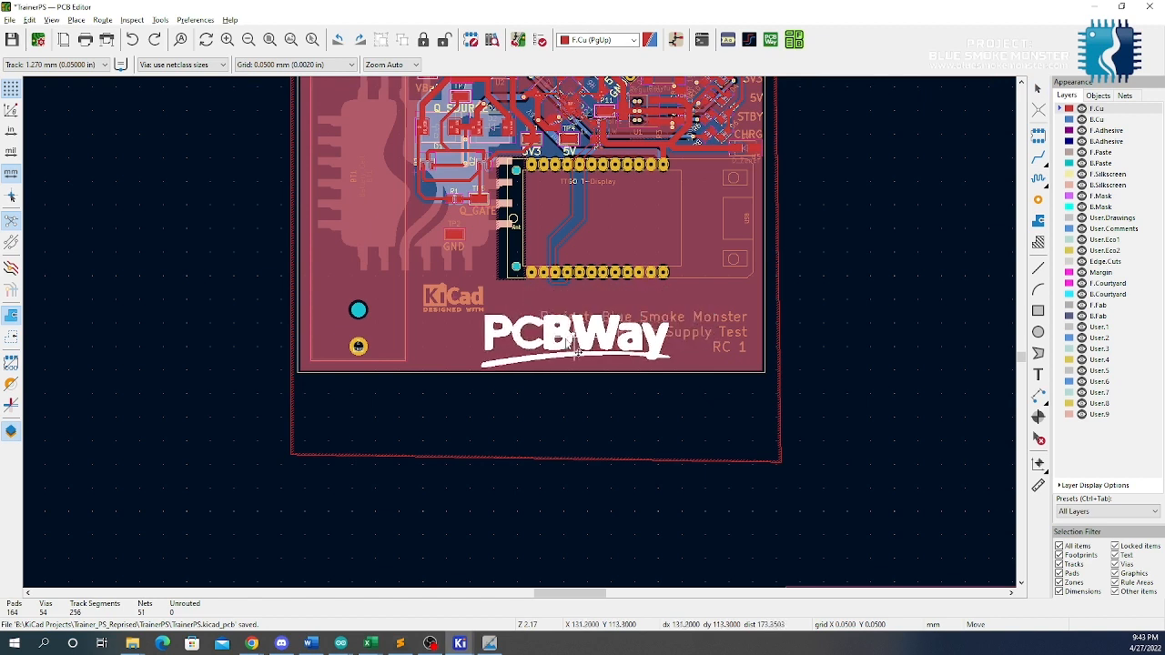
key("Escape")
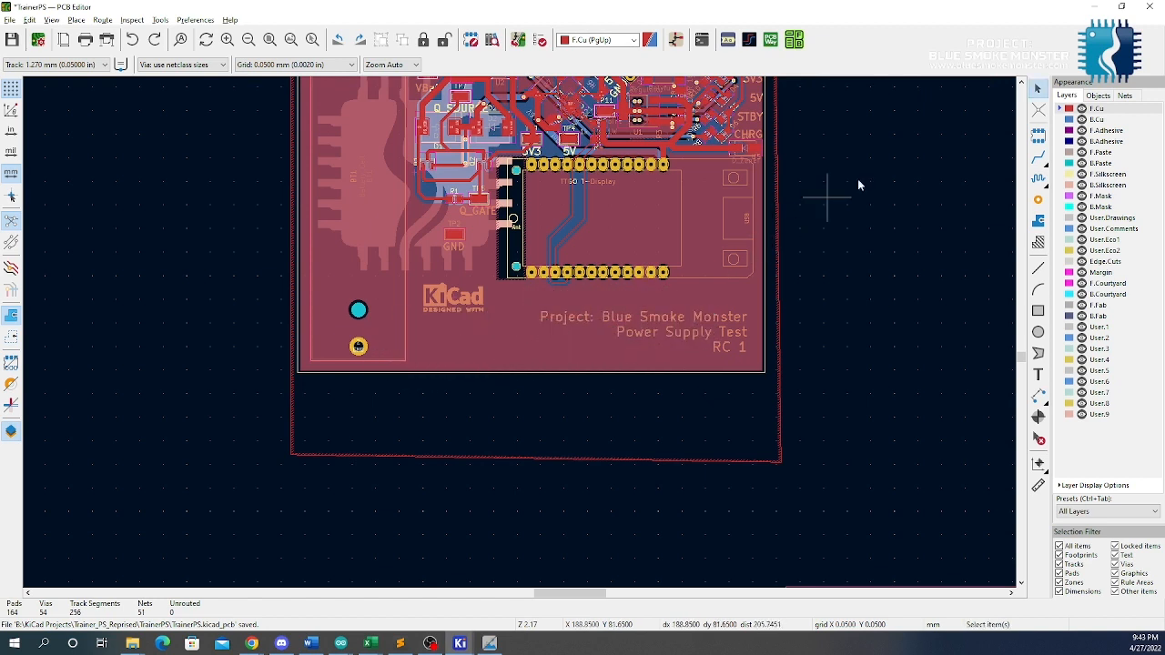
Set the PCBWay logo's width to 20 mm with the height/width ratio locked and export the footprint to the clipboard
key("alt+Tab")
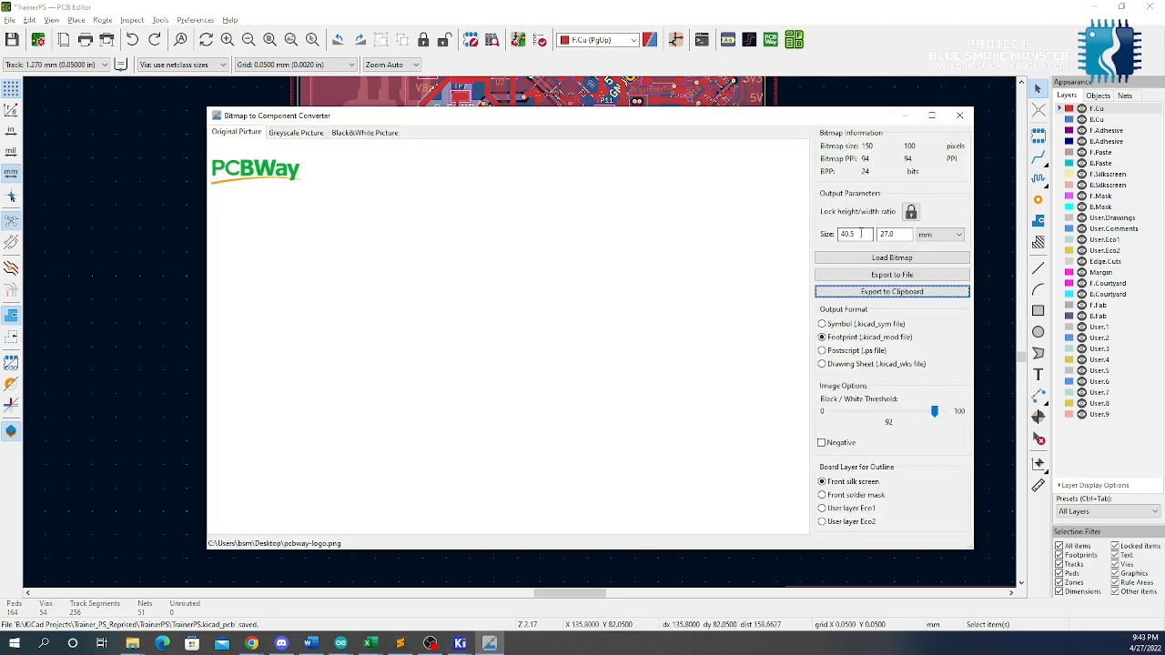
left_click(911, 213)
left_click(911, 213)
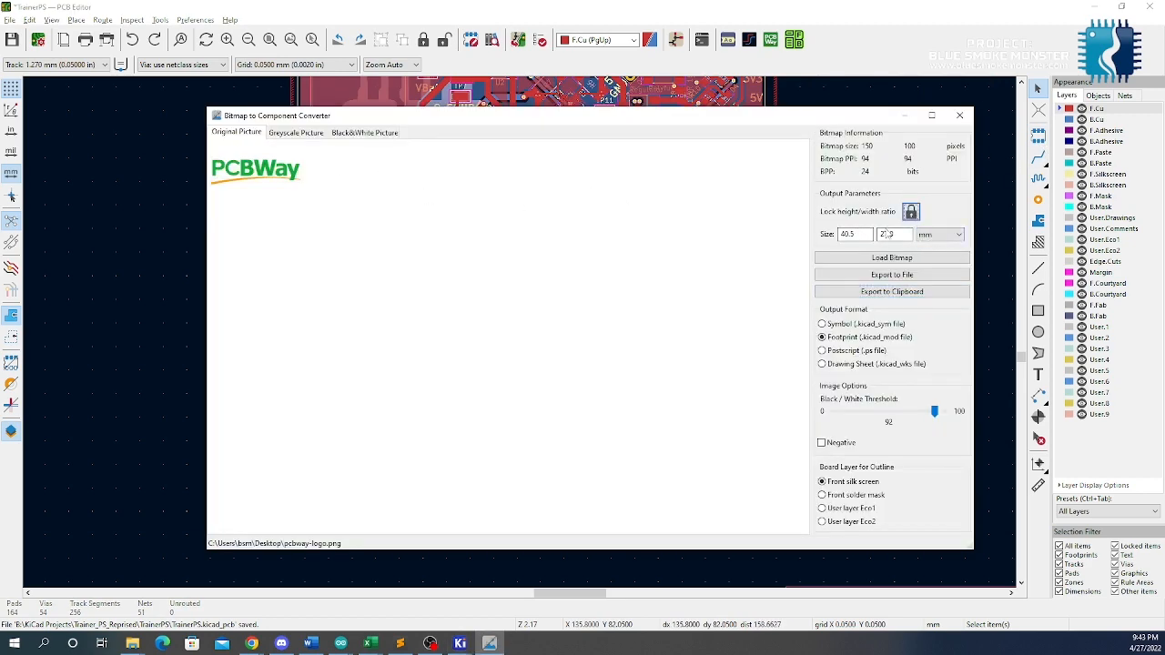
key("Tab")
type("20")
left_click(878, 291)
Paste the 20 mm PCBWay logo onto the board directly below the KiCad logo
key("alt+Tab")
key("ctrl+v")
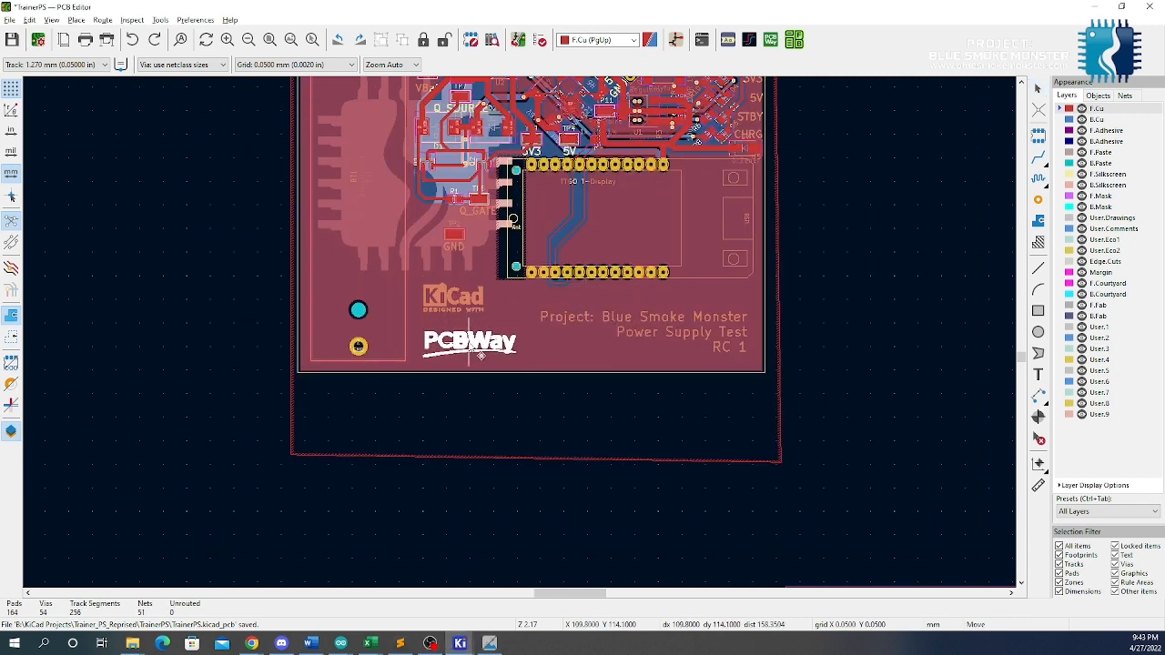
left_click(480, 362)
left_click(919, 226)
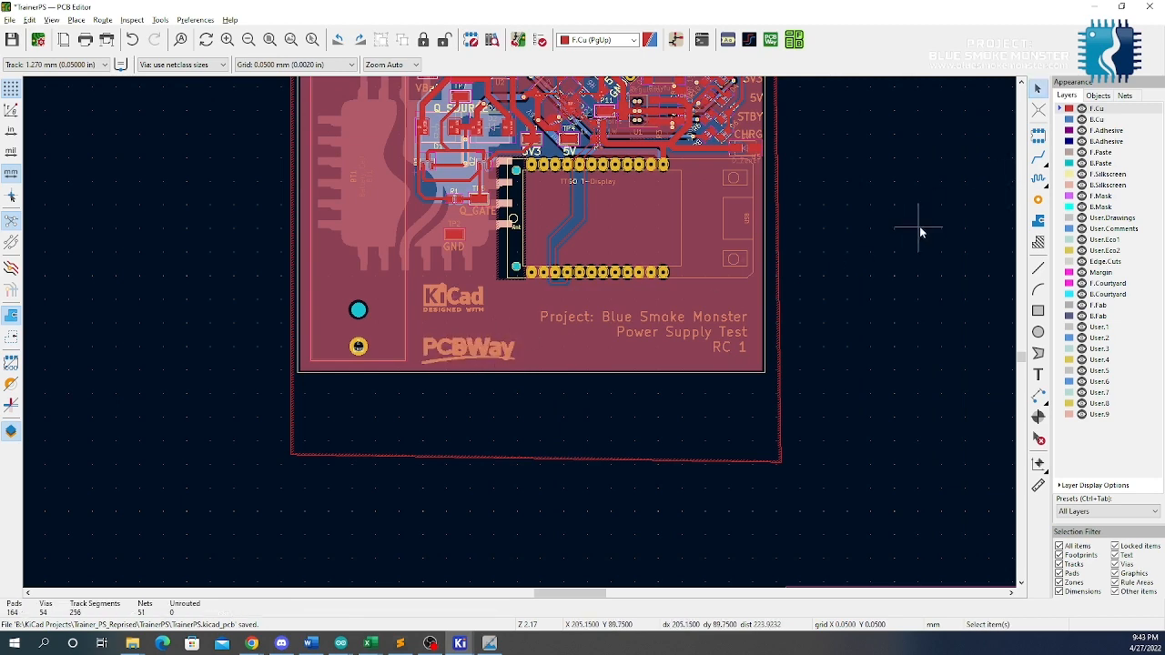
Inspect the PCBWay logo's lettering up close and in the 3D viewer
scroll(499, 352, "up", 3)
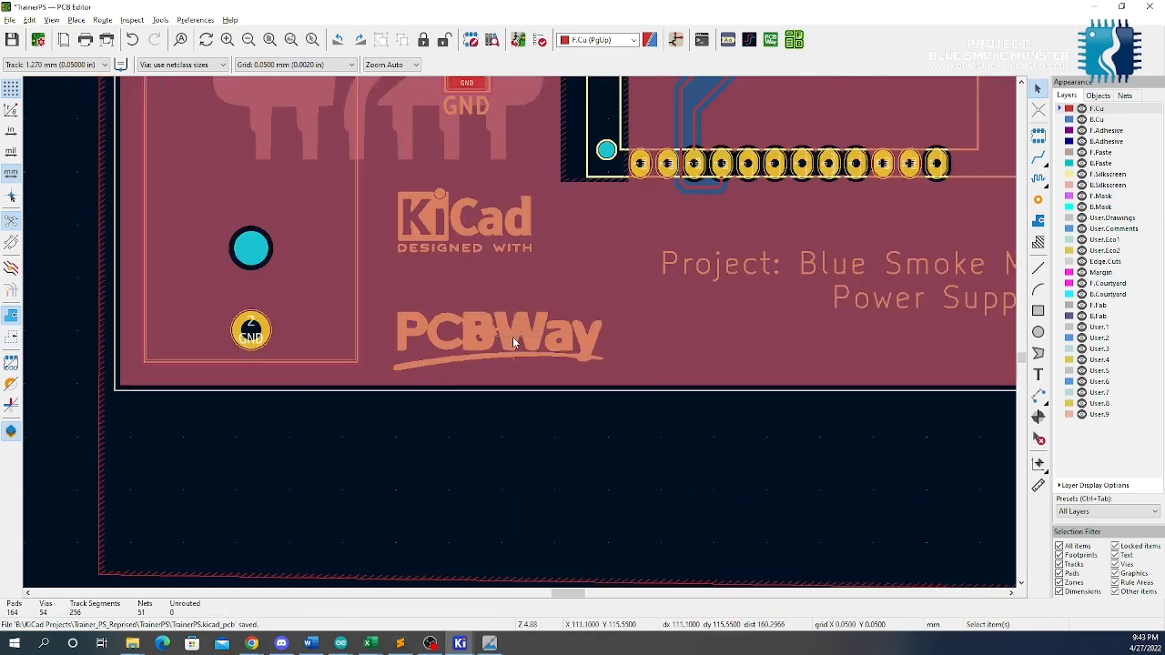
scroll(519, 331, "down", 3)
key("alt+3")
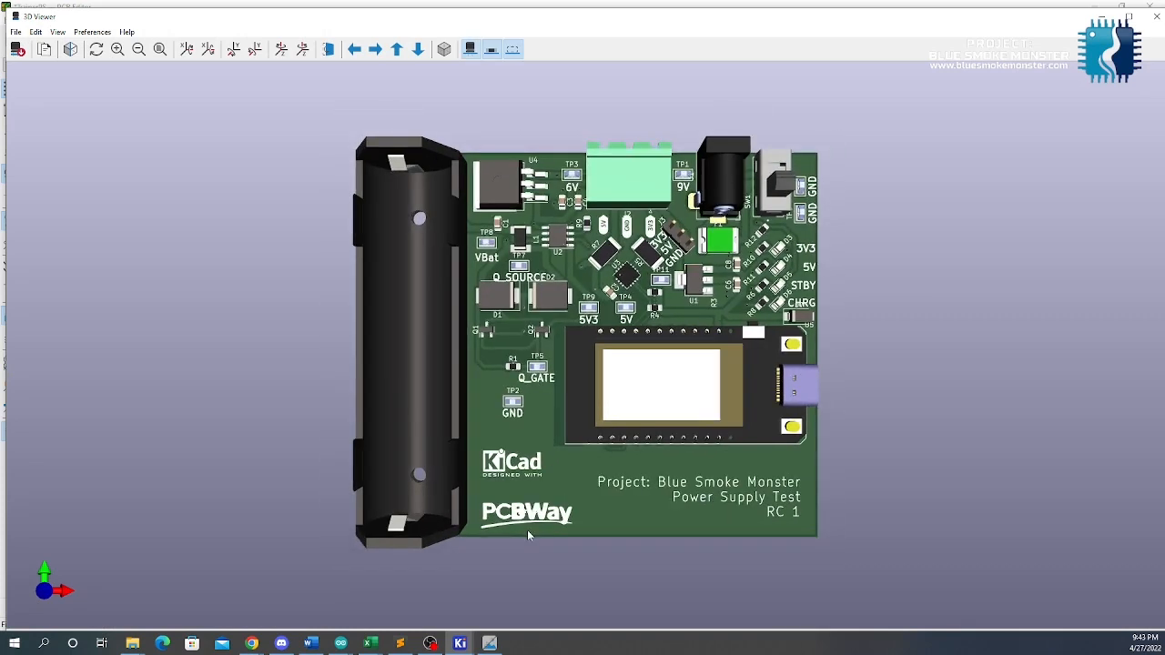
scroll(527, 530, "down", 1)
key("alt+Tab")
left_click(547, 345)
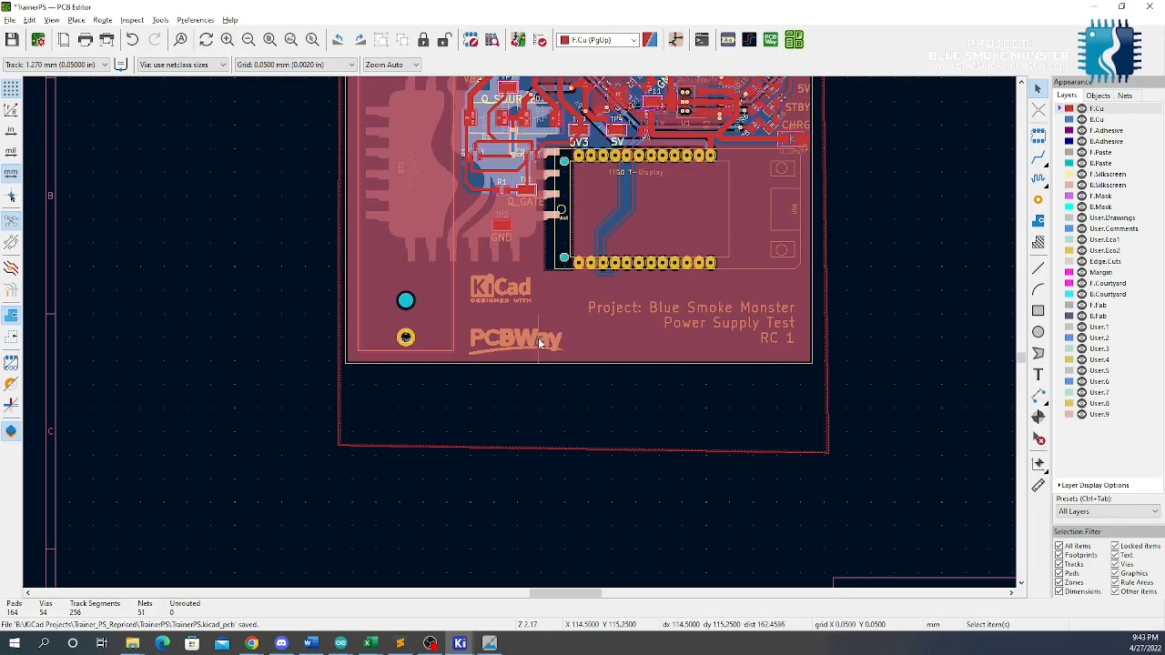
double_click(547, 346)
key("Escape")
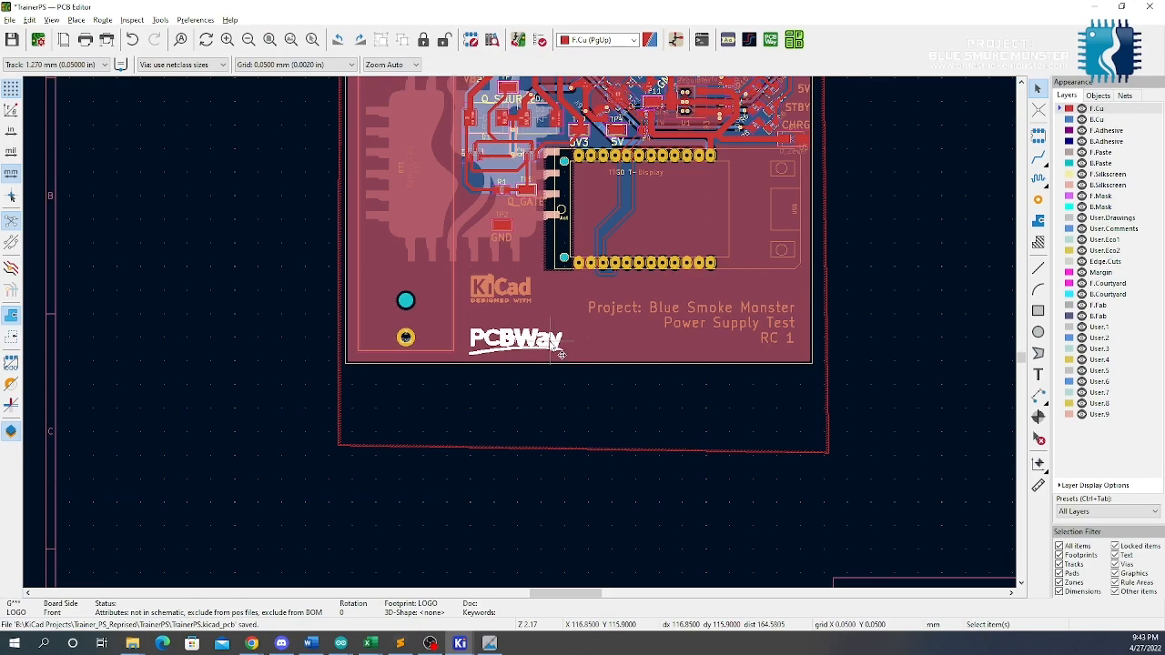
key("Escape")
Recheck both front silkscreen logos in the 3D viewer and close it
key("alt+3")
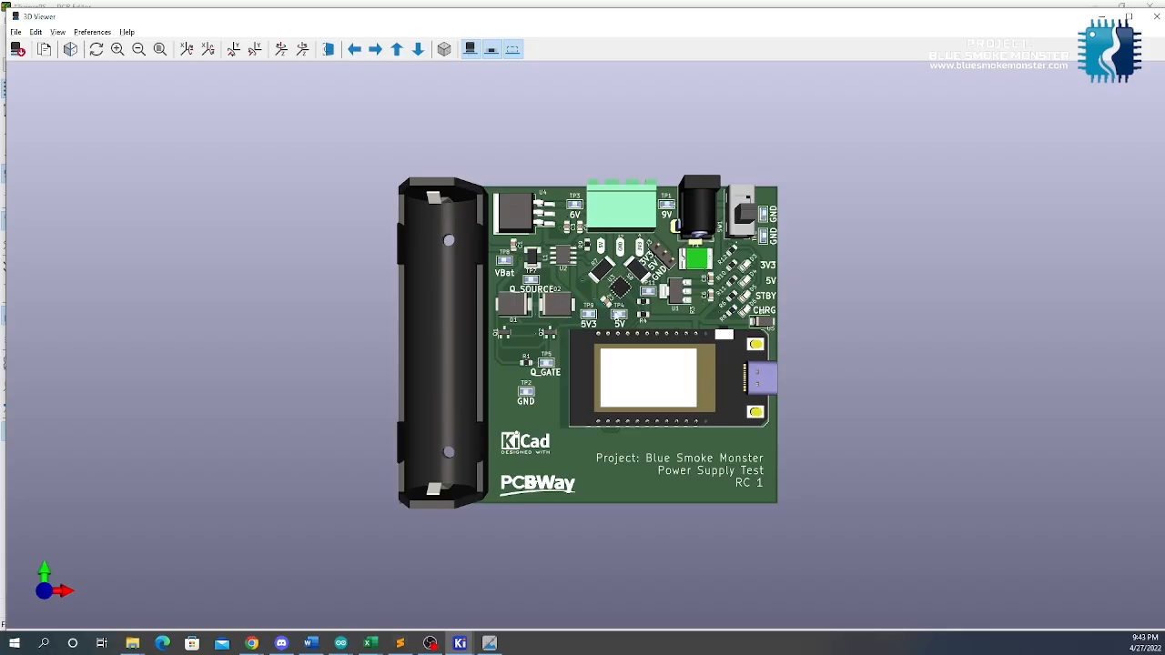
left_click(1156, 17)
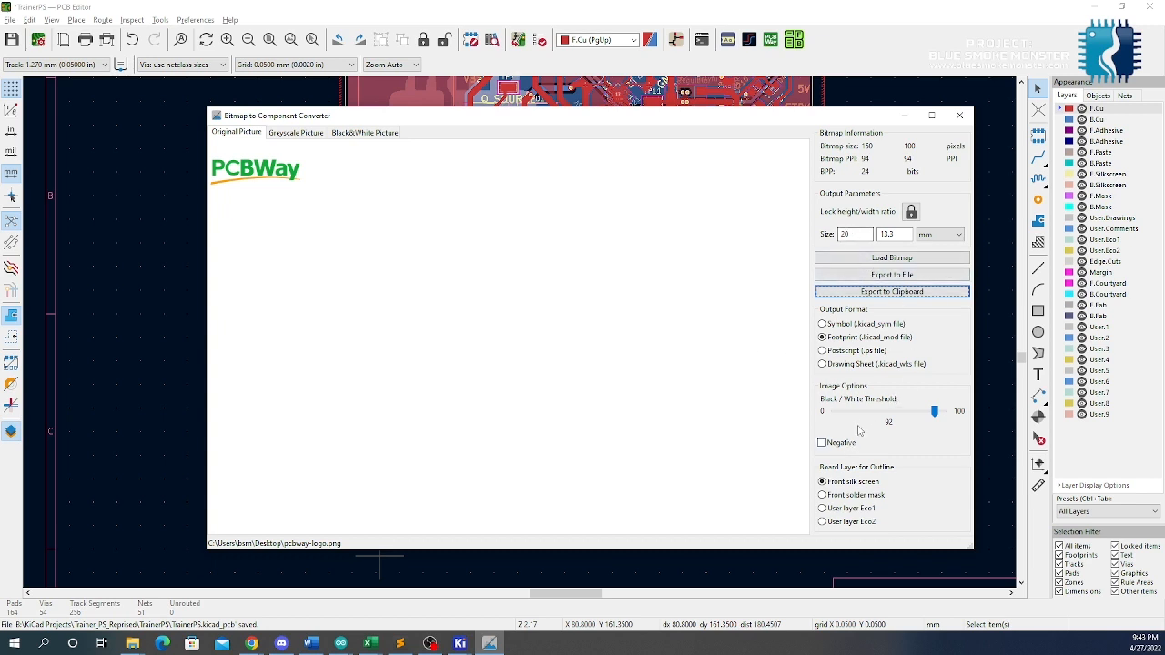
Export the PCBWay logo footprint to the clipboard and paste it onto the board below the KiCad logo
left_click(874, 293)
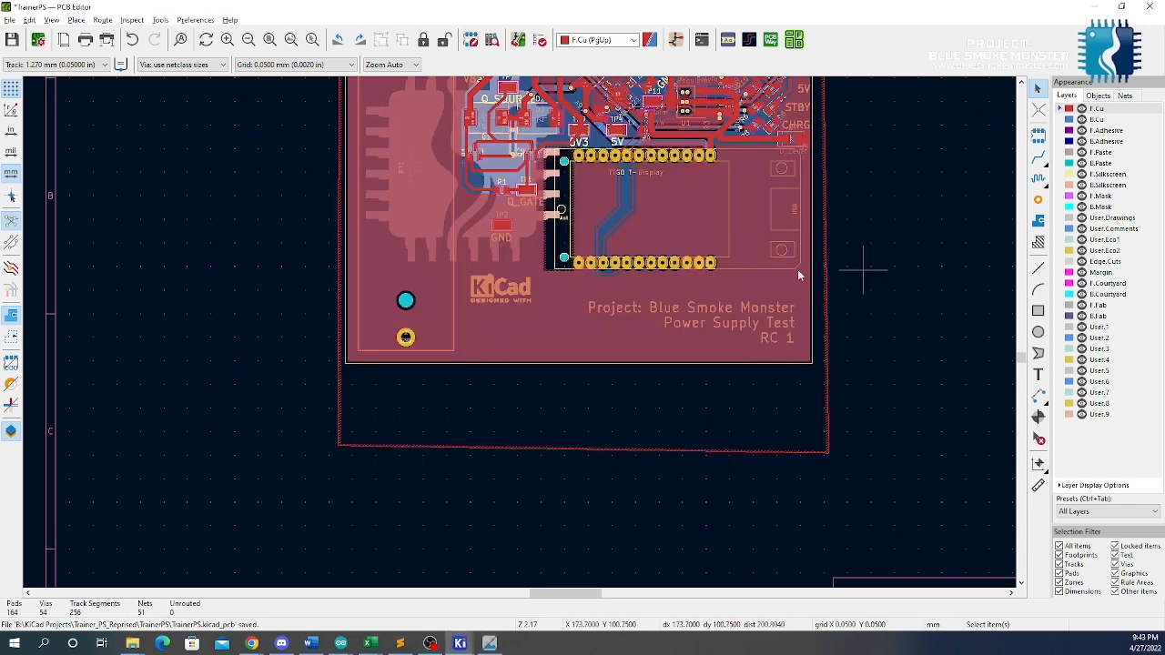
key("alt+v")
key("Escape")
key("ctrl+s")
key("alt+v")
key("Escape")
right_click(562, 217)
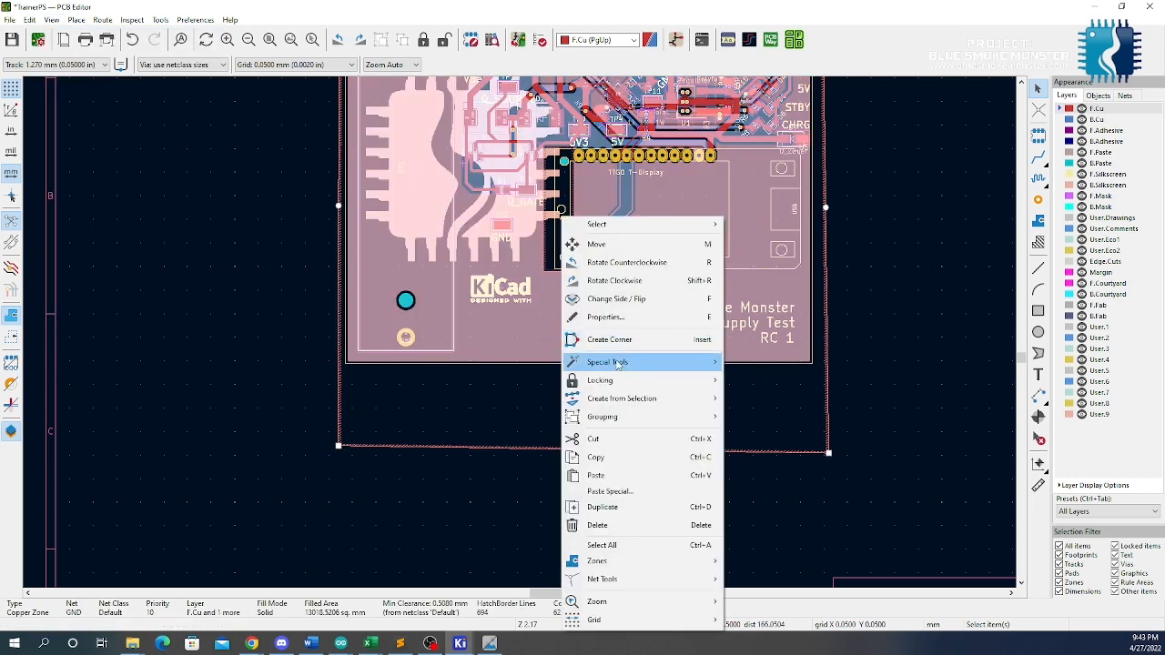
left_click(596, 475)
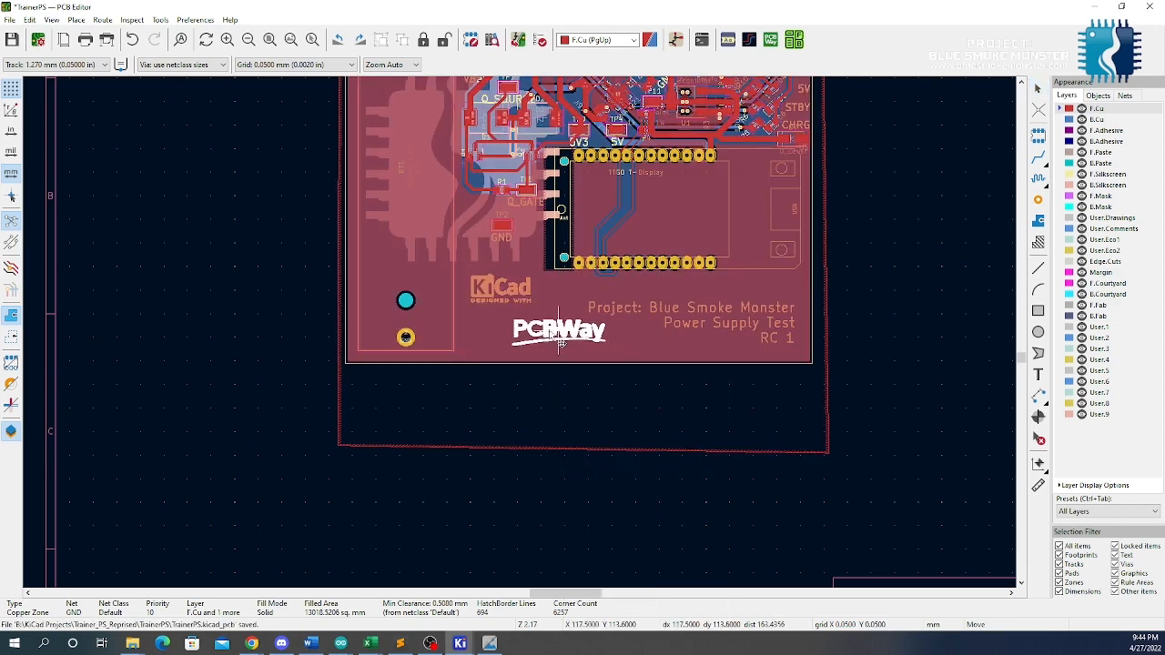
left_click(526, 344)
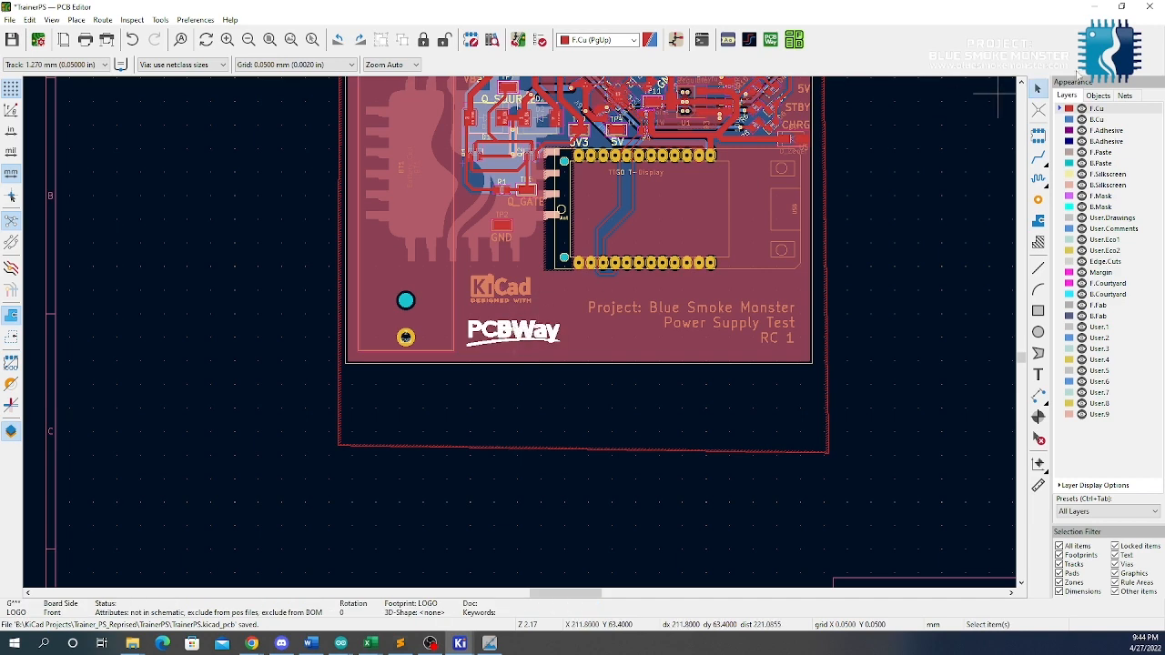
Create a text item on the F.Silkscreen layer reading "PCBs Supplied Courtesy of"
scroll(520, 334, "down", 2)
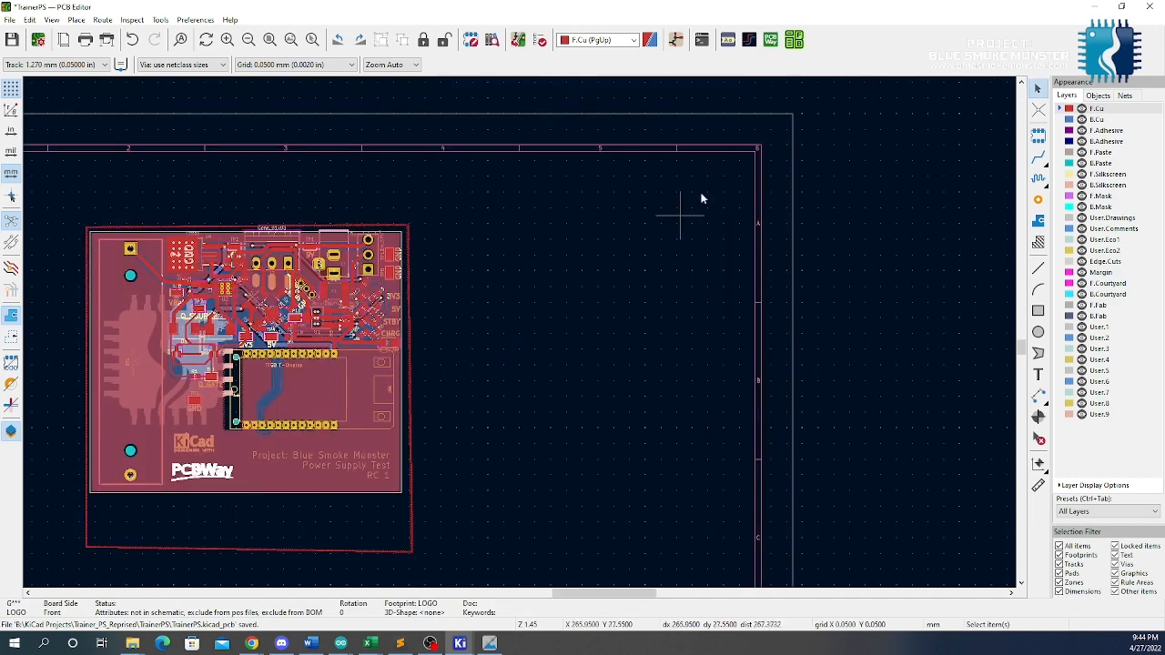
left_click(600, 316)
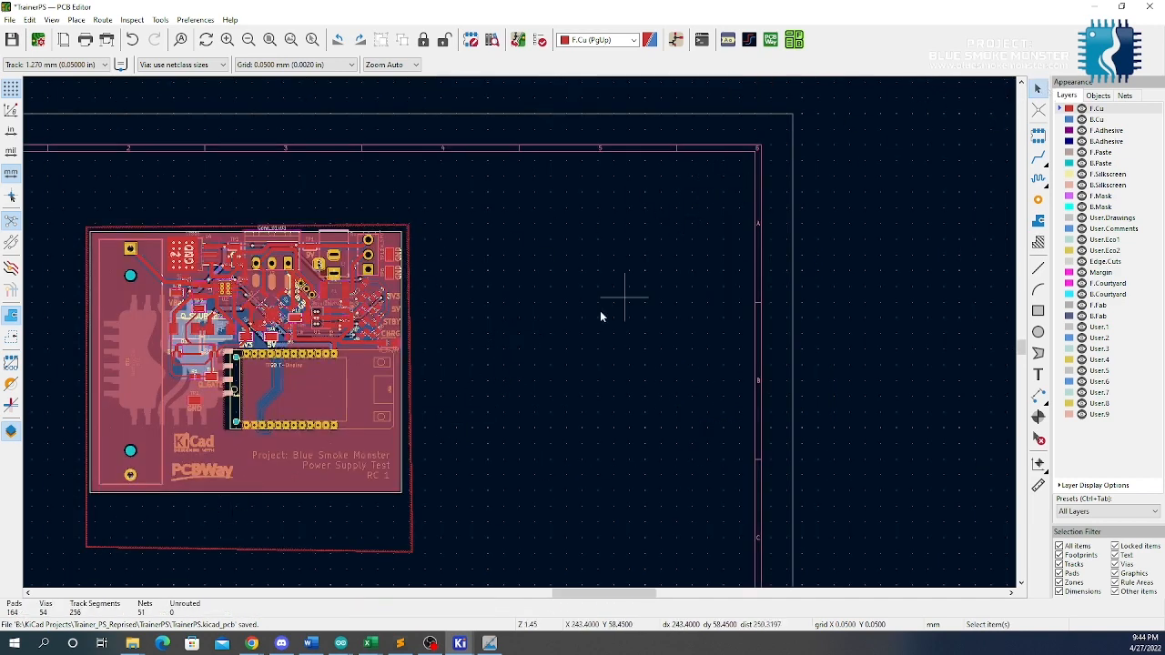
left_click(193, 473)
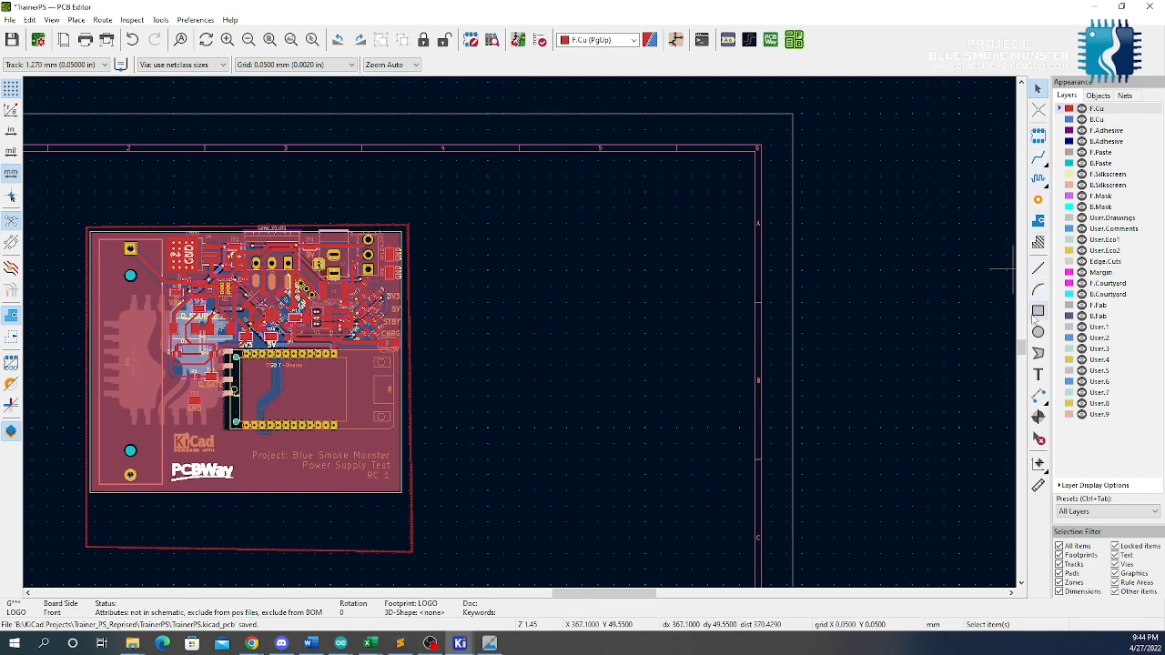
left_click(1037, 374)
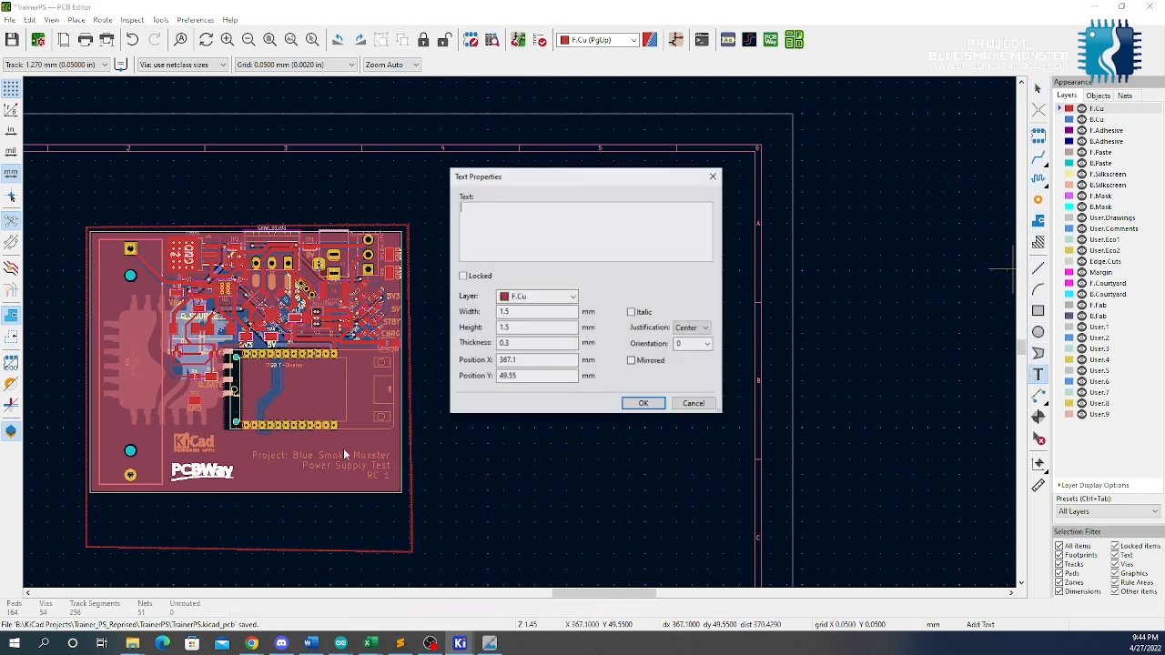
left_click(559, 297)
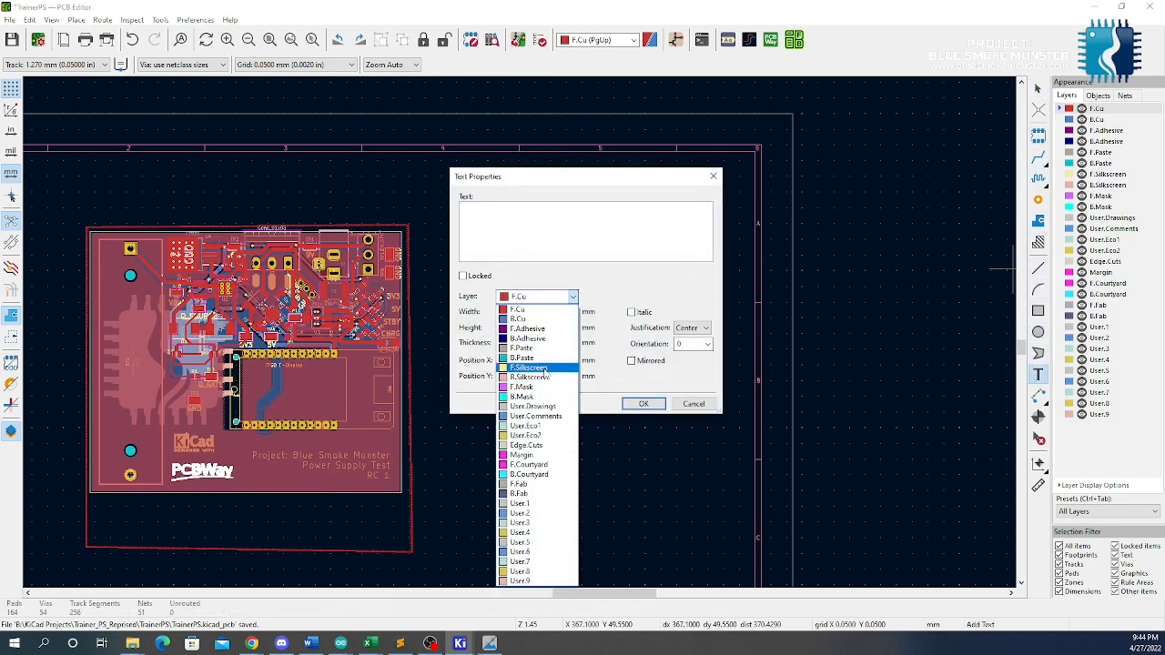
left_click(546, 370)
left_click(565, 241)
type("PCBs Manufac")
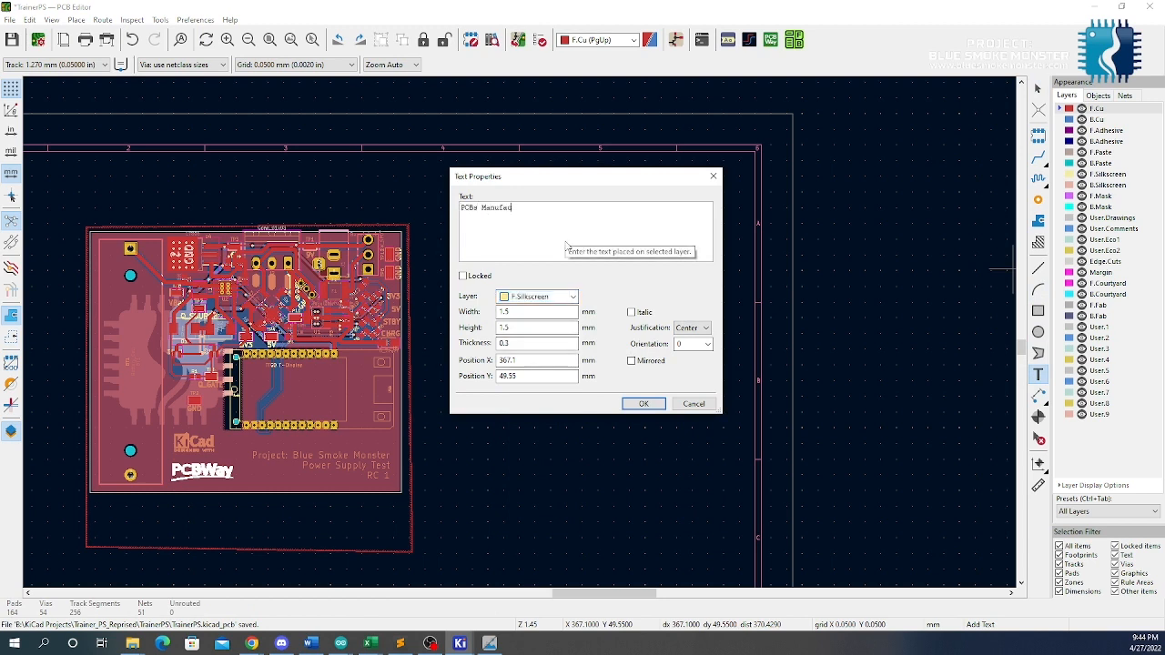
key("BackSpace")
key("BackSpace")
key("BackSpace")
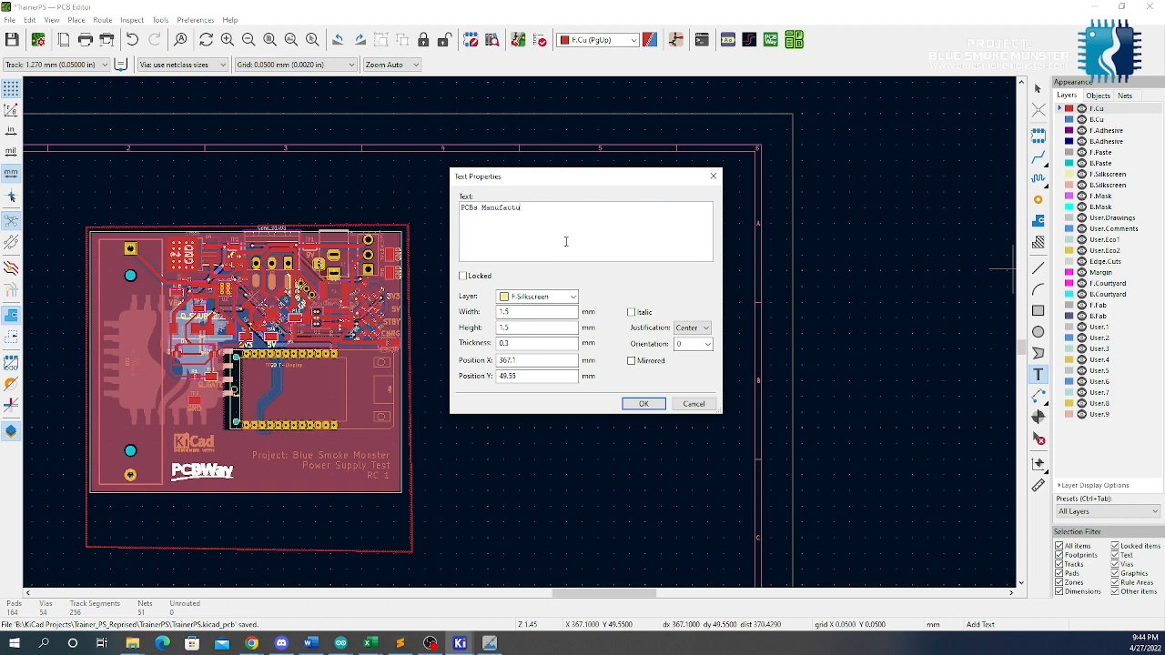
type("upplied Courtesy o")
left_click(642, 404)
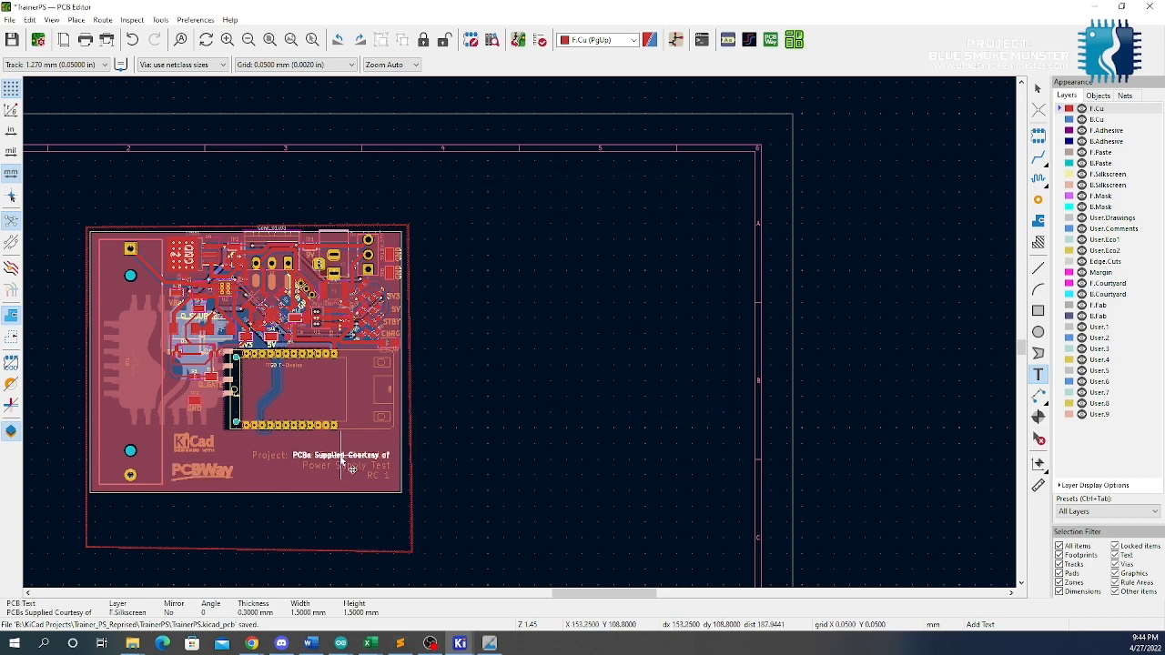
Place the courtesy text between the KiCad and PCBWay logos without starting another text item
scroll(248, 485, "up", 5)
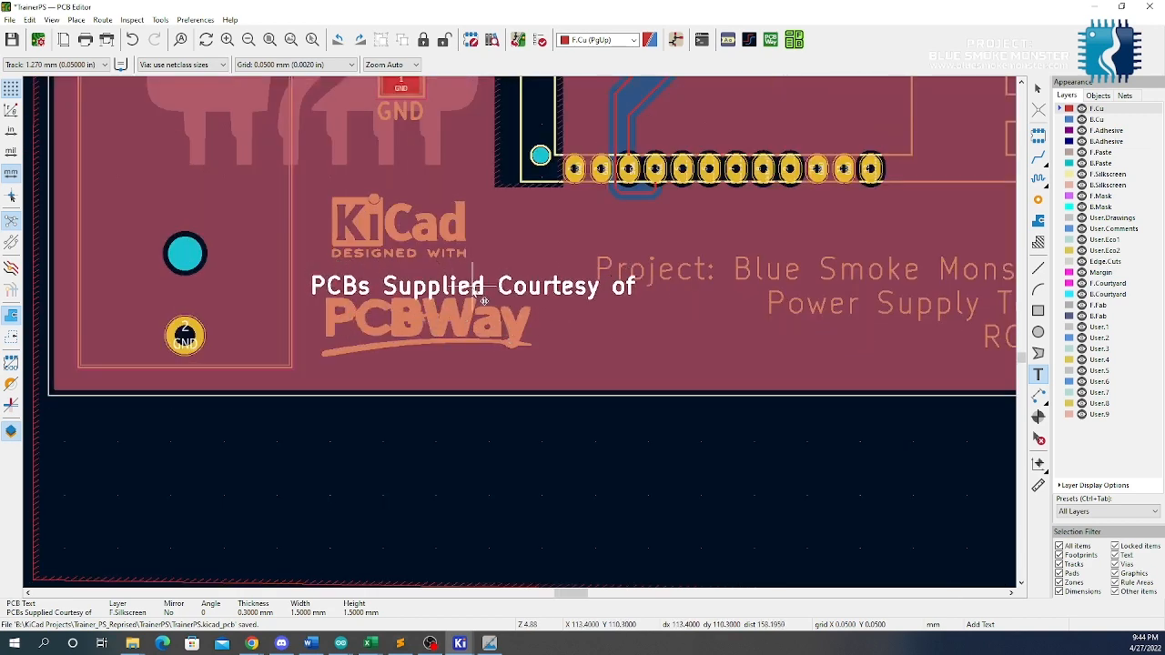
left_click(476, 299)
left_click(500, 340)
key("Escape")
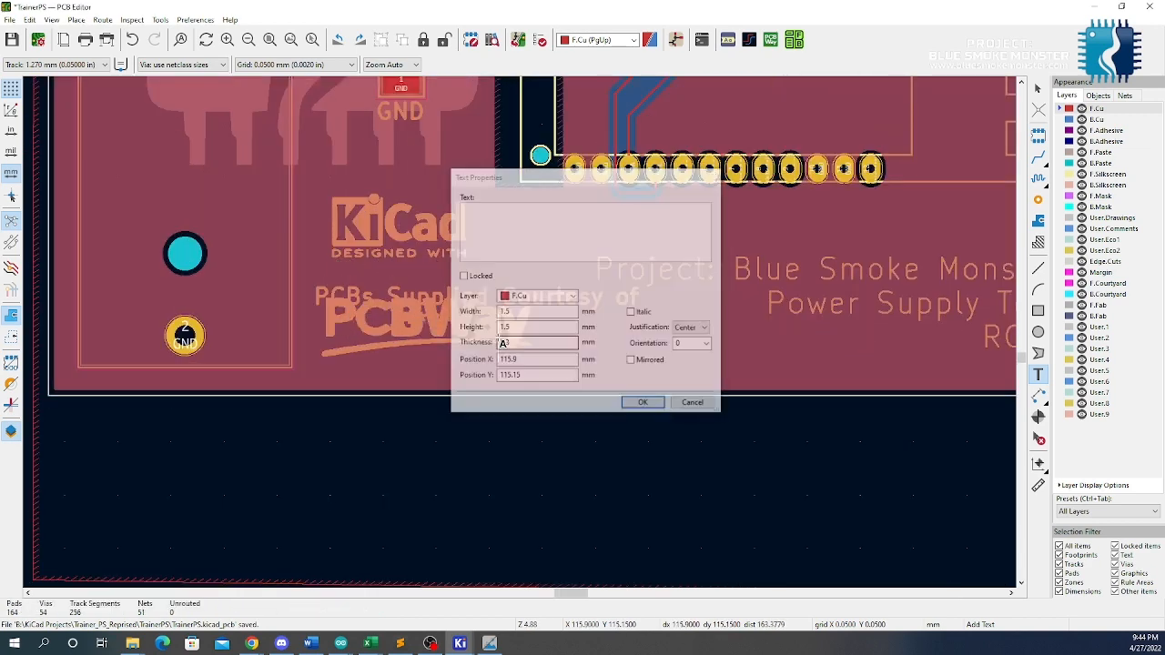
Move the PCBWay logo directly beneath the courtesy text, aligning its left edge with the start of the text
left_click(1038, 88)
left_click(463, 318)
key("m")
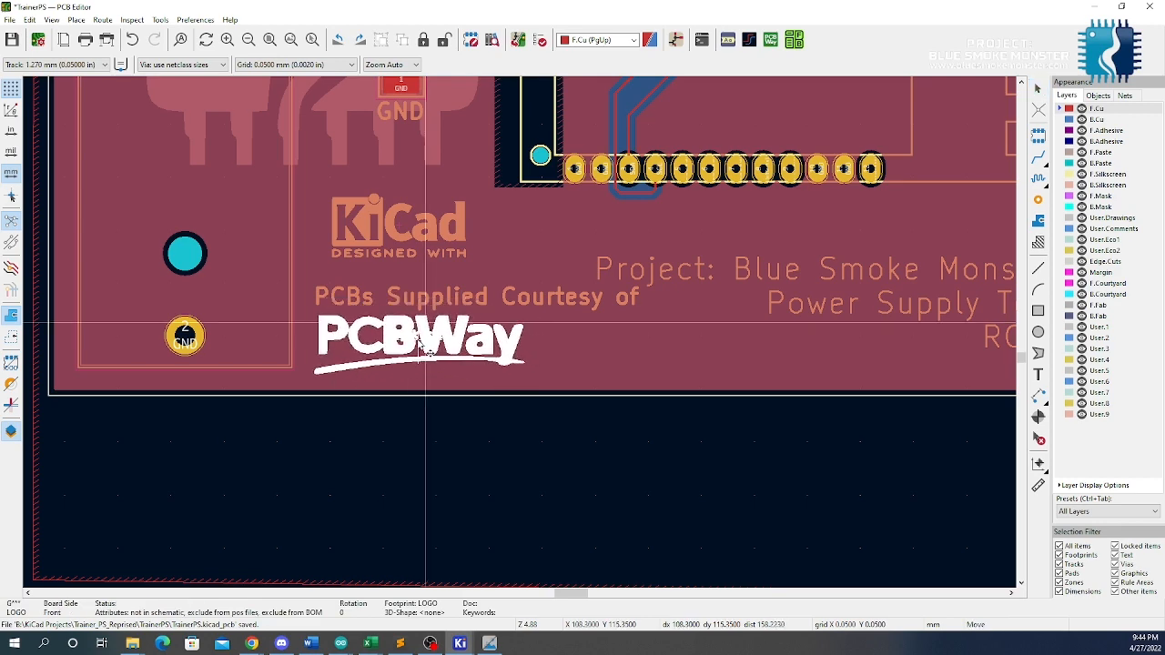
left_click(425, 323)
scroll(527, 331, "down", 2)
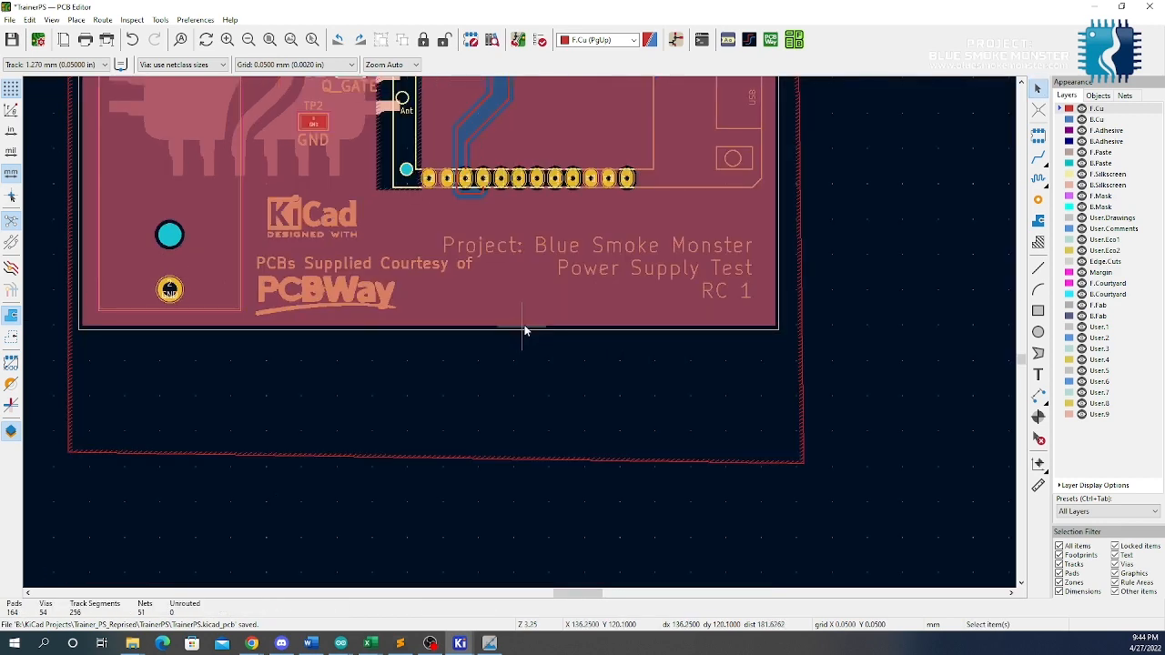
left_click(580, 255)
key("m")
key("Escape")
key("ctrl+z")
key("m")
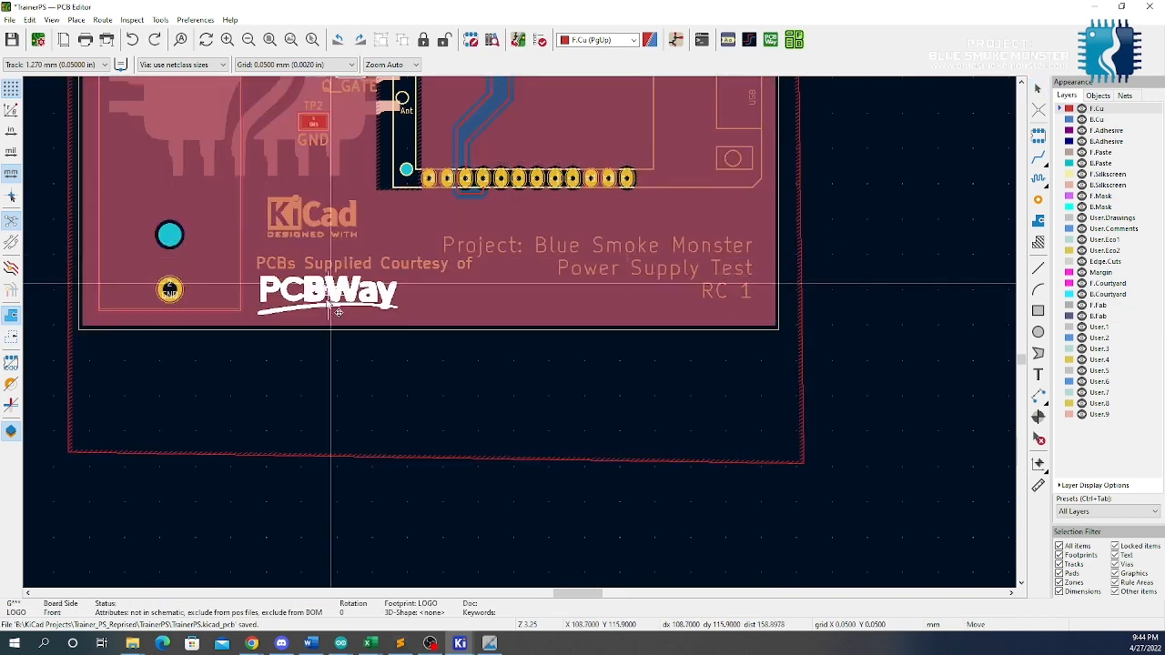
left_click(334, 306)
Move the three-line project title up and slightly closer to the board's right edge
left_click(672, 246)
key("m")
left_click(779, 216)
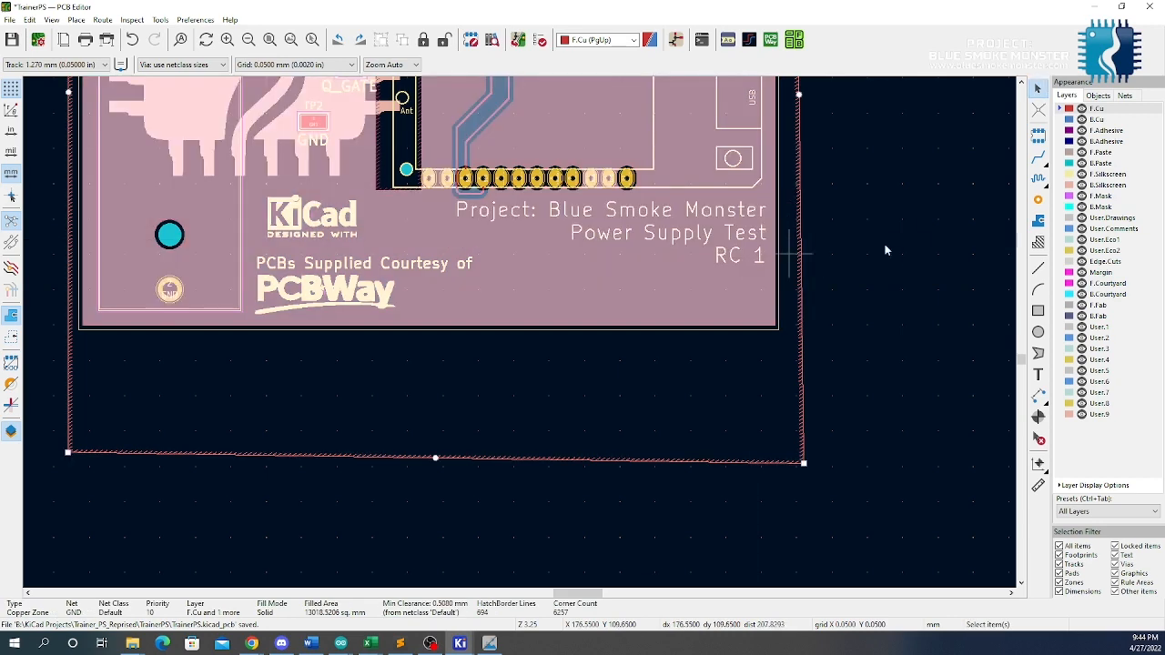
Inspect the front and back of the finished board in the 3D viewer and close it
key("alt+3")
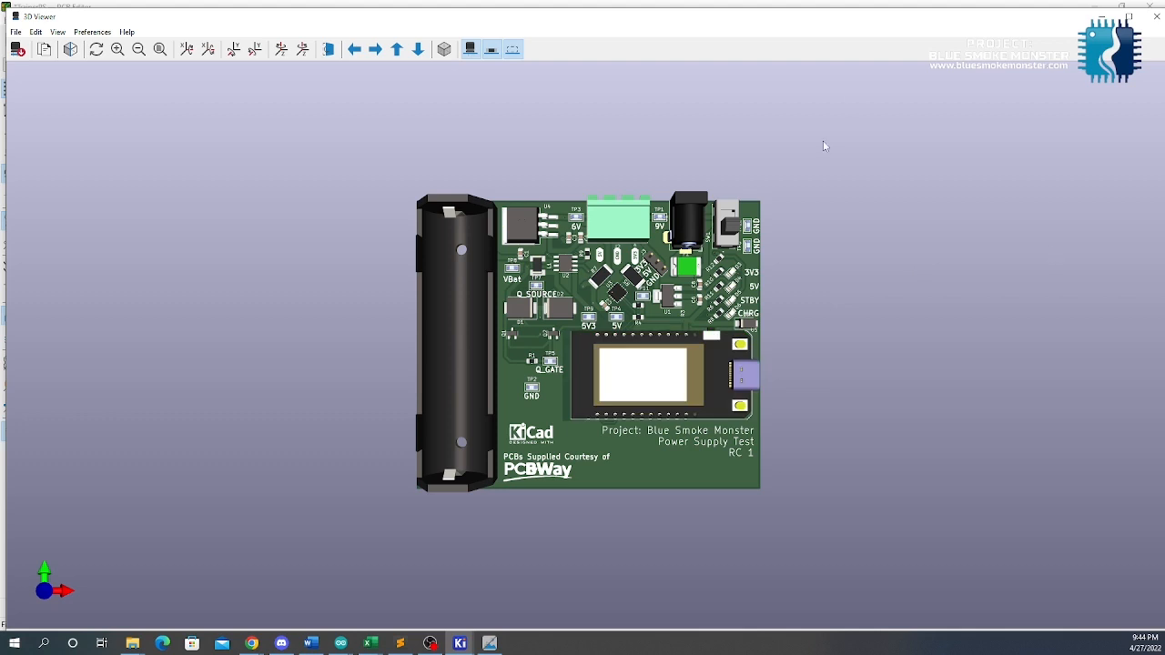
left_click_drag(860, 250, 760, 243)
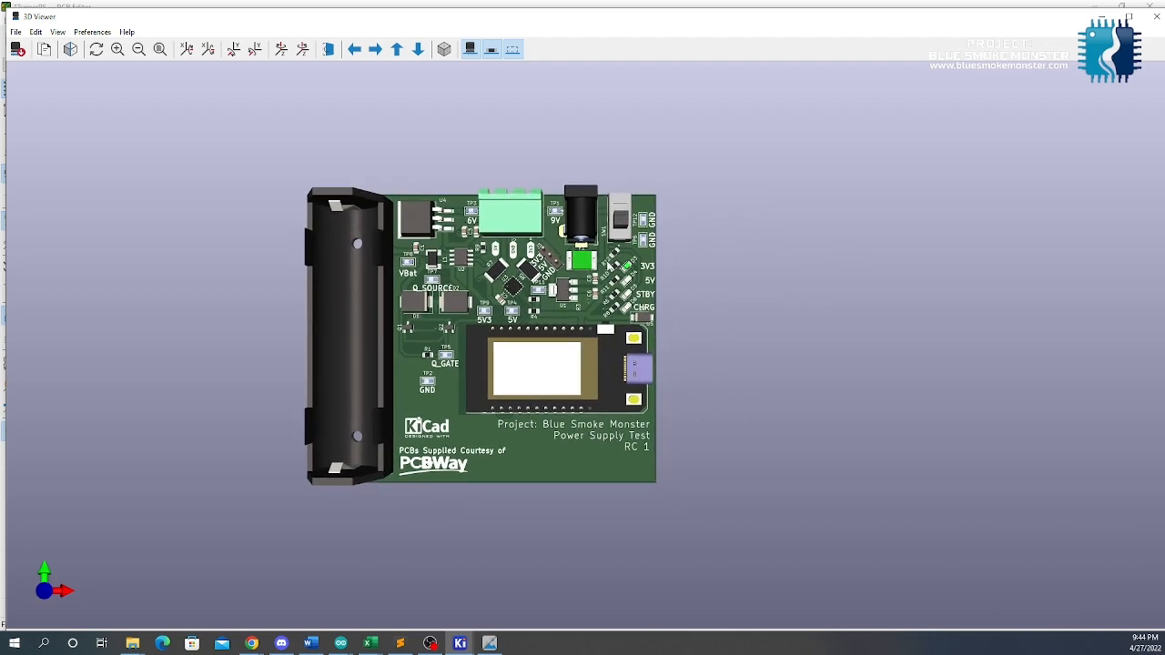
scroll(566, 274, "up", 3)
scroll(566, 275, "up", 1)
left_click_drag(812, 209, 791, 224)
scroll(624, 159, "up", 2)
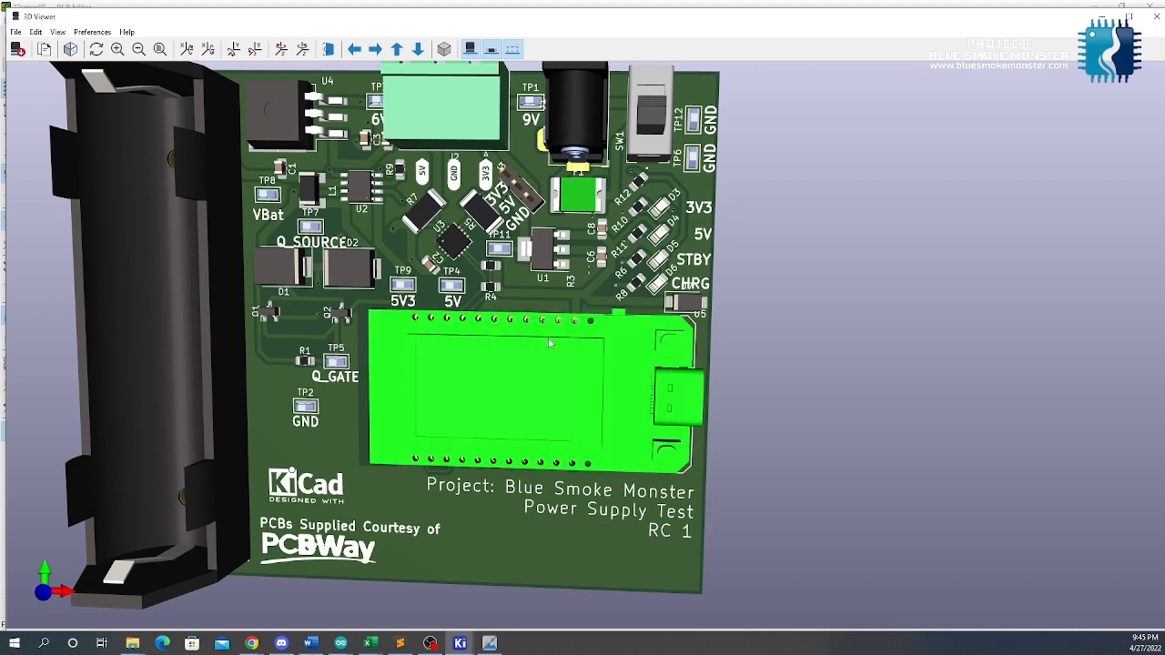
left_click(329, 50)
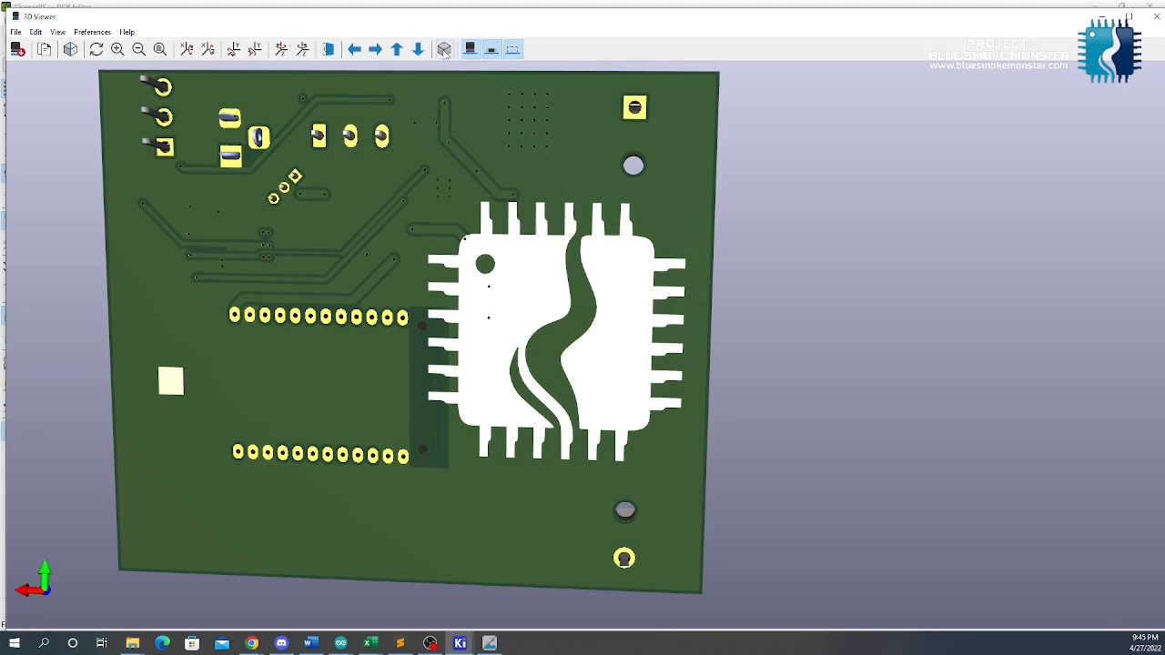
left_click(330, 50)
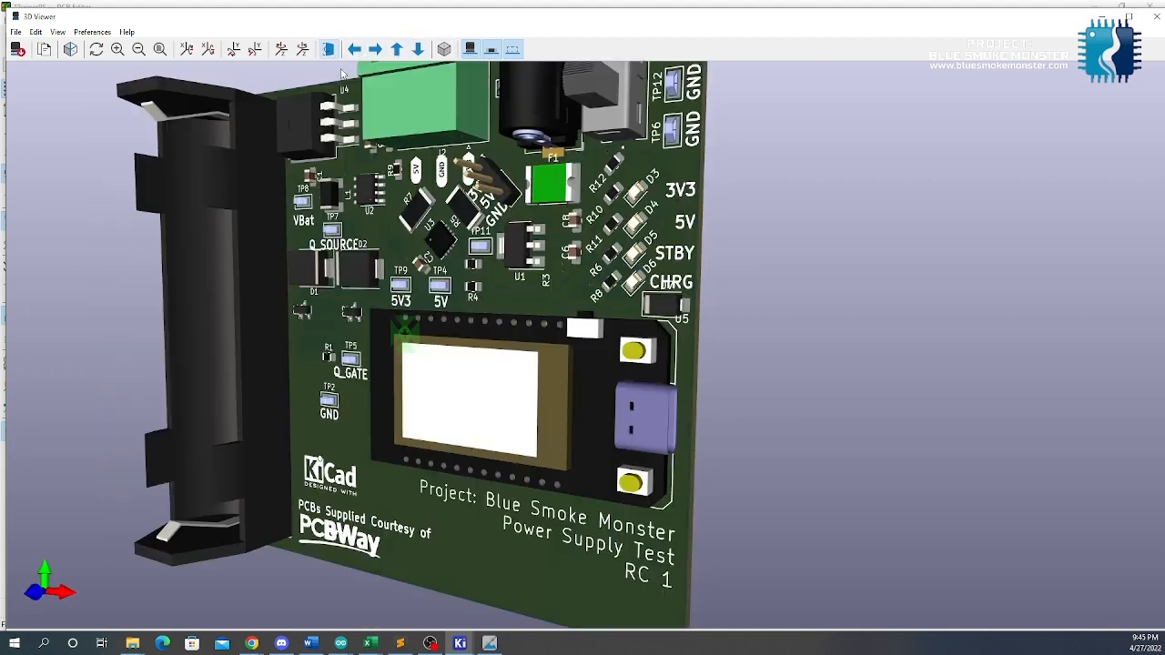
scroll(455, 197, "down", 1)
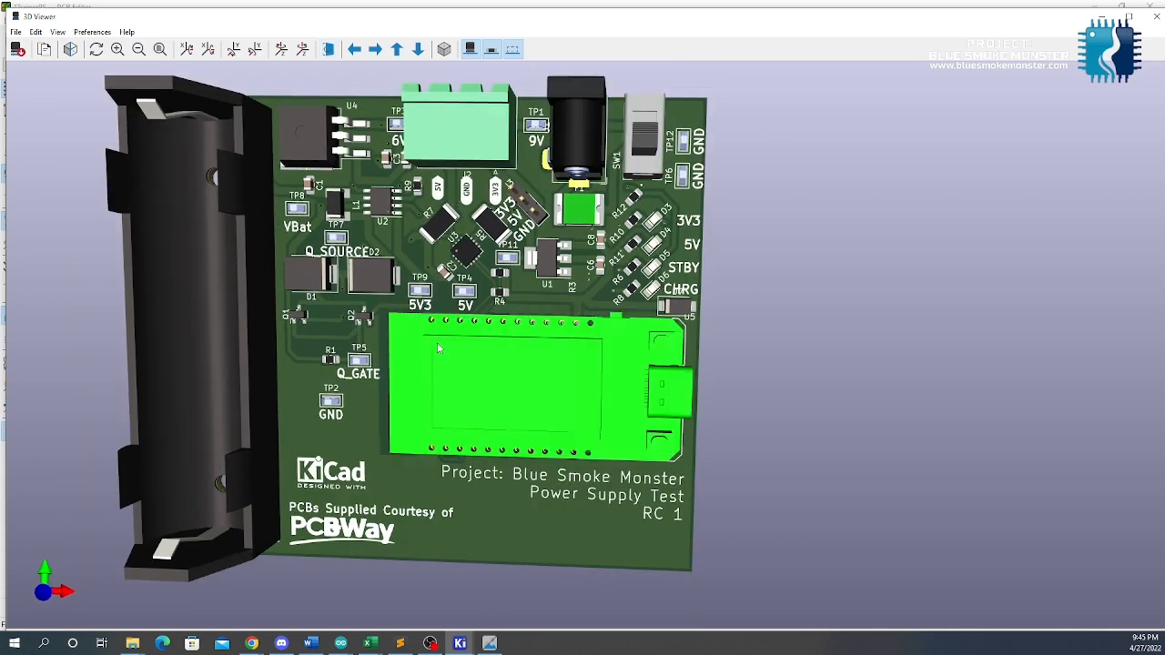
left_click(1156, 16)
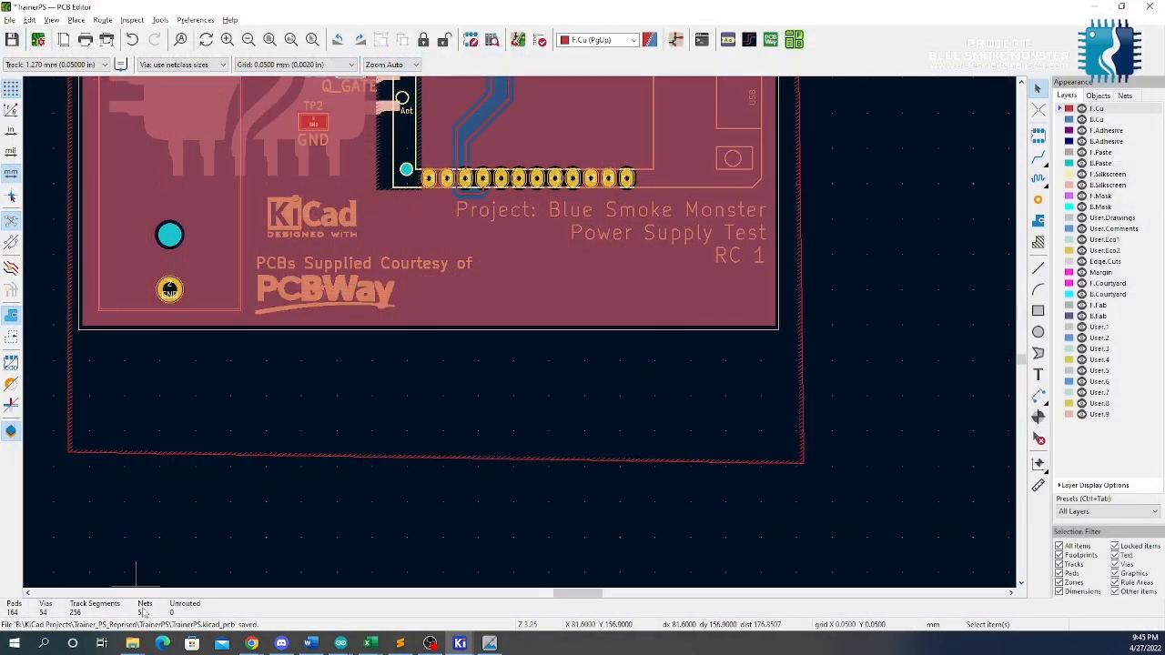
Save the board, send it to PCBWay for an online quote and review the PCB specifications
left_click(13, 45)
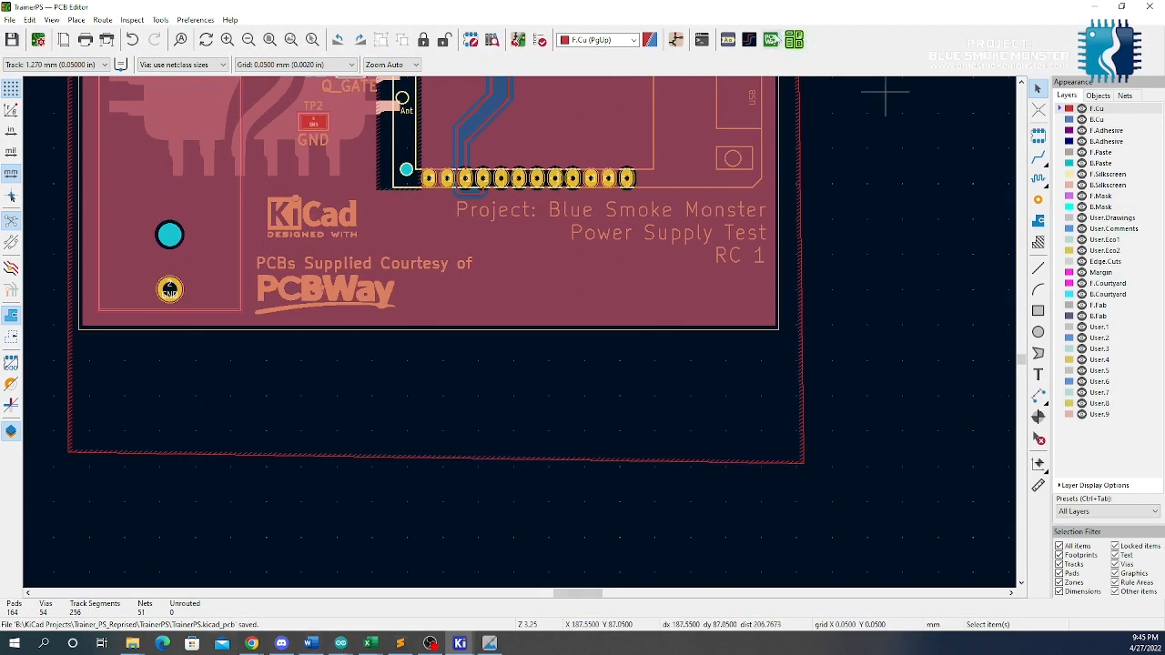
left_click(771, 40)
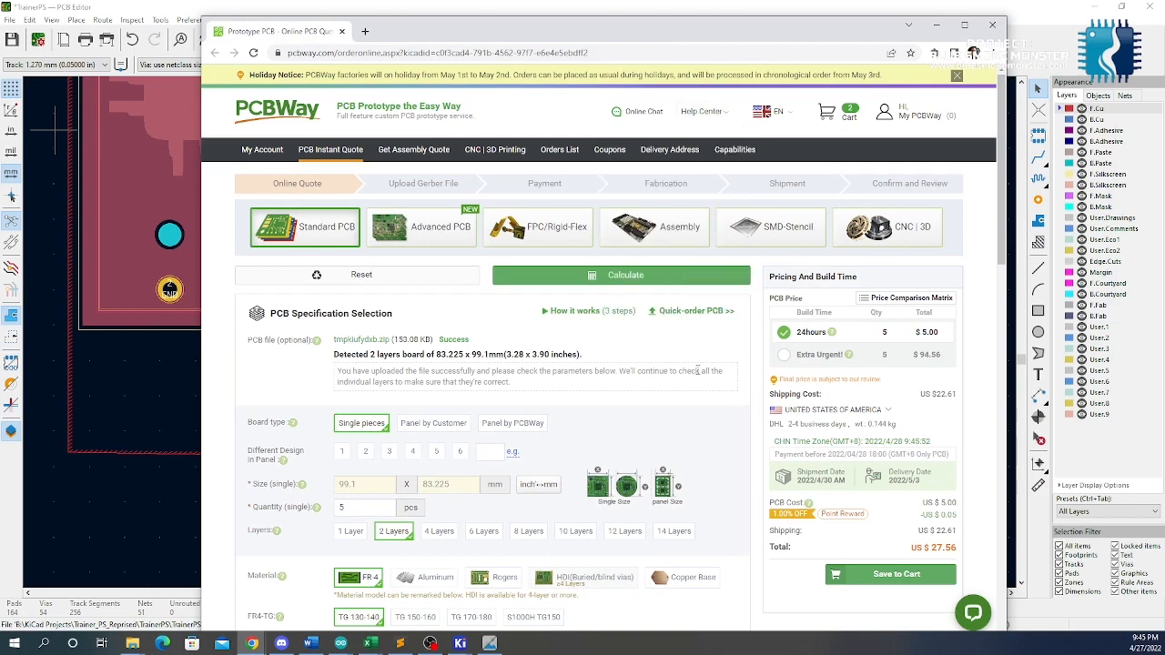
scroll(704, 370, "down", 2)
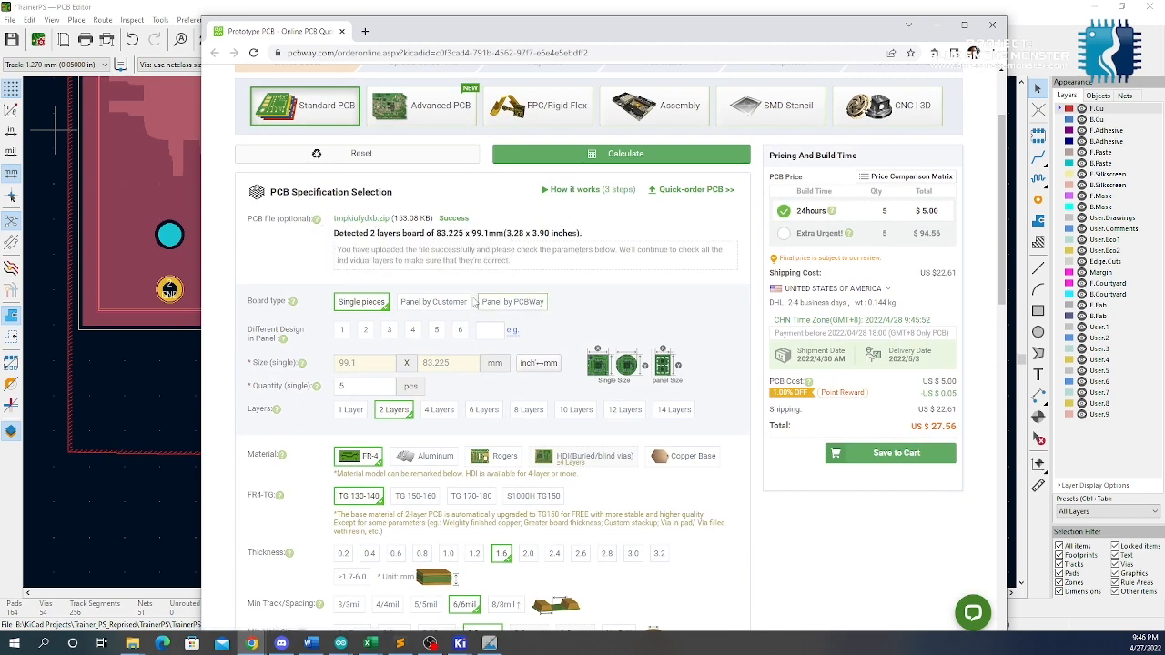
scroll(455, 298, "up", 2)
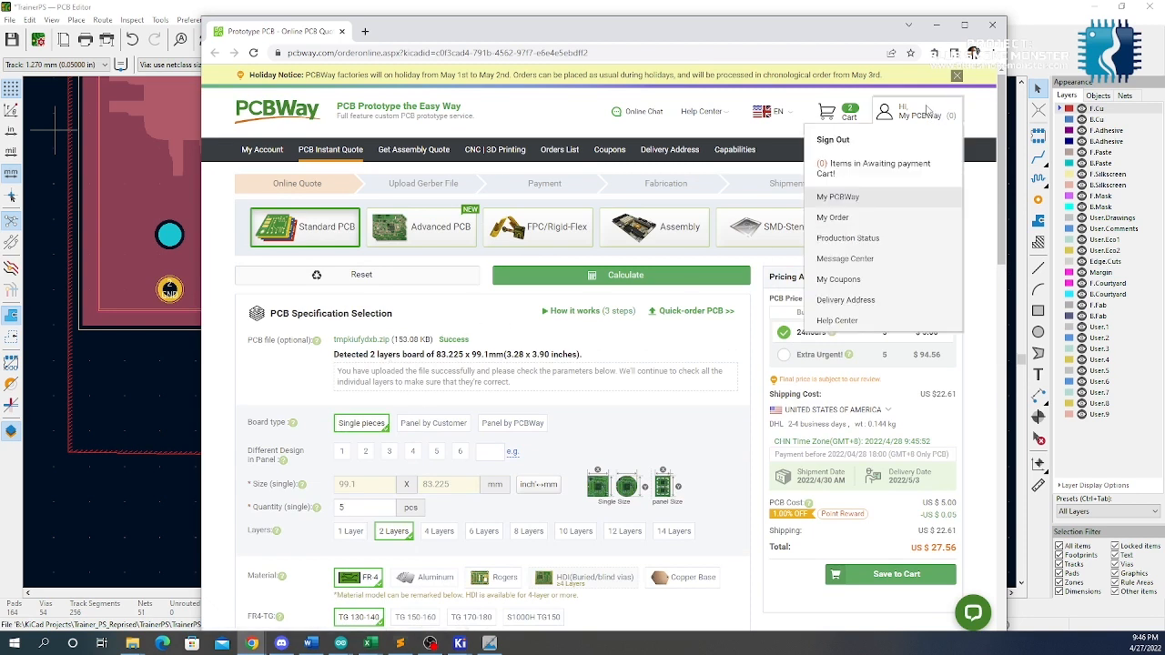
Open the PCBWay shopping cart and go to its listed PCB and assembly orders
mouse_move(894, 113)
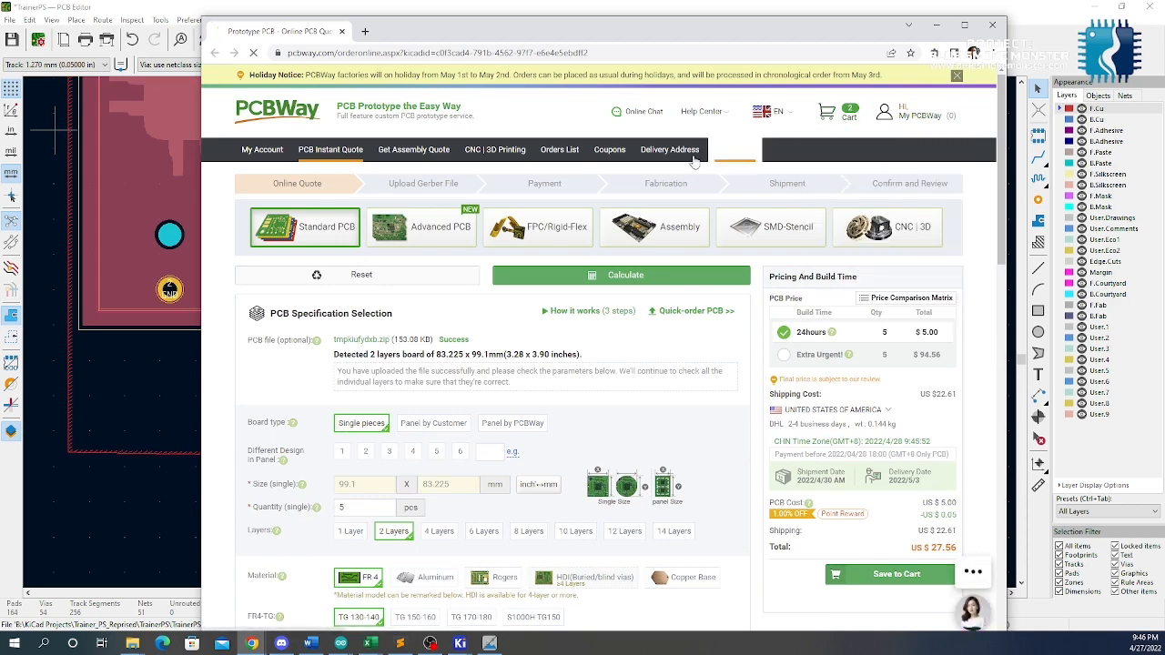
left_click(842, 123)
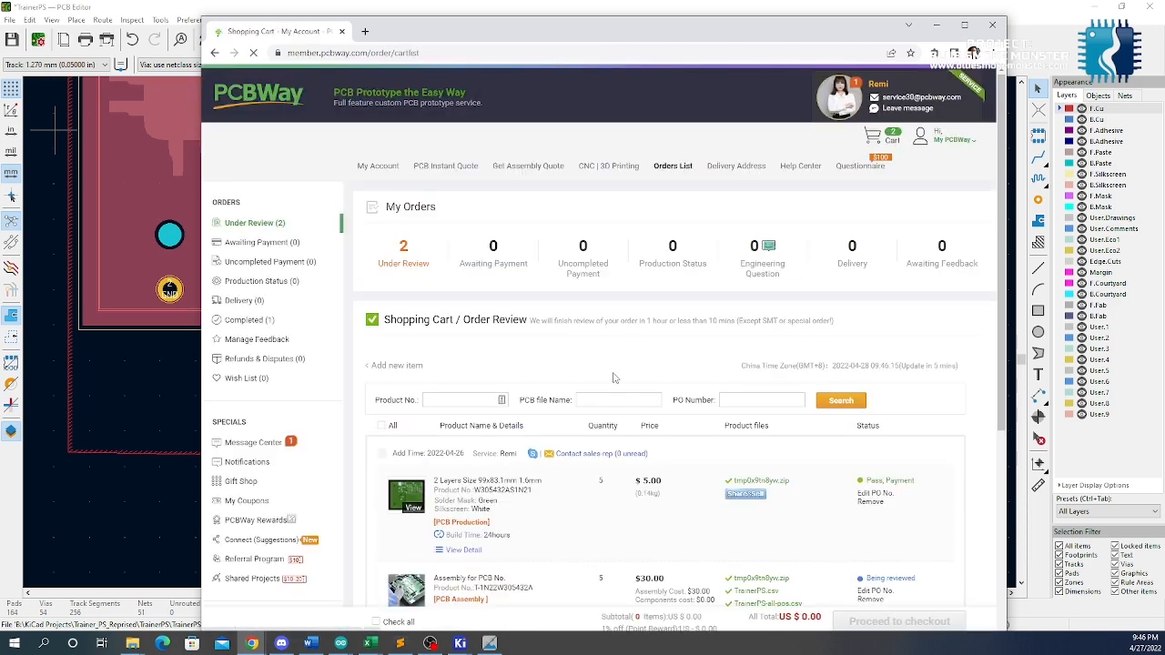
scroll(622, 383, "down", 3)
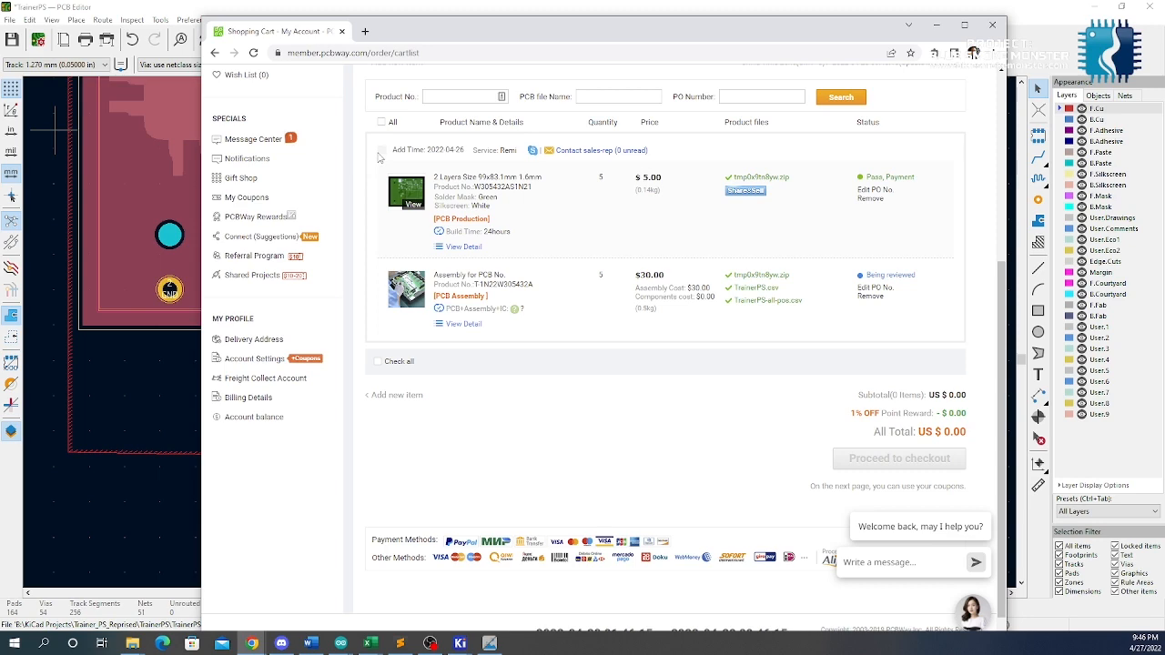
Remove the old PCB production and assembly orders from the cart, giving "Wrong order(parameter,file error)" as the cancellation reason
left_click(877, 199)
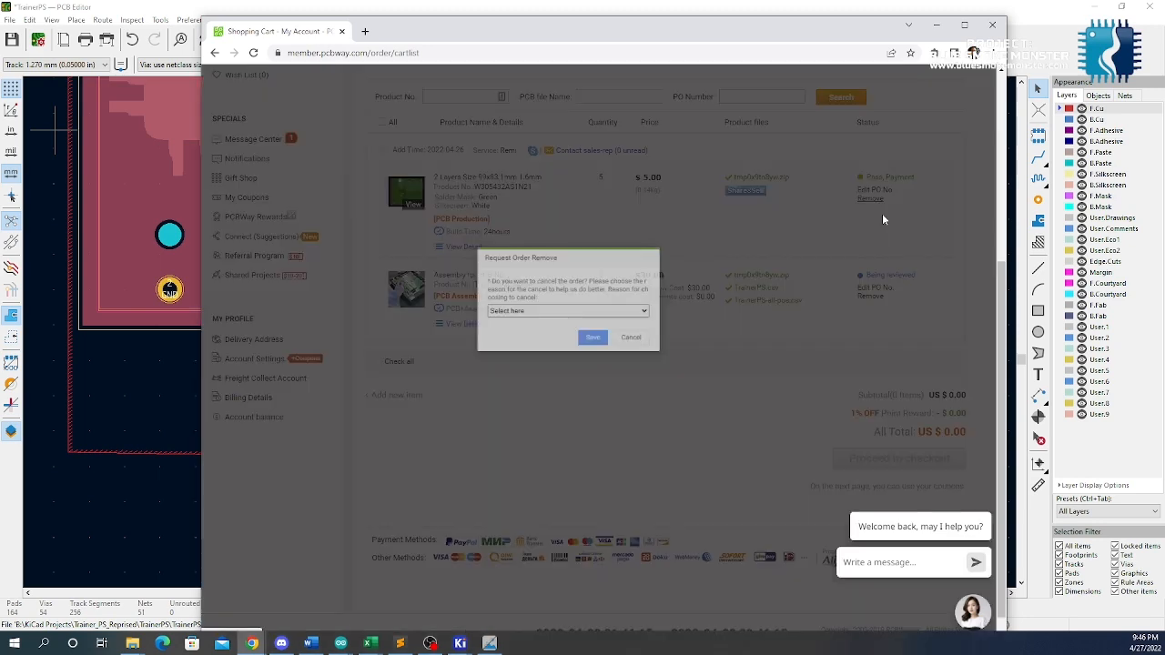
left_click(627, 313)
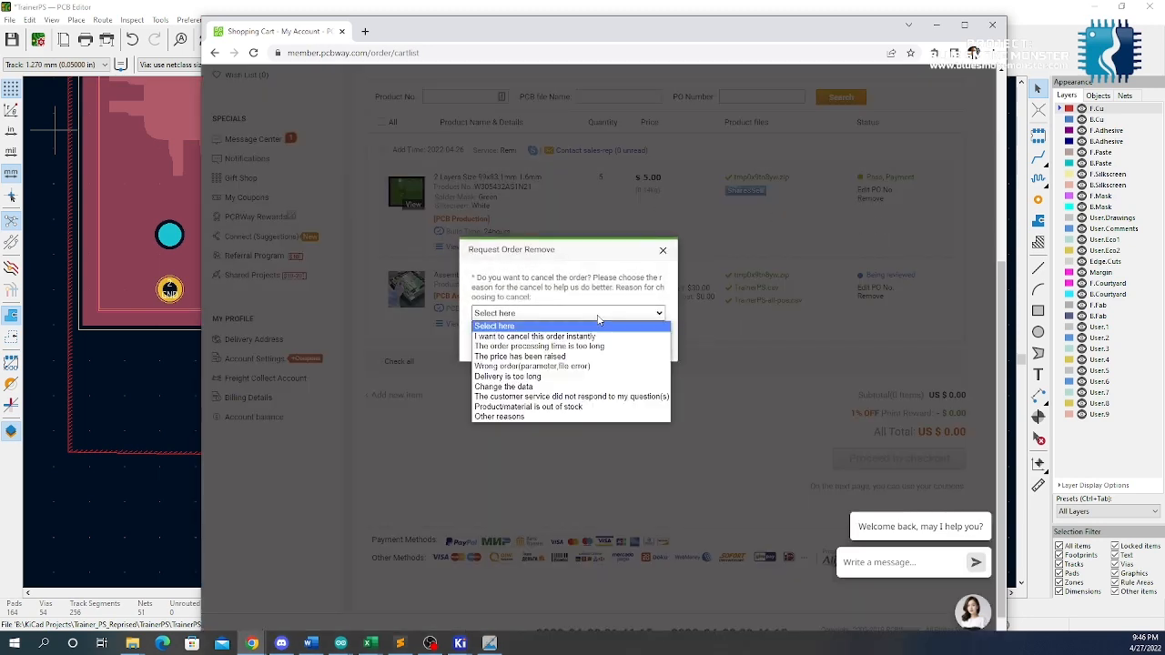
left_click(599, 366)
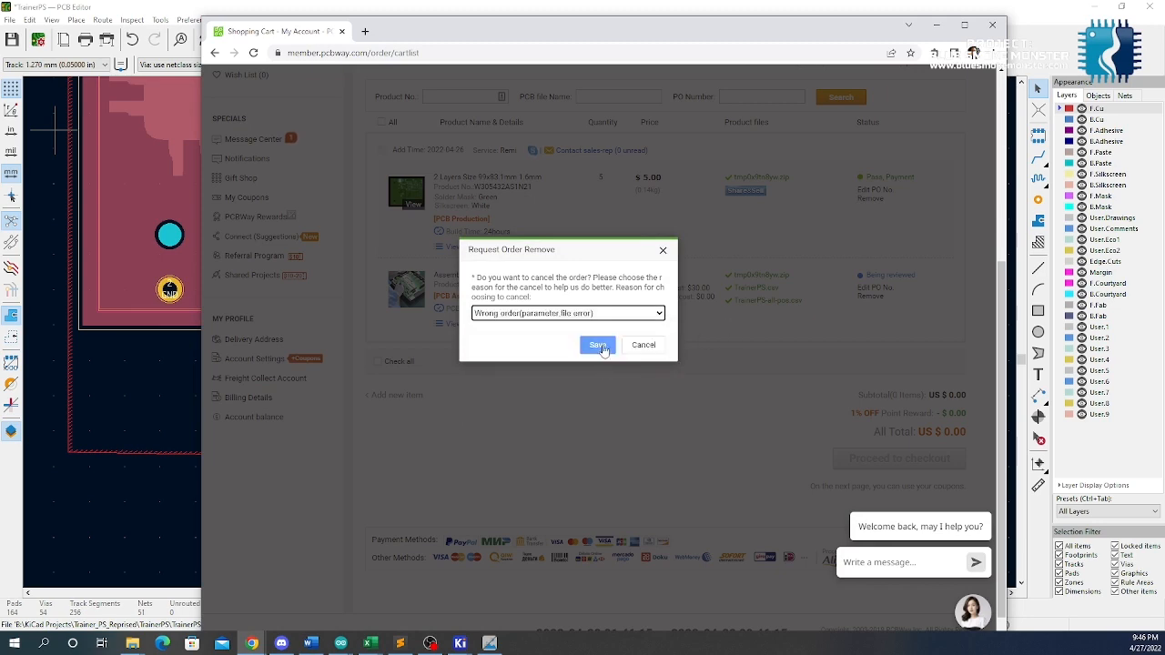
left_click(874, 299)
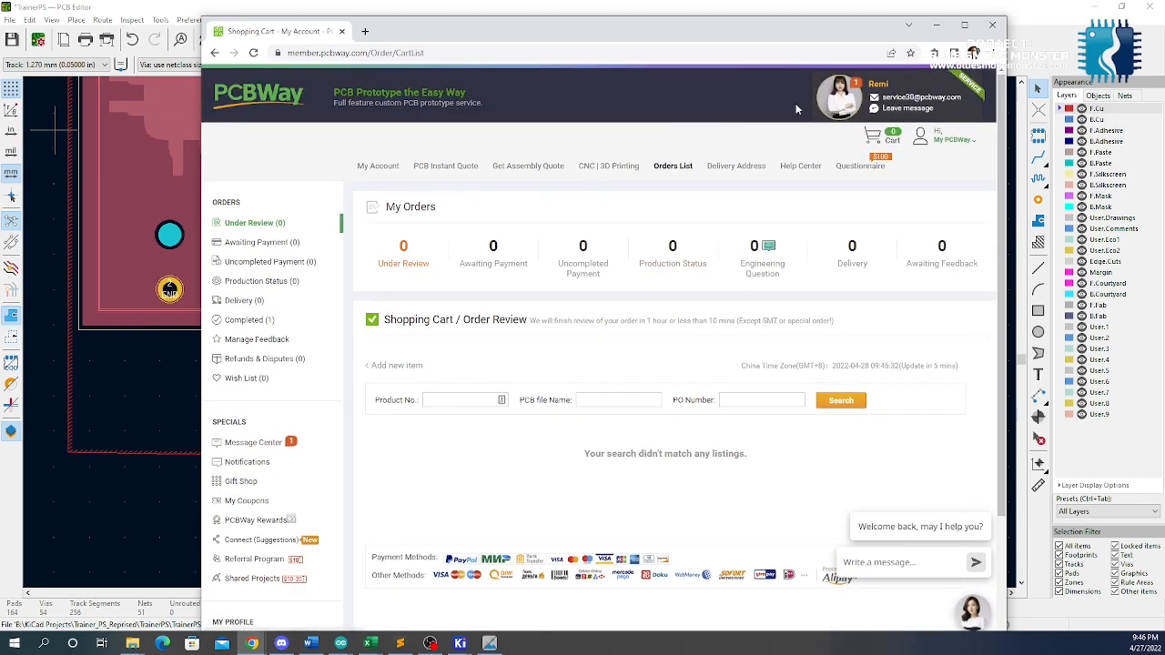
Switch to the KiCad PCB Editor, send the board to PCBWay for a new quote and review its PCB specifications
left_click(131, 486)
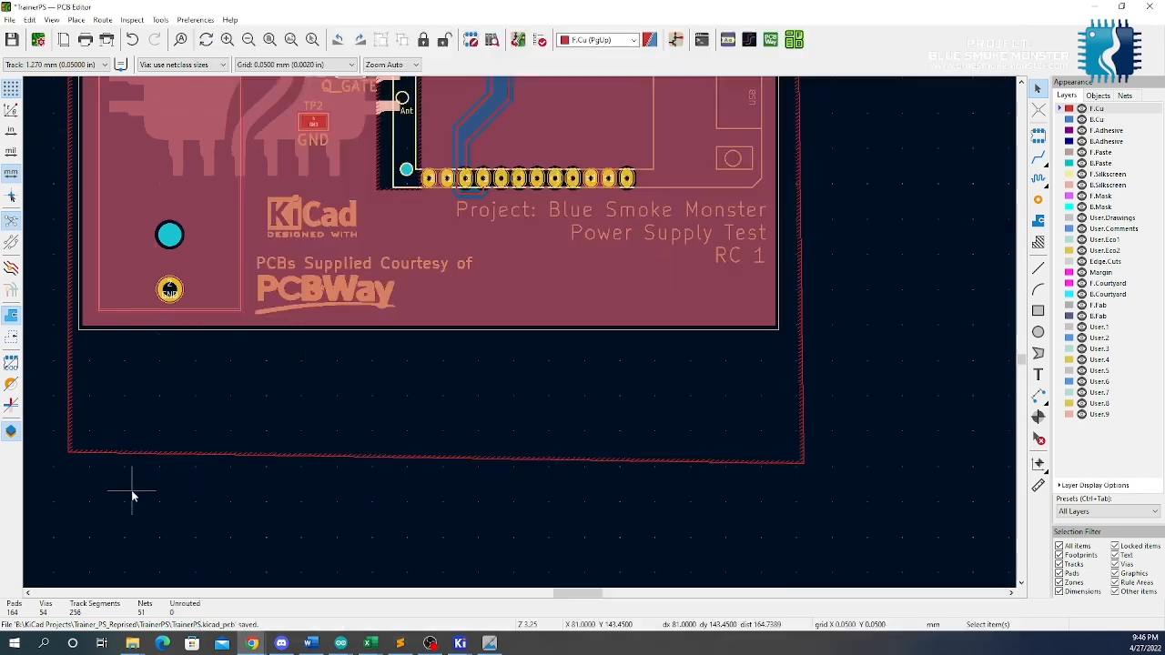
left_click(770, 41)
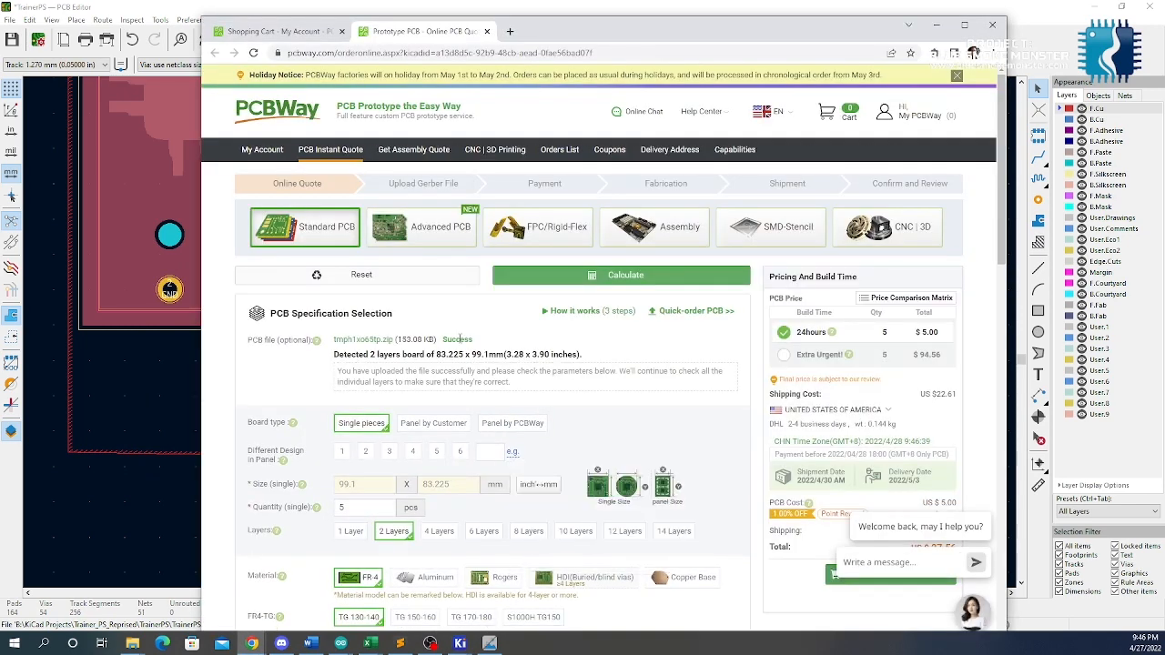
scroll(432, 400, "down", 5)
scroll(346, 301, "up", 4)
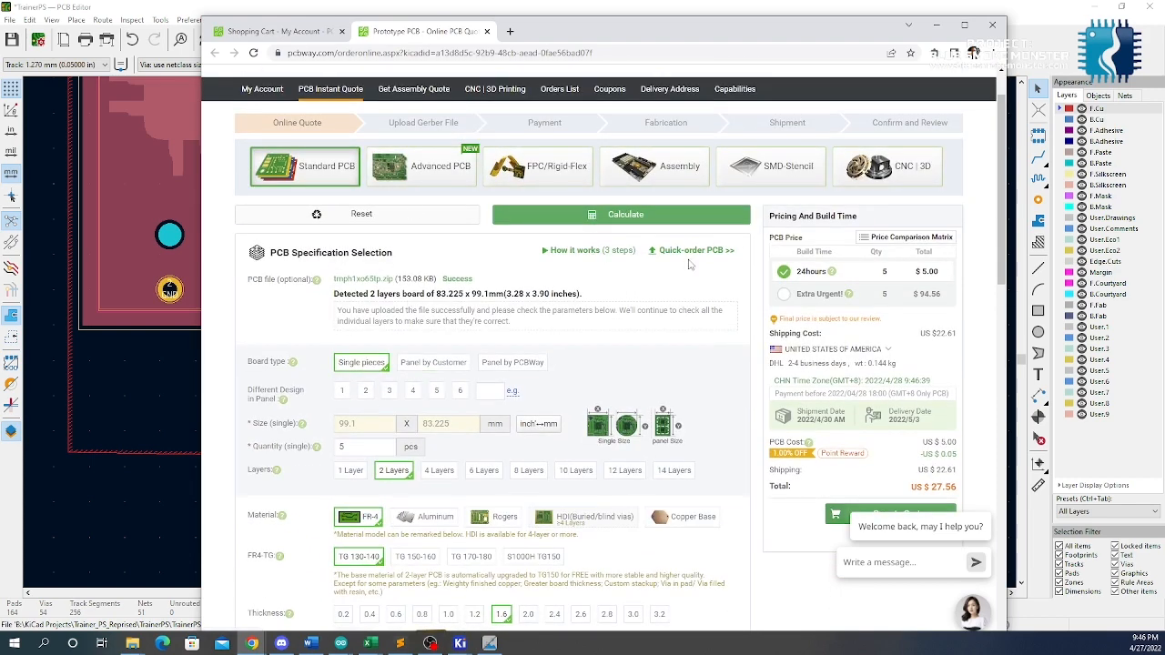
scroll(440, 333, "down", 2)
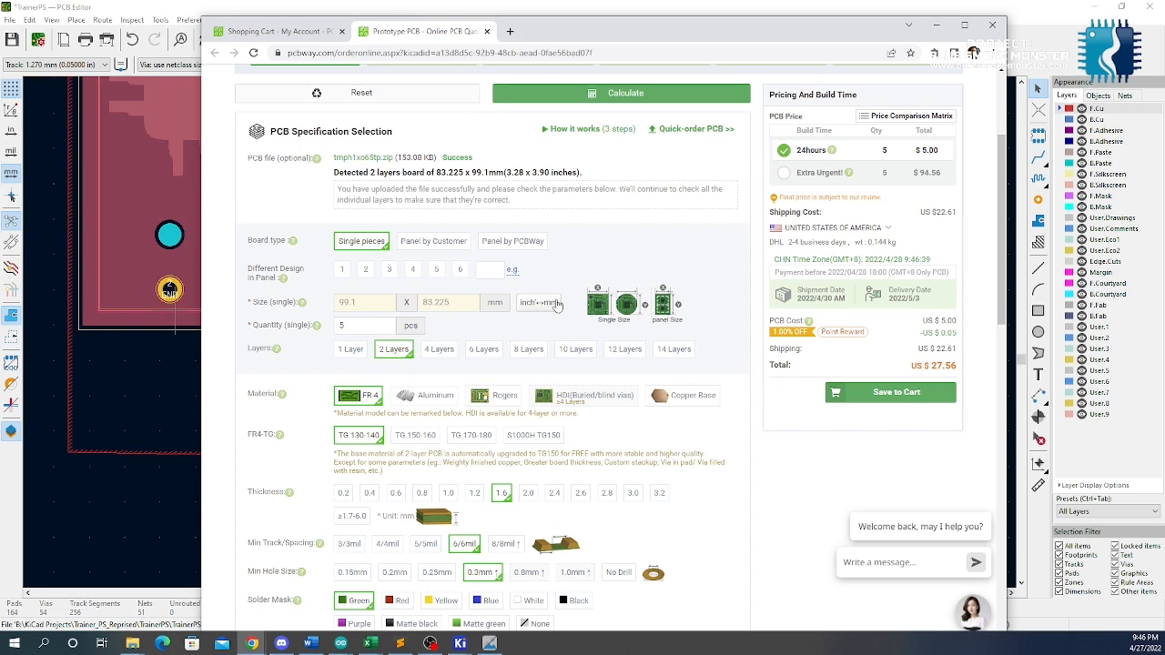
scroll(583, 373, "down", 4)
scroll(528, 391, "down", 2)
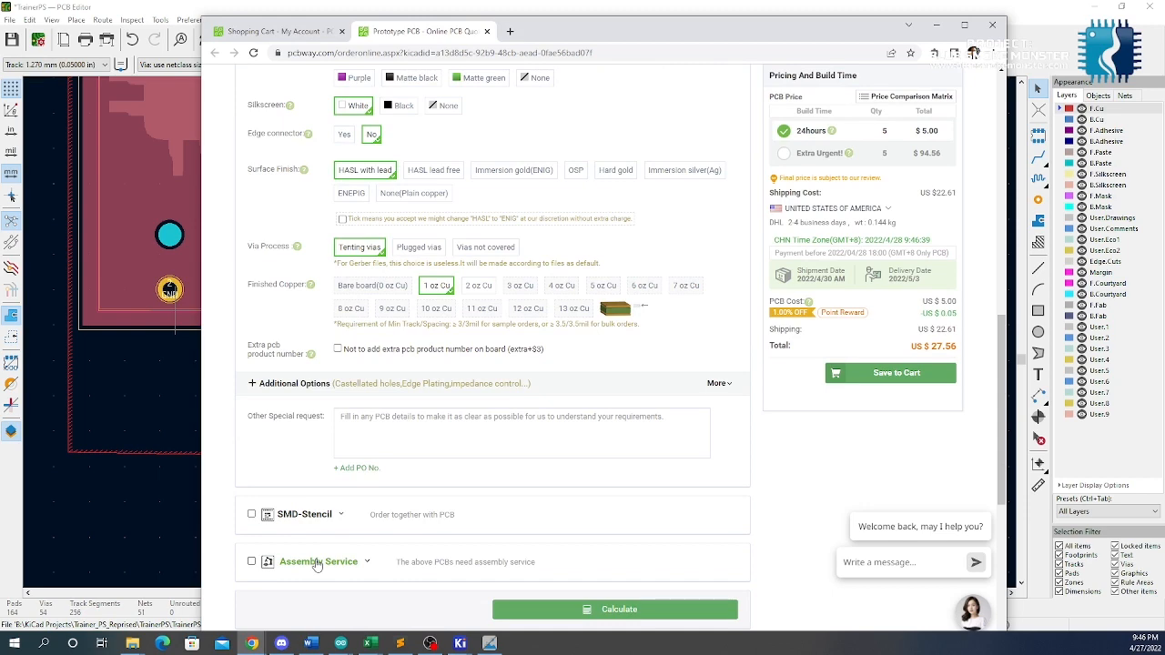
Add turnkey assembly service to the quote for 5 single-piece boards with top-side assembly, and check it against the PCB quantity
left_click(317, 565)
scroll(390, 357, "down", 6)
scroll(389, 358, "up", 2)
left_click(364, 241)
left_click(367, 264)
left_click(422, 244)
left_click_drag(423, 244, 391, 273)
left_click(385, 287)
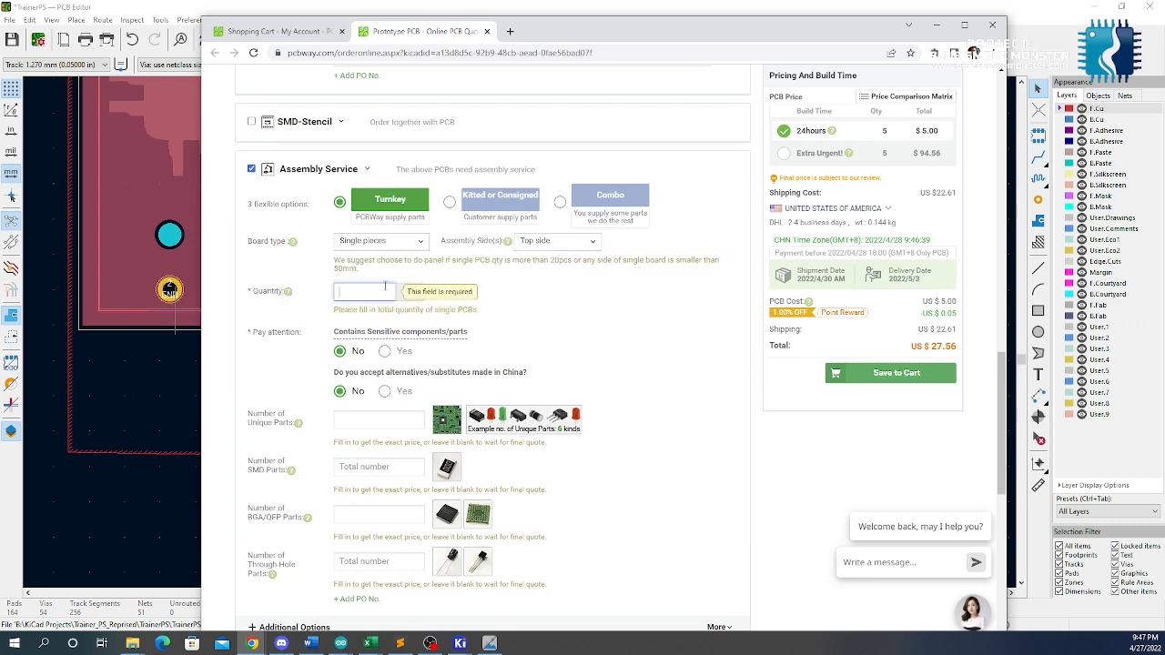
type("5")
left_click(500, 301)
scroll(500, 301, "up", 8)
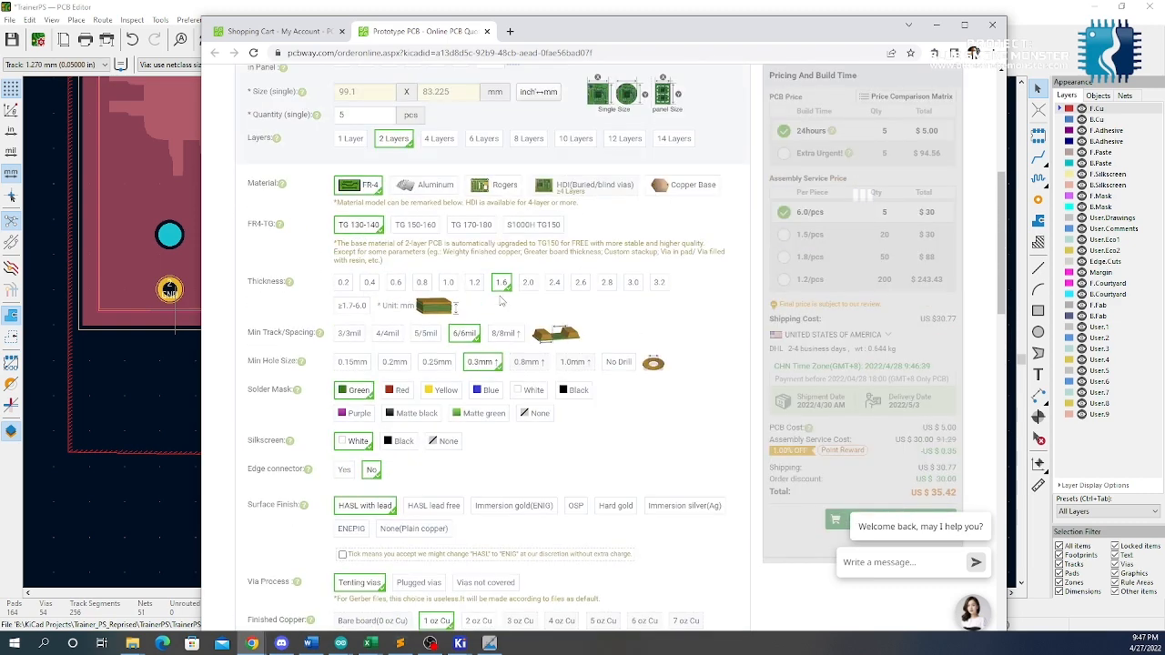
scroll(363, 299, "up", 2)
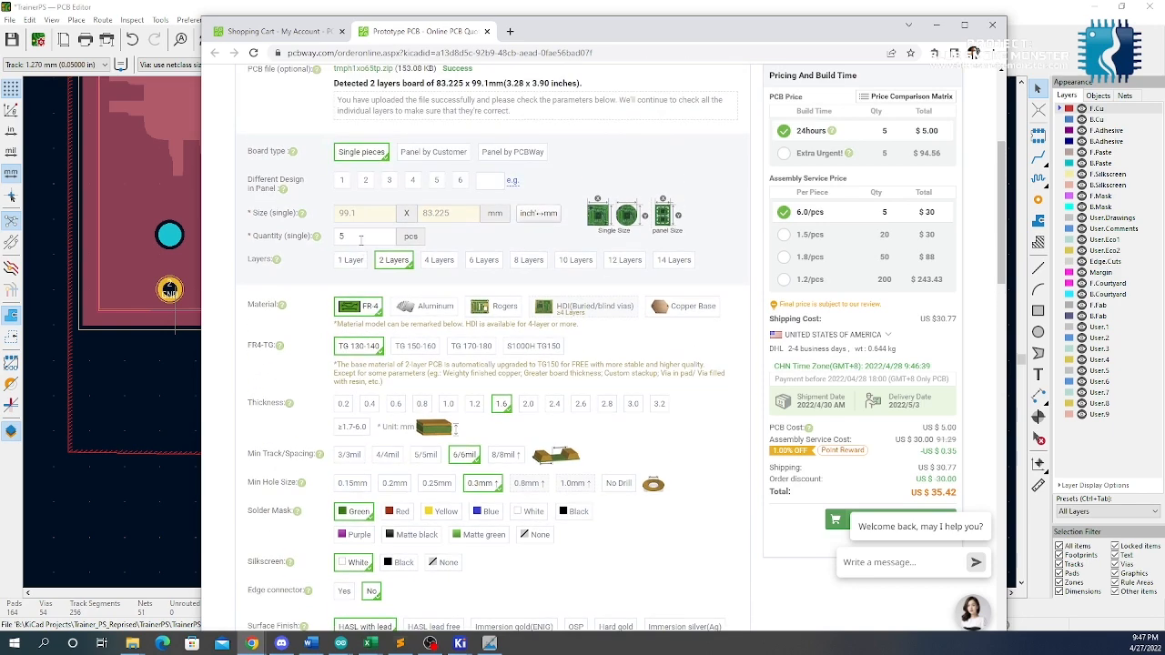
Try an assembly quantity of 3 pieces, compare the quoted price and set the quantity back to 5
scroll(361, 241, "down", 10)
left_click(382, 362)
left_click(369, 386)
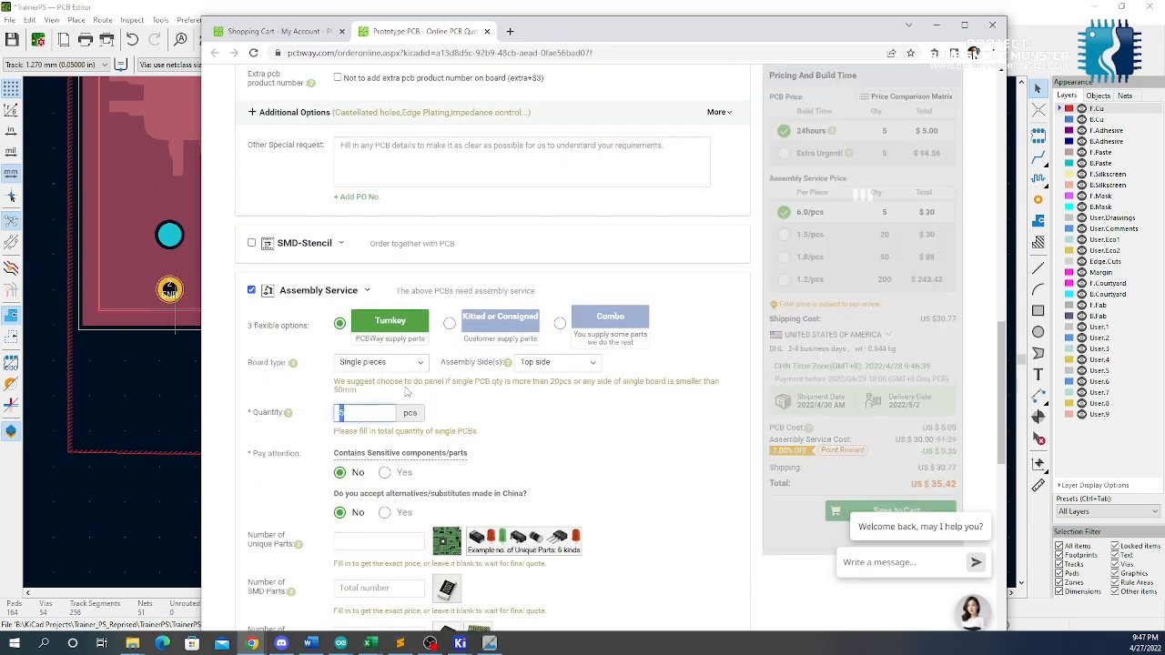
left_click(539, 414)
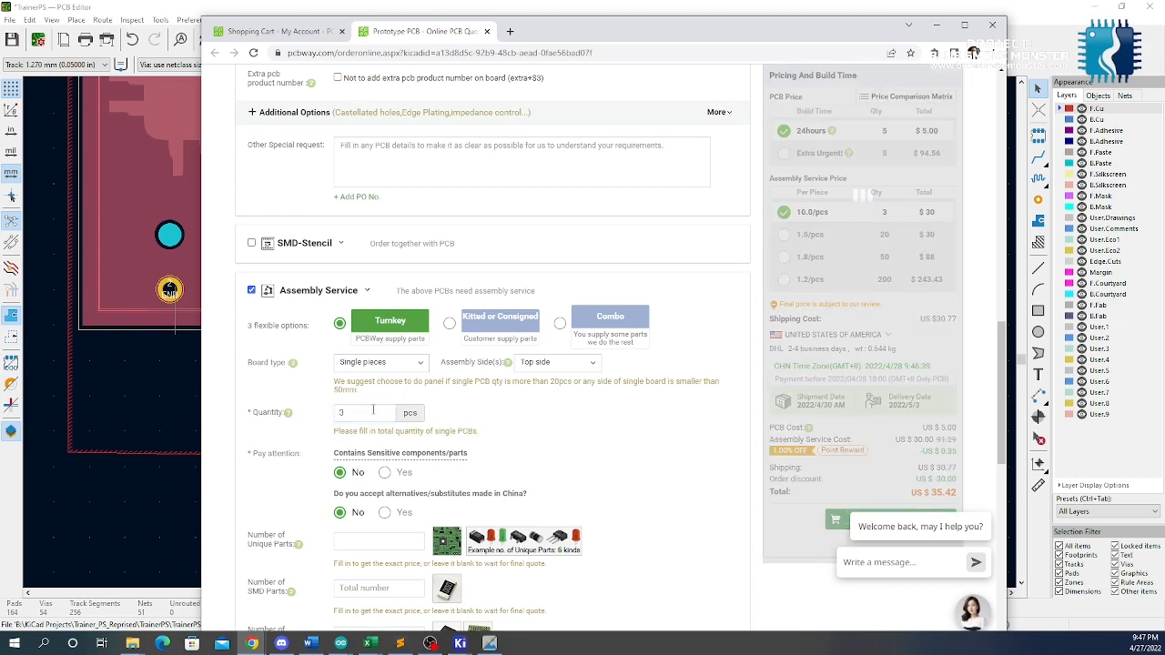
left_click(382, 362)
left_click(373, 420)
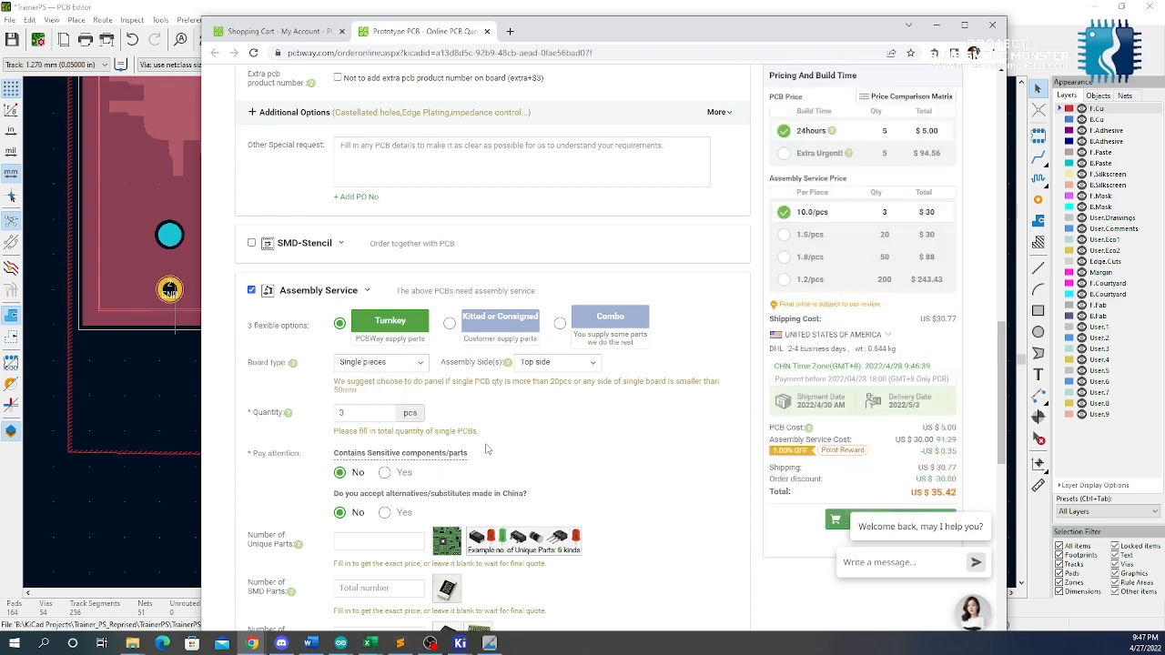
double_click(354, 412)
type("5")
left_click(611, 468)
Accept alternative parts made in China for the assembly, check the remaining assembly options and recalculate the quote
scroll(491, 346, "up", 1)
scroll(263, 383, "down", 2)
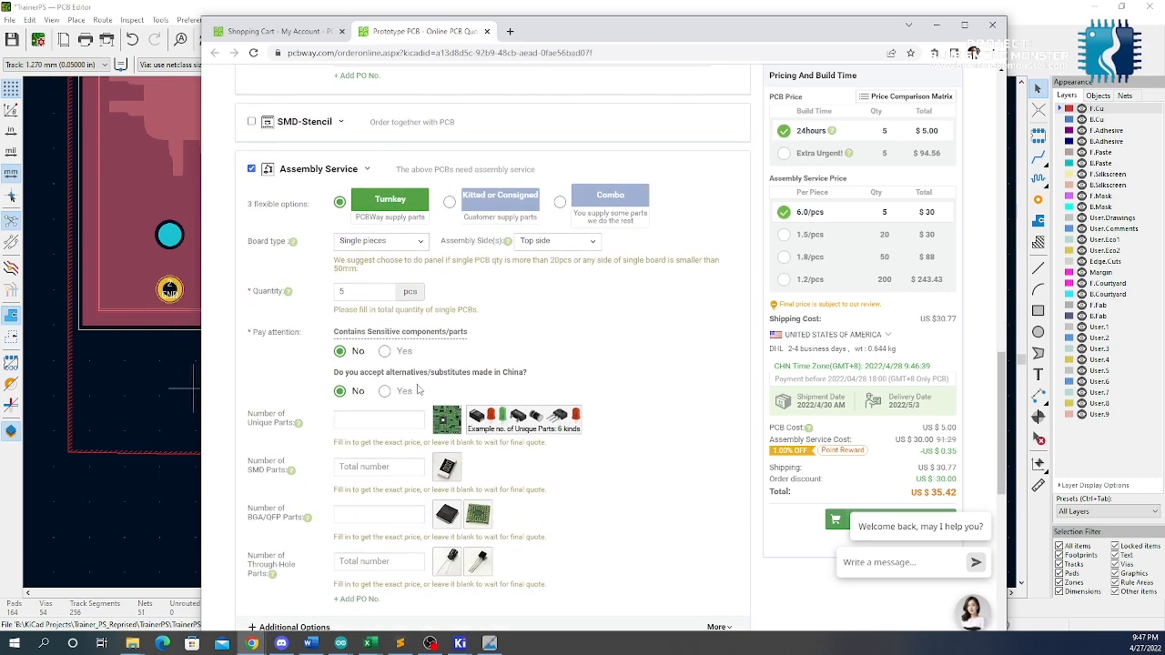
left_click(385, 392)
scroll(409, 295, "down", 1)
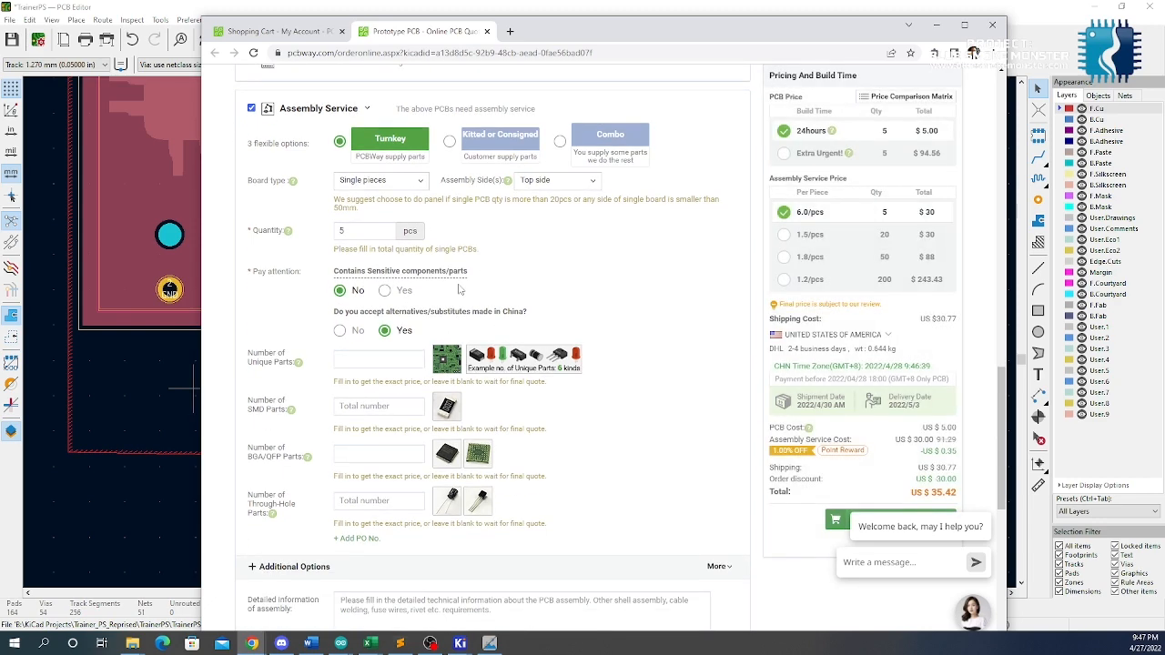
scroll(413, 139, "down", 4)
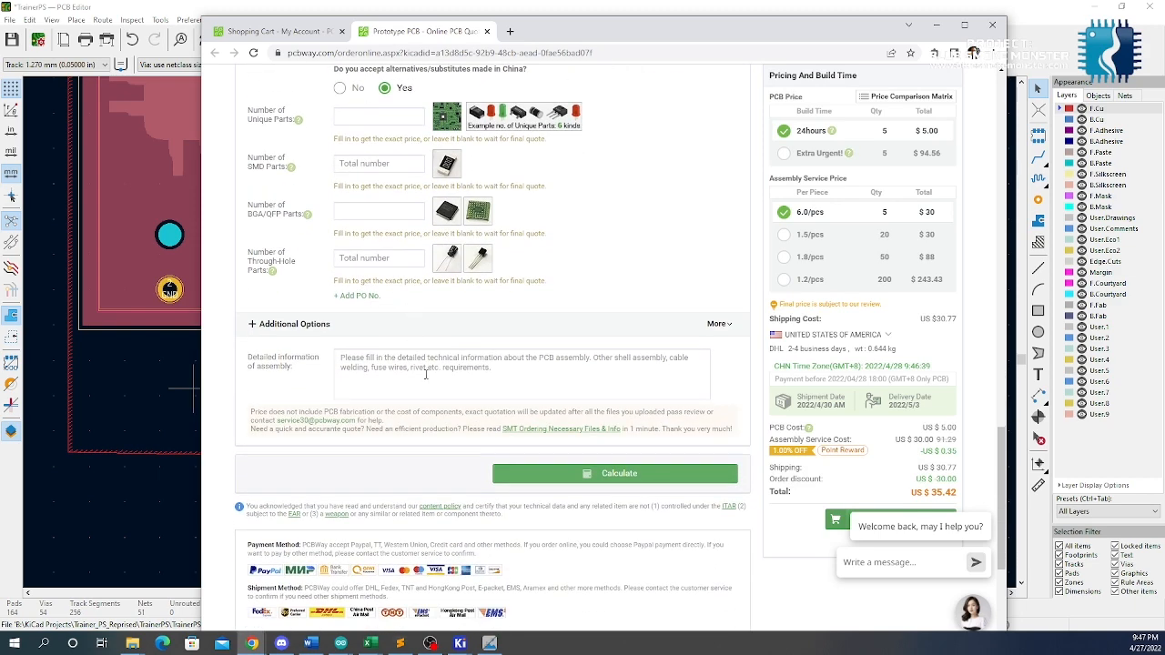
scroll(432, 378, "up", 6)
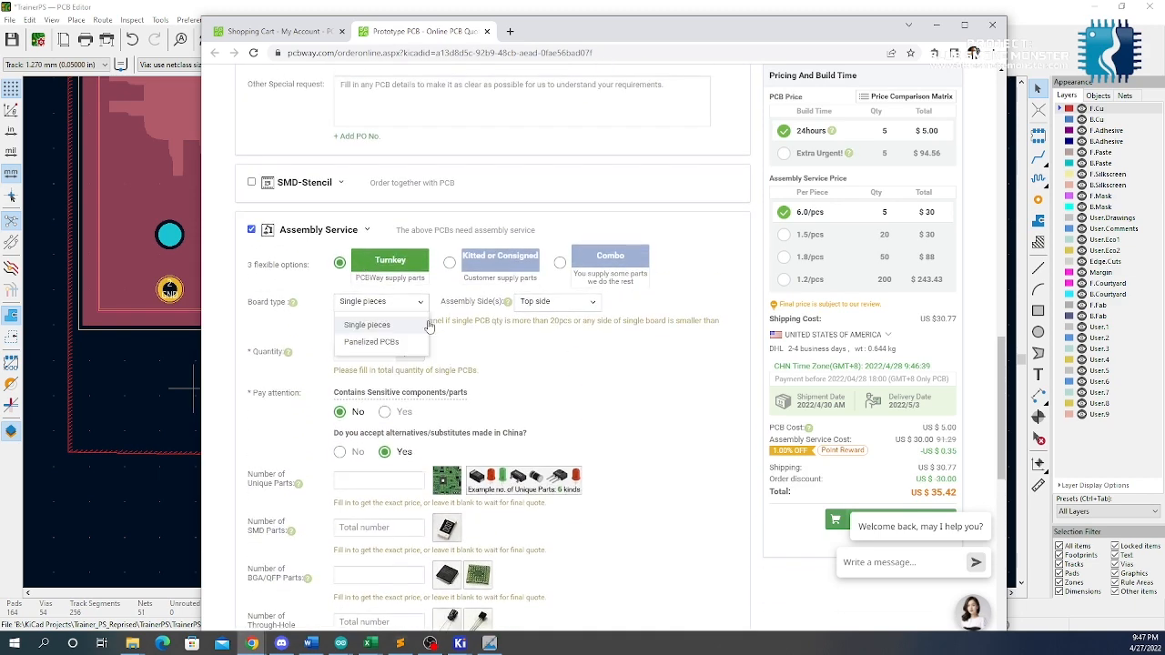
scroll(455, 363, "up", 5)
scroll(469, 376, "down", 8)
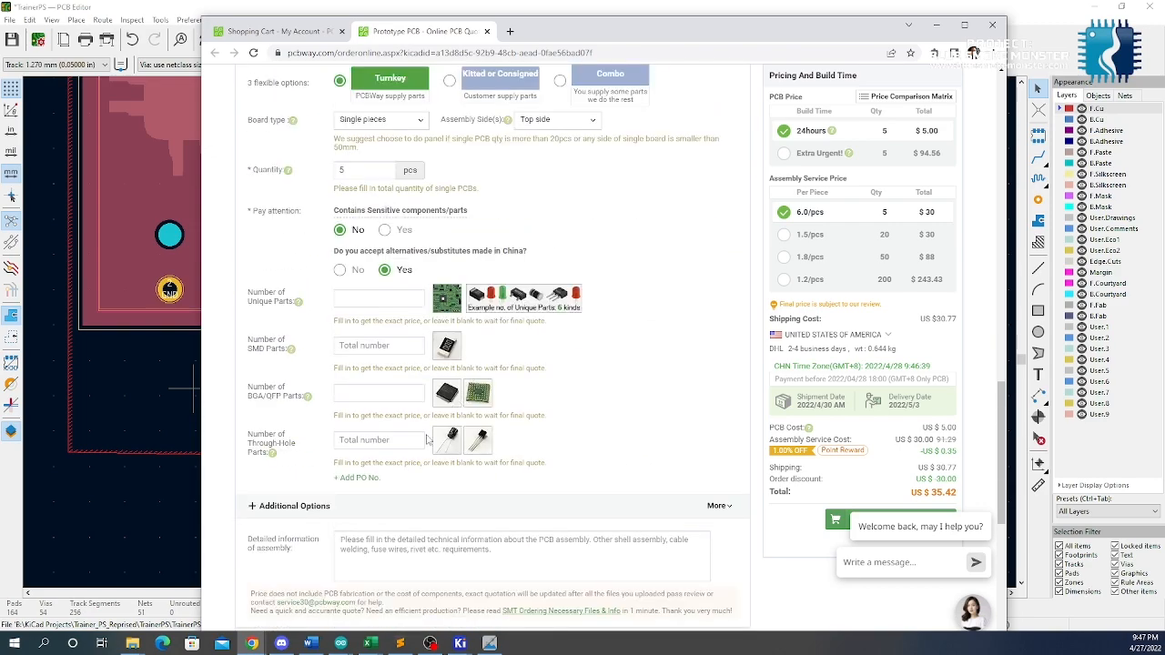
scroll(432, 437, "down", 4)
left_click(612, 413)
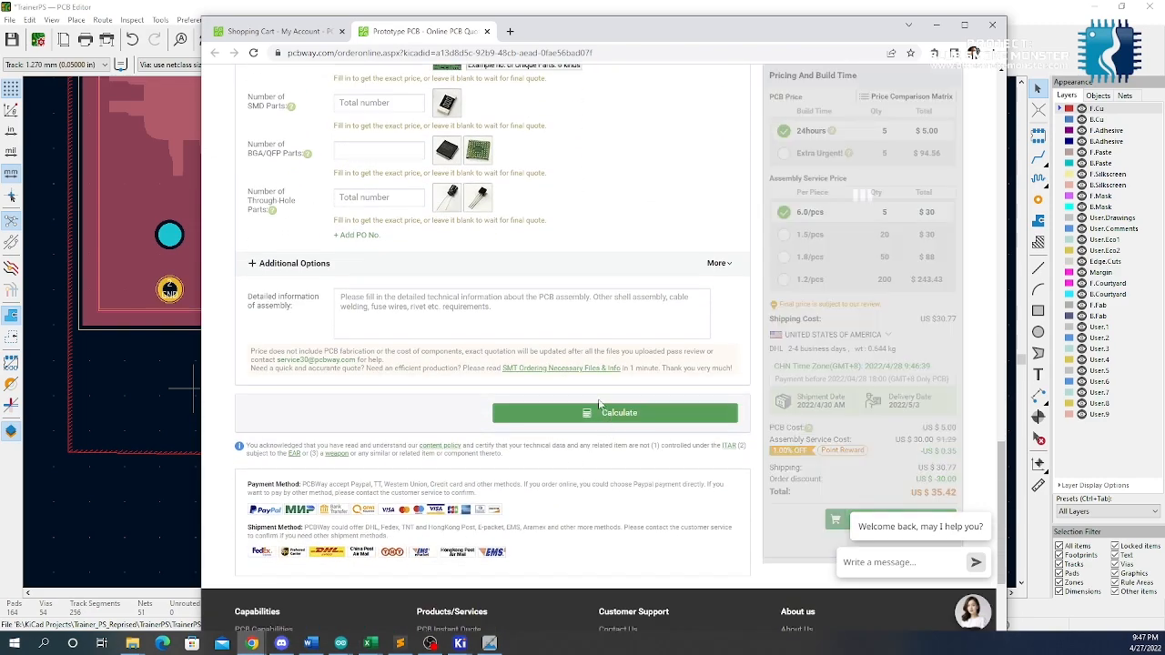
Look over the full PCB and assembly quote, dismiss the chat message and save the order to the cart
scroll(581, 329, "up", 10)
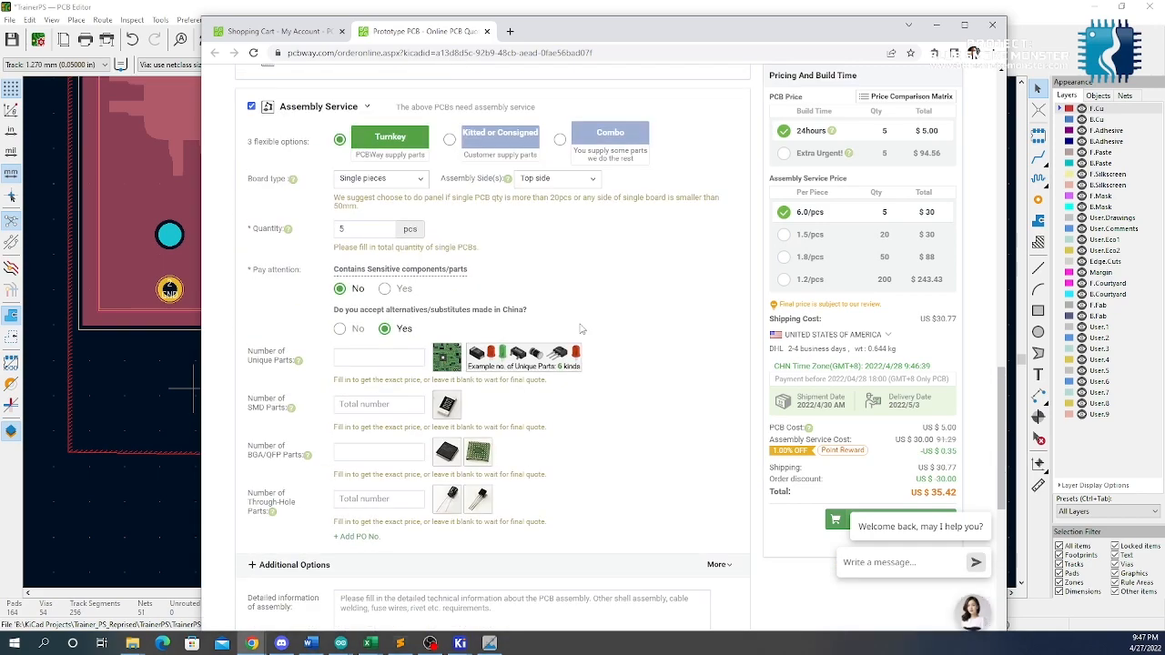
scroll(580, 325, "up", 10)
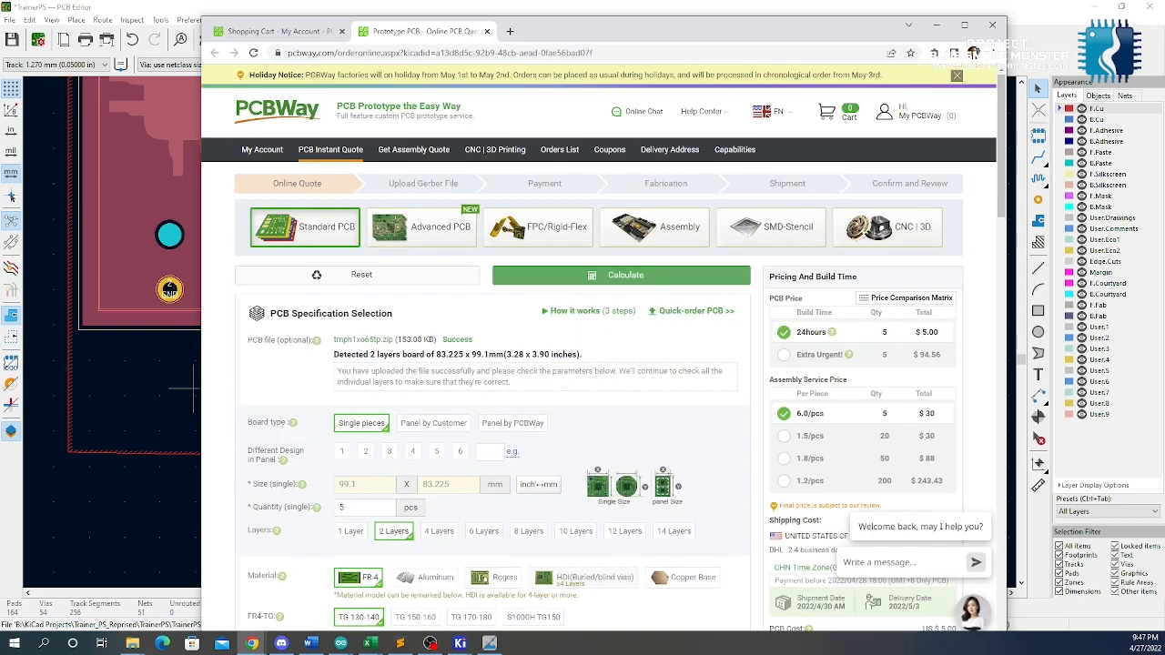
scroll(887, 341, "down", 5)
scroll(885, 375, "down", 5)
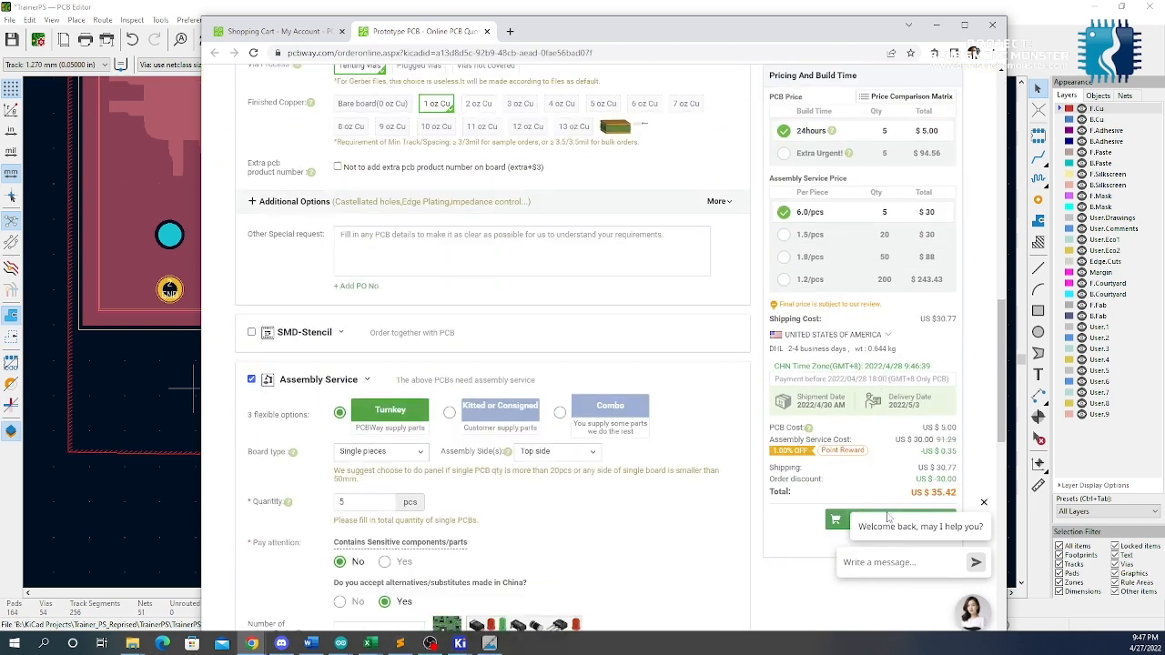
left_click(983, 512)
left_click(880, 524)
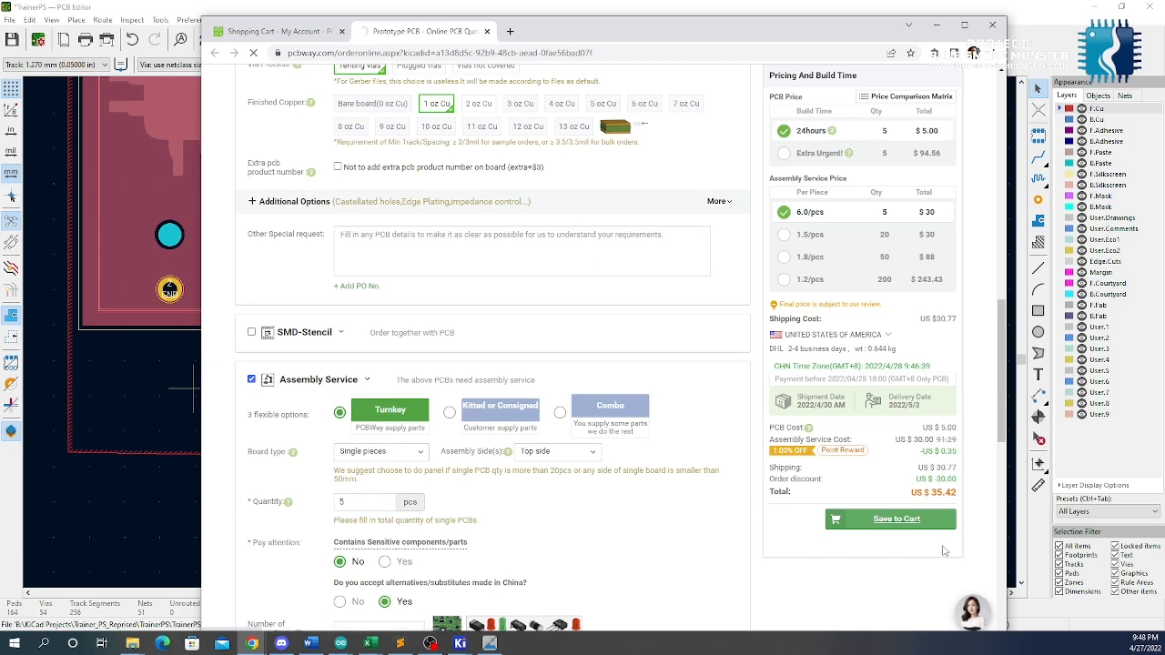
Upload the TrainerPS BOM with Excess Parts Removed CSV from the TrainerPS folder as the assembly order's parts list
scroll(655, 492, "down", 2)
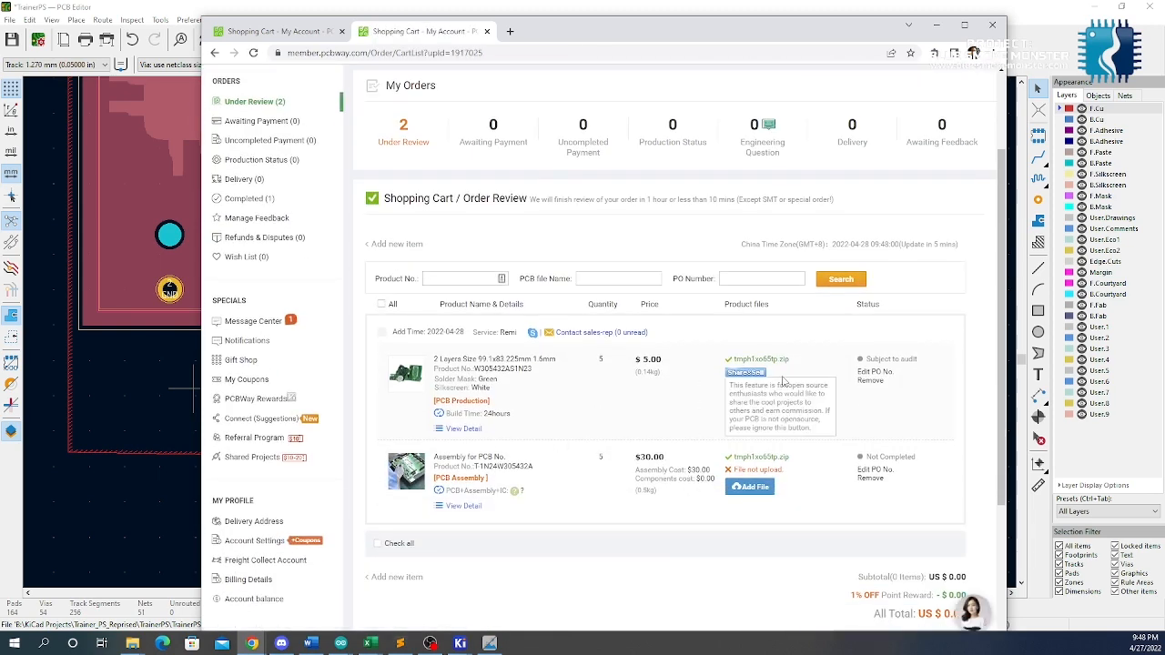
left_click(752, 489)
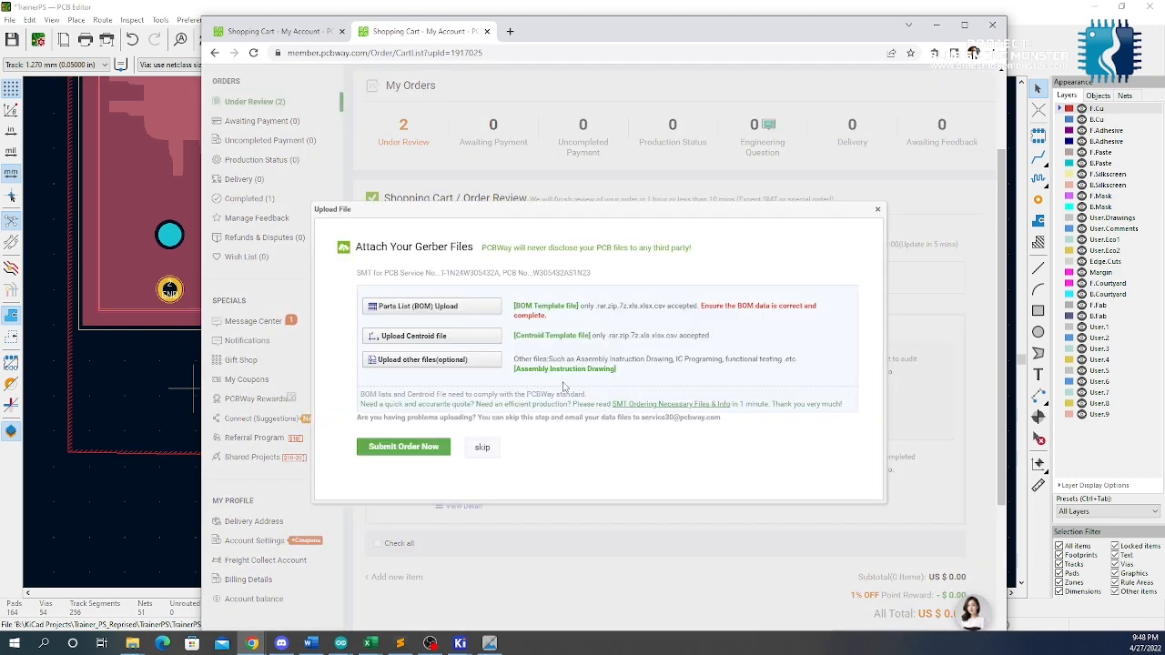
left_click(455, 306)
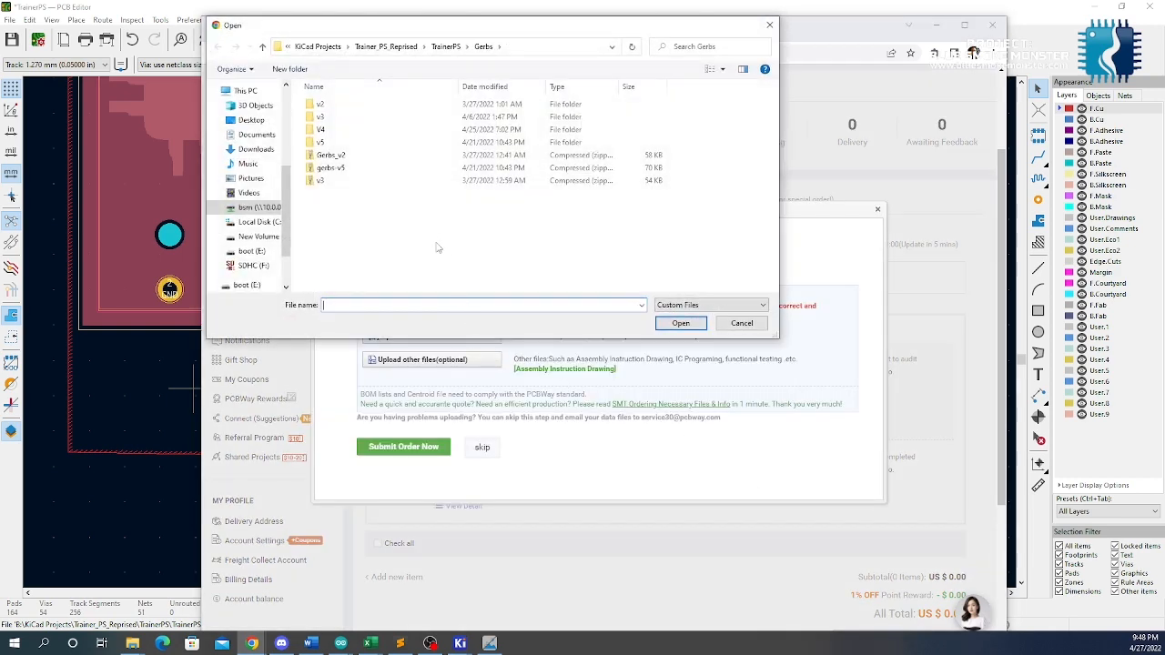
left_click(446, 47)
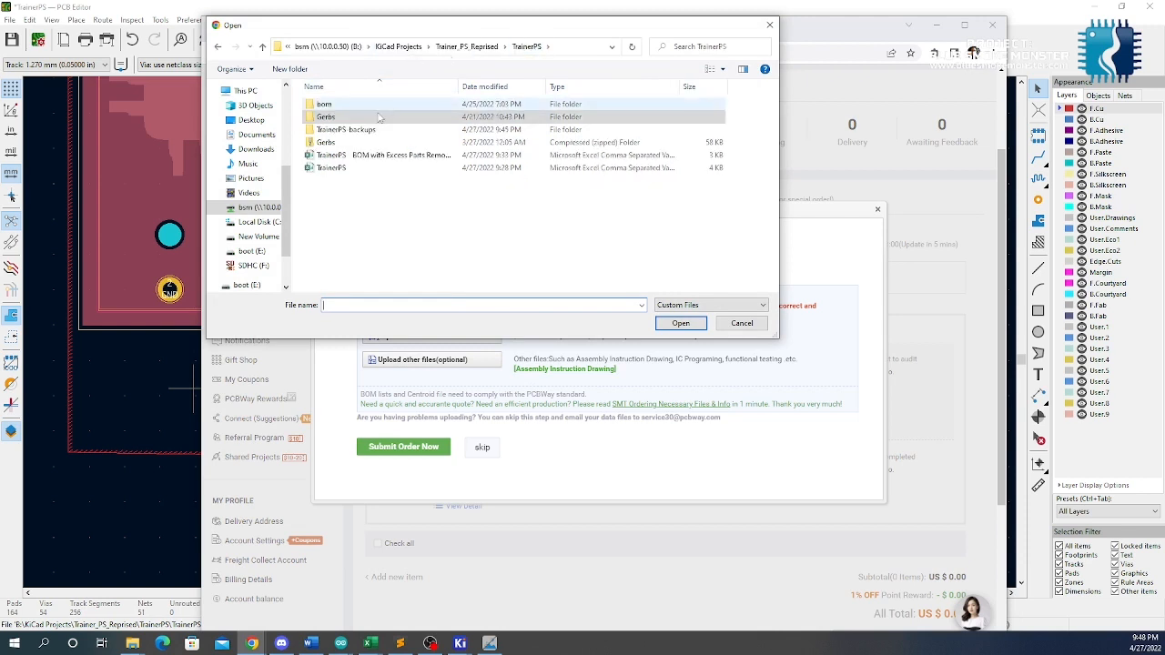
left_click(510, 171)
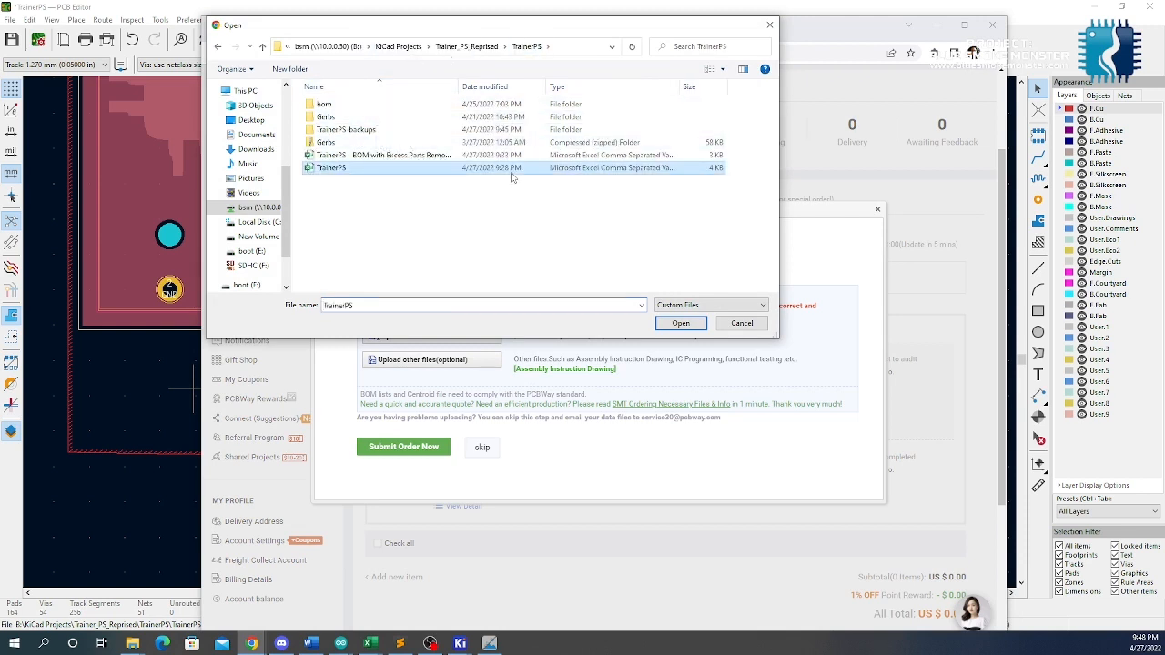
left_click(401, 156)
left_click(664, 322)
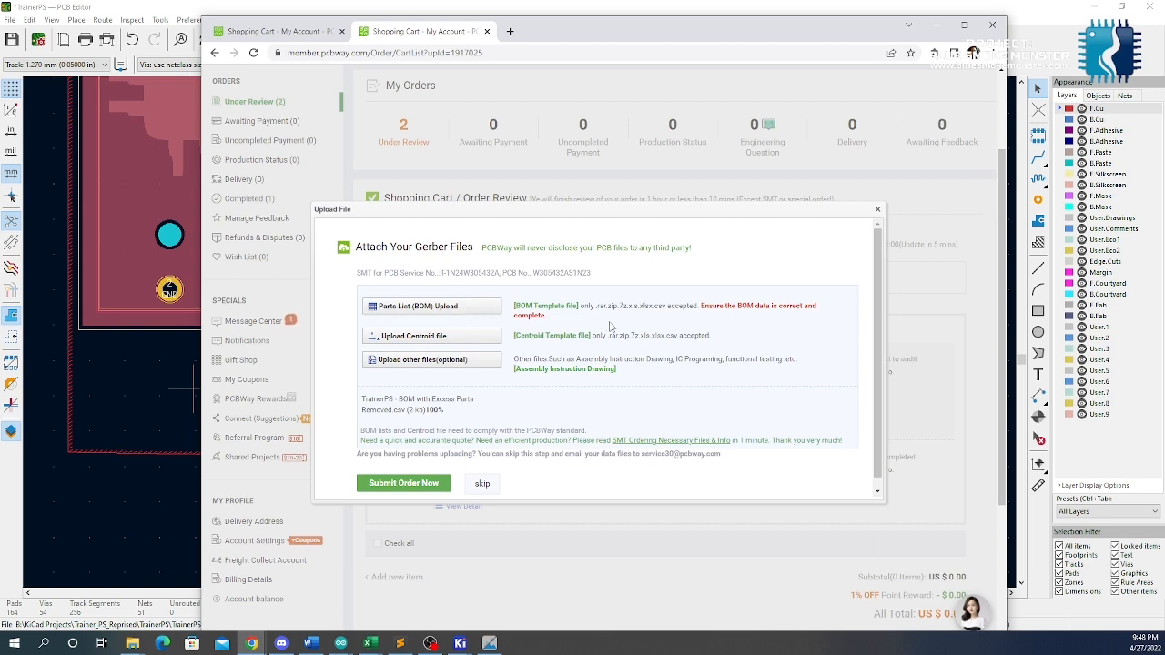
Switch to the KiCad PCB Editor and start a component placement export of the TrainerPS board in CSV format
scroll(655, 346, "down", 1)
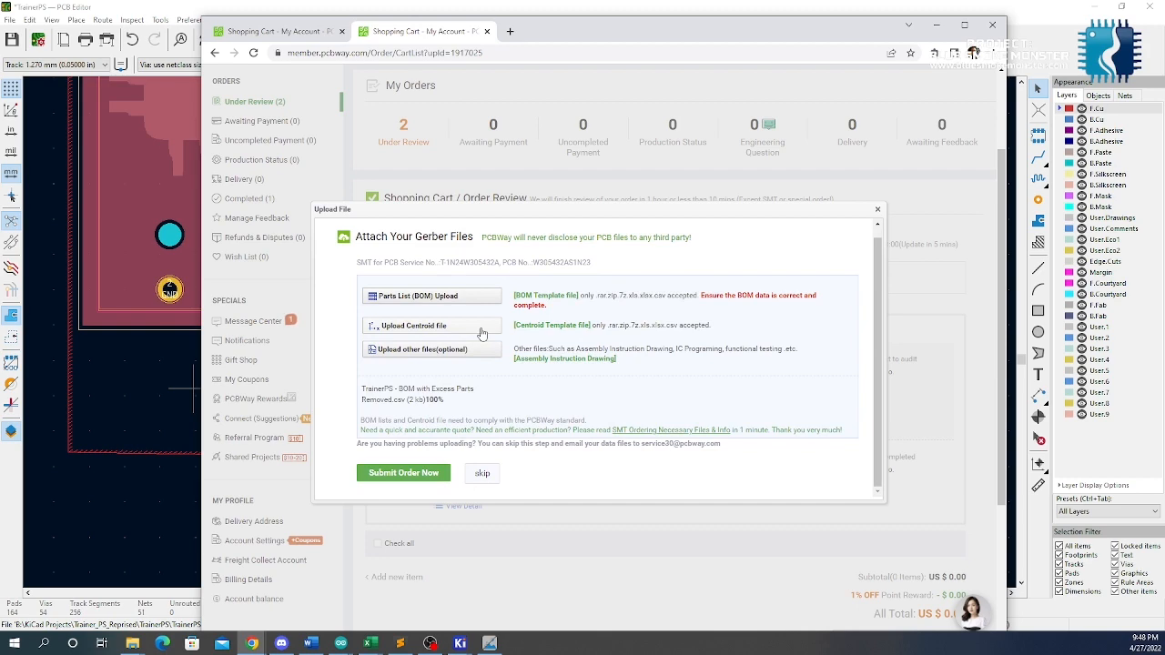
left_click(180, 482)
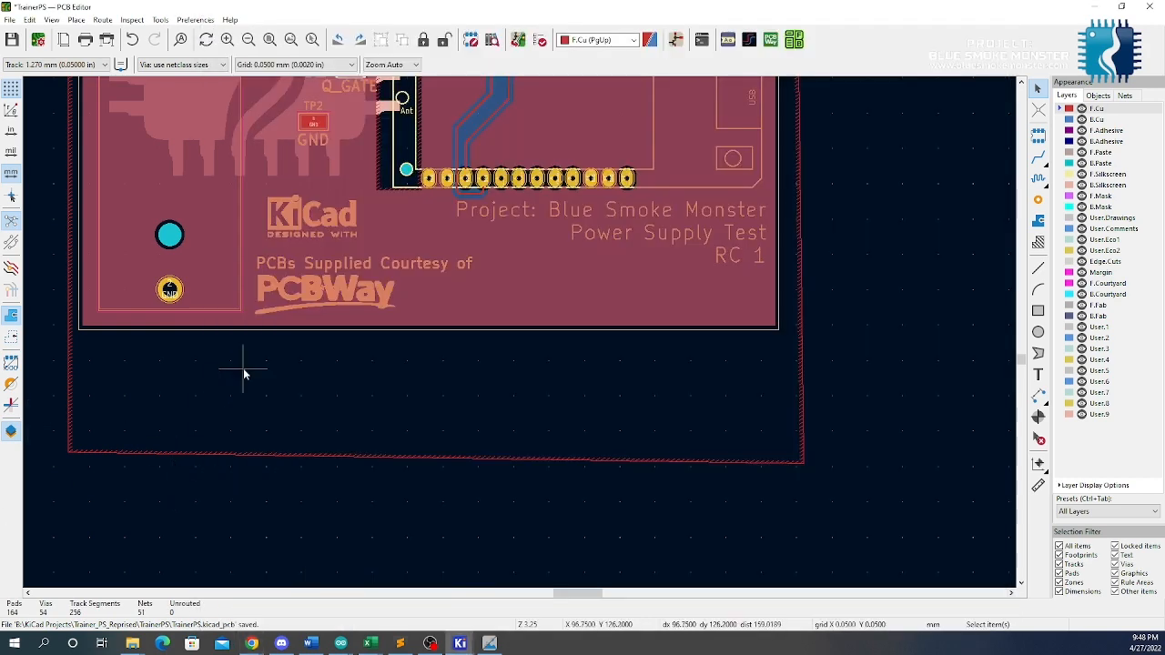
left_click(161, 20)
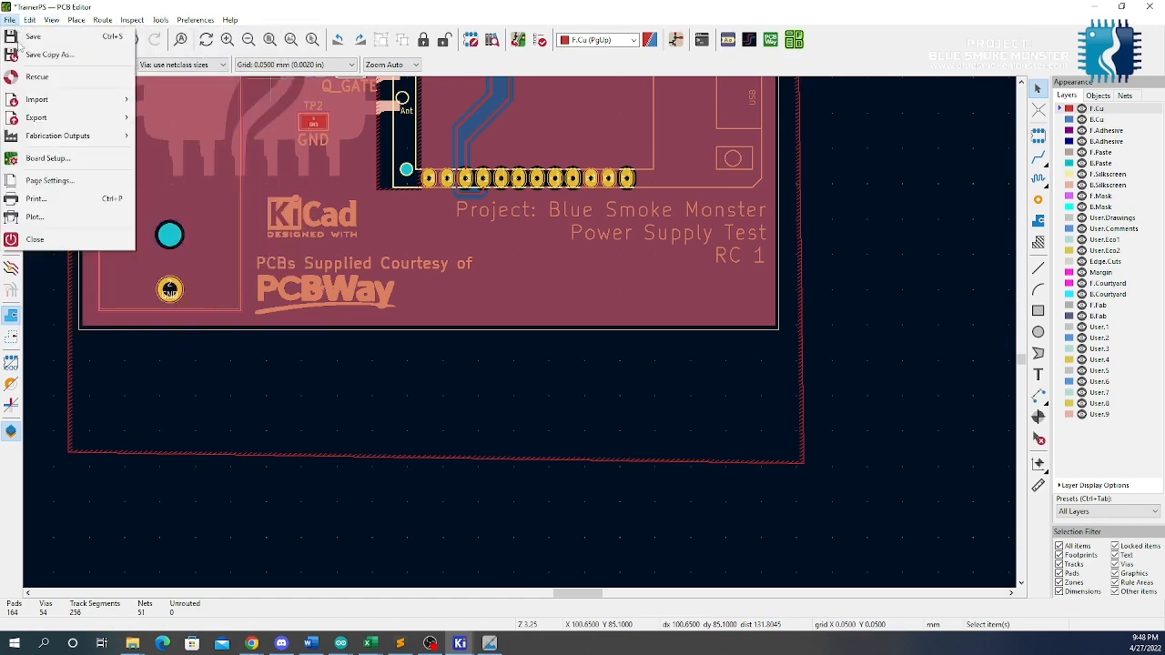
mouse_move(58, 136)
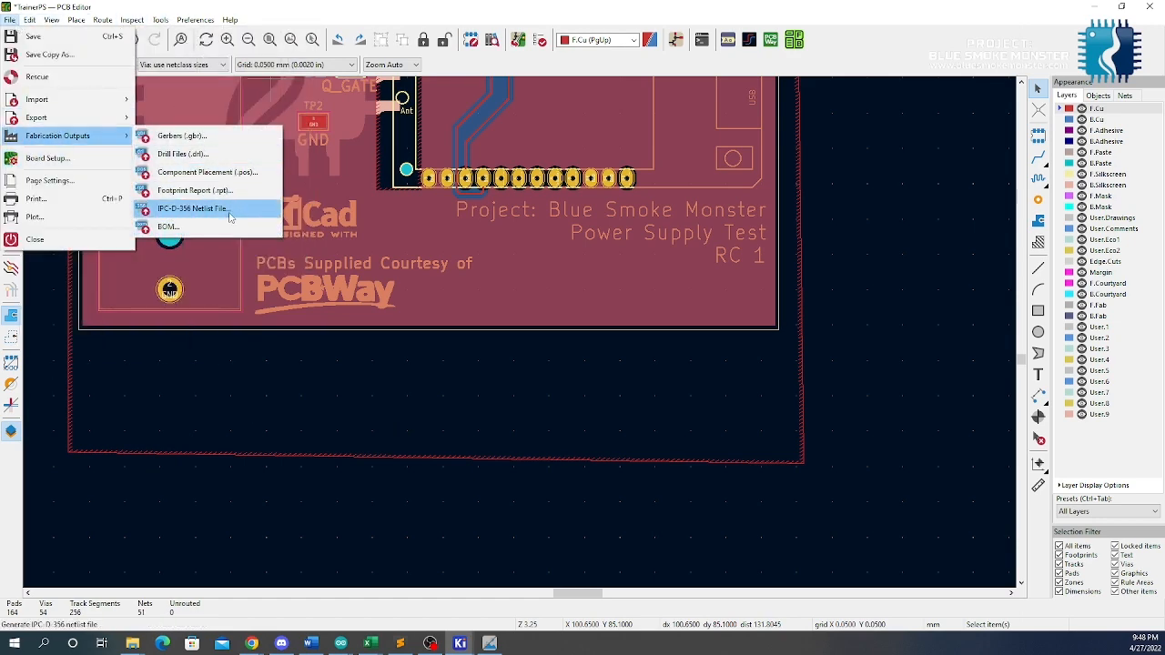
left_click(223, 173)
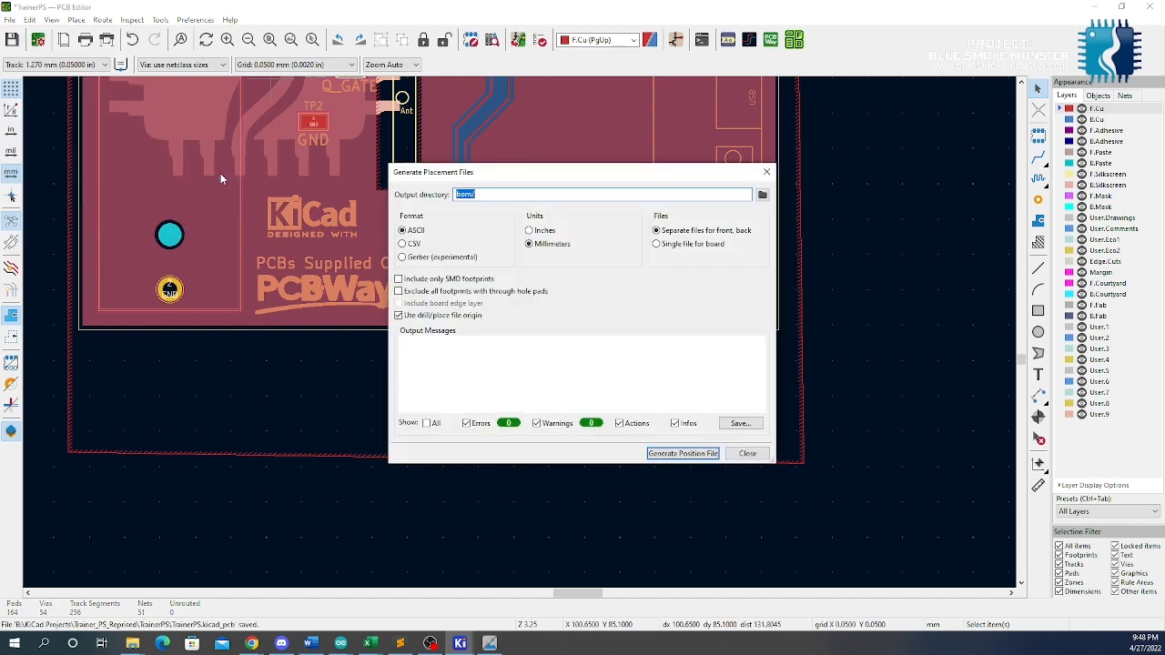
left_click(417, 243)
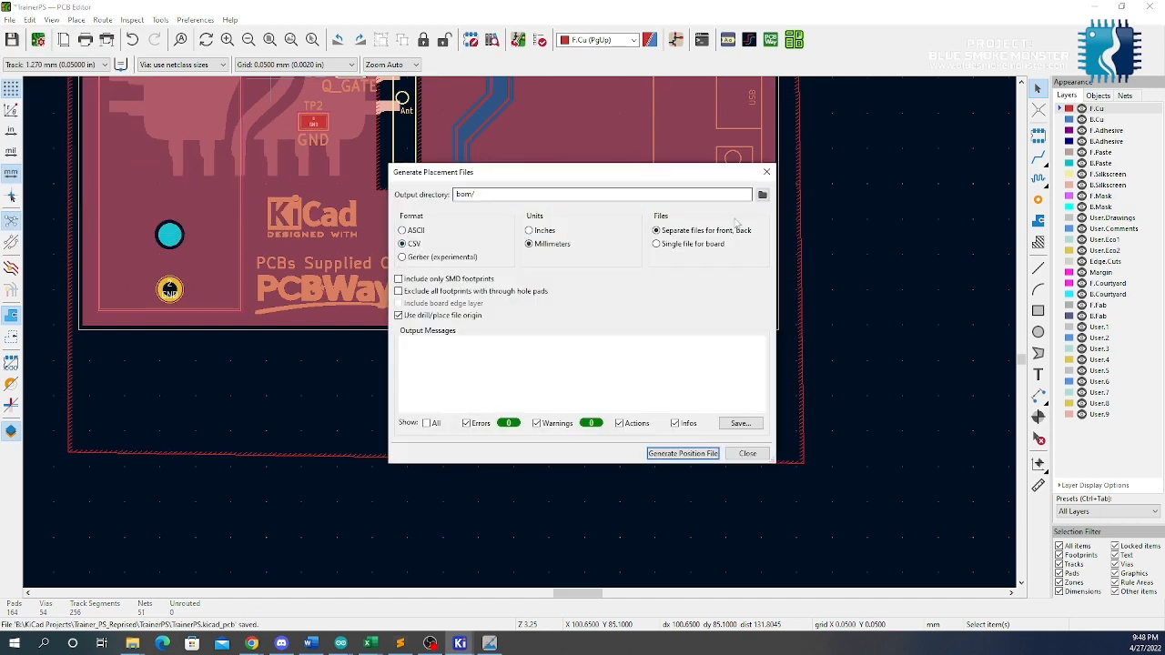
Output the placement data to the TrainerPS folder with a relative path and generate it as a single file for the board
left_click(762, 196)
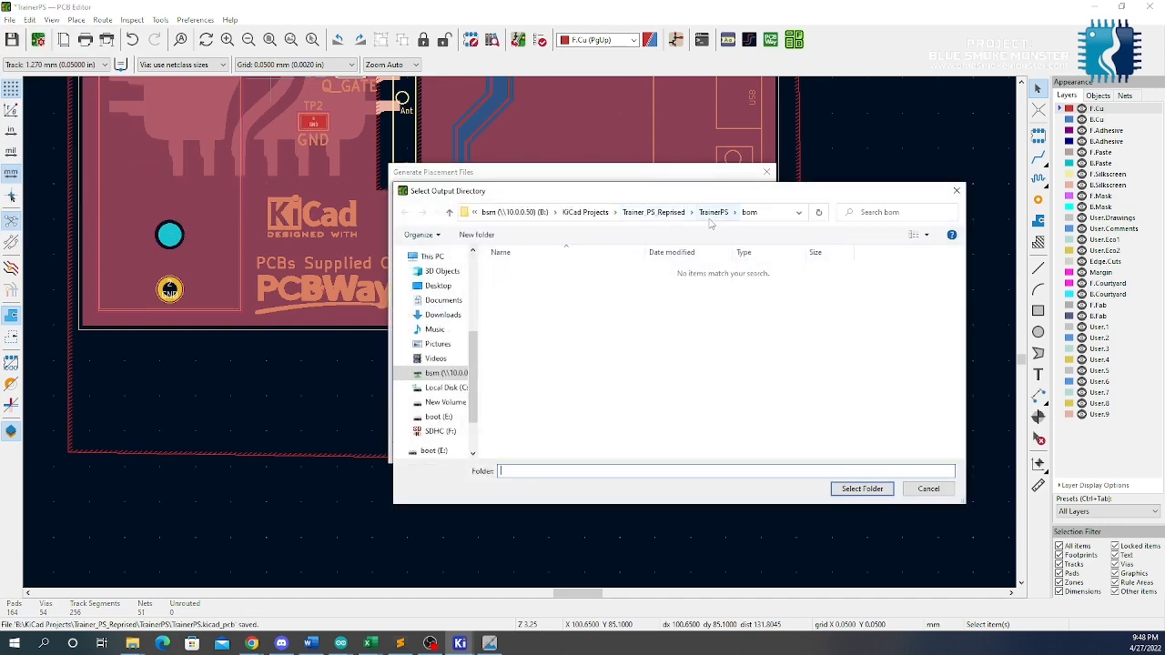
left_click(862, 489)
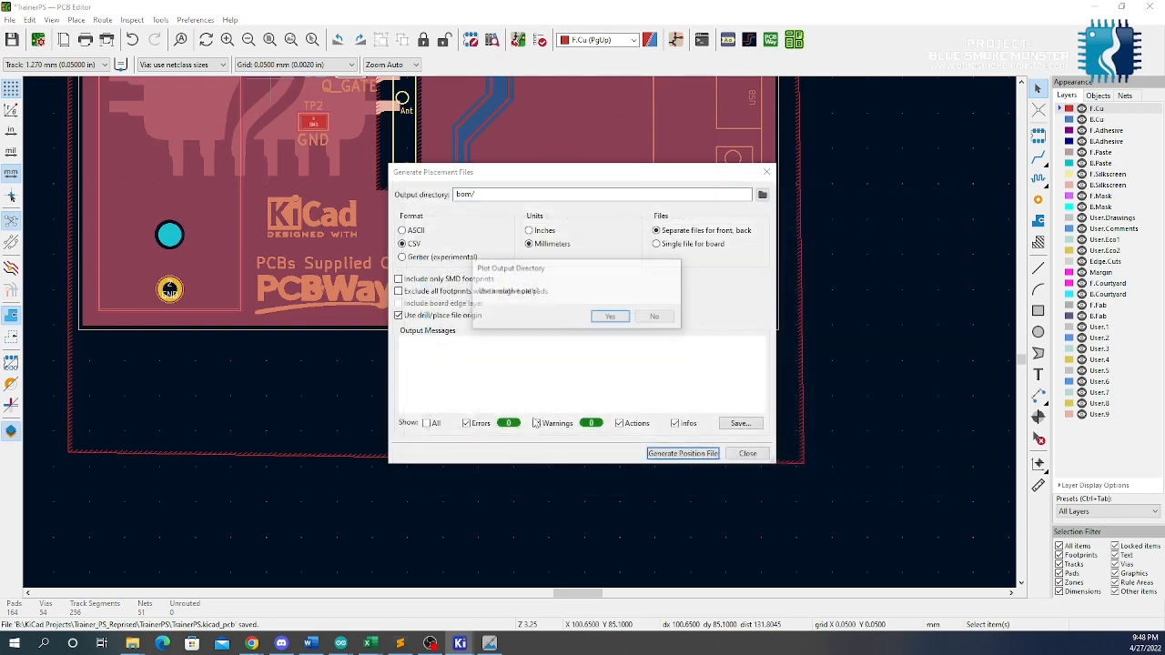
left_click(607, 317)
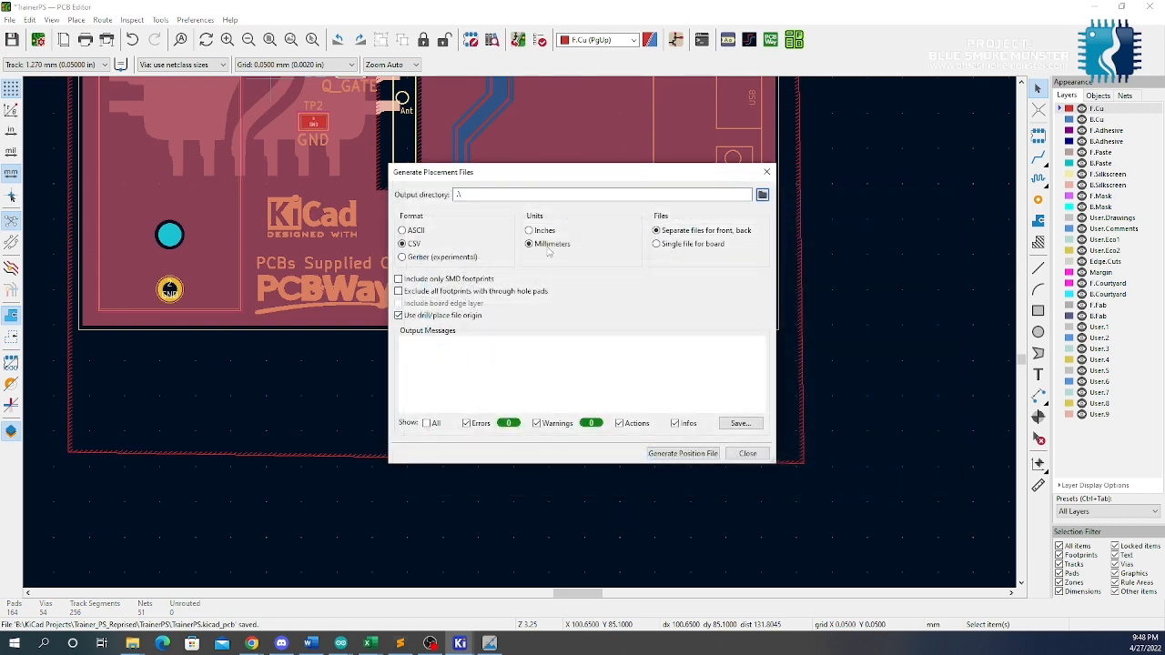
left_click(673, 246)
left_click(715, 452)
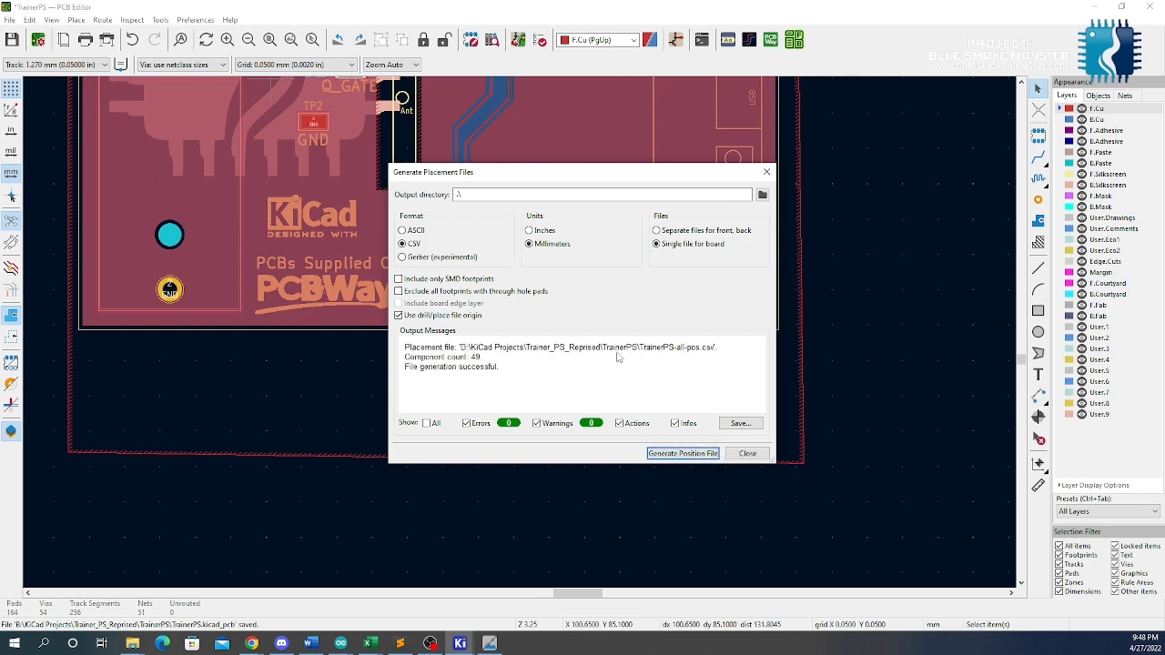
left_click(748, 453)
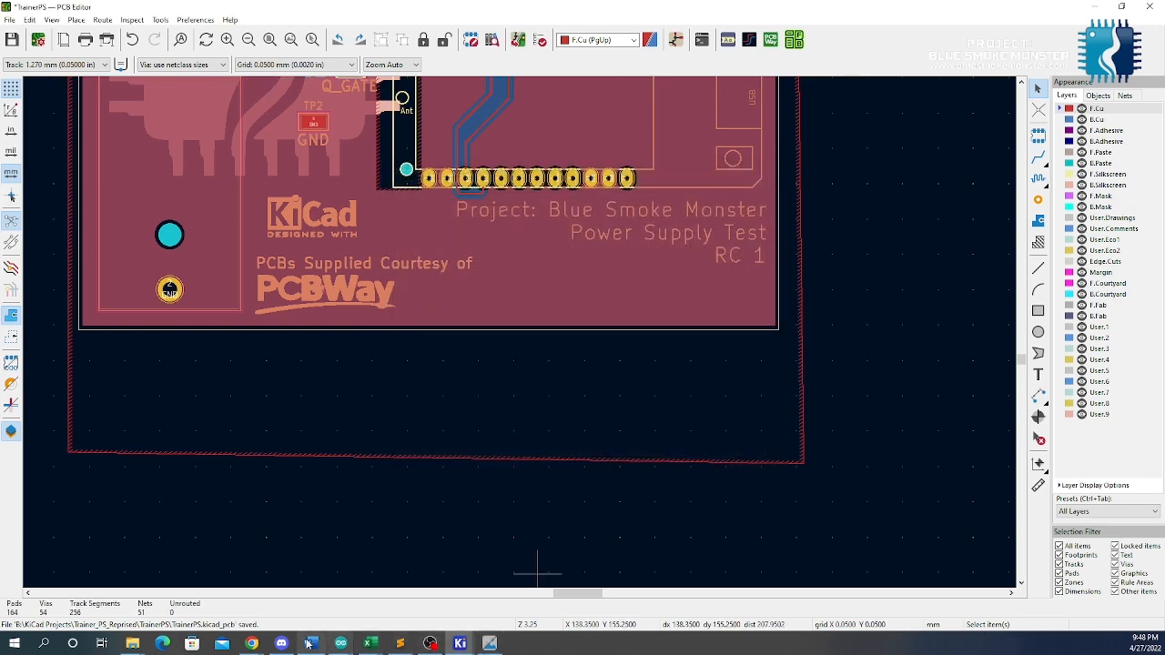
Return to the PCBWay page in Chrome, upload TrainerPS-all-pos as the centroid file and submit the assembly order
mouse_move(255, 644)
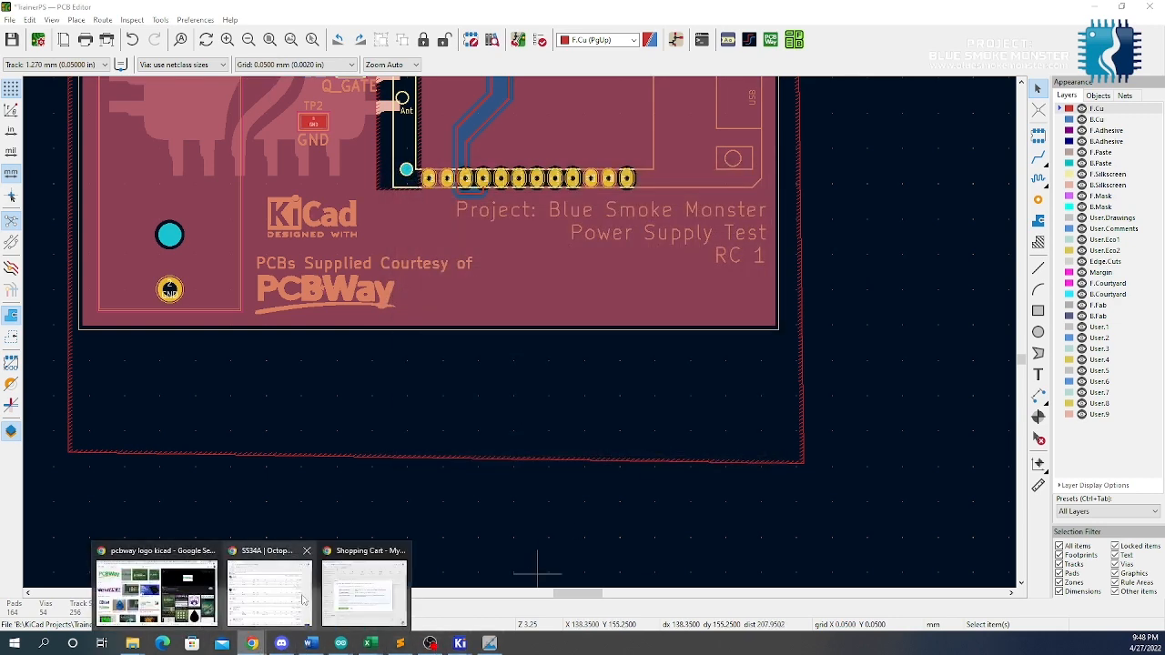
left_click(341, 596)
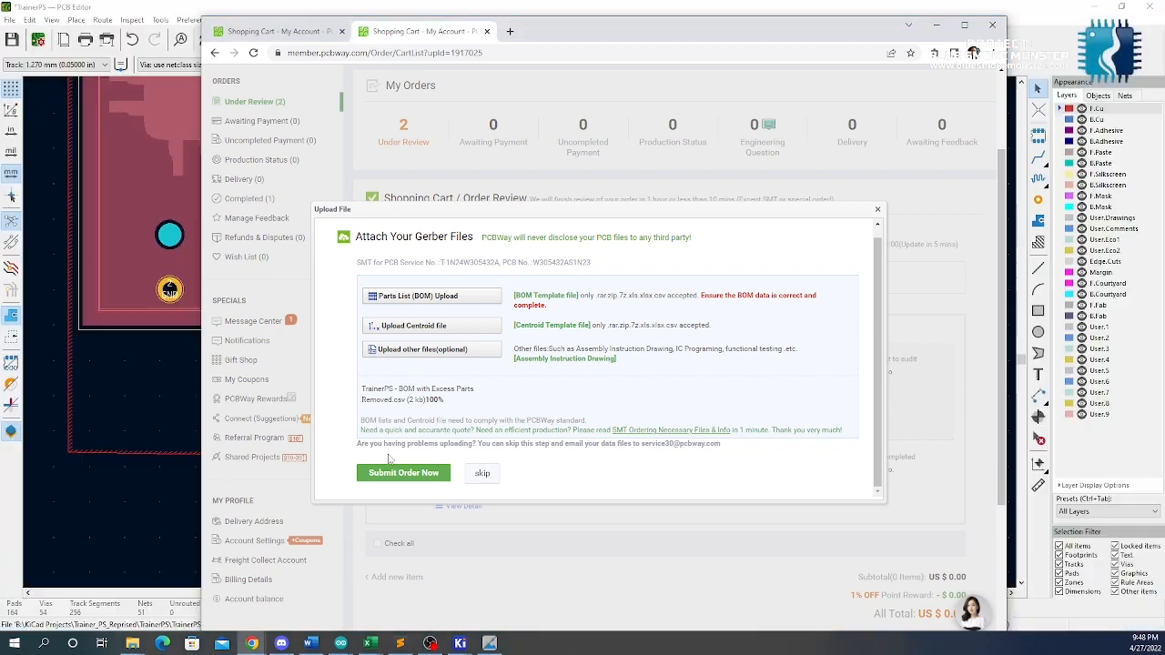
left_click(449, 327)
left_click(369, 180)
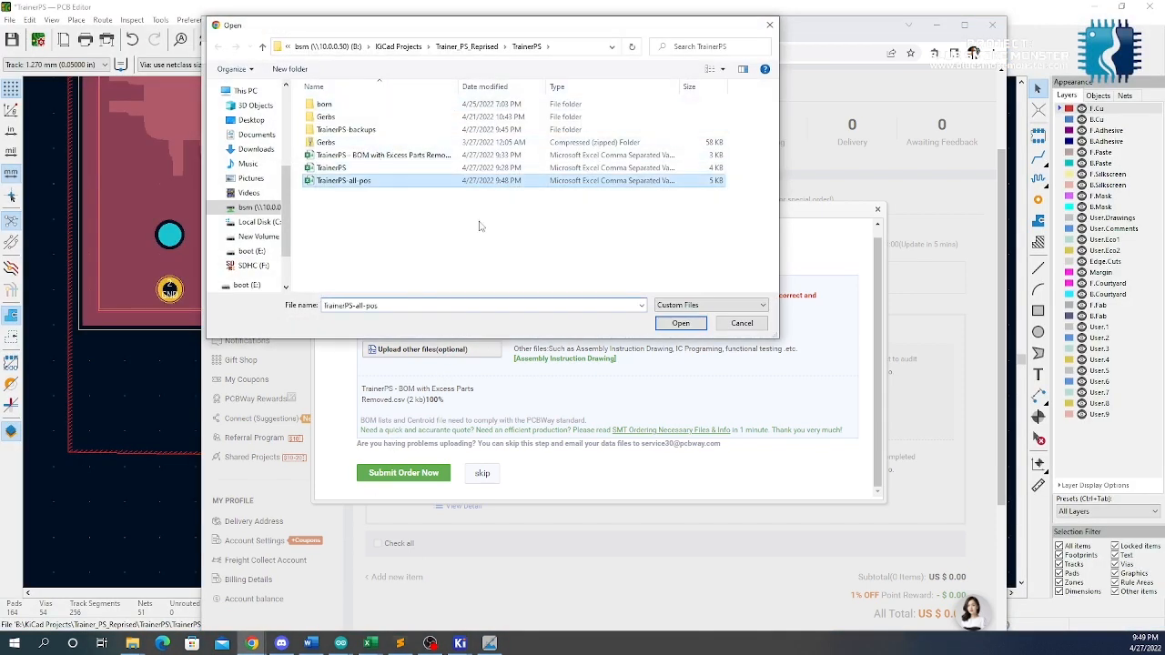
left_click(681, 323)
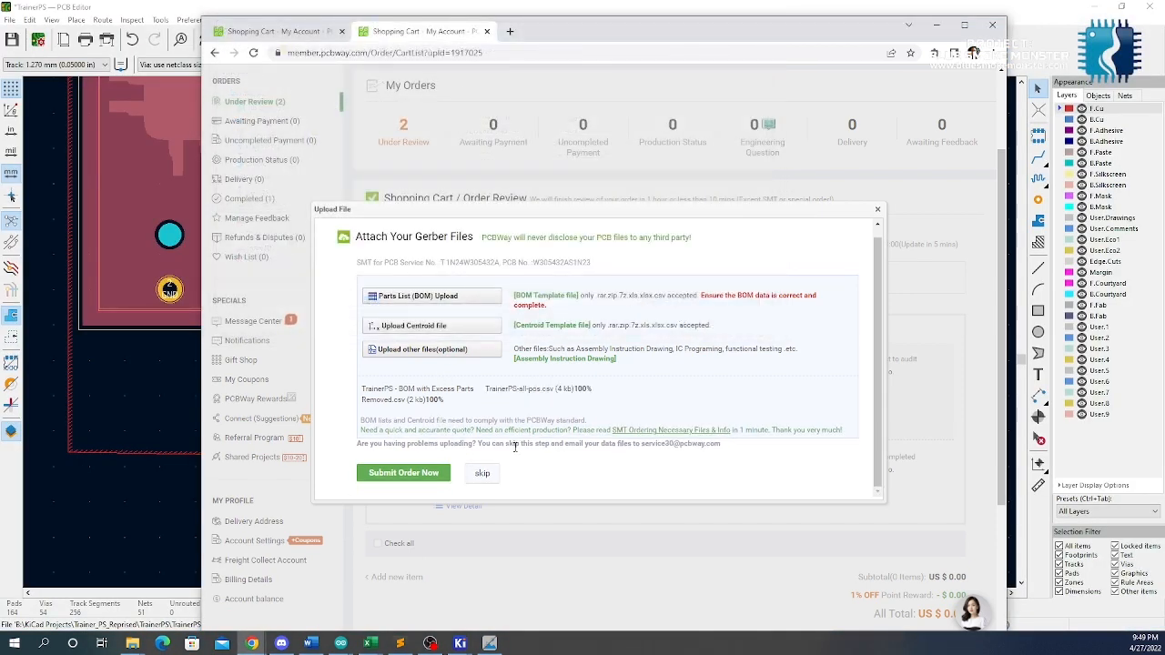
left_click(425, 475)
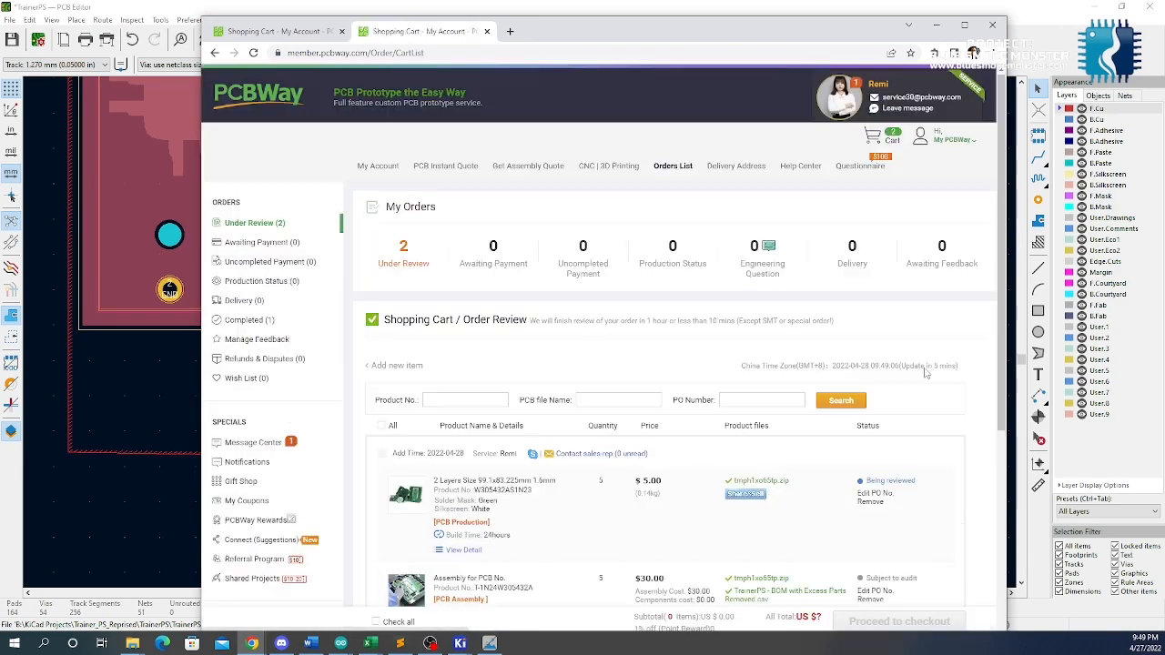
Review the PCB and assembly items in the shopping cart, and close the duplicate cart page and the browser window
scroll(928, 364, "down", 3)
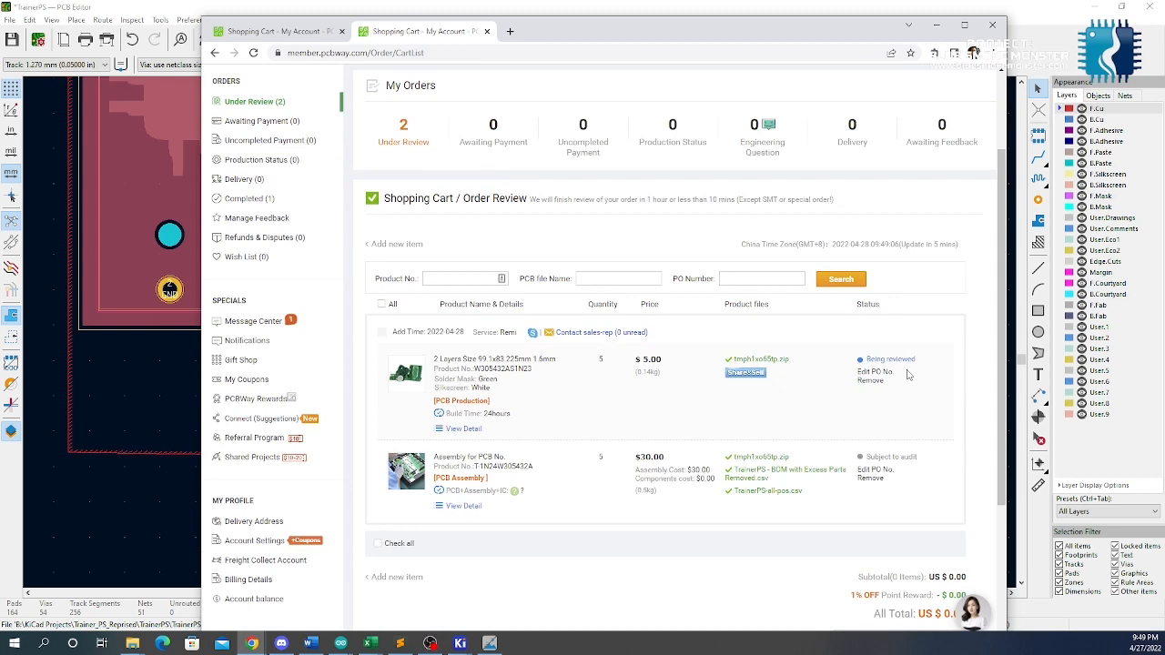
scroll(869, 333, "down", 1)
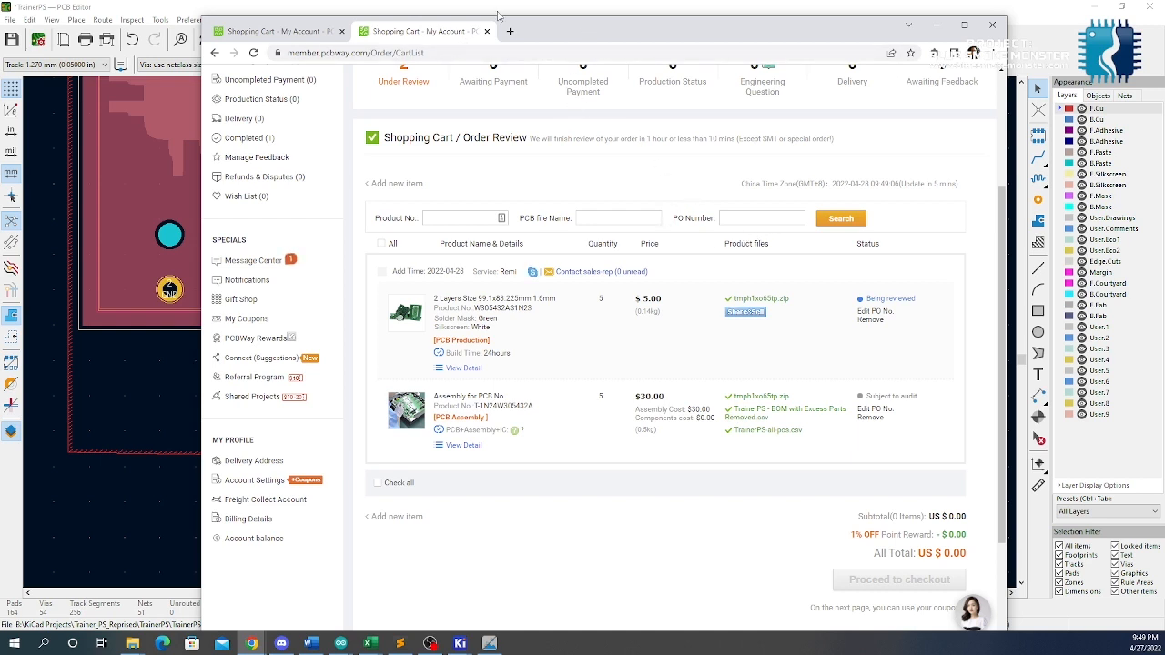
left_click(314, 30)
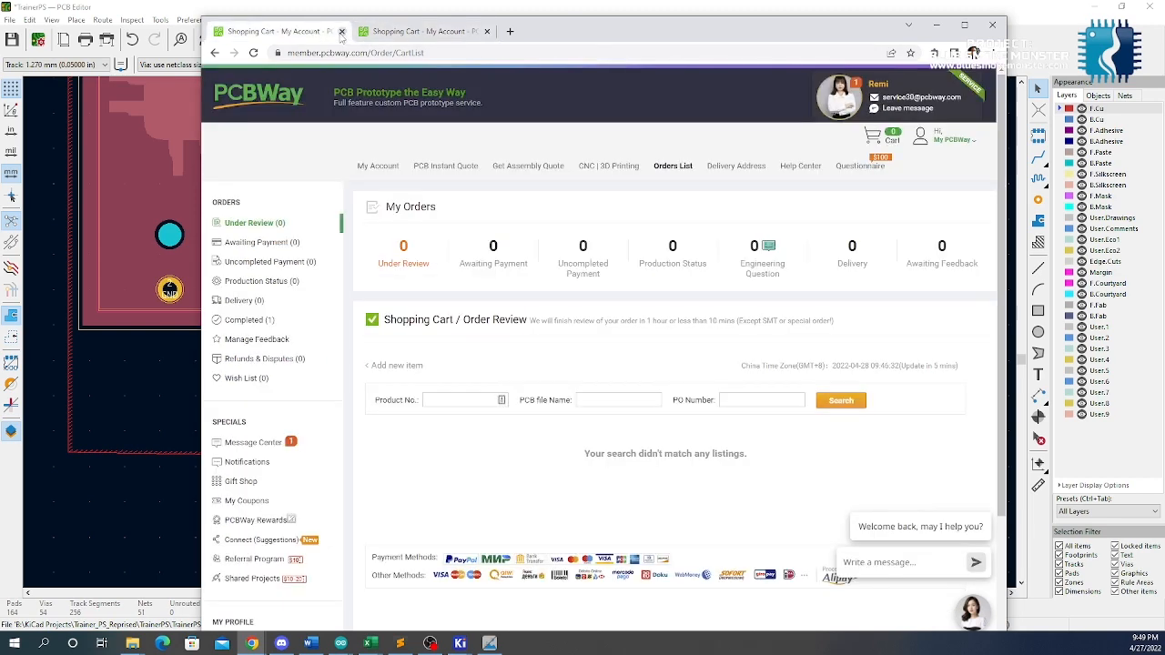
left_click(341, 31)
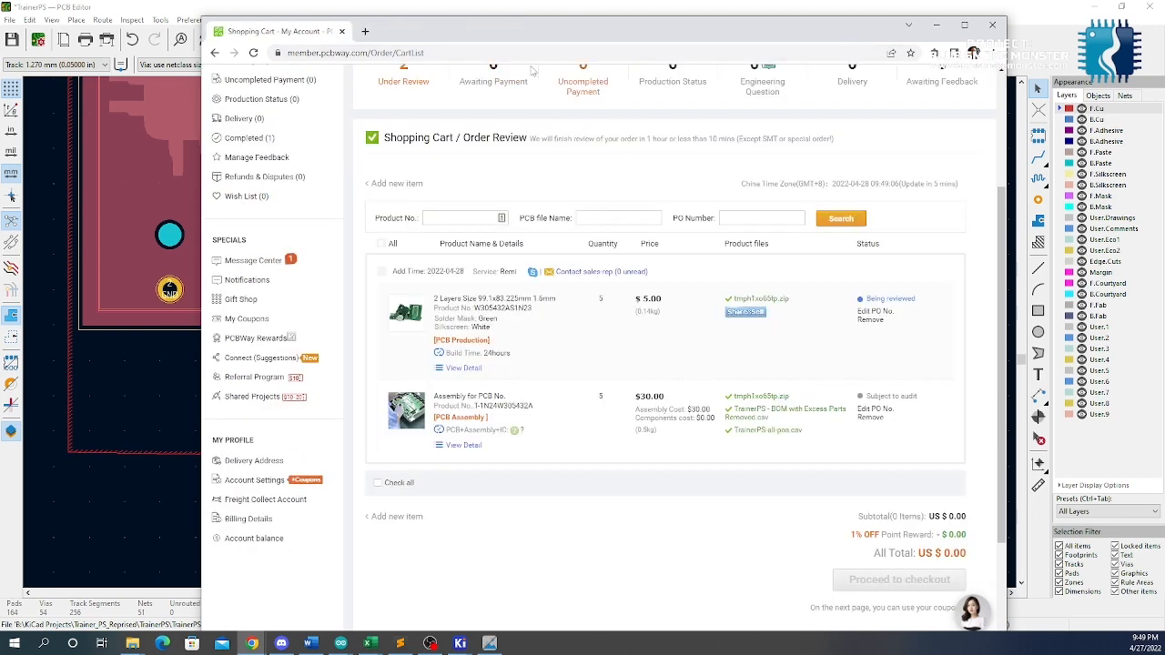
left_click(999, 27)
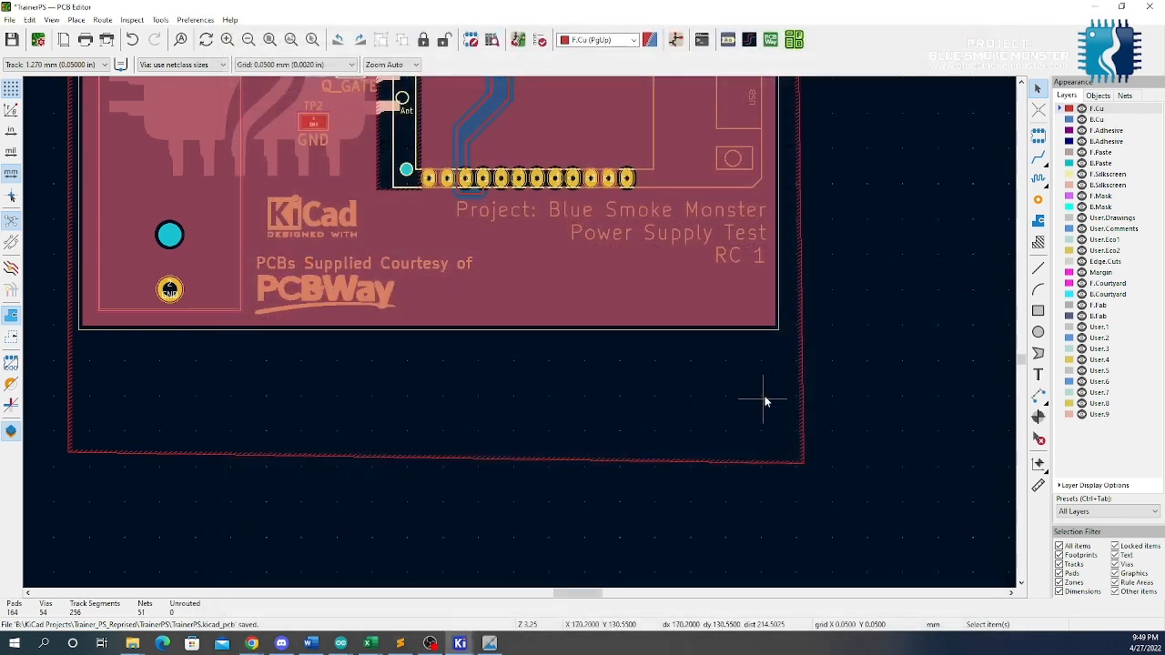
Save the TrainerPS board in the KiCad PCB Editor
scroll(803, 357, "down", 2)
scroll(519, 333, "down", 2)
scroll(570, 244, "up", 2)
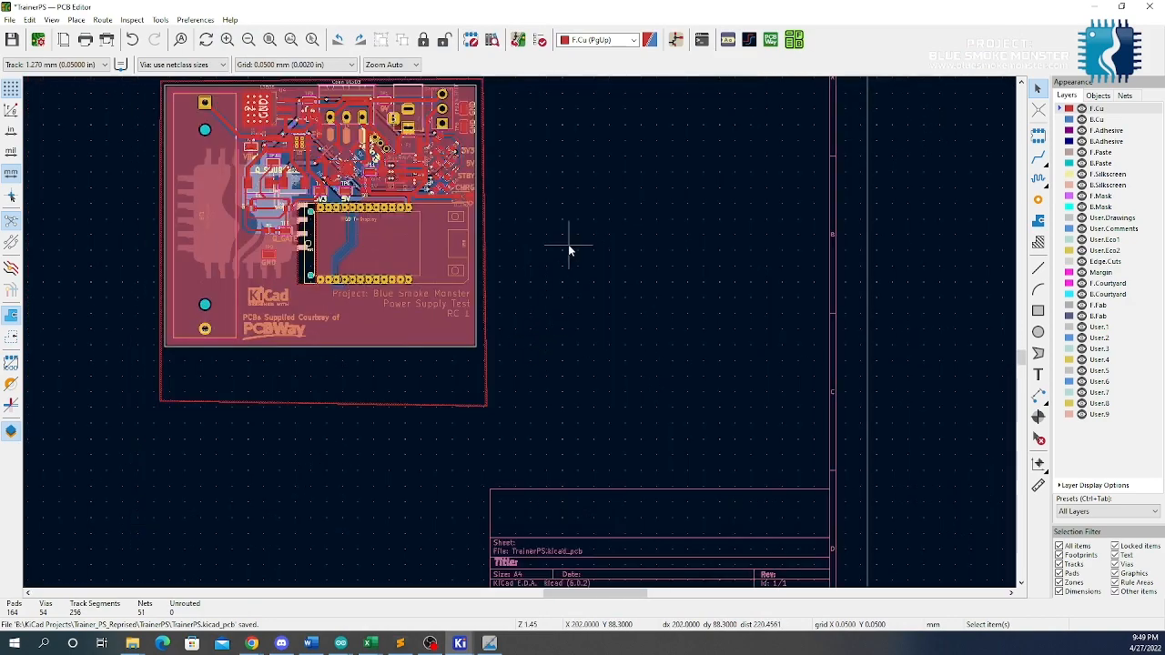
scroll(512, 322, "down", 2)
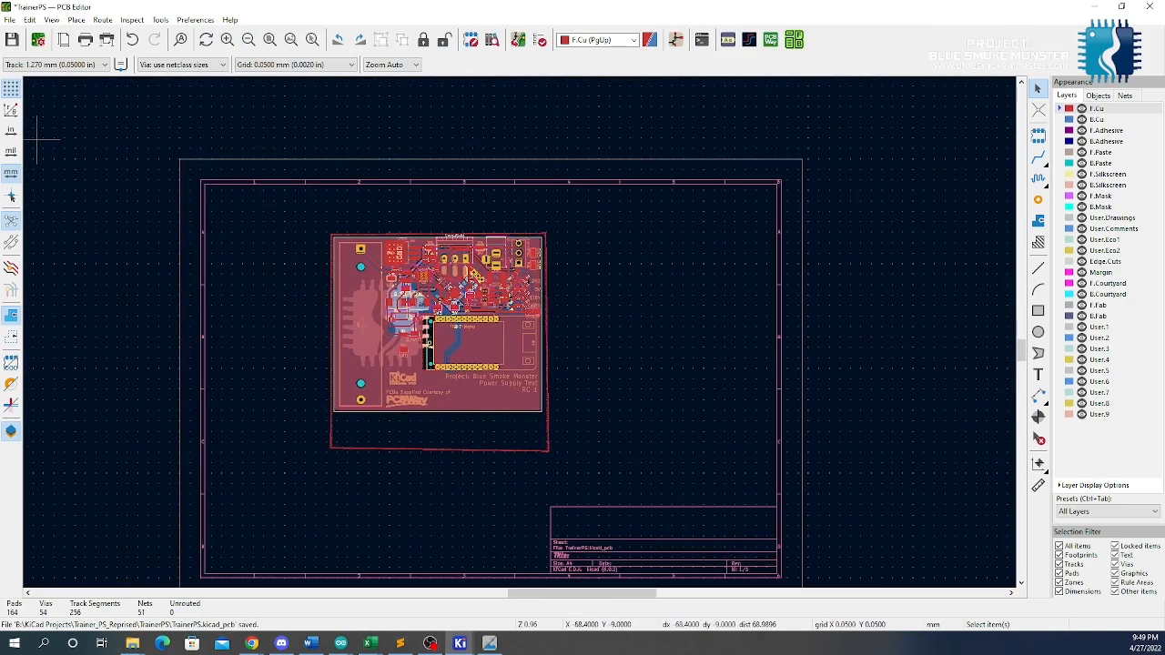
left_click(13, 39)
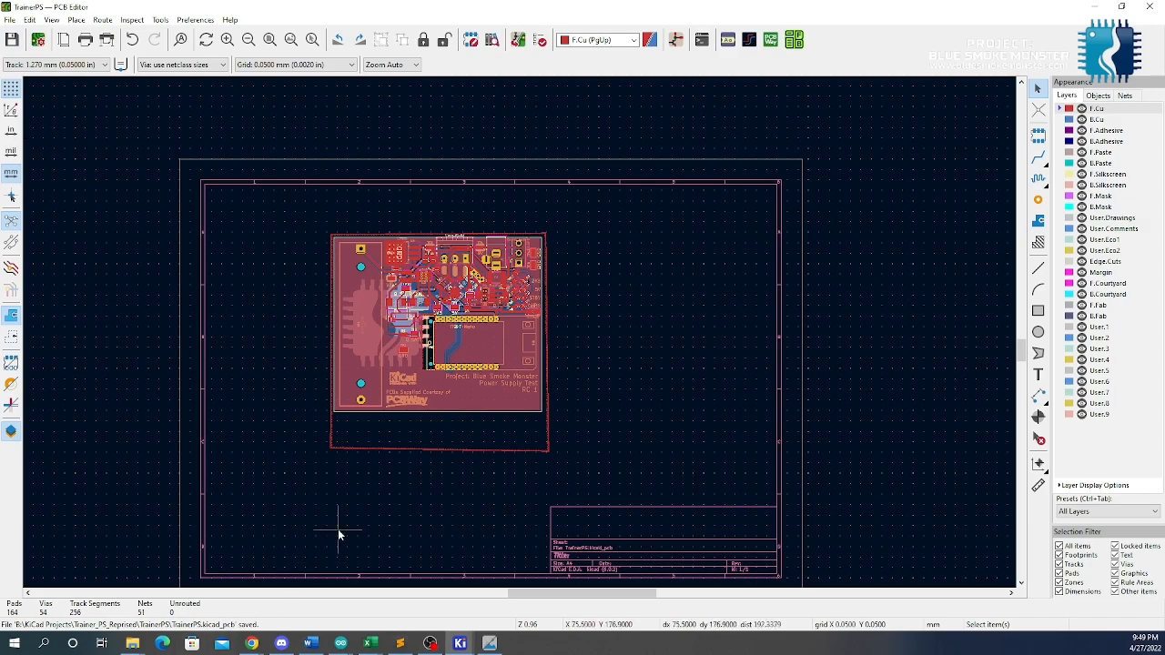
Examine the front and back of the TrainerPS board in the 3D viewer, including a close look at its components
key("alt+3")
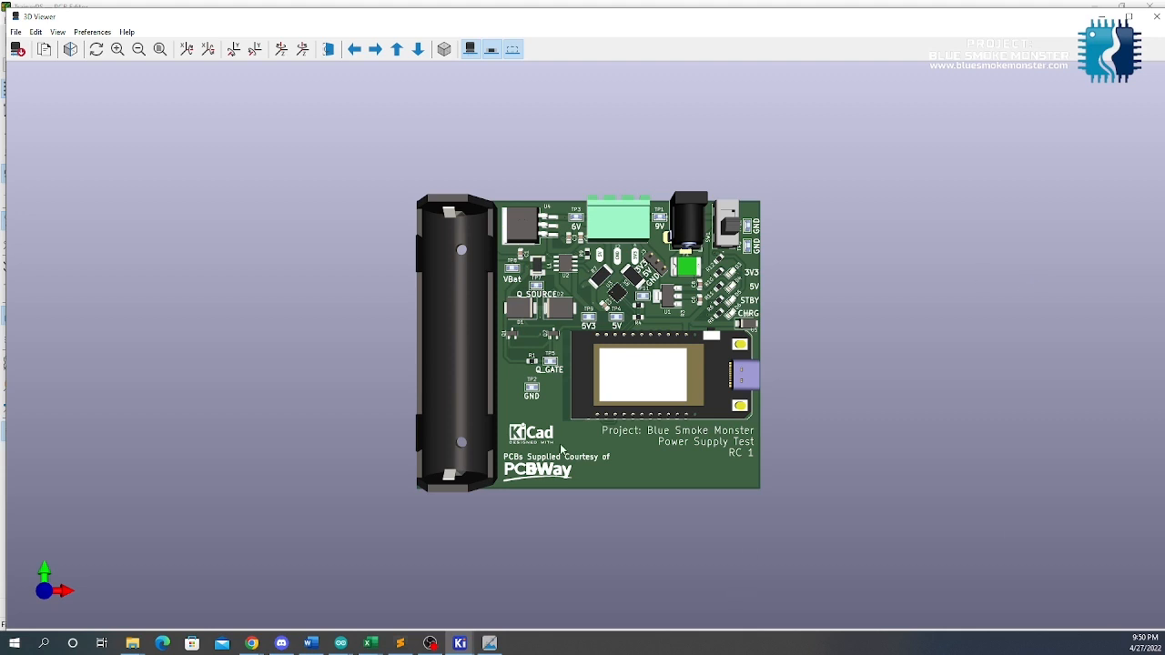
left_click_drag(580, 409, 652, 464)
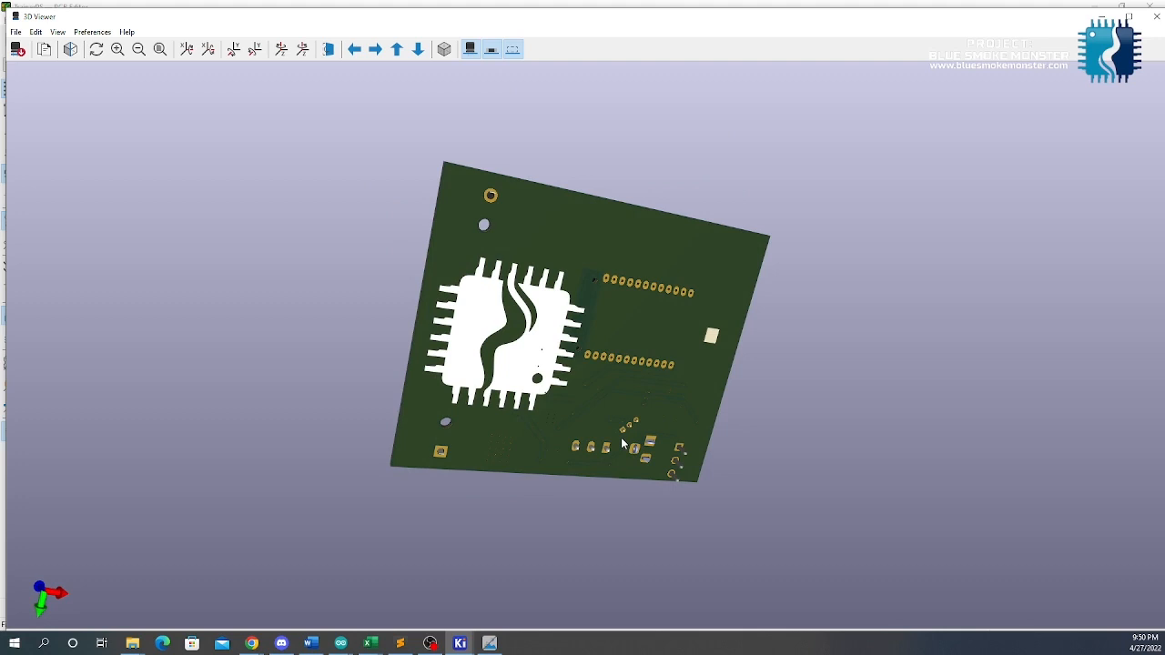
left_click_drag(696, 328, 637, 375)
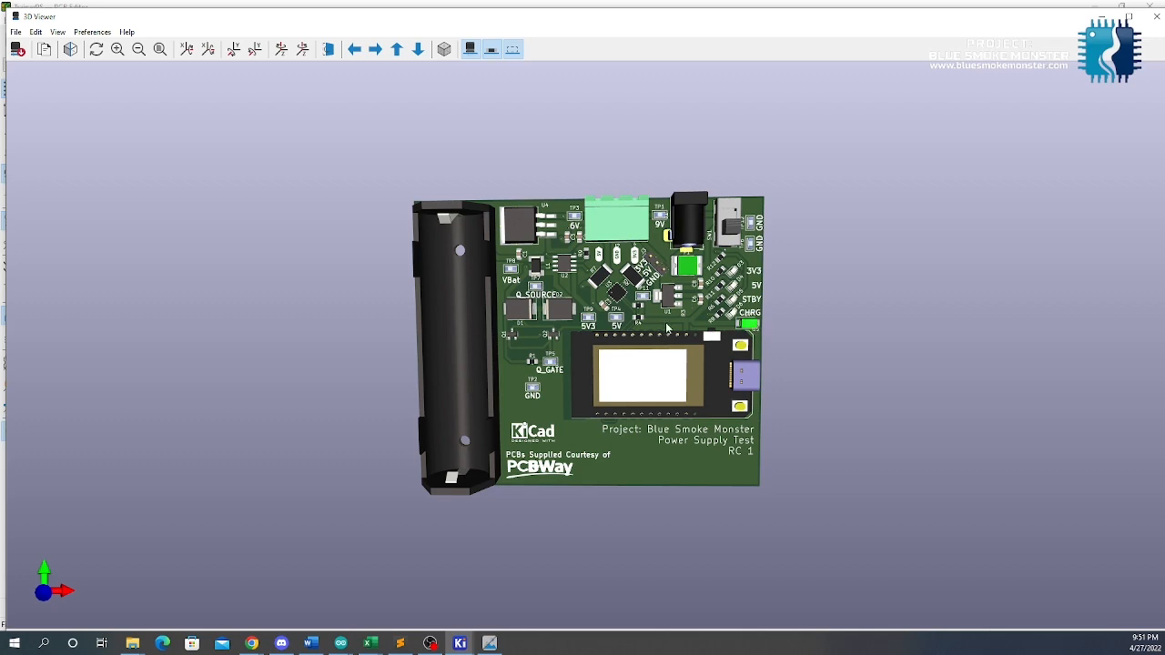
scroll(667, 328, "up", 4)
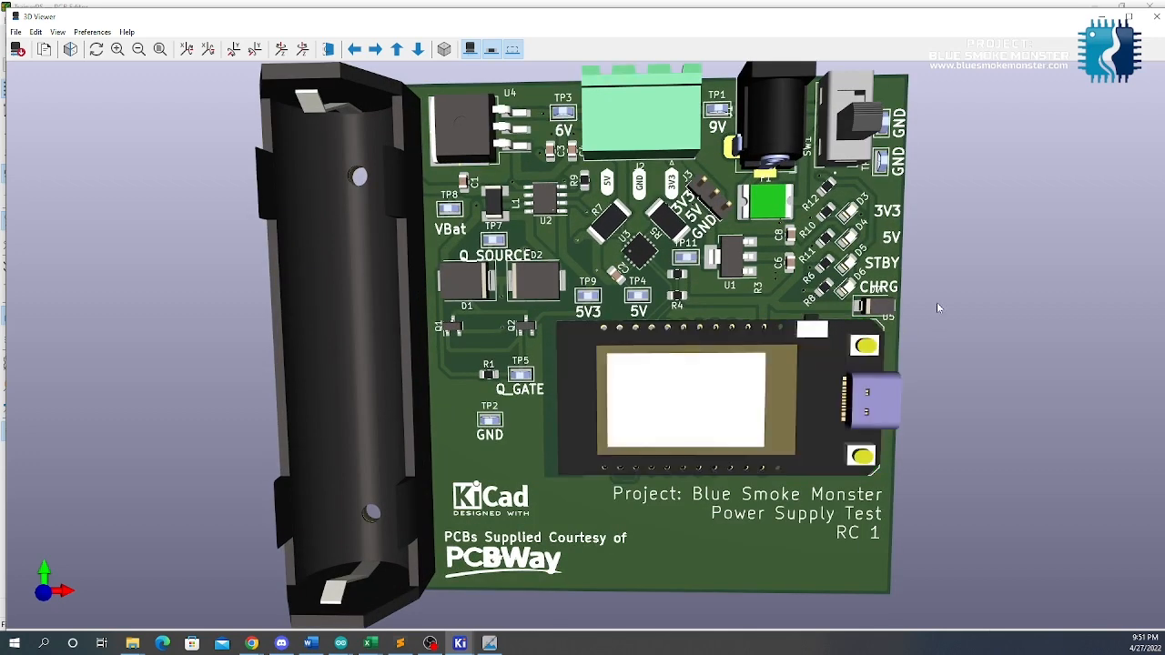
scroll(936, 309, "down", 1)
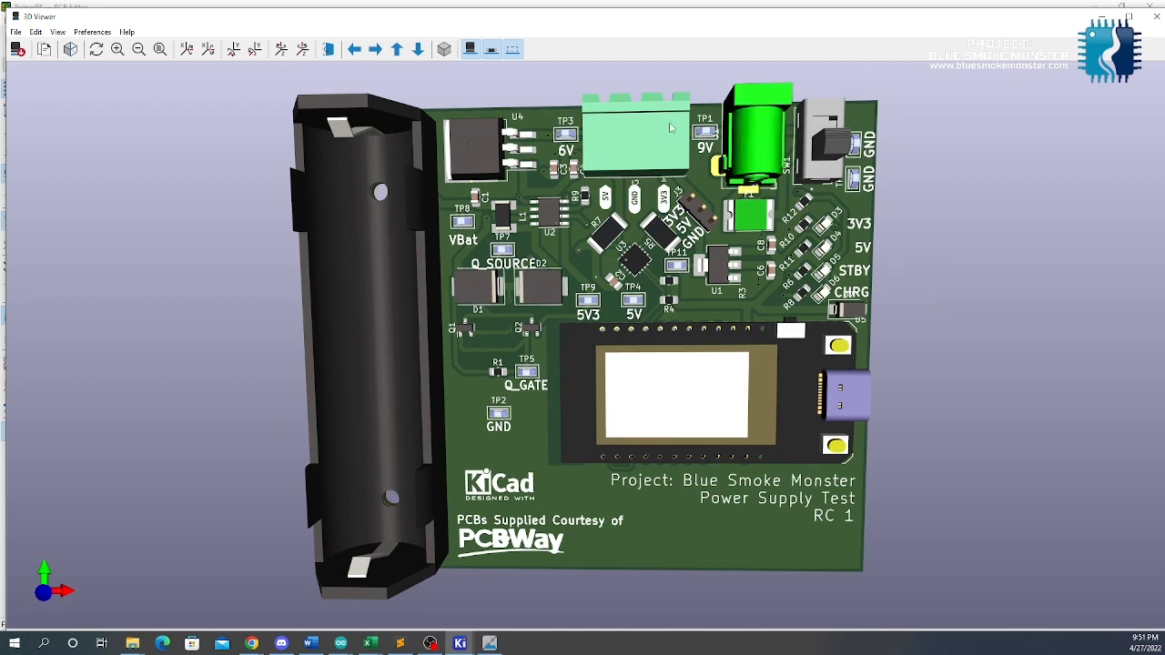
left_click(1158, 17)
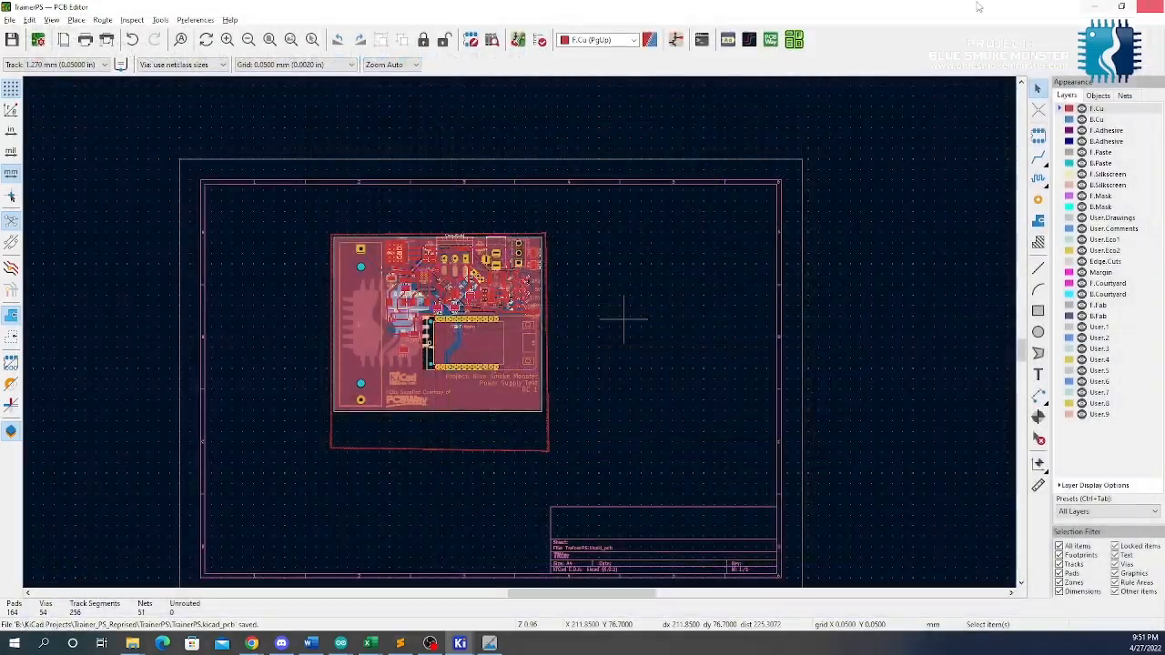
Close the TrainerPS board and open the recent Moon Shot project, discarding the unsaved TrainerPS schematic changes
left_click(1149, 7)
left_click(74, 185)
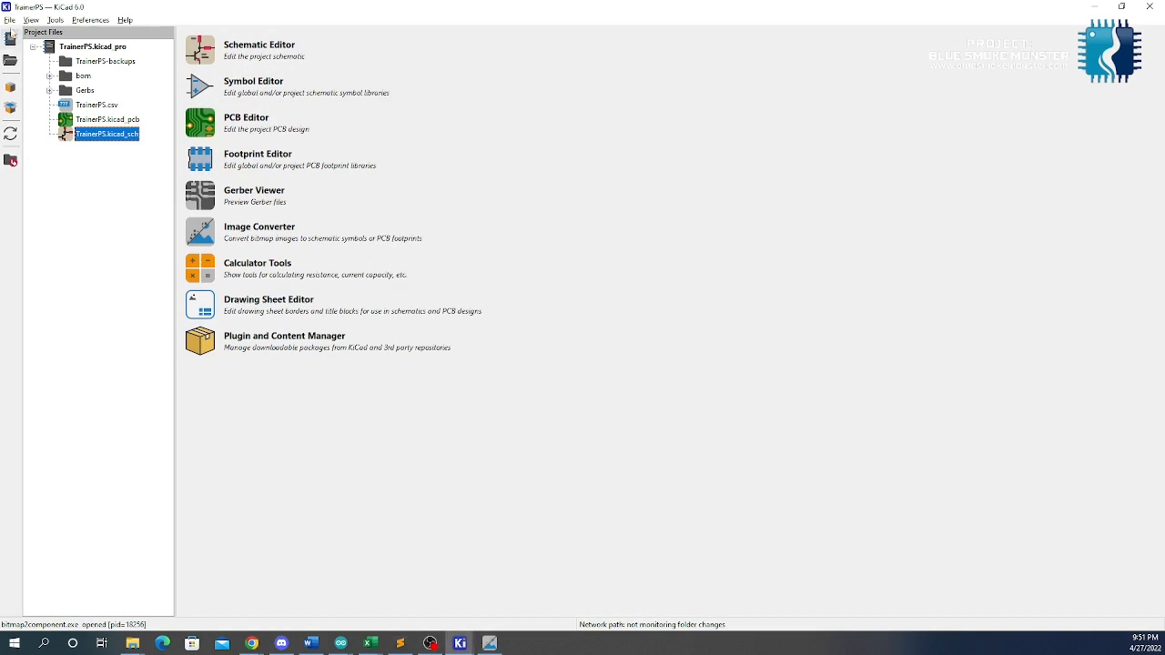
left_click(9, 19)
mouse_move(40, 100)
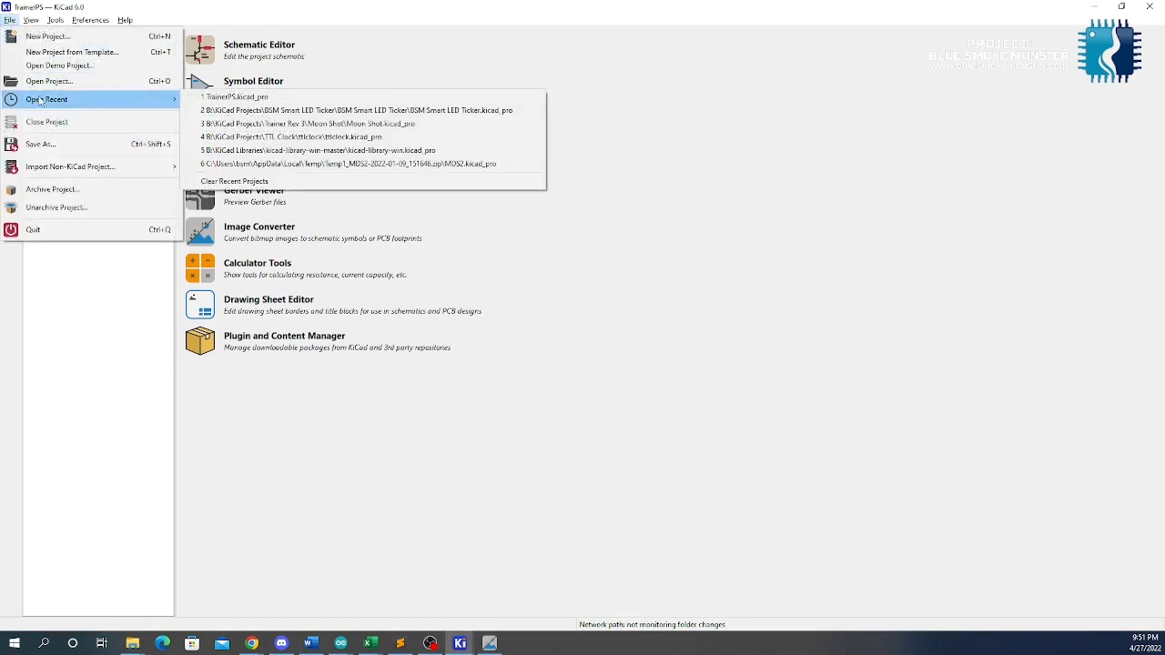
left_click(388, 125)
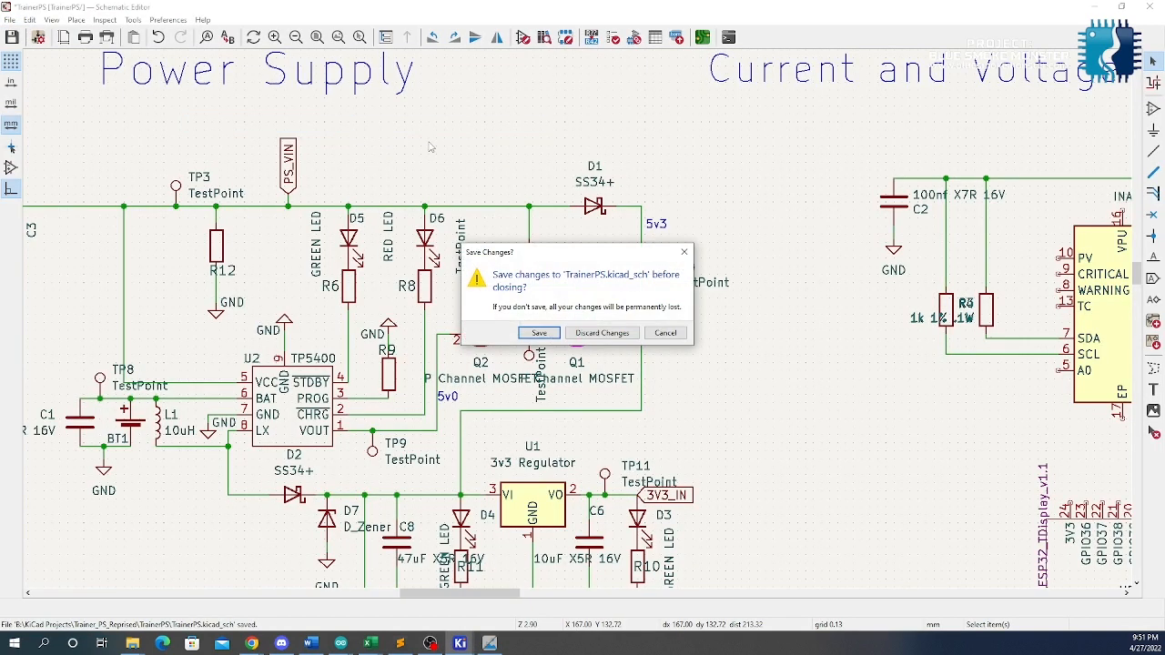
left_click(599, 333)
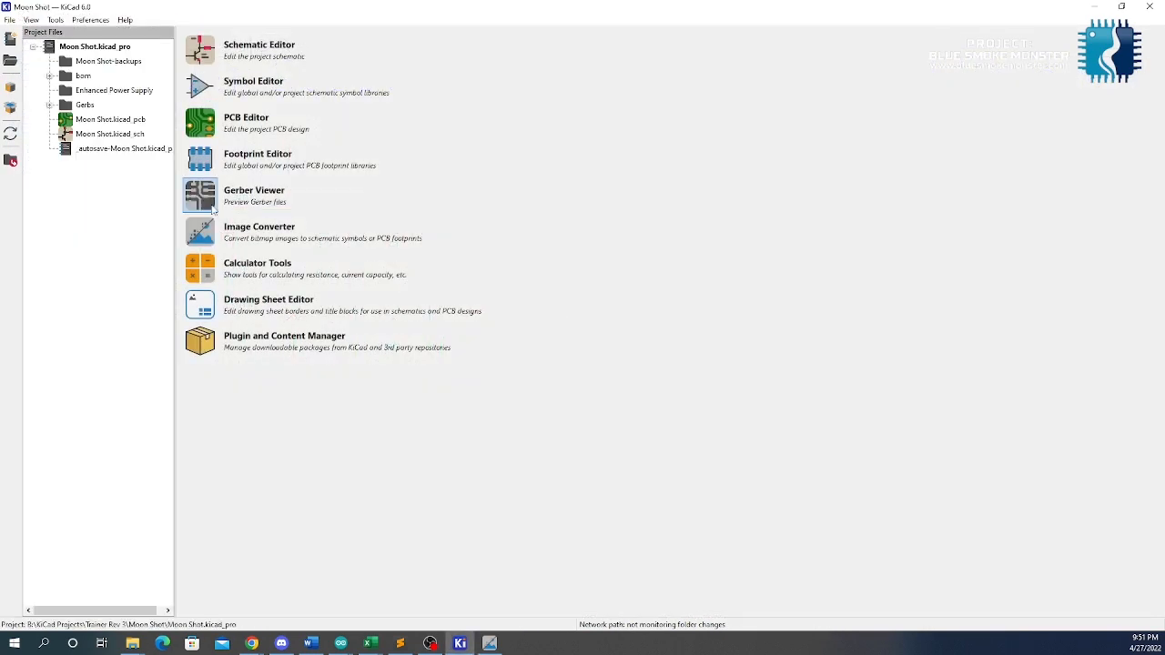
Open the Moon Shot board, examine its power supply area around the display module in the 3D viewer and return to the project window
double_click(127, 120)
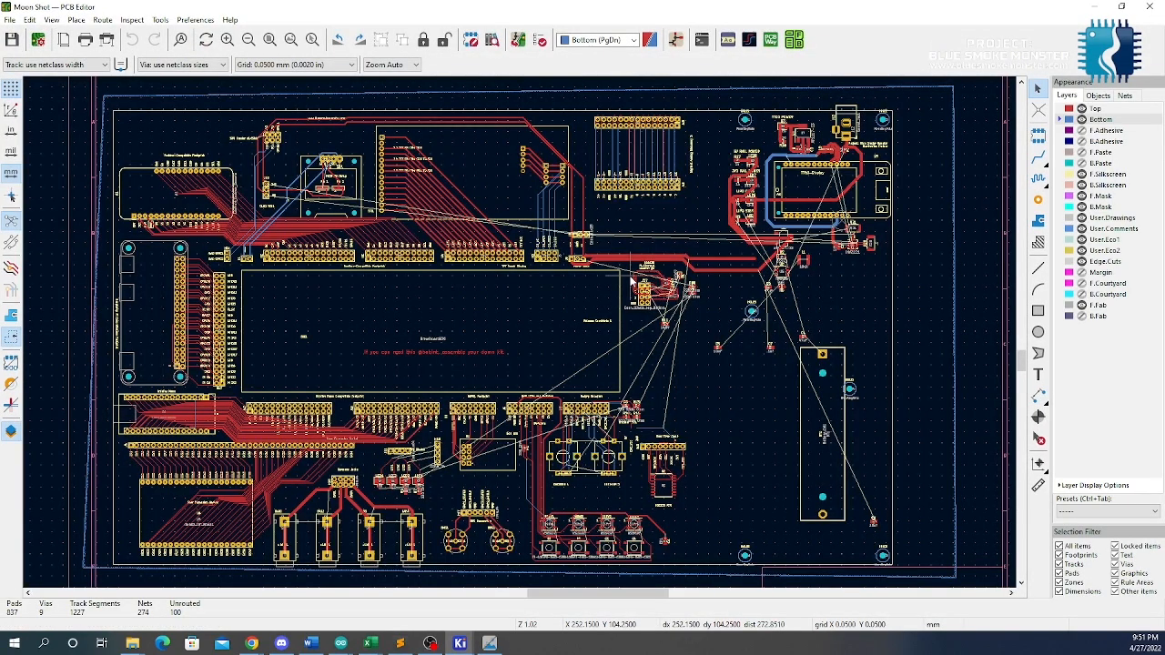
key("alt+3")
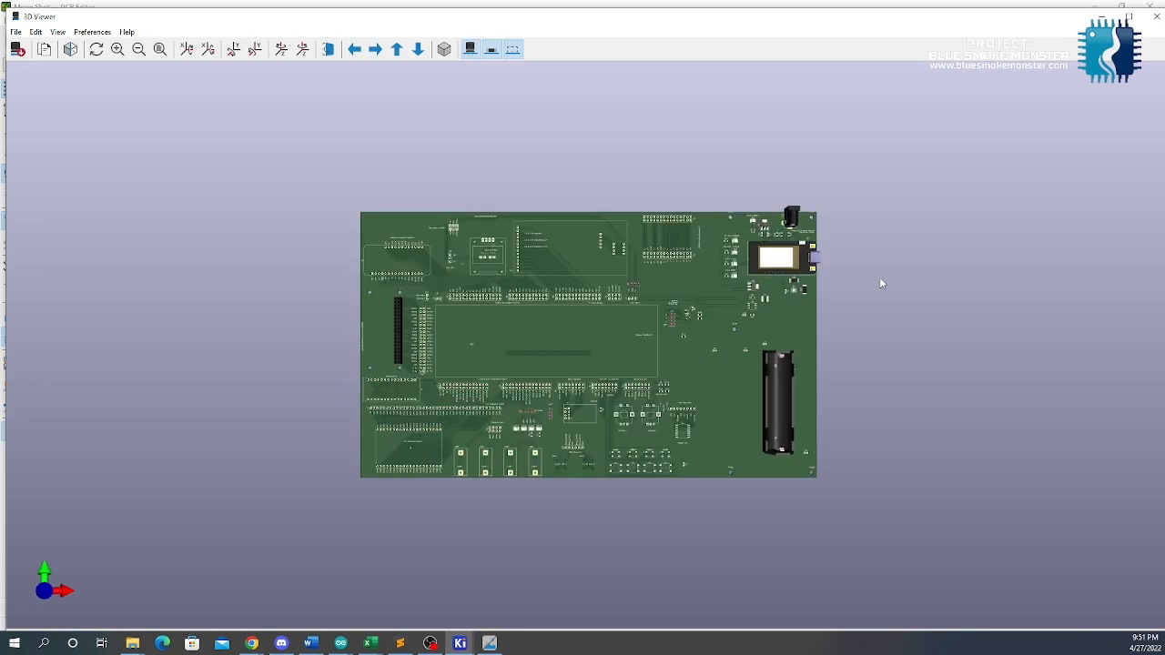
scroll(880, 278, "up", 3)
scroll(963, 272, "down", 1)
left_click_drag(917, 188, 733, 358)
scroll(548, 235, "up", 3)
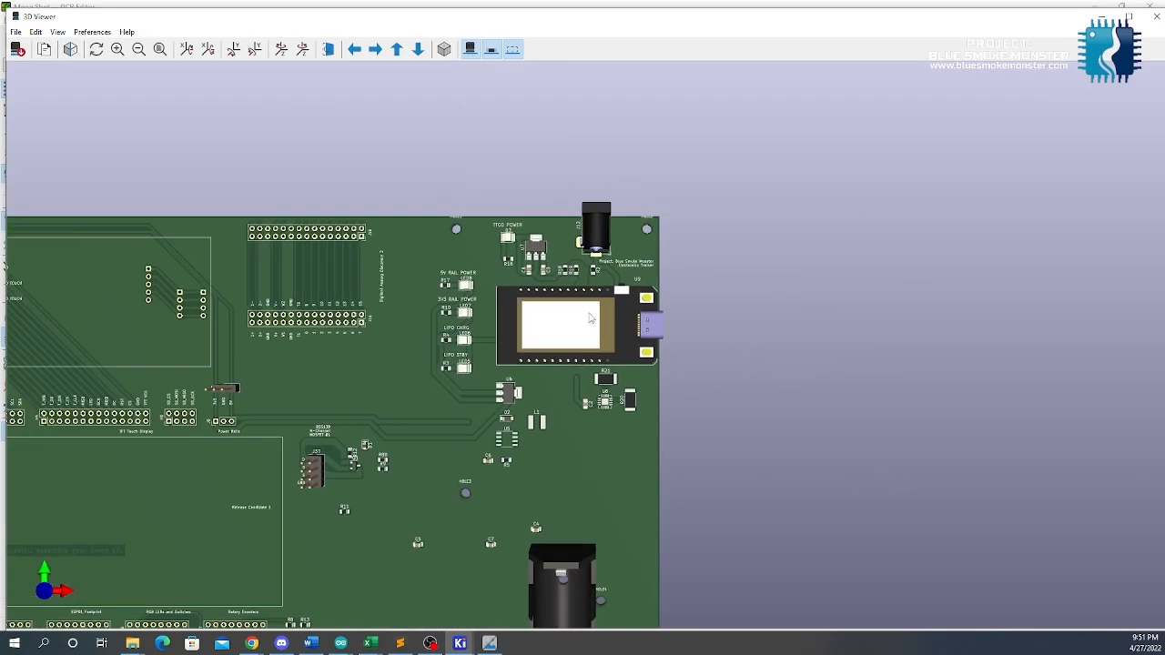
scroll(591, 319, "up", 2)
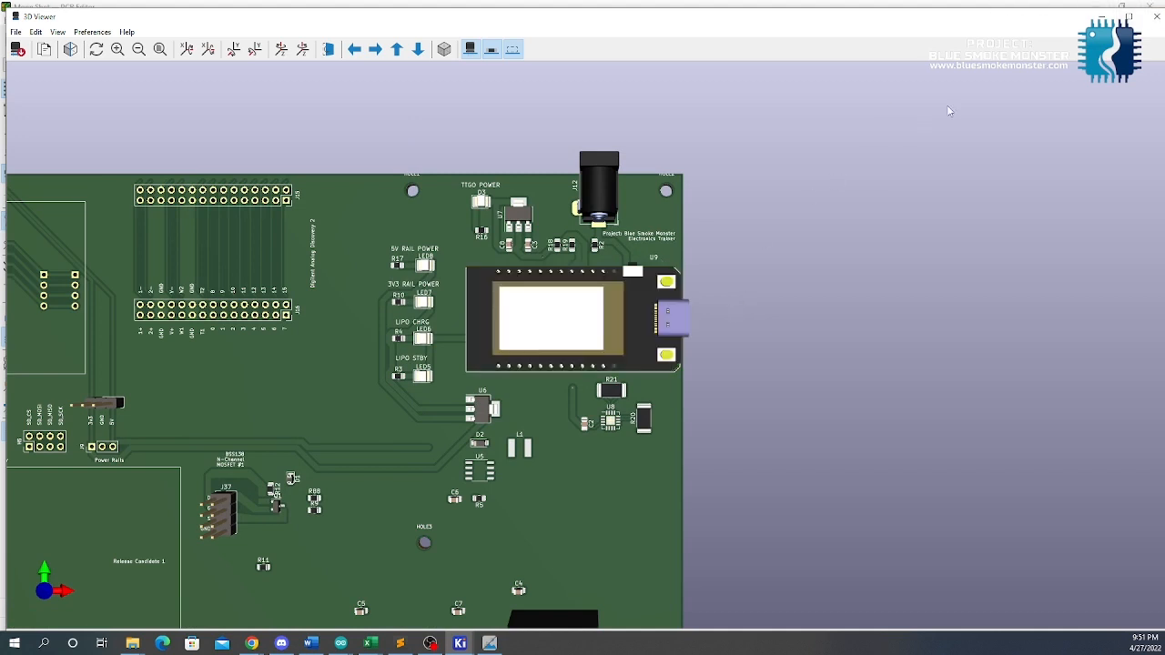
left_click(1156, 16)
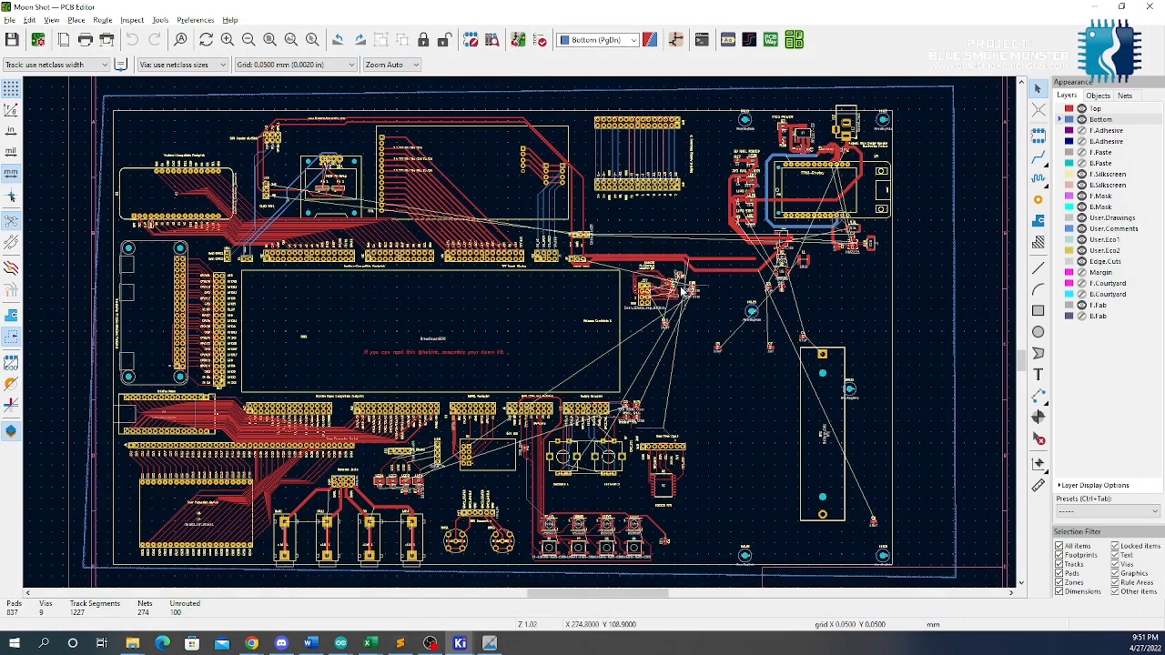
left_click(1093, 6)
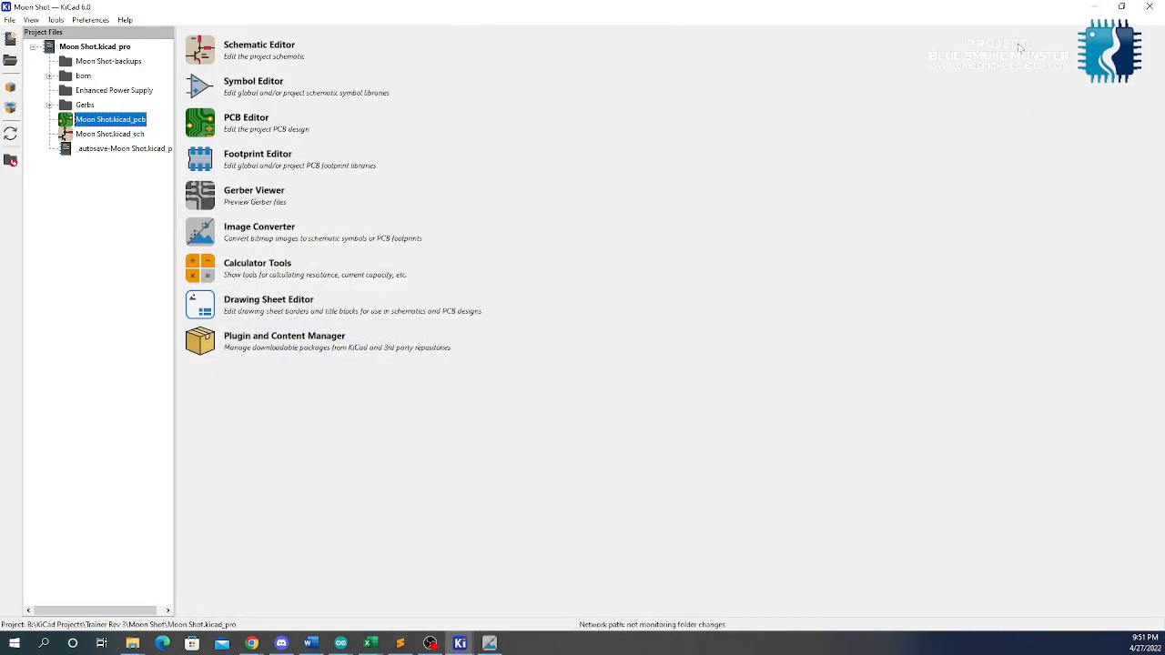